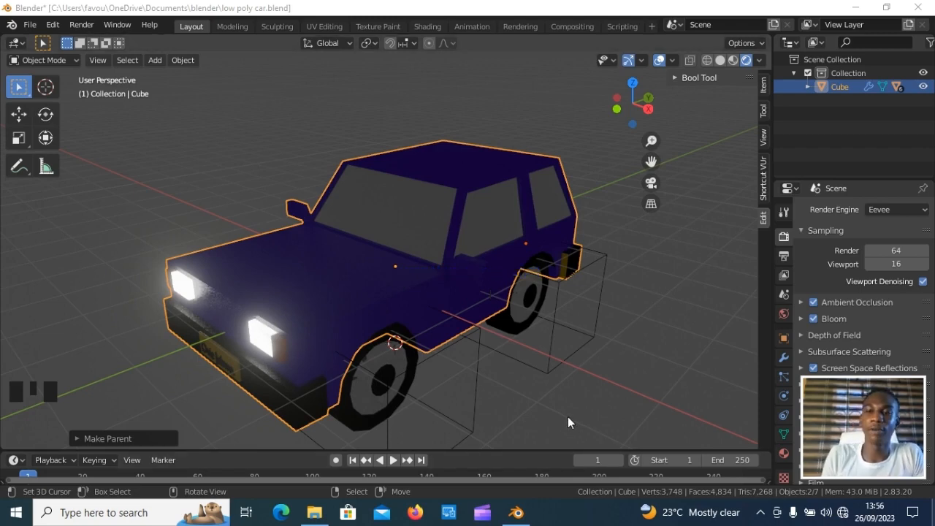
Reset the 3D cursor to the world origin and set the viewport shading to wireframe.
{"action": "left_click", "coordinate": [720, 60]}
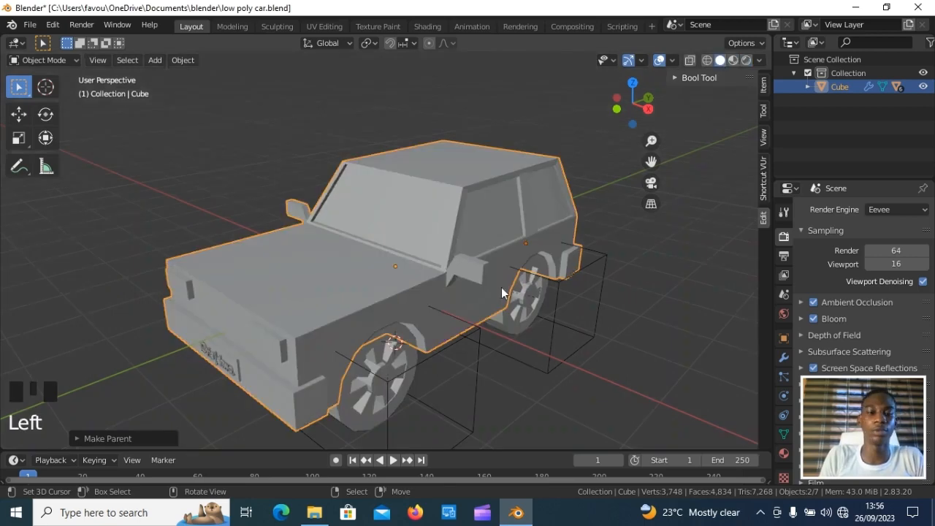
{"action": "scroll", "coordinate": [456, 316], "scroll_direction": "down", "scroll_amount": 2}
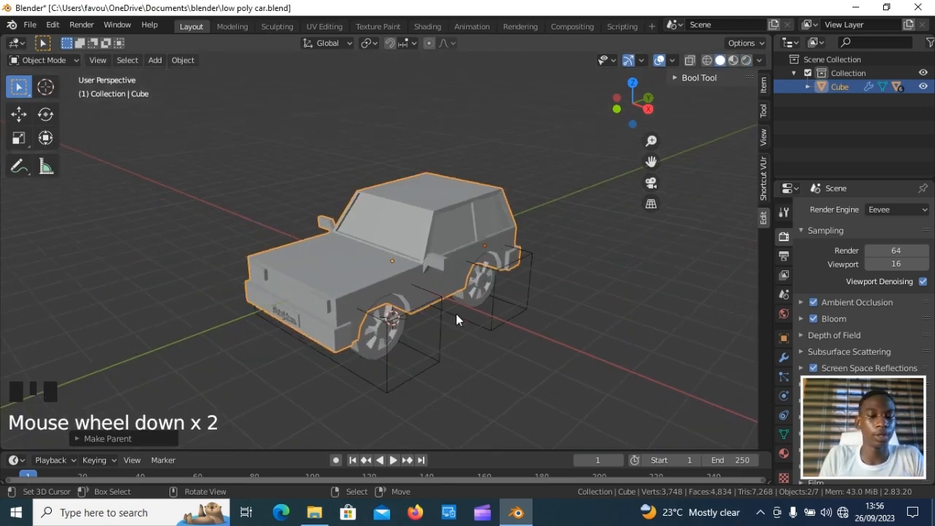
{"action": "key", "text": "shift+c"}
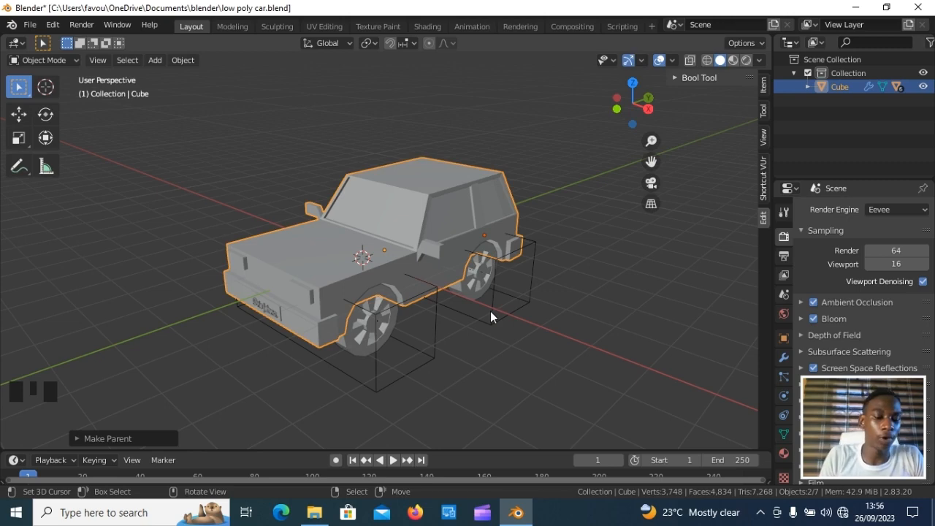
{"action": "key", "text": "z"}
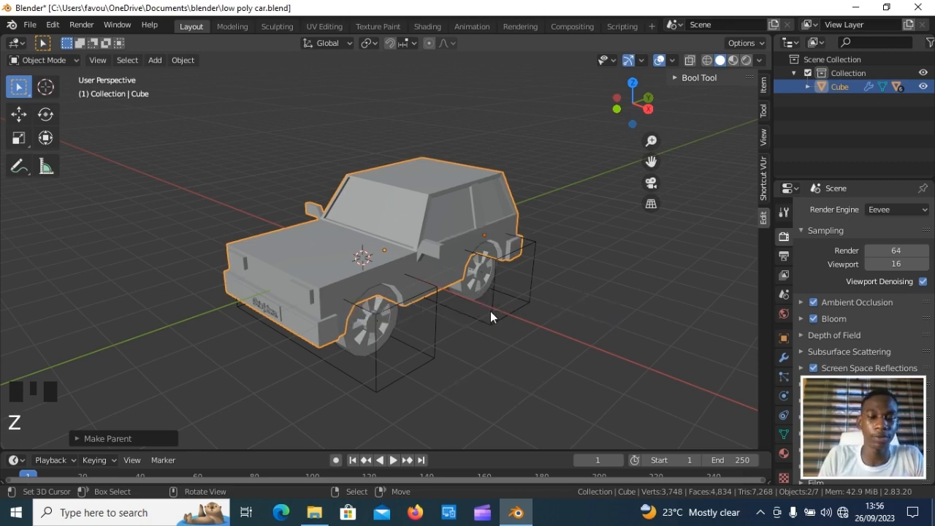
{"action": "key", "text": "z"}
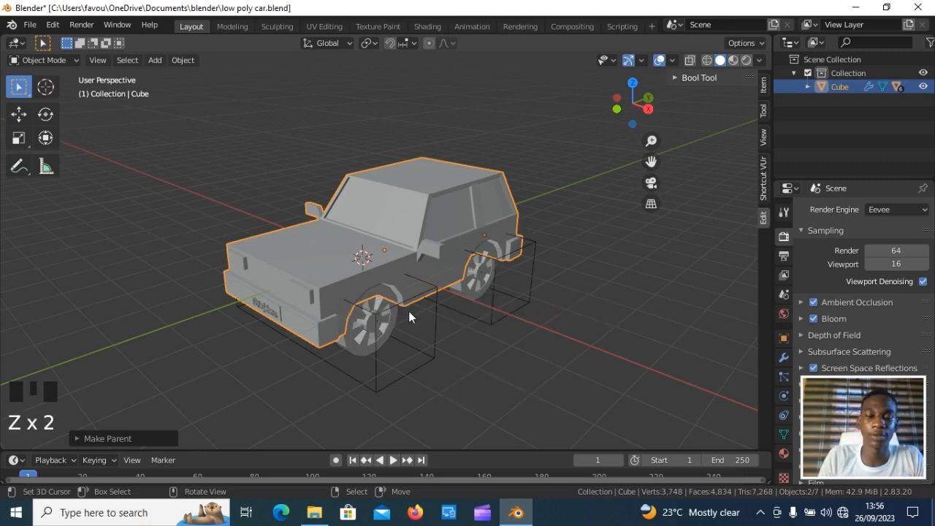
{"action": "key", "text": "z"}
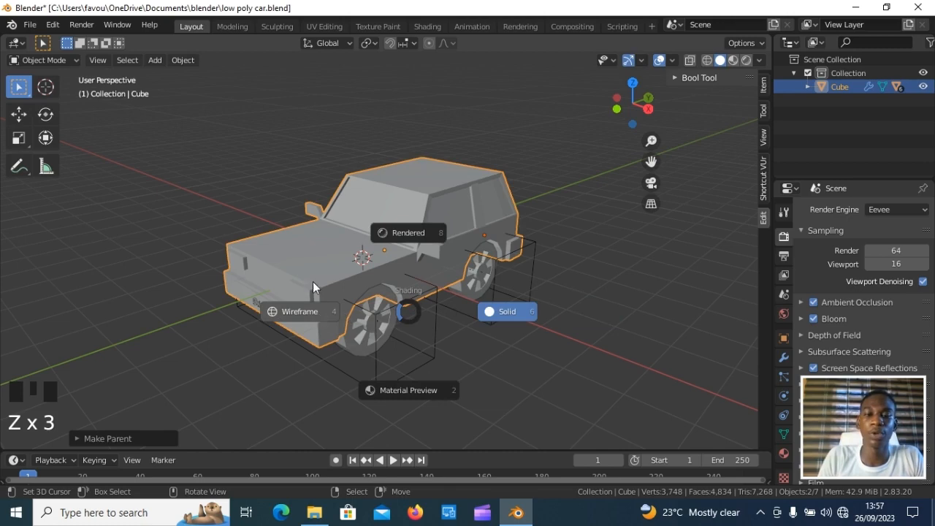
{"action": "left_click", "coordinate": [332, 285]}
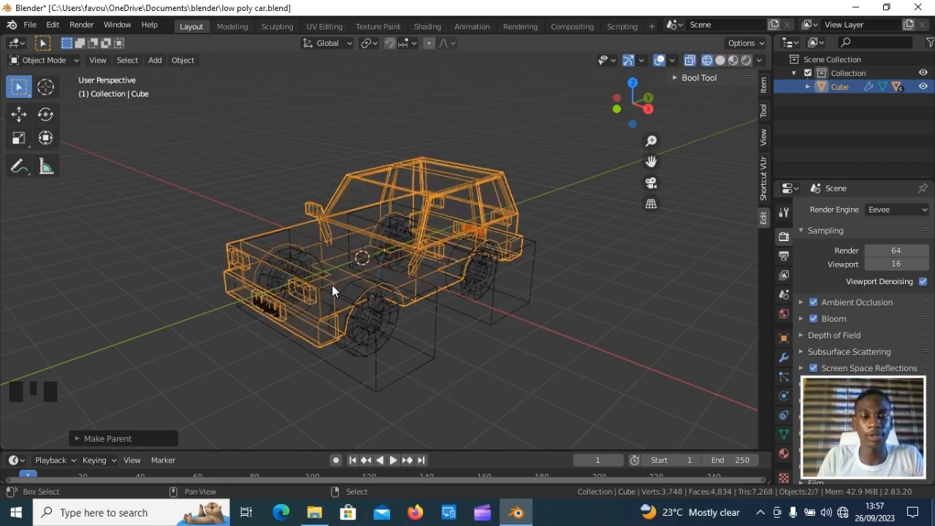
Add a plane mesh at the world origin and move it along the Y axis until it lies in front of the car.
{"action": "key", "text": "shift+a"}
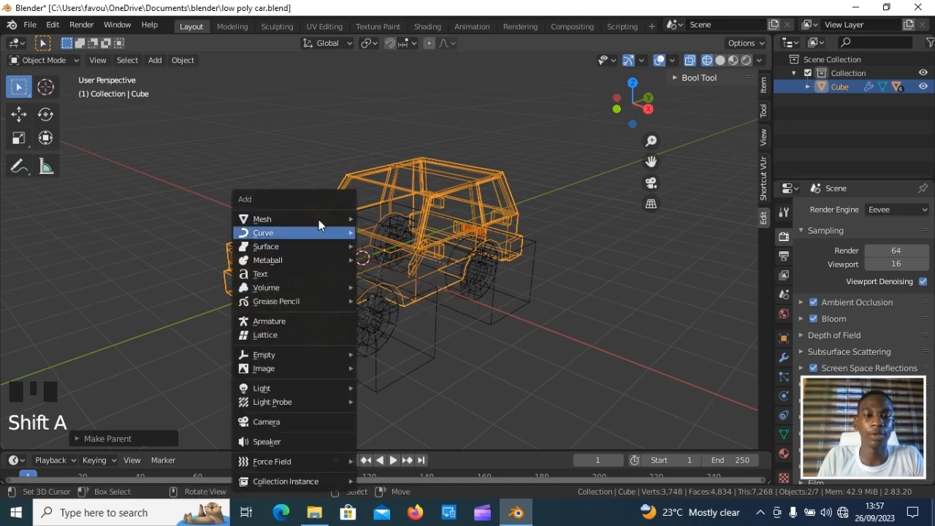
{"action": "mouse_move", "coordinate": [318, 219]}
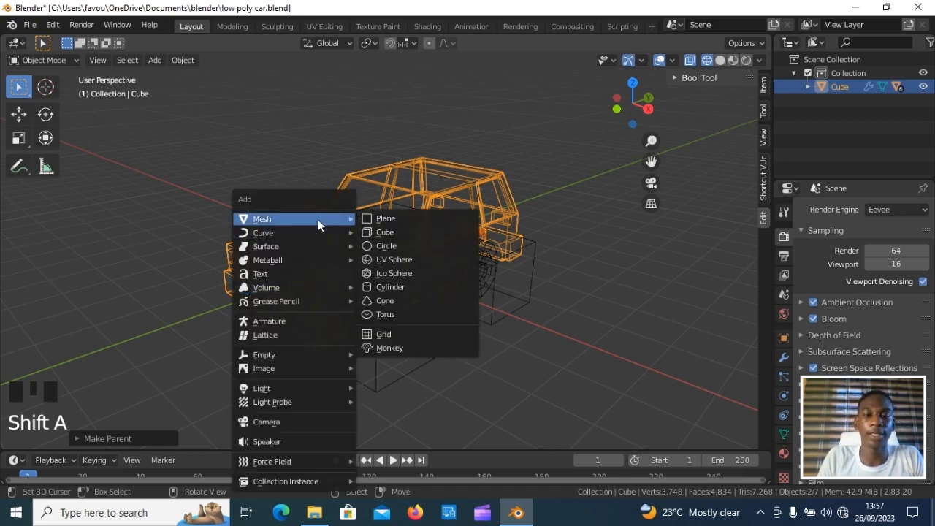
{"action": "left_click", "coordinate": [370, 218]}
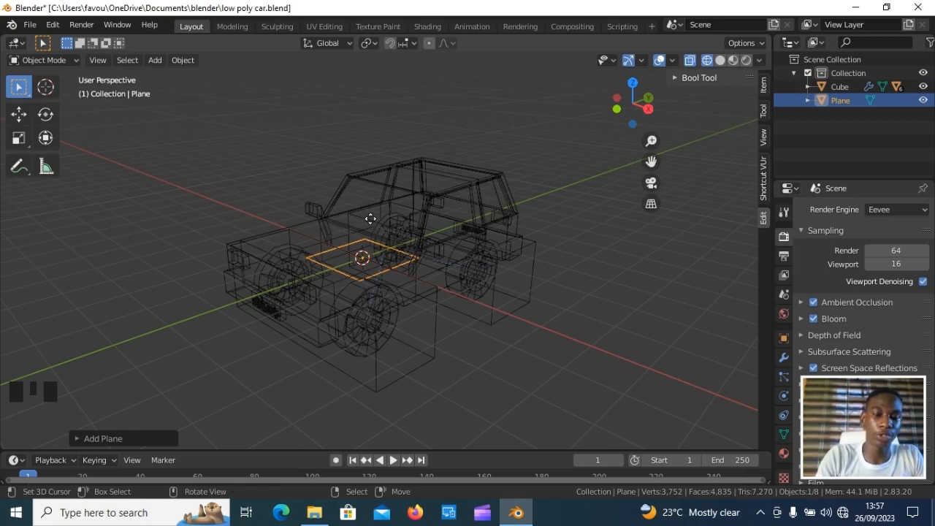
{"action": "key", "text": "g"}
{"action": "key", "text": "y"}
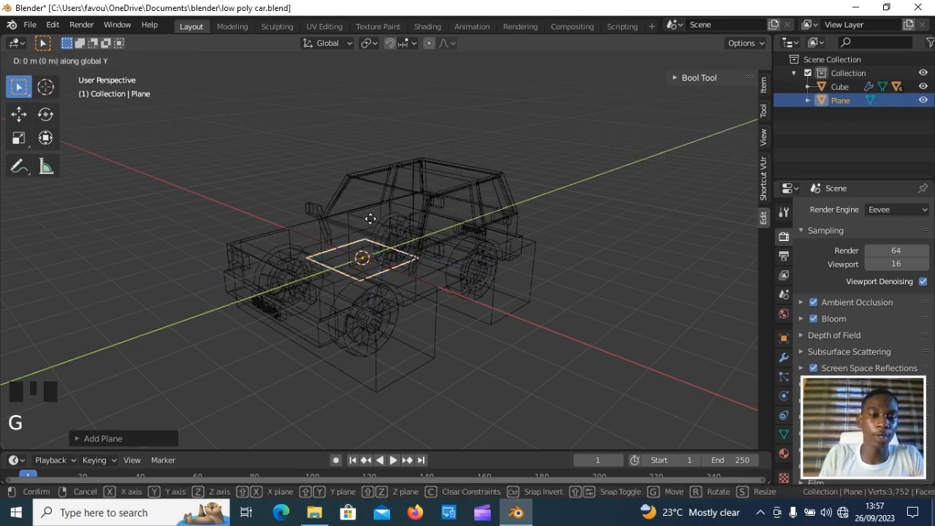
{"action": "left_click", "coordinate": [195, 374]}
Set the viewport shading to solid and enter Edit Mode on the plane in front of the car.
{"action": "left_click", "coordinate": [407, 244]}
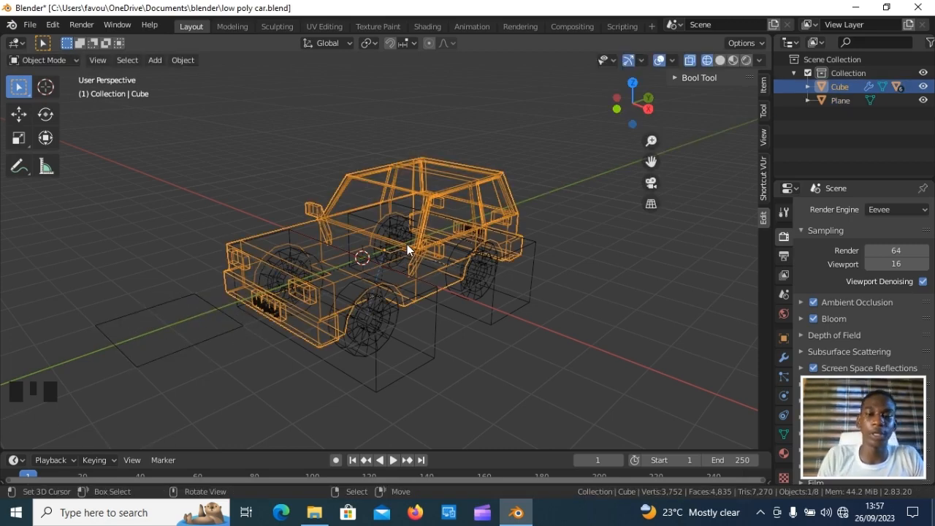
{"action": "key", "text": "z"}
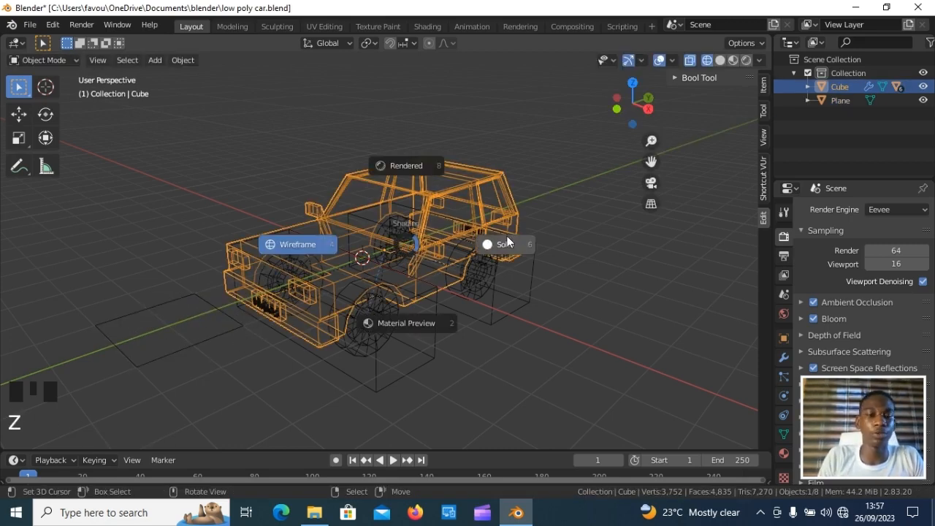
{"action": "left_click", "coordinate": [506, 244]}
{"action": "right_click", "coordinate": [177, 320]}
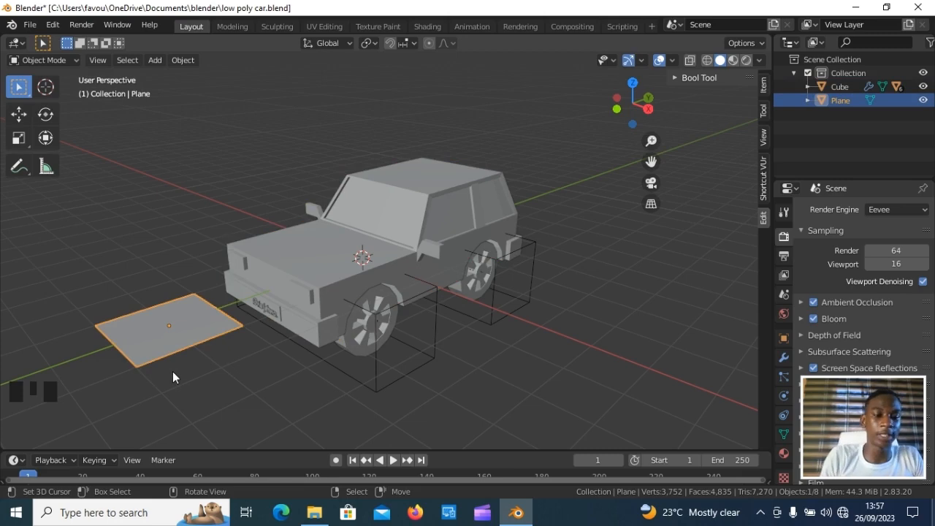
{"action": "key", "text": "Tab"}
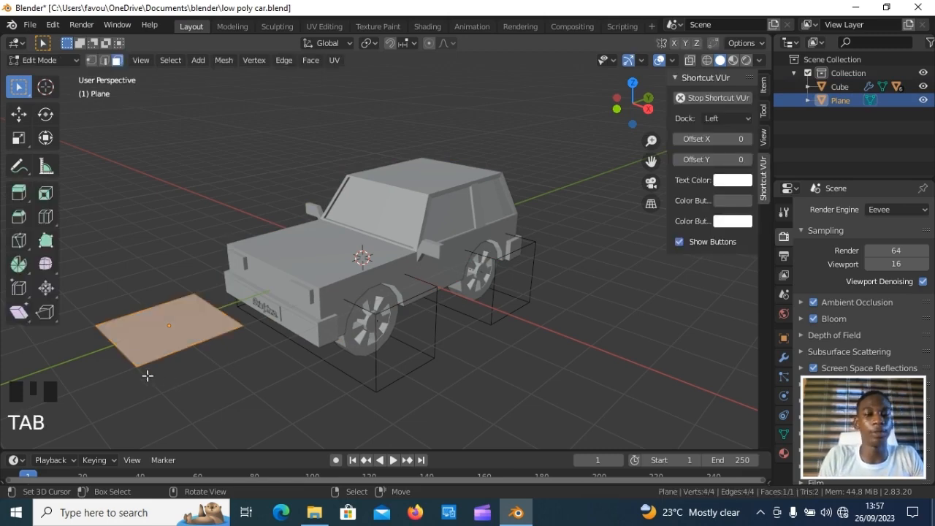
Add a centred loop cut that splits the plane lengthwise along the Y axis into two equal halves.
{"action": "middle_click_drag", "start_coordinate": [175, 355], "coordinate": [235, 362]}
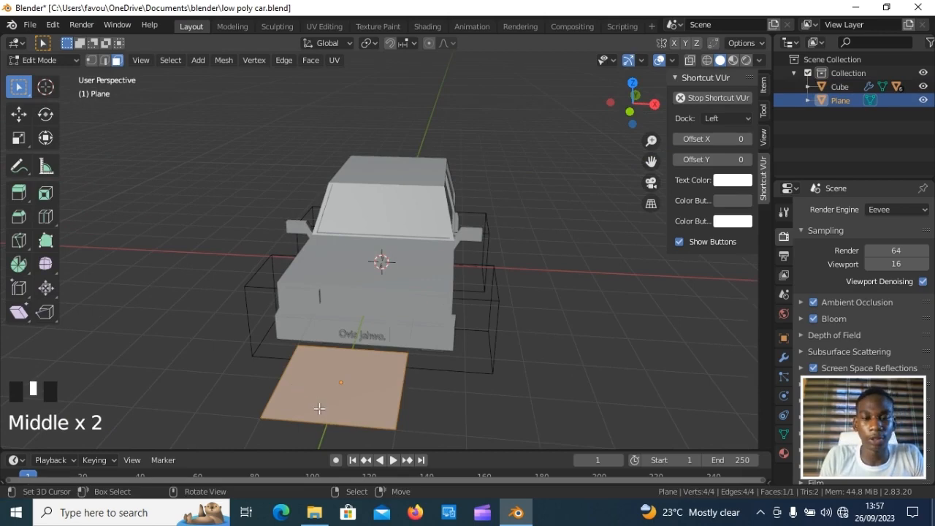
{"action": "scroll", "coordinate": [322, 411], "scroll_direction": "up", "scroll_amount": 2}
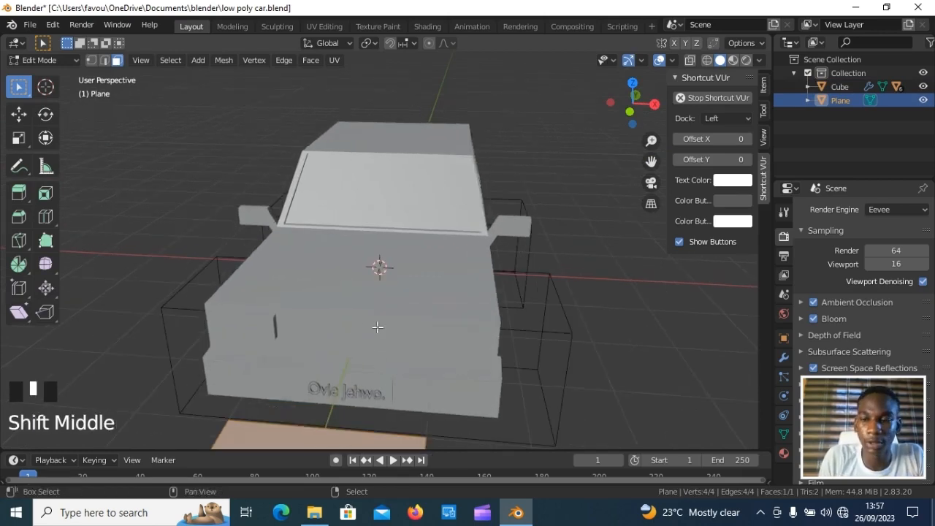
{"action": "middle_click_drag", "start_coordinate": [369, 360], "coordinate": [398, 282], "text": "shift"}
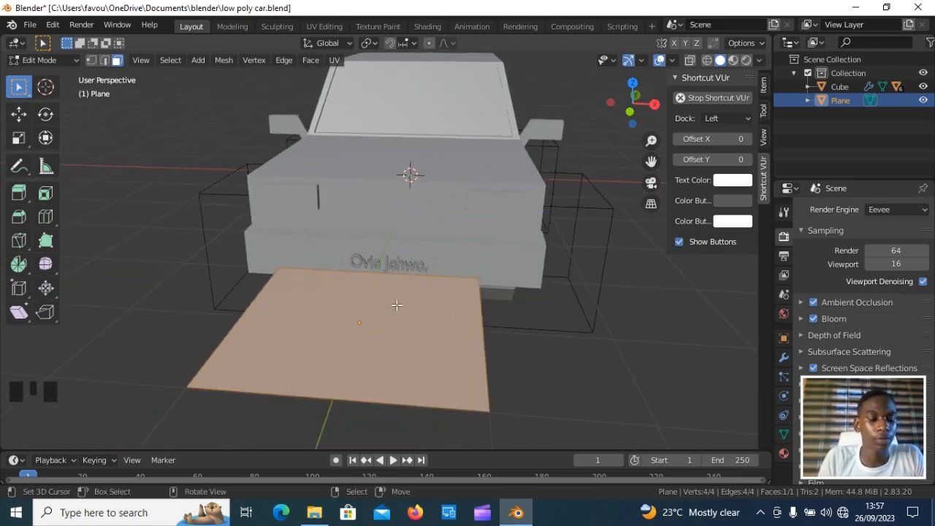
{"action": "key", "text": "ctrl"}
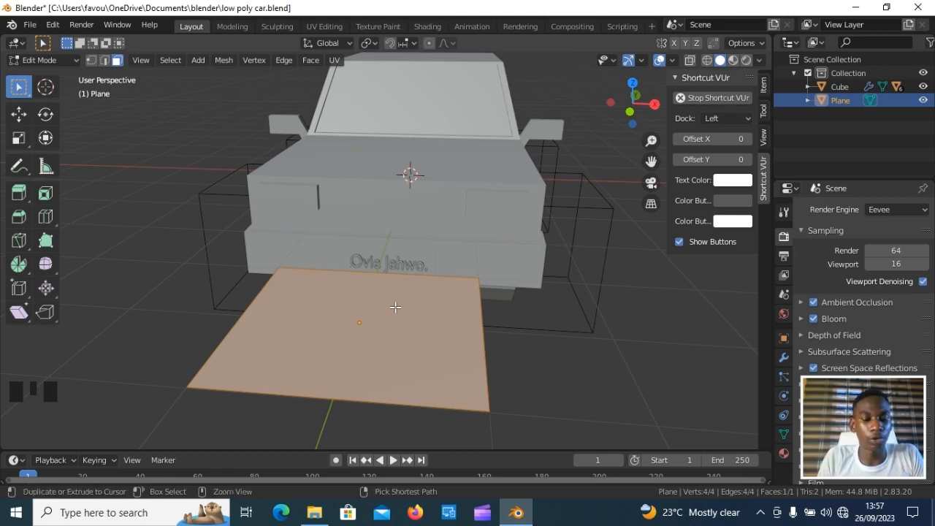
{"action": "key", "text": "ctrl+r"}
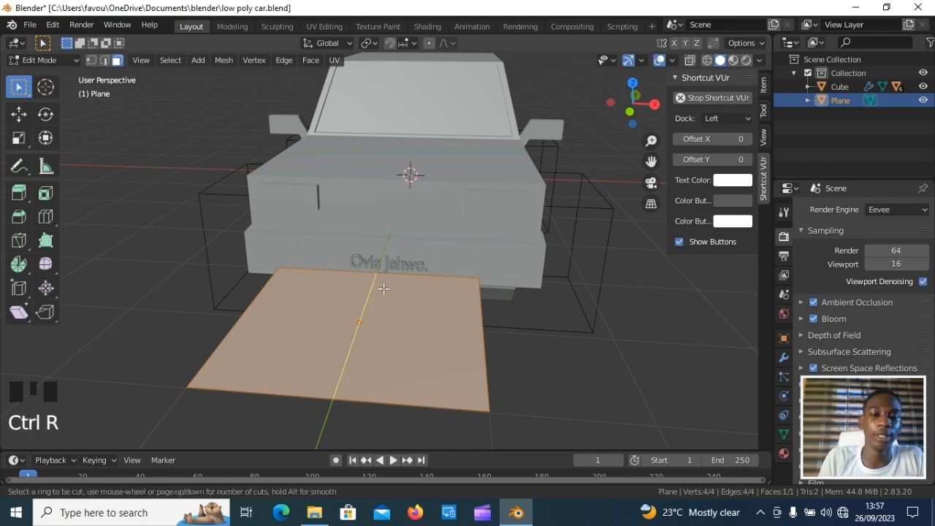
{"action": "left_click", "coordinate": [382, 288]}
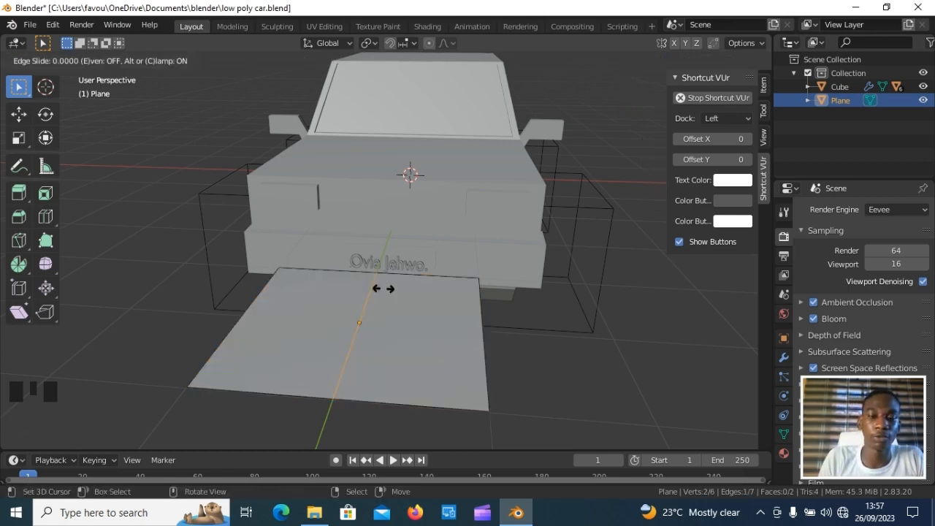
{"action": "left_click", "coordinate": [383, 288]}
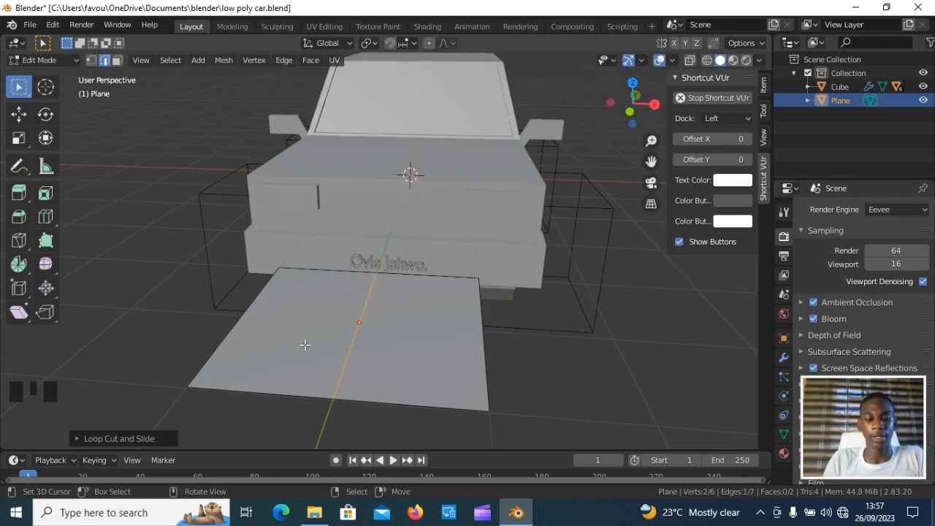
Delete the two outer corner vertices on the plane's negative X side, leaving only the positive X half.
{"action": "left_click", "coordinate": [92, 61]}
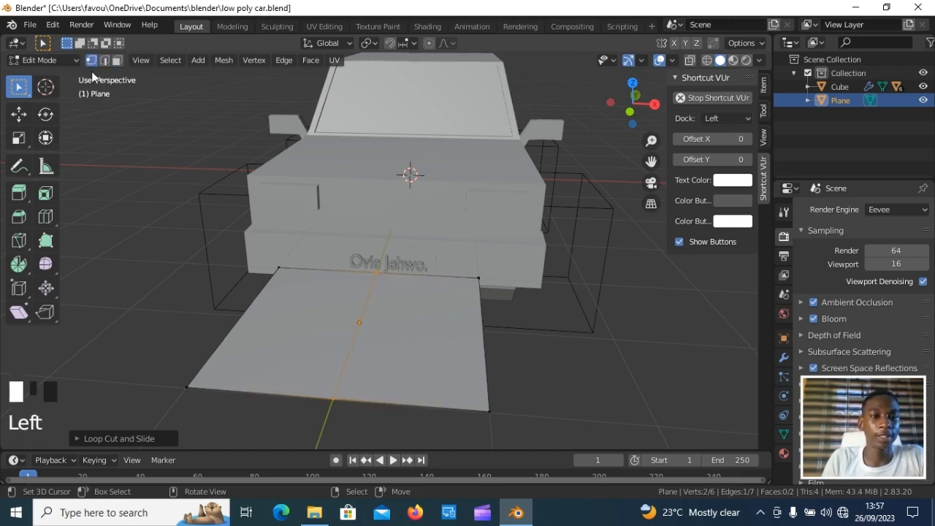
{"action": "right_click", "coordinate": [278, 268]}
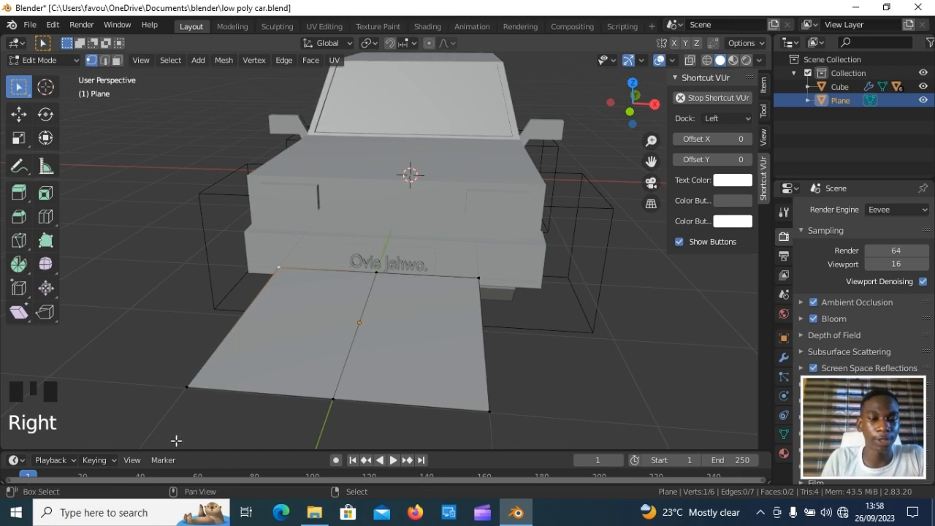
{"action": "right_click", "coordinate": [186, 389], "text": "shift"}
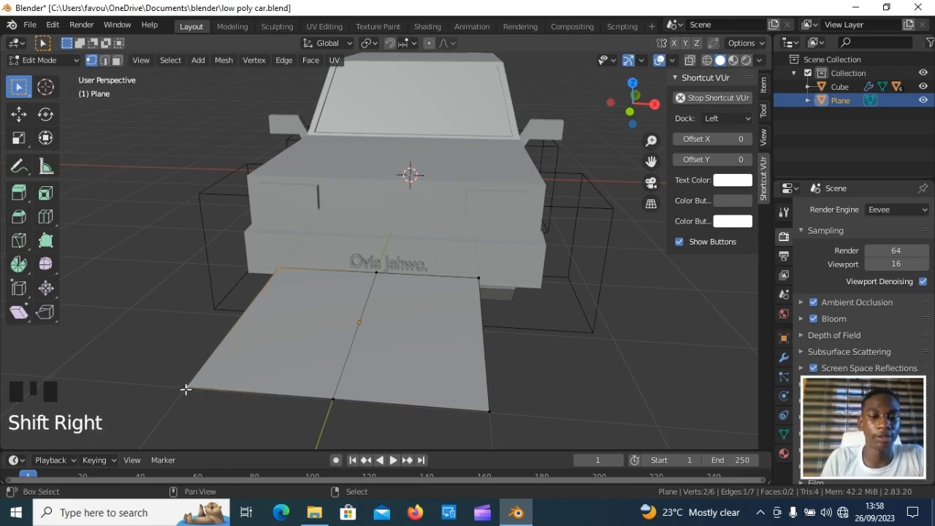
{"action": "key", "text": "Delete"}
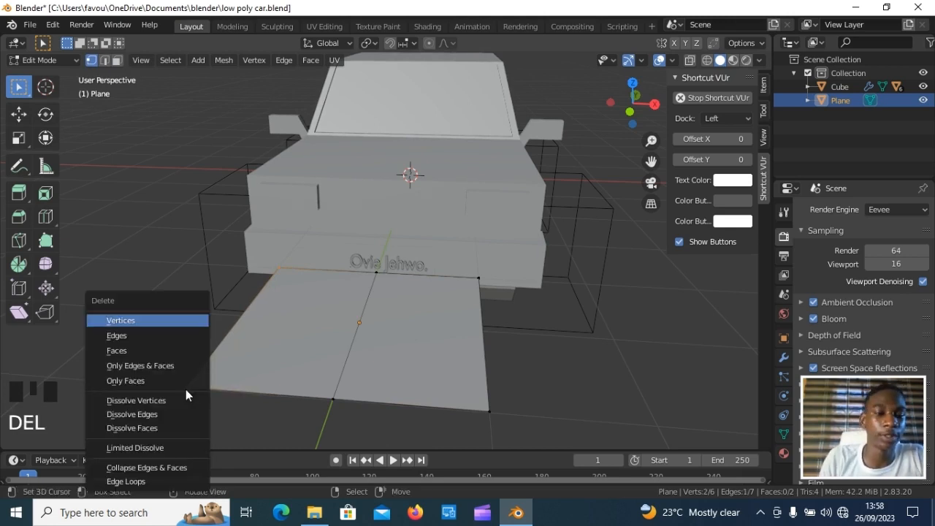
{"action": "left_click", "coordinate": [179, 320]}
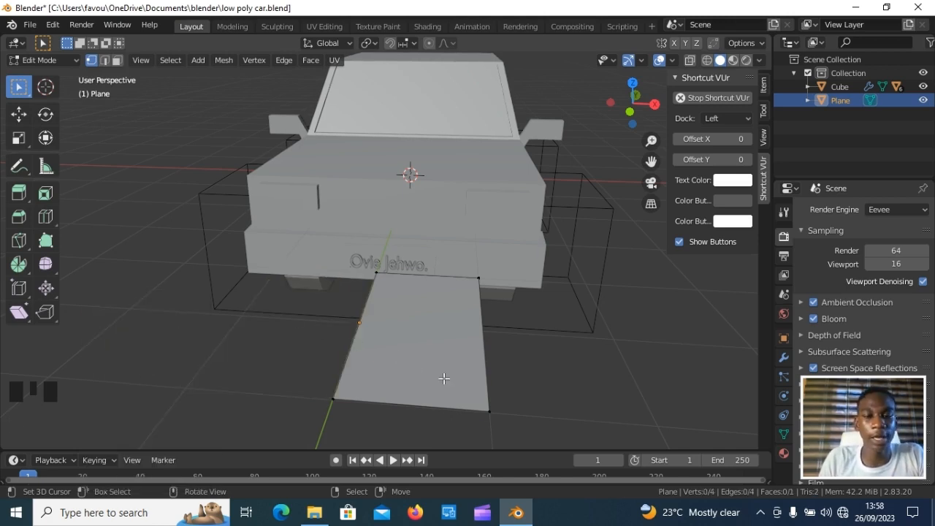
Add a Mirror modifier on the X axis to the remaining half of the plane.
{"action": "key", "text": "a"}
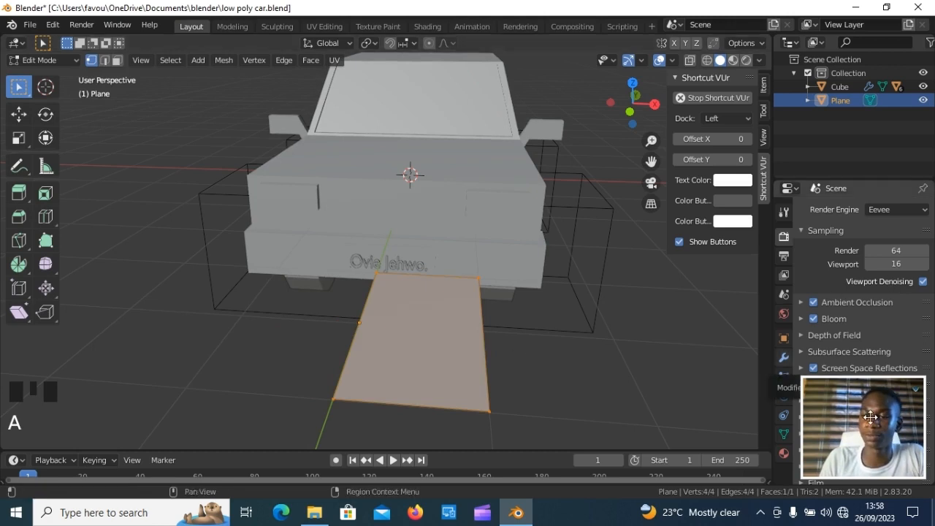
{"action": "left_click", "coordinate": [784, 358]}
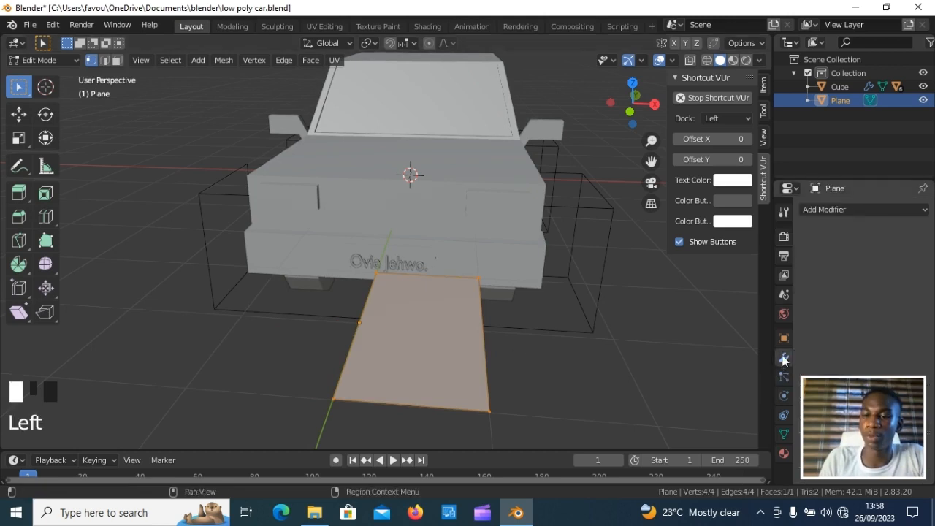
{"action": "left_click", "coordinate": [835, 212]}
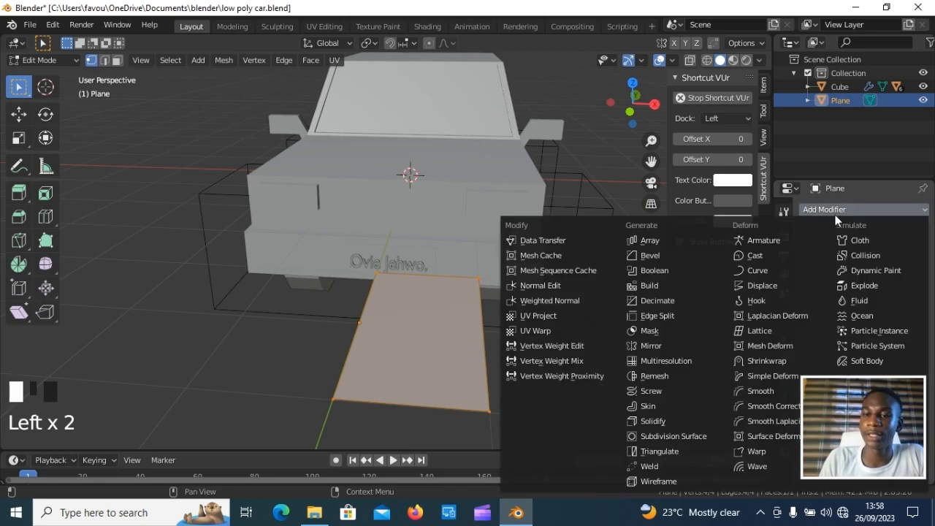
{"action": "left_click", "coordinate": [650, 345]}
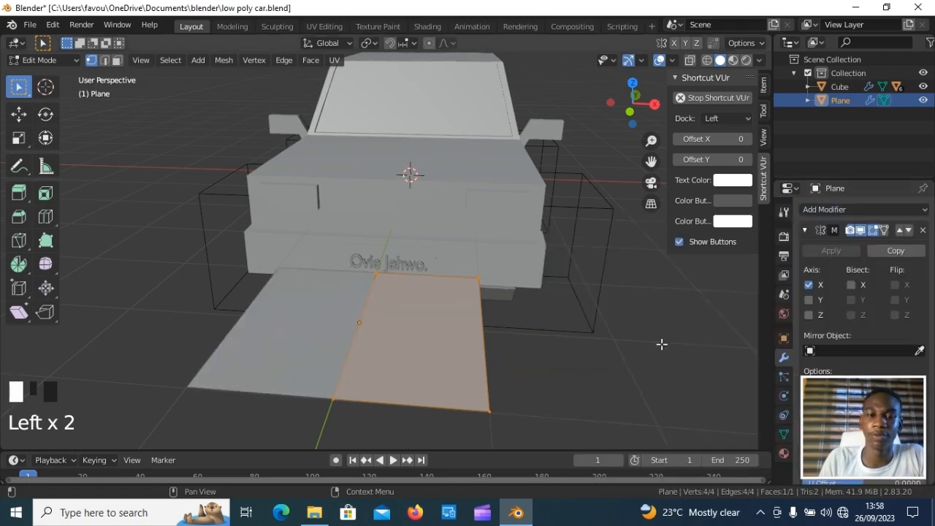
Add a lengthwise loop cut to the half plane, slid about a third of the way from its middle toward the outer edge.
{"action": "left_click", "coordinate": [426, 352]}
{"action": "key", "text": "ctrl"}
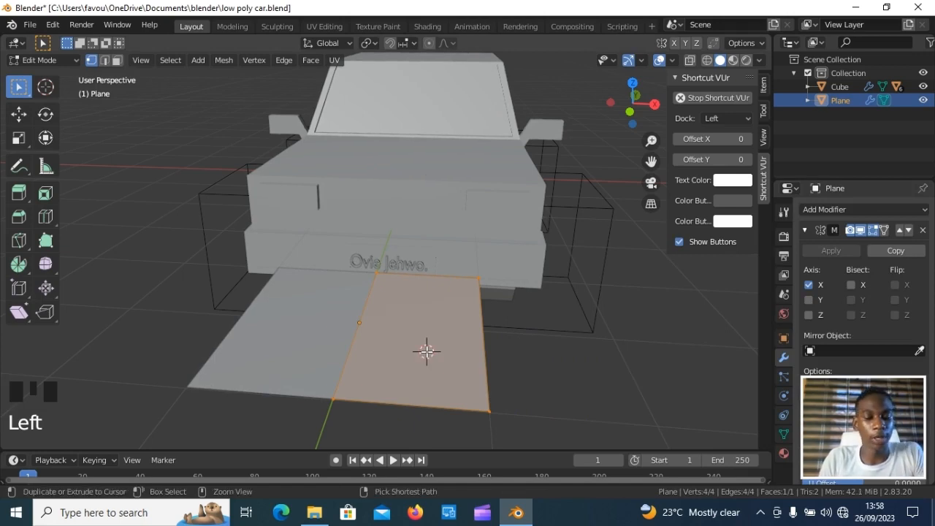
{"action": "key", "text": "ctrl+r"}
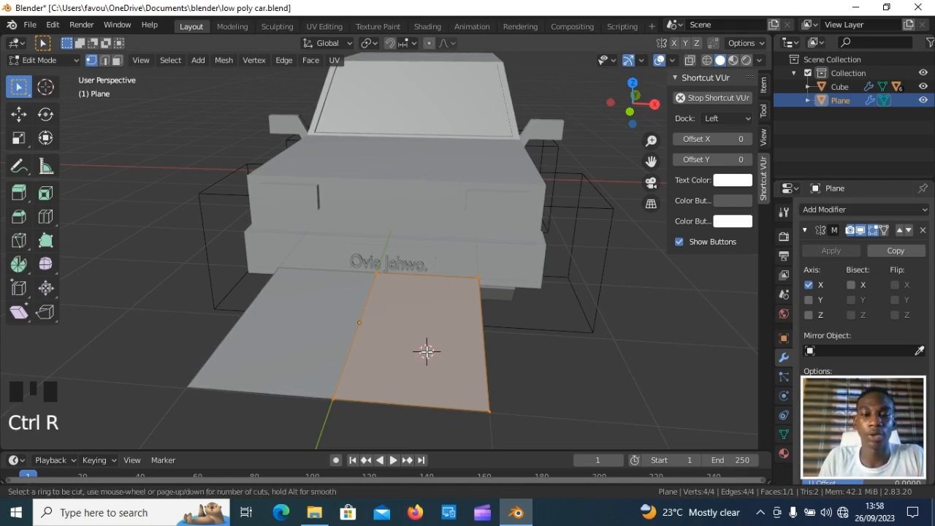
{"action": "left_click", "coordinate": [435, 273]}
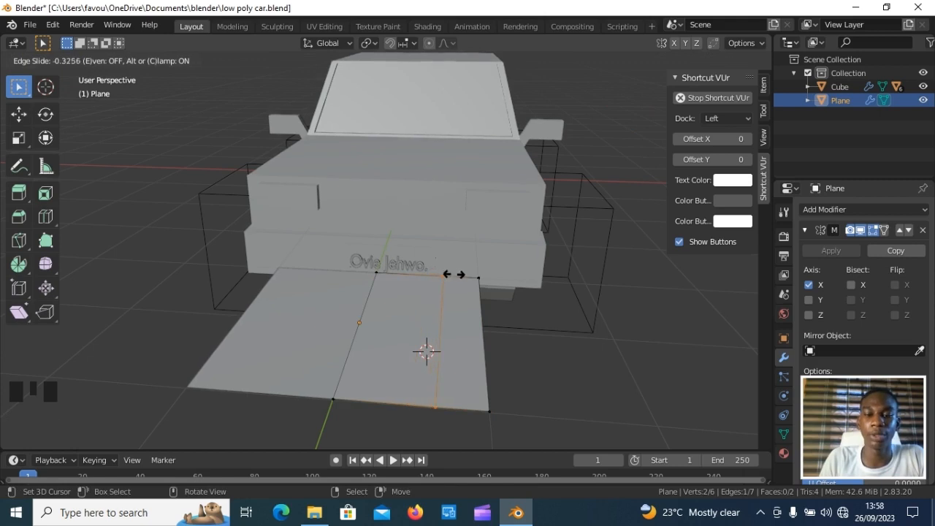
{"action": "left_click", "coordinate": [454, 273]}
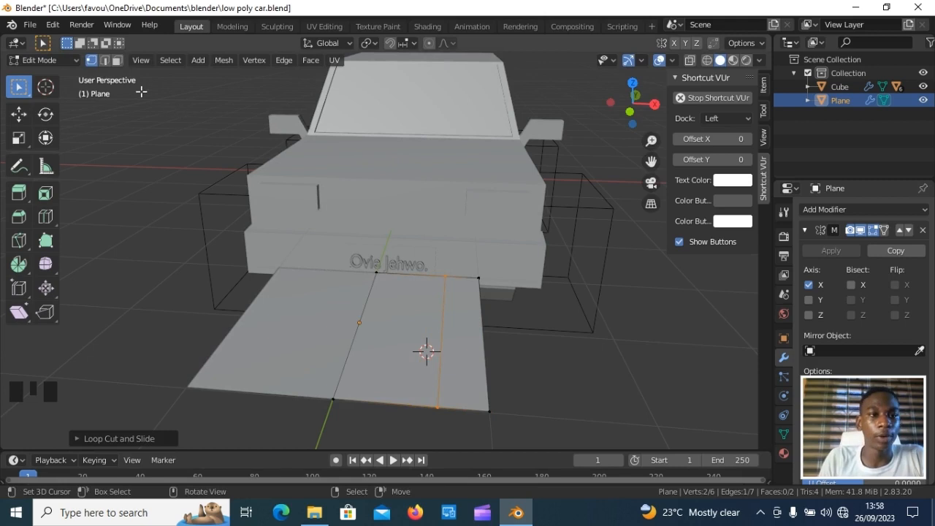
Extrude the narrow outer strip face of the half plane upward about 0.11 m along local Z.
{"action": "left_click", "coordinate": [117, 60]}
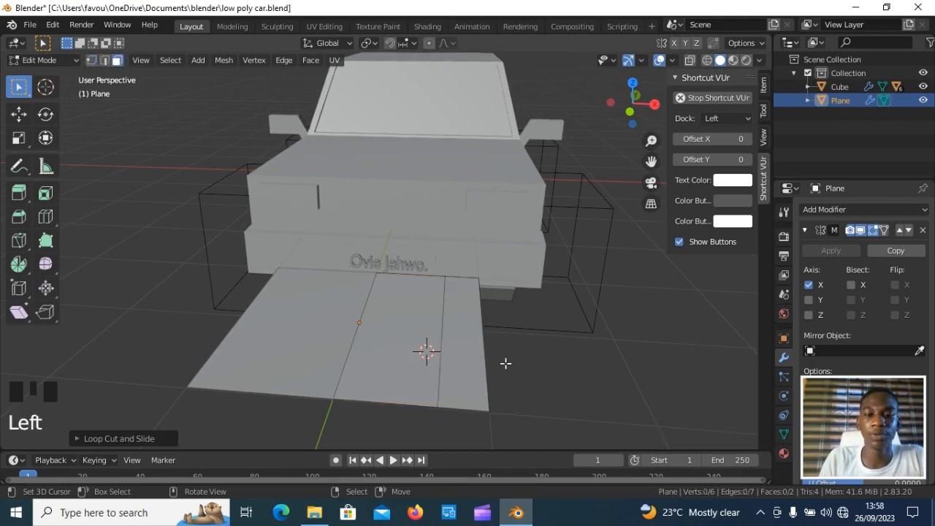
{"action": "right_click", "coordinate": [460, 339]}
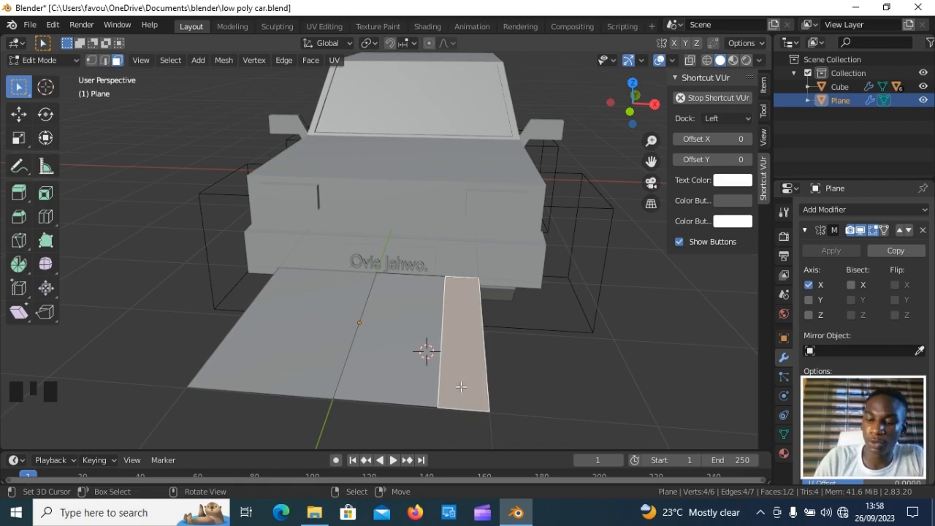
{"action": "key", "text": "KP_1"}
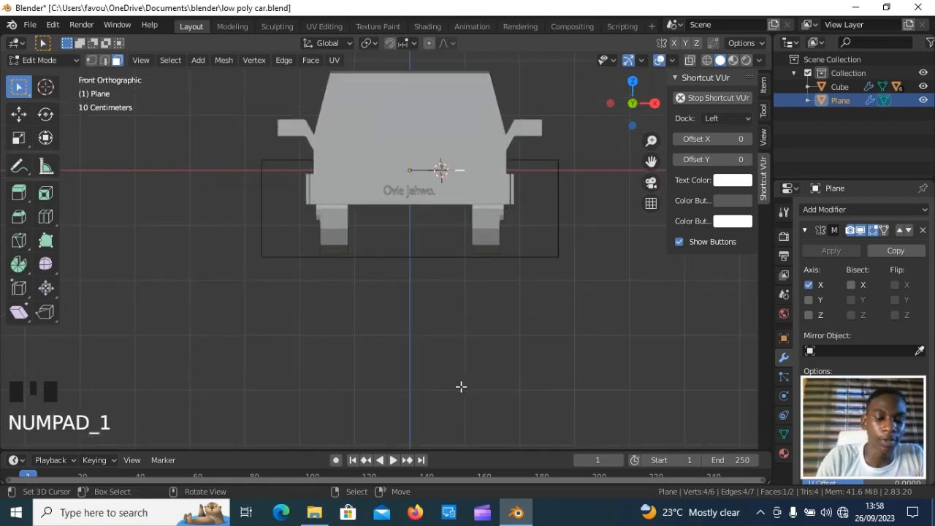
{"action": "key", "text": "e"}
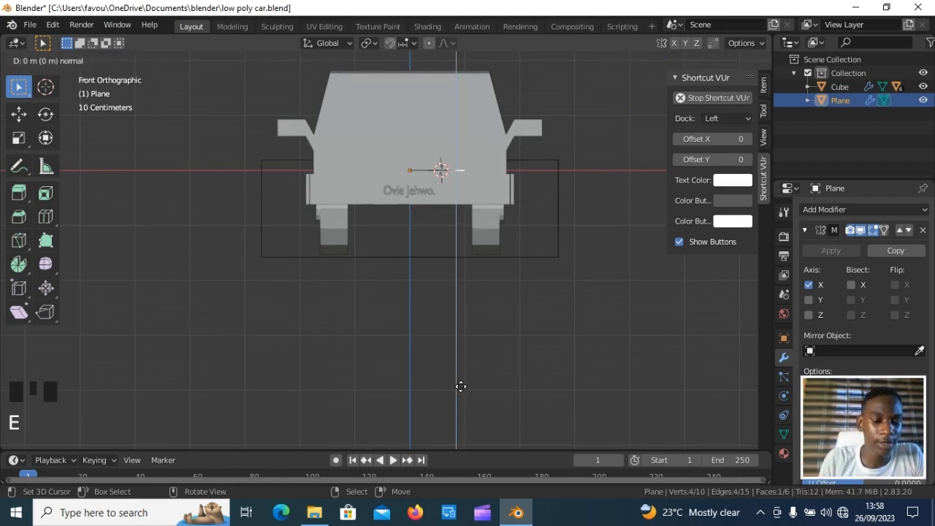
{"action": "key", "text": "z"}
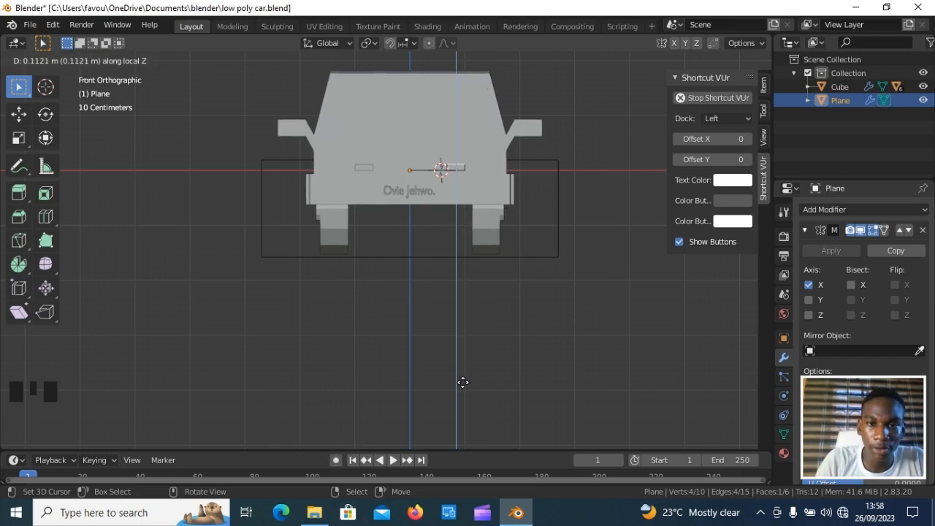
{"action": "left_click", "coordinate": [463, 382]}
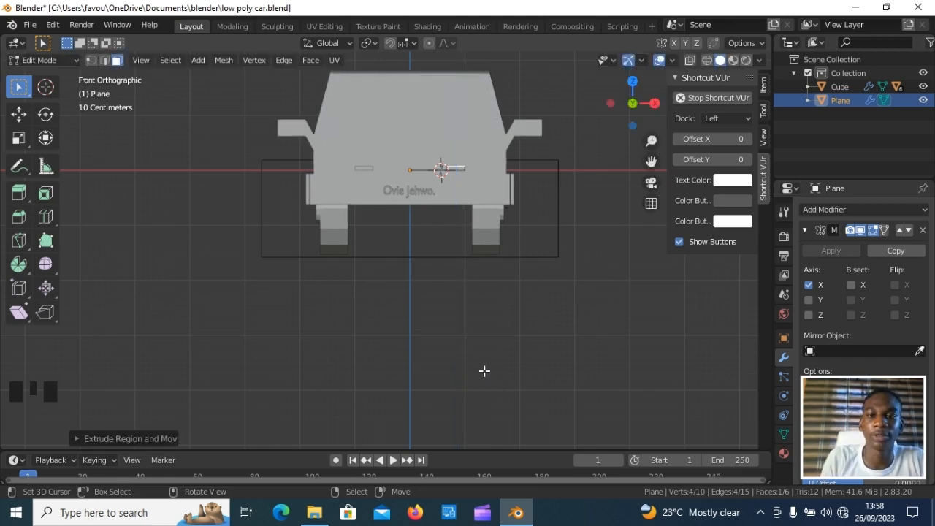
Add a lengthwise loop cut between the raised strip and the centre line, slid about two thirds toward the centre line.
{"action": "scroll", "coordinate": [480, 292], "scroll_direction": "up", "scroll_amount": 2}
{"action": "middle_click_drag", "start_coordinate": [490, 299], "coordinate": [497, 349]}
{"action": "scroll", "coordinate": [490, 325], "scroll_direction": "down", "scroll_amount": 1}
{"action": "scroll", "coordinate": [490, 329], "scroll_direction": "down", "scroll_amount": 1}
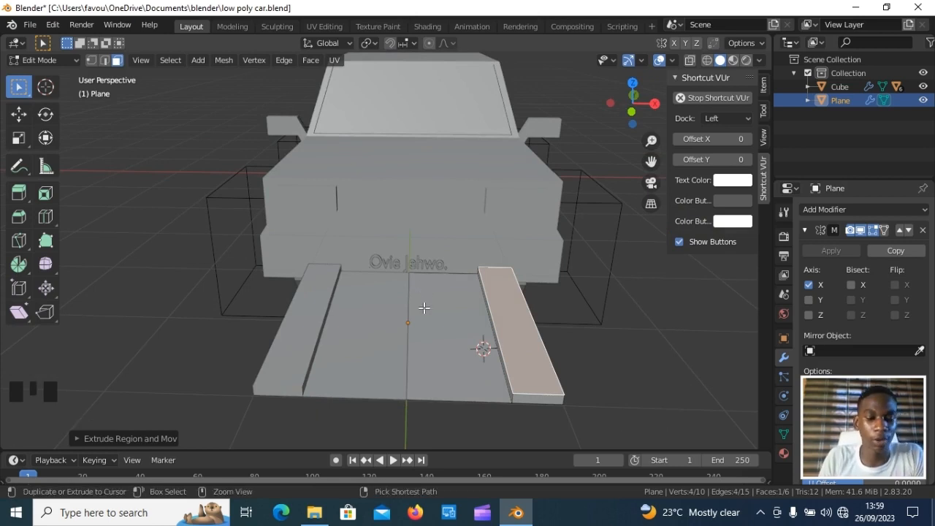
{"action": "key", "text": "ctrl+r"}
{"action": "left_click", "coordinate": [438, 284]}
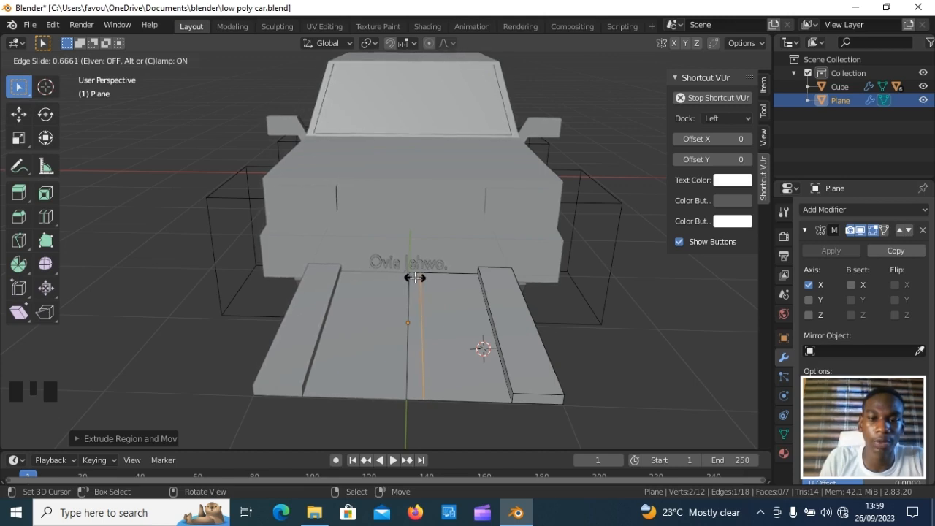
{"action": "left_click", "coordinate": [417, 276]}
Add a second lengthwise loop cut just outside the previous one, forming a narrow strip near the centre line.
{"action": "key", "text": "ctrl+r"}
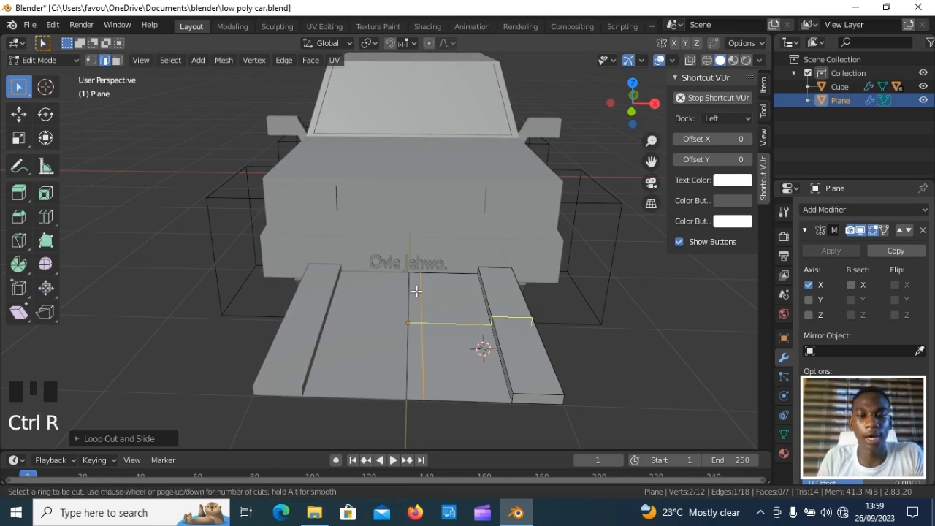
{"action": "left_click", "coordinate": [440, 279]}
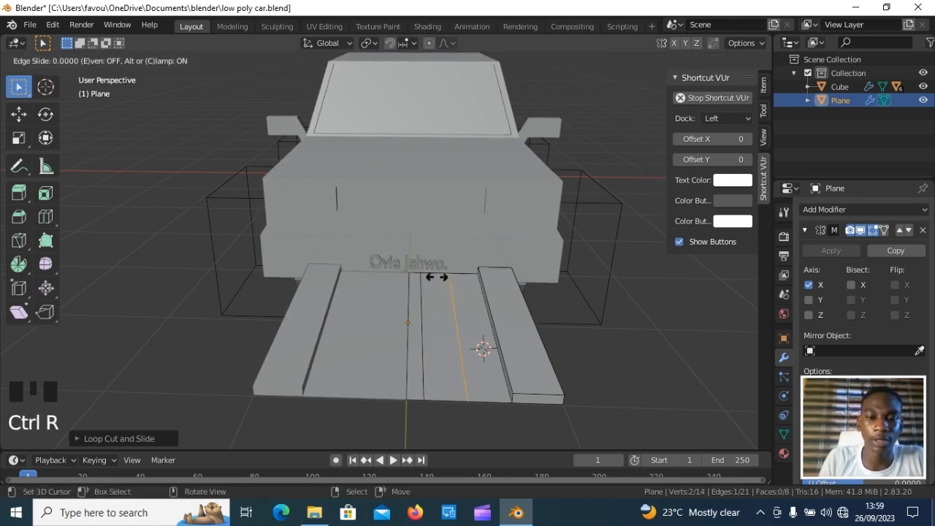
{"action": "left_click", "coordinate": [418, 271]}
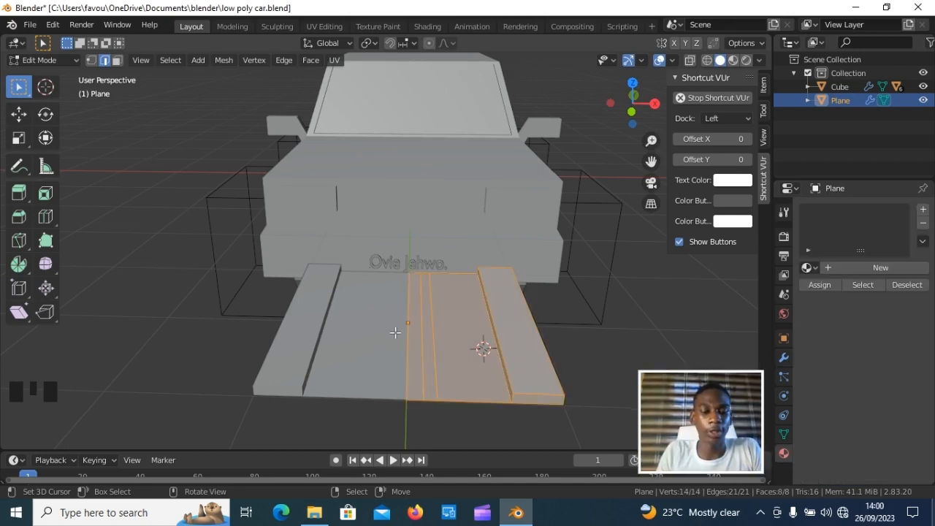
In Object Mode, create a new material on the plane and name it "gray road".
{"action": "key", "text": "Tab"}
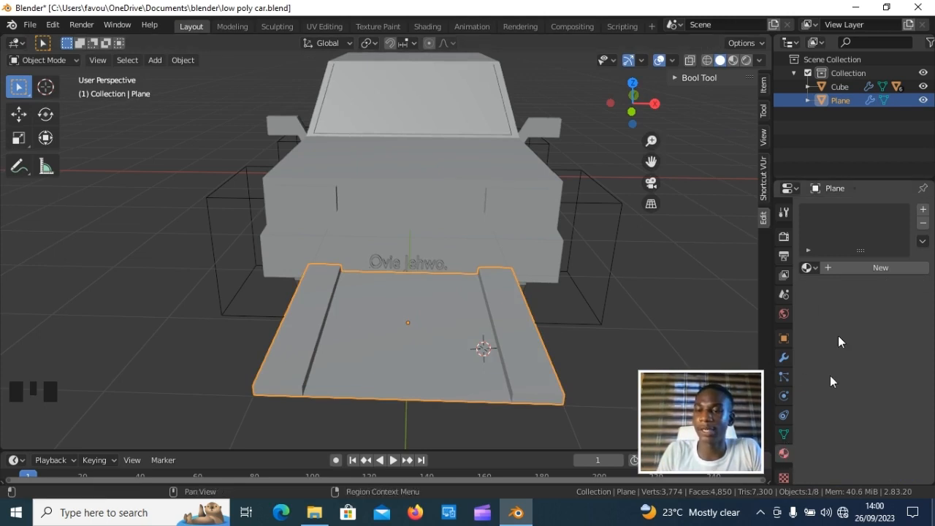
{"action": "left_click", "coordinate": [922, 210]}
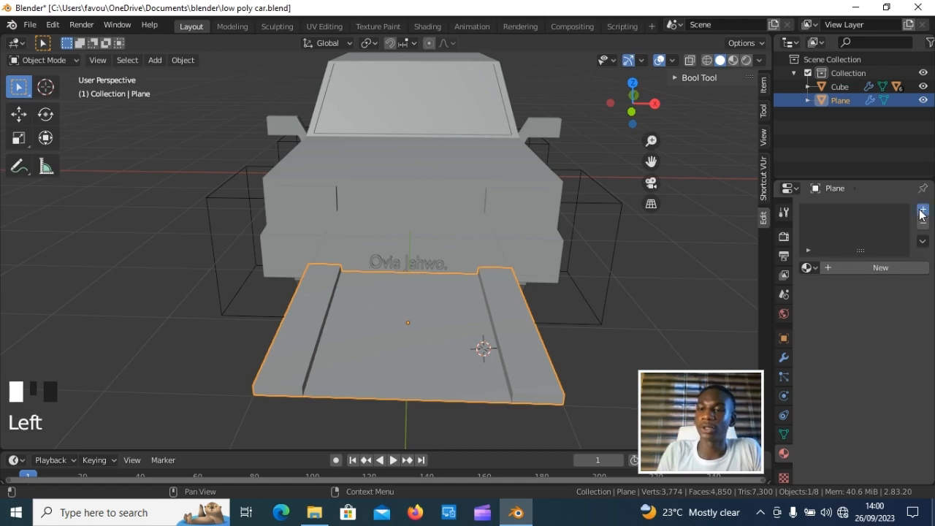
{"action": "left_click", "coordinate": [828, 270]}
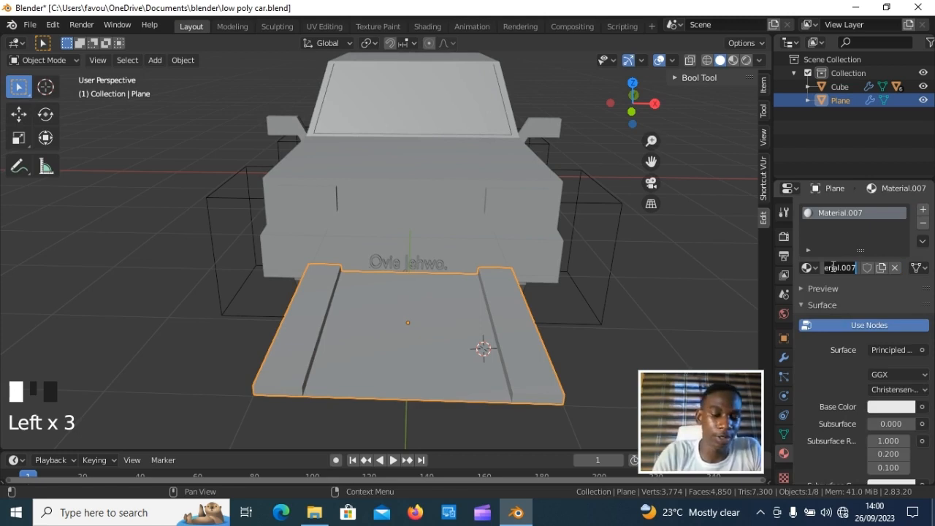
{"action": "type", "text": "gray road"}
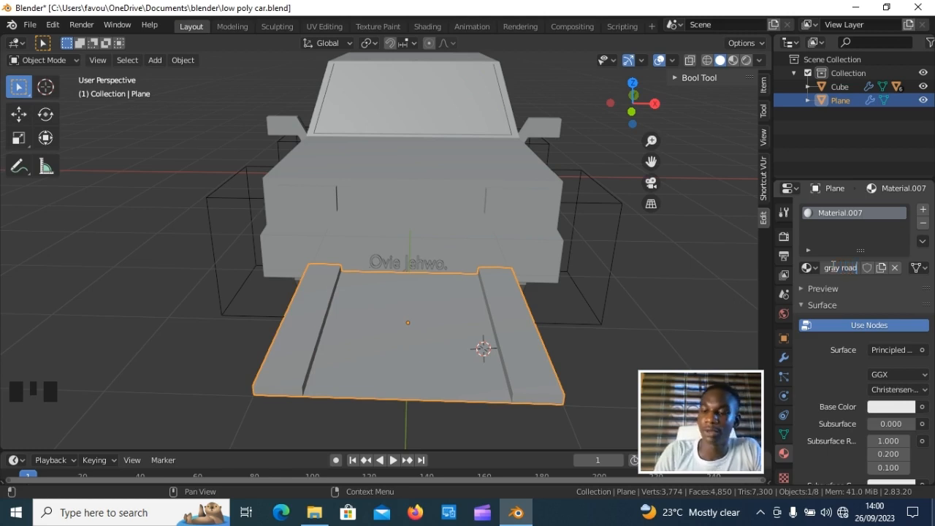
{"action": "key", "text": "Return"}
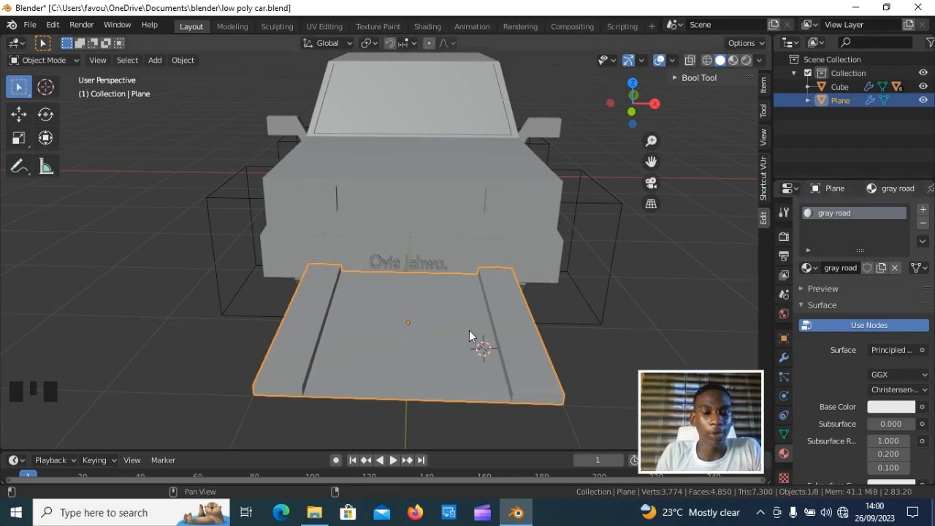
Assign the gray road material to all faces of the plane and set its base color to a near-black gray.
{"action": "key", "text": "Tab"}
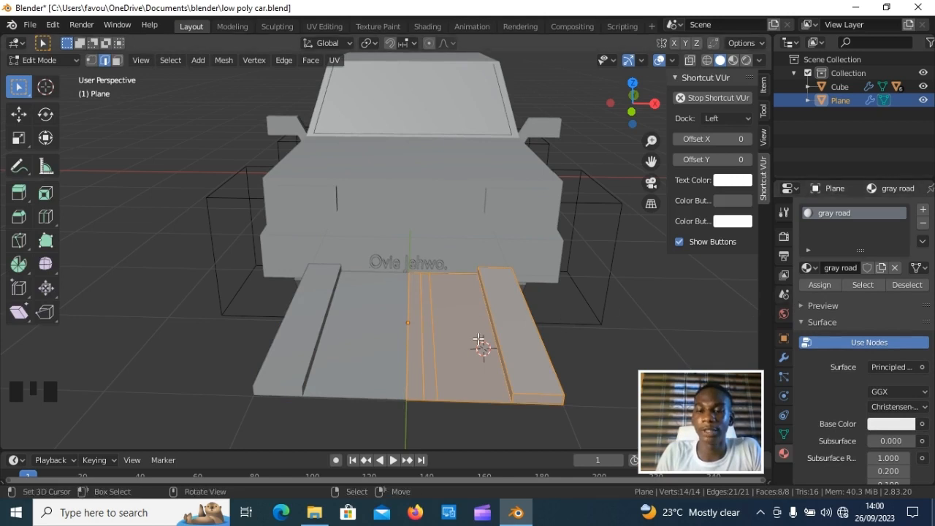
{"action": "left_click", "coordinate": [828, 287]}
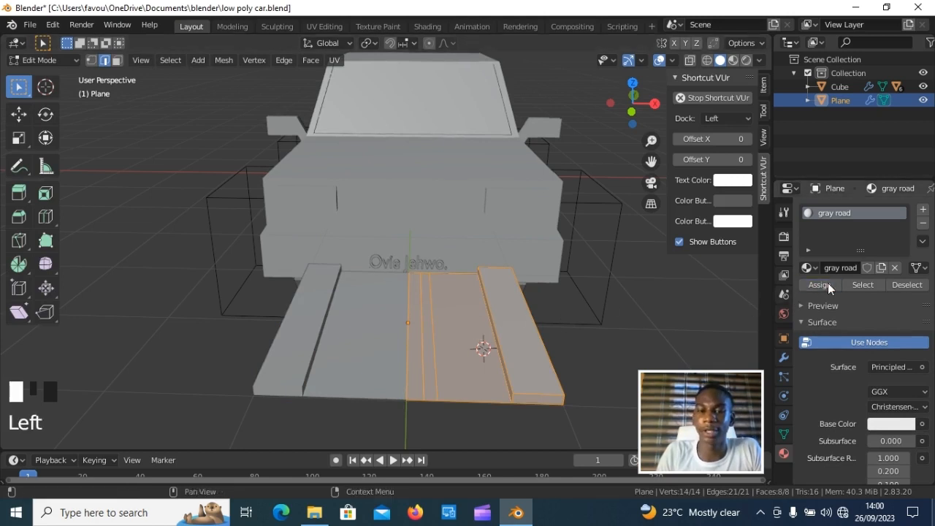
{"action": "left_click", "coordinate": [832, 208]}
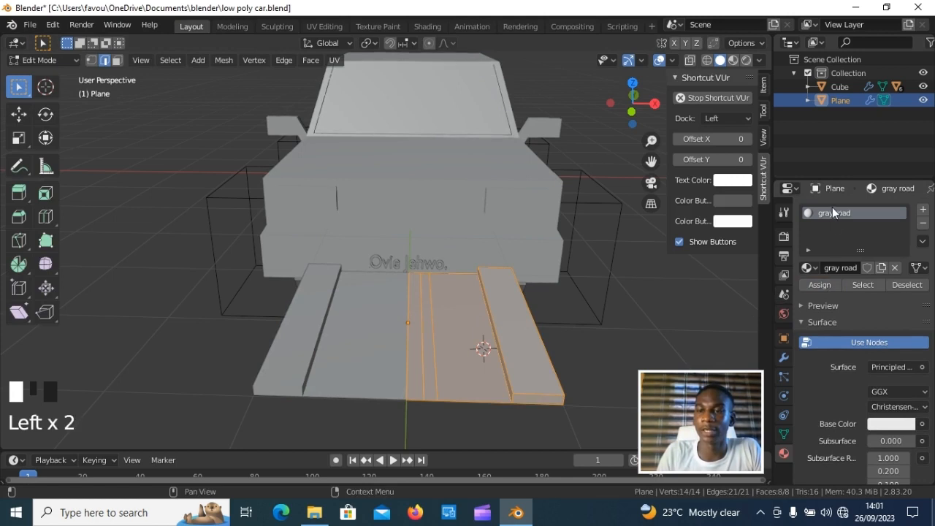
{"action": "left_click", "coordinate": [817, 285]}
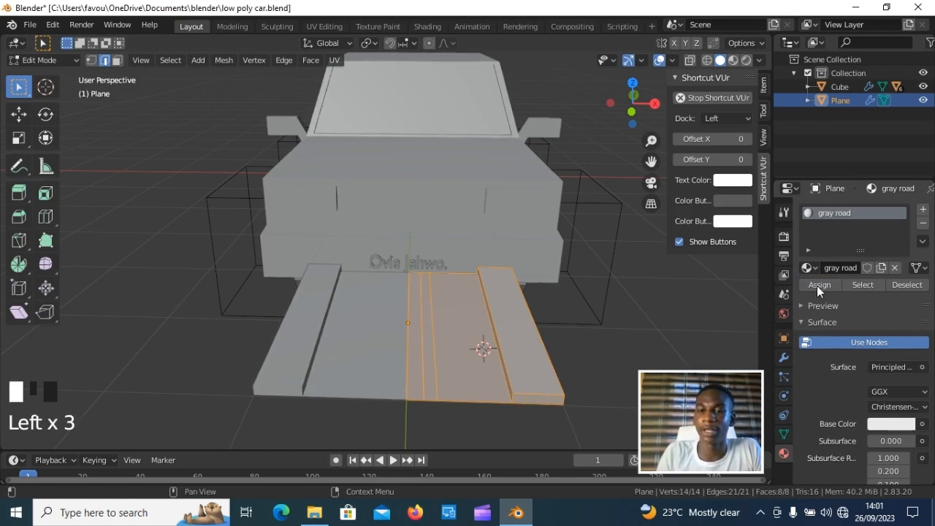
{"action": "left_click", "coordinate": [887, 424]}
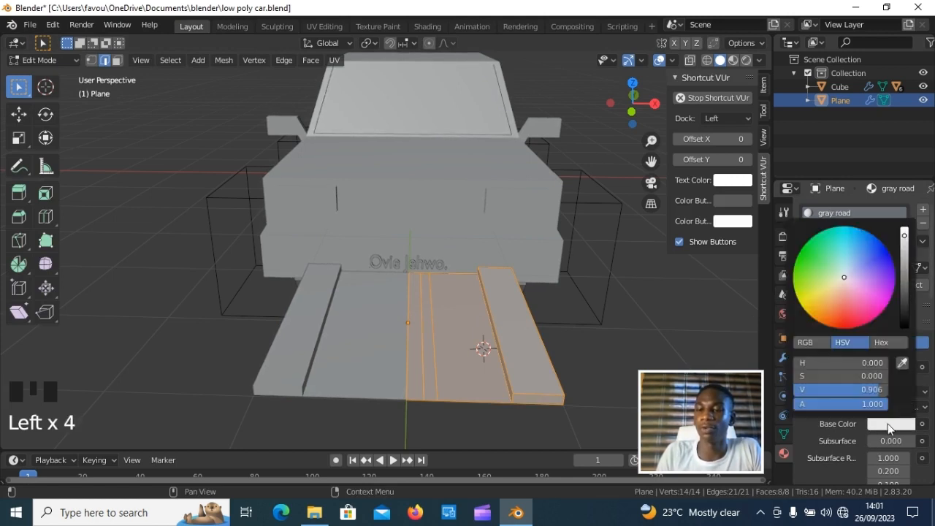
{"action": "left_click", "coordinate": [902, 316]}
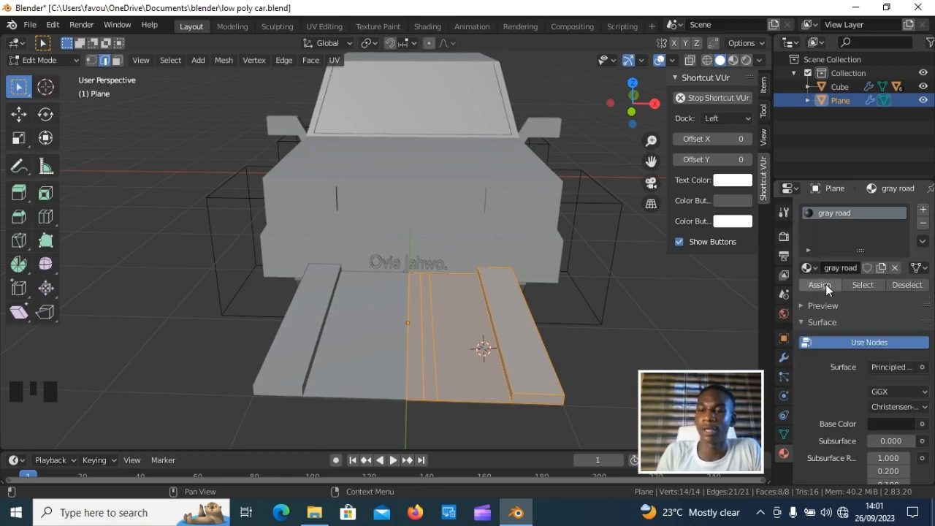
{"action": "left_click", "coordinate": [825, 284]}
{"action": "triple_click", "coordinate": [826, 284]}
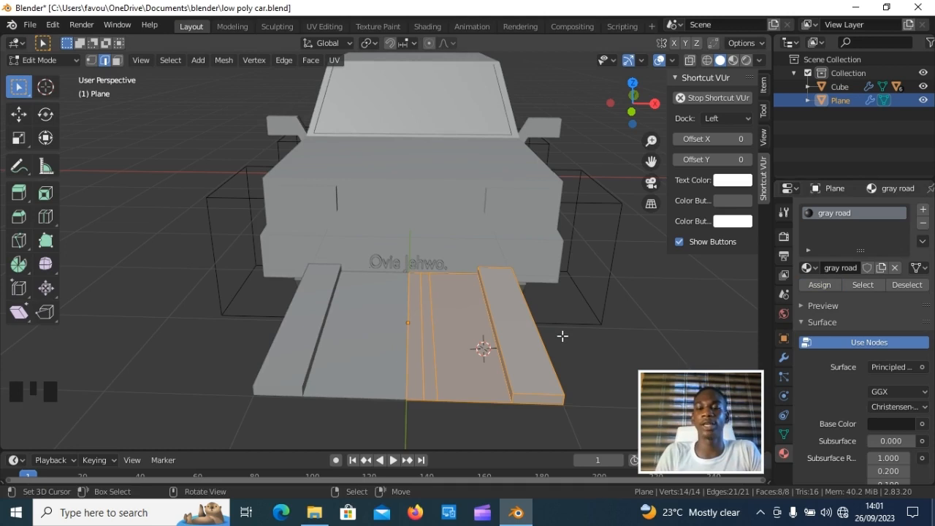
Switch the viewport to Material Preview and add a second new material with the narrow strip face selected.
{"action": "left_click", "coordinate": [730, 63]}
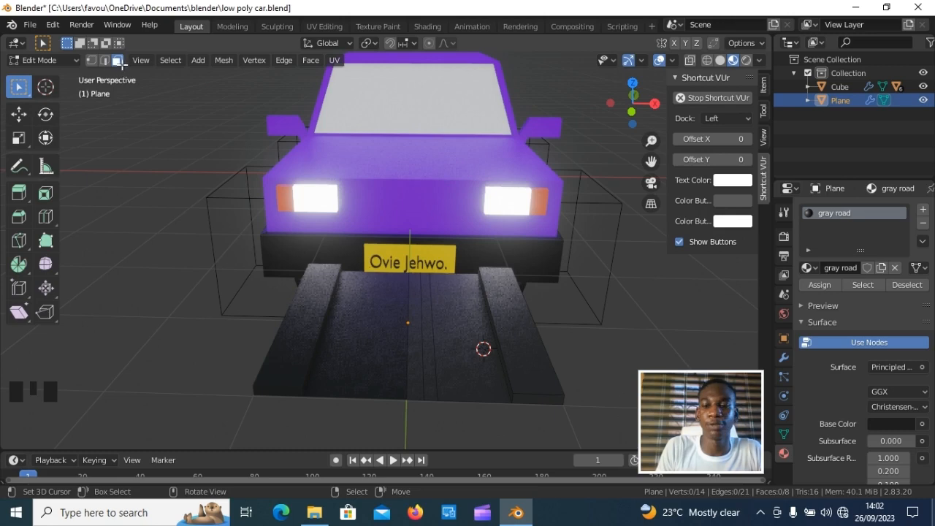
{"action": "right_click", "coordinate": [430, 335]}
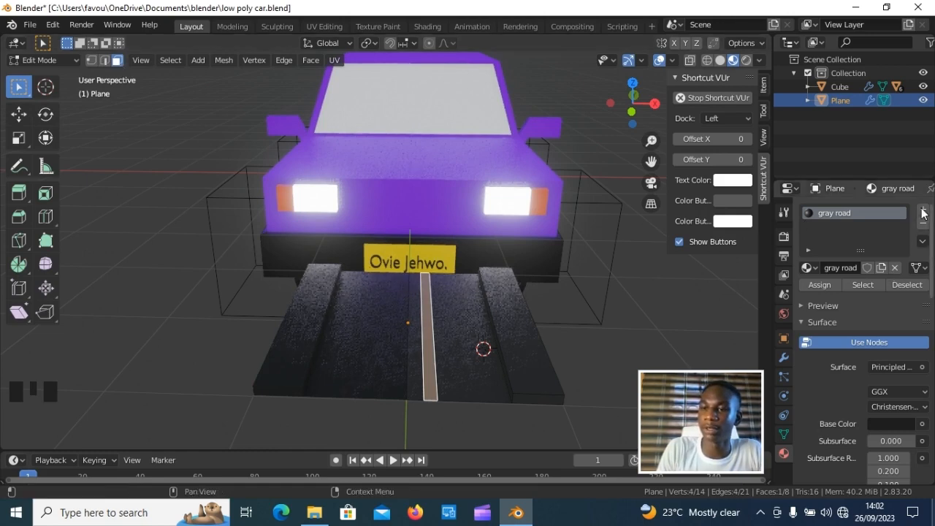
{"action": "left_click", "coordinate": [922, 210]}
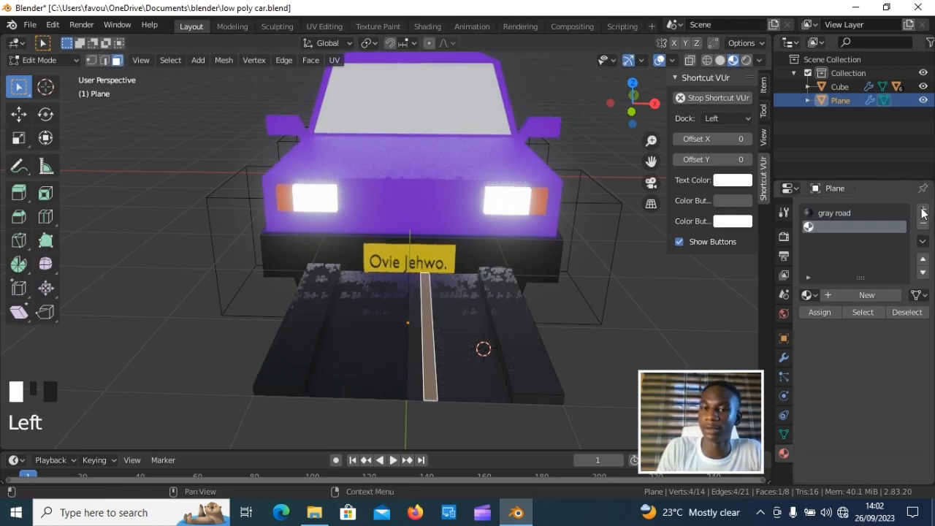
{"action": "left_click", "coordinate": [862, 296]}
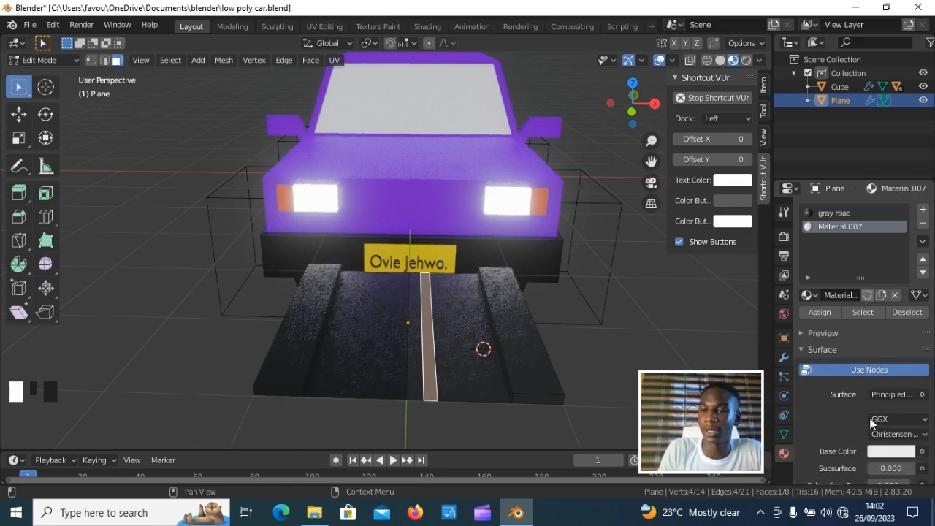
Set the new material's base color to yellow, about hue 0.136 and saturation 0.936, and assign it to the selected narrow strip.
{"action": "left_click", "coordinate": [883, 452]}
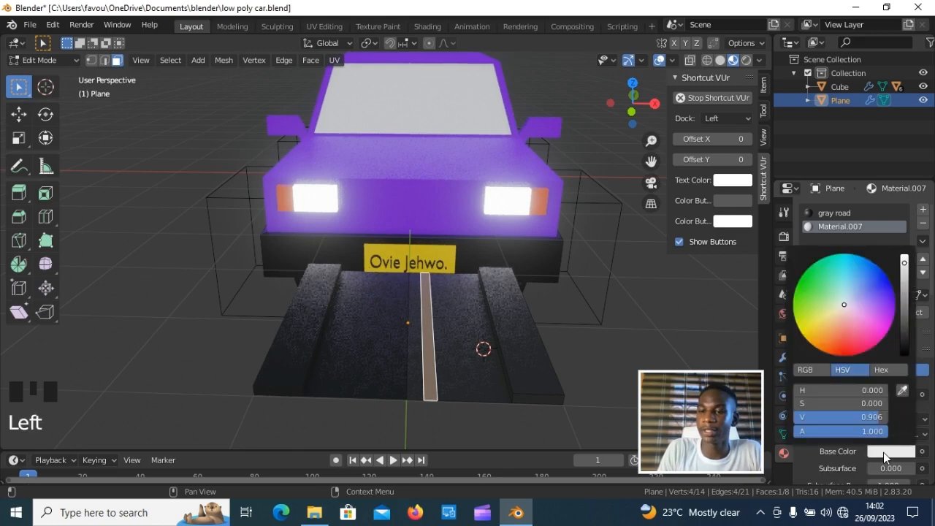
{"action": "left_click", "coordinate": [807, 335]}
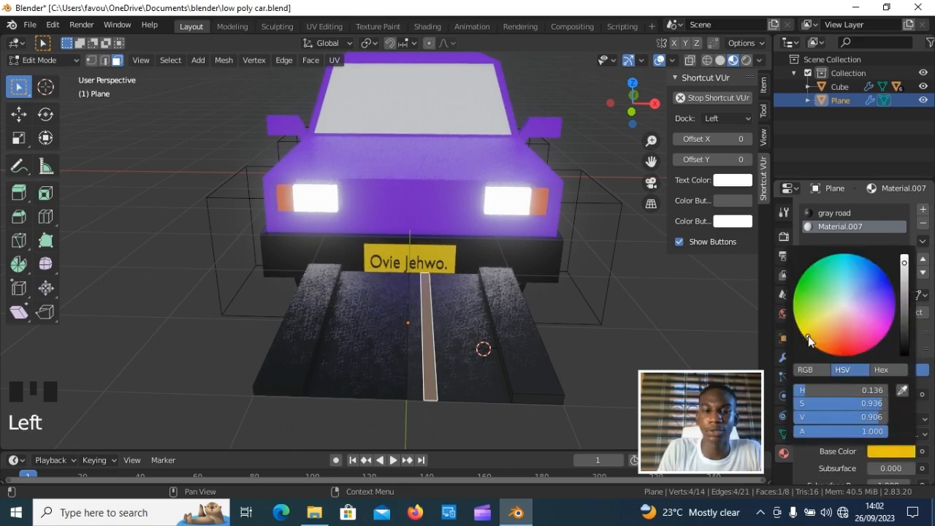
{"action": "left_click", "coordinate": [810, 312]}
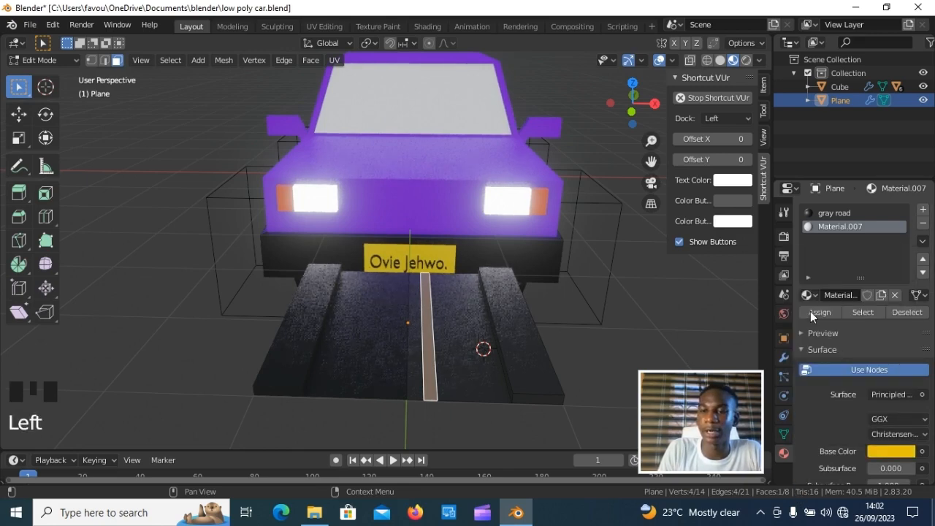
{"action": "left_click", "coordinate": [810, 312]}
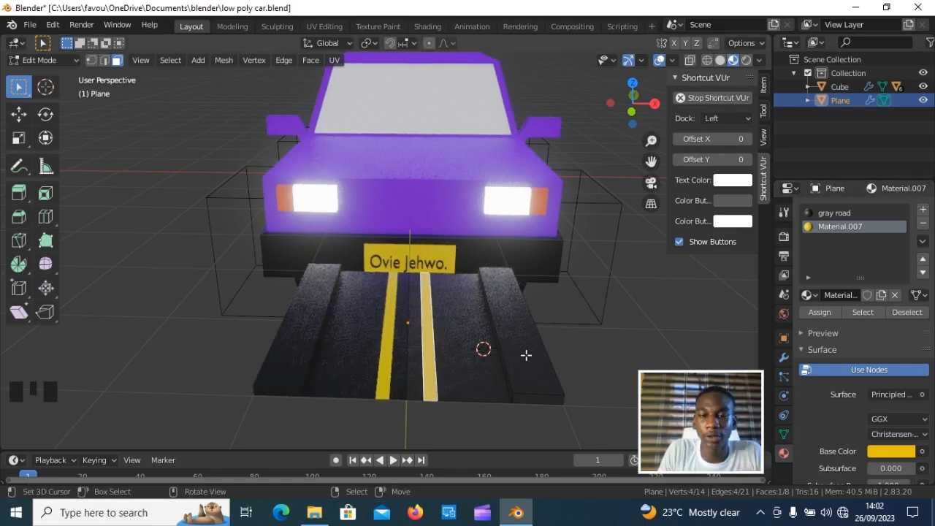
In top view, add seven evenly spaced loop cuts across the width of the road, leaving them unslid.
{"action": "middle_click_drag", "start_coordinate": [511, 342], "coordinate": [504, 326]}
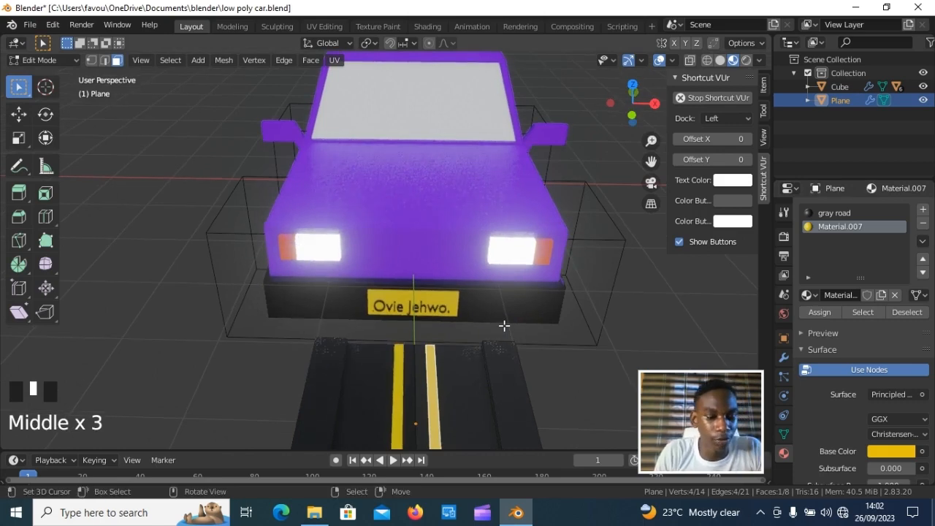
{"action": "key", "text": "KP_7"}
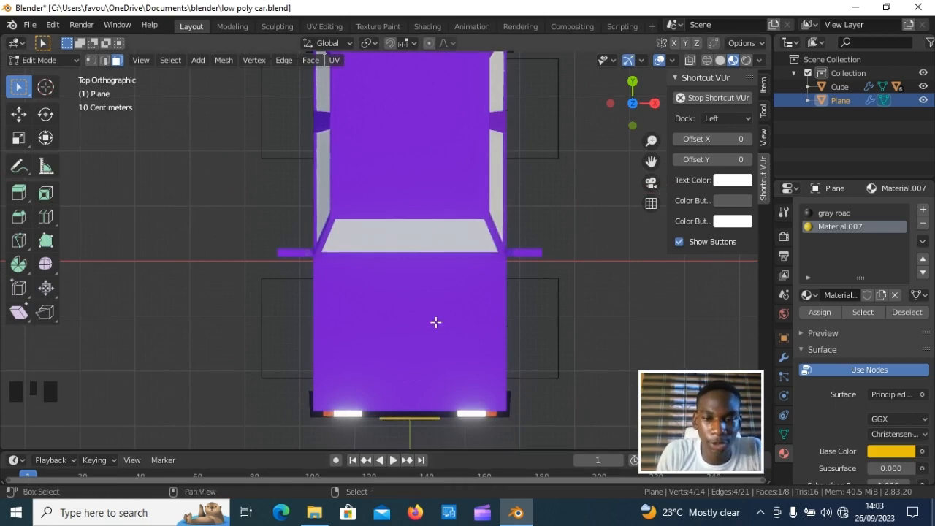
{"action": "middle_click_drag", "start_coordinate": [435, 322], "coordinate": [441, 101], "text": "shift"}
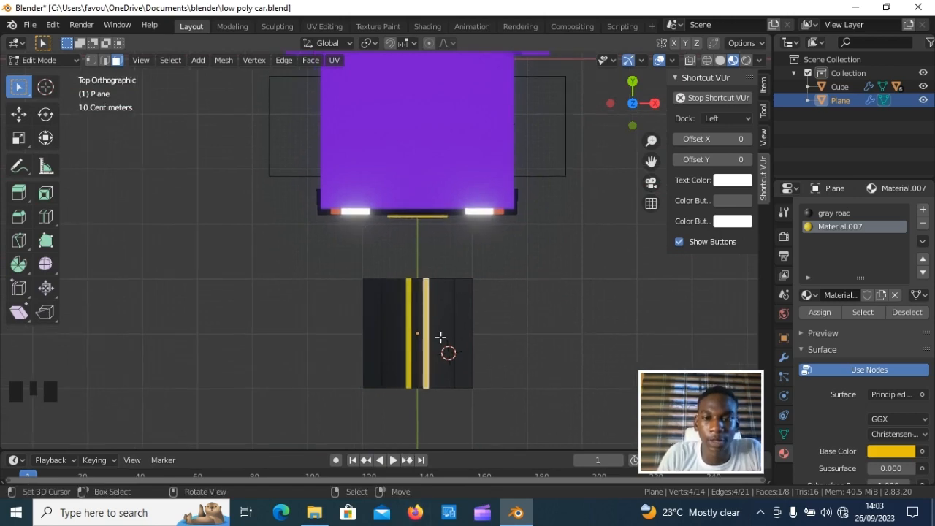
{"action": "scroll", "coordinate": [440, 336], "scroll_direction": "up", "scroll_amount": 3}
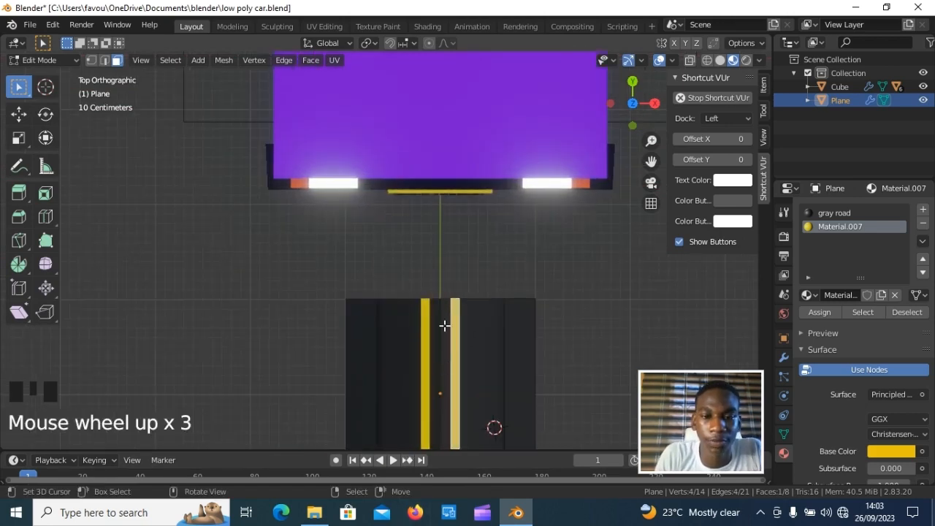
{"action": "middle_click_drag", "start_coordinate": [443, 273], "coordinate": [441, 200], "text": "shift"}
{"action": "middle_click_drag", "start_coordinate": [443, 235], "coordinate": [444, 226], "text": "shift"}
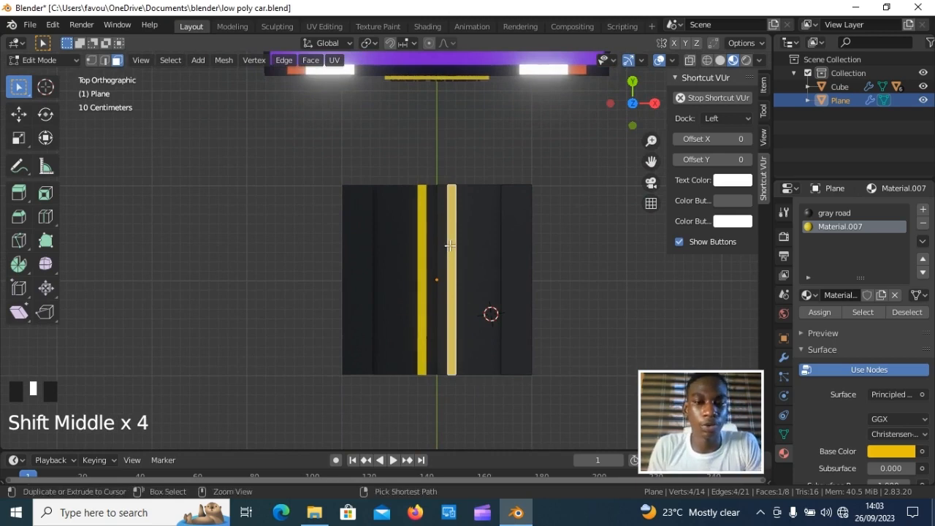
{"action": "key", "text": "ctrl+r"}
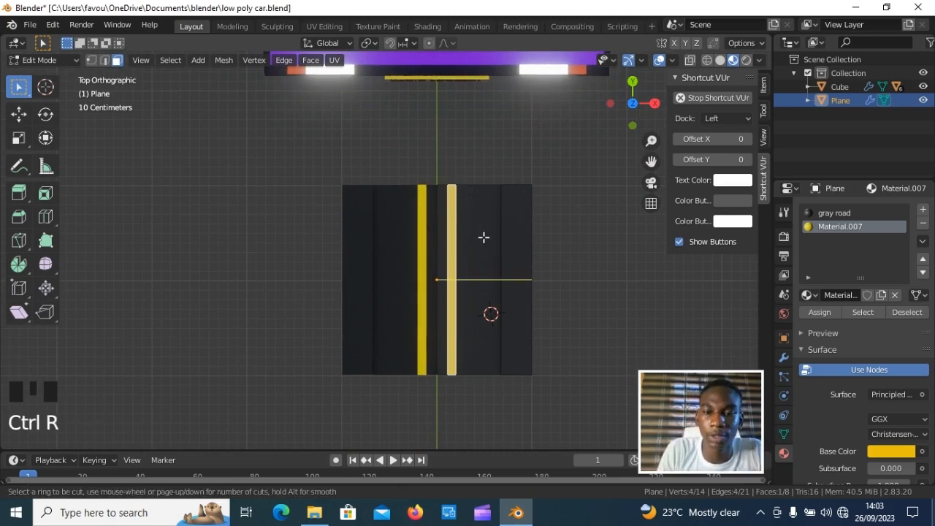
{"action": "scroll", "coordinate": [483, 237], "scroll_direction": "up", "scroll_amount": 1}
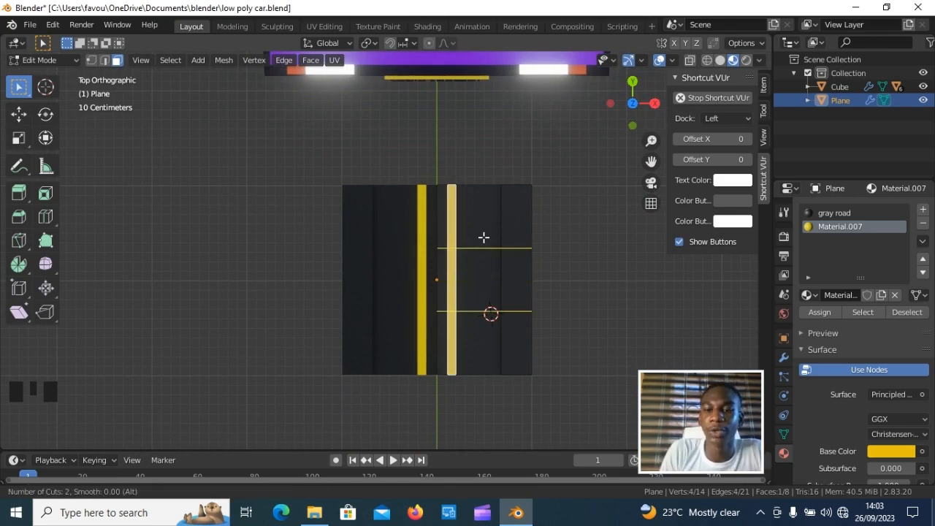
{"action": "scroll", "coordinate": [484, 237], "scroll_direction": "up", "scroll_amount": 3}
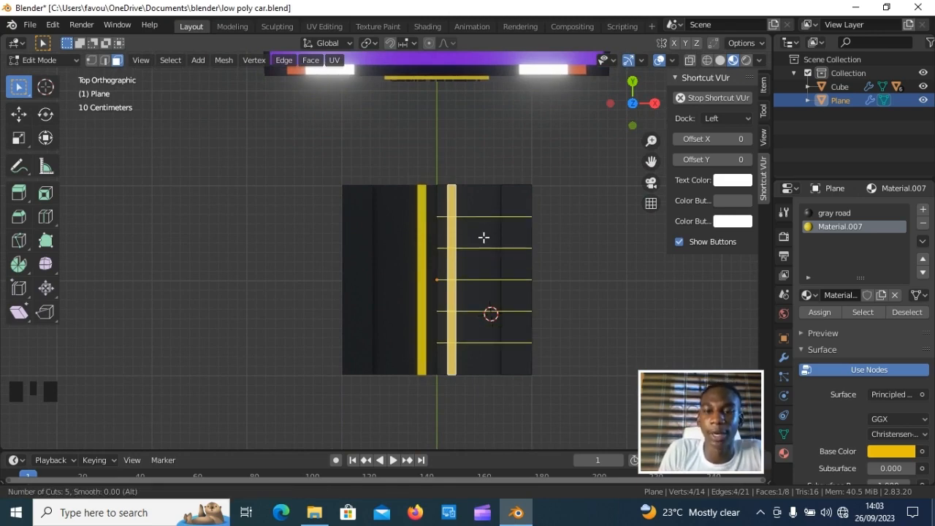
{"action": "scroll", "coordinate": [484, 237], "scroll_direction": "up", "scroll_amount": 1}
{"action": "scroll", "coordinate": [483, 237], "scroll_direction": "up", "scroll_amount": 1}
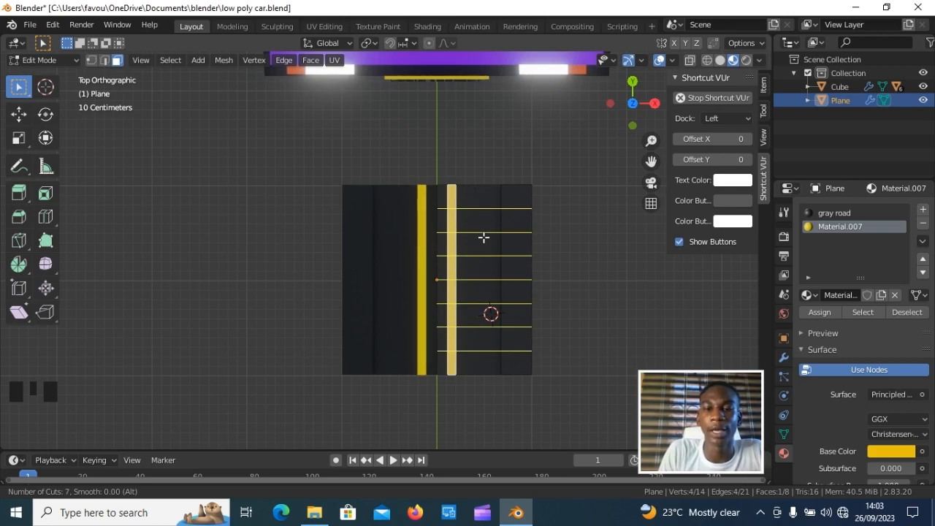
{"action": "left_click", "coordinate": [482, 237]}
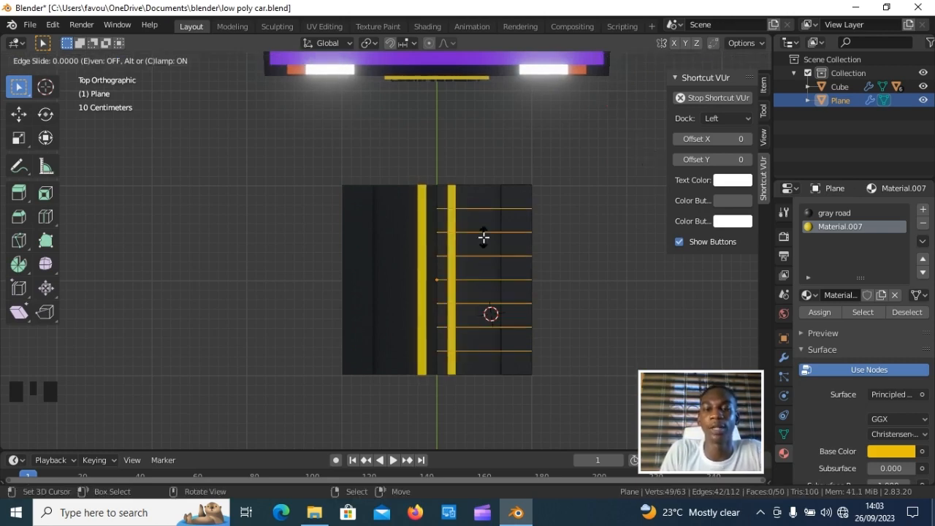
{"action": "left_click", "coordinate": [483, 237]}
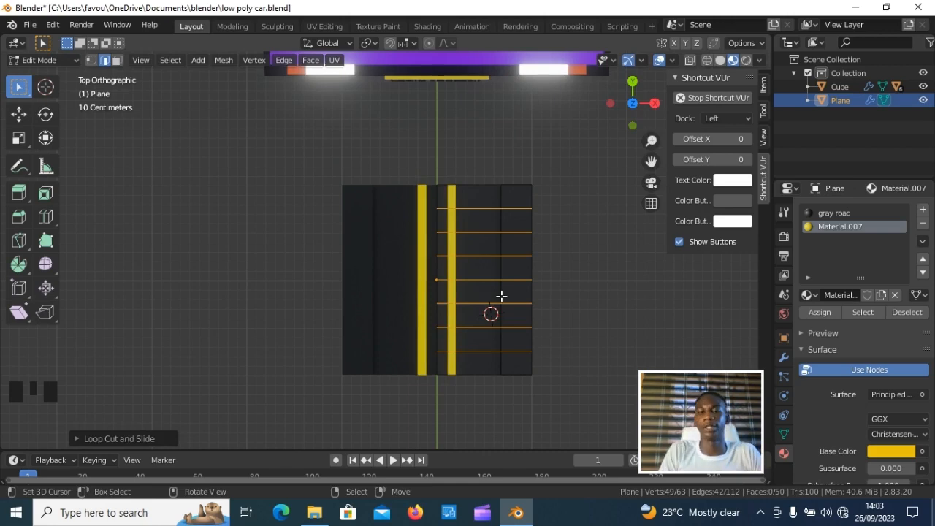
In face select mode, select the top and inner side faces of every second segment along the raised strip, starting with the second from the car.
{"action": "scroll", "coordinate": [502, 296], "scroll_direction": "down", "scroll_amount": 2}
{"action": "scroll", "coordinate": [500, 296], "scroll_direction": "up", "scroll_amount": 4}
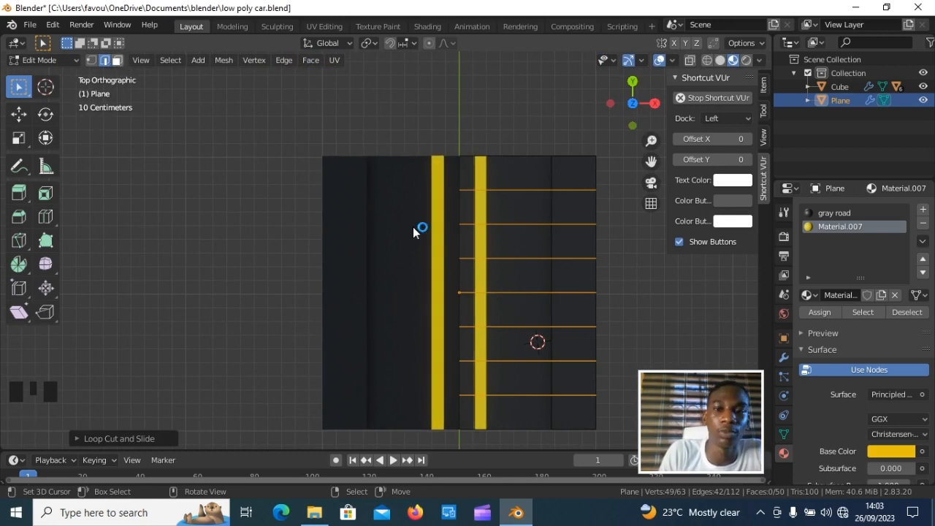
{"action": "left_click", "coordinate": [490, 319]}
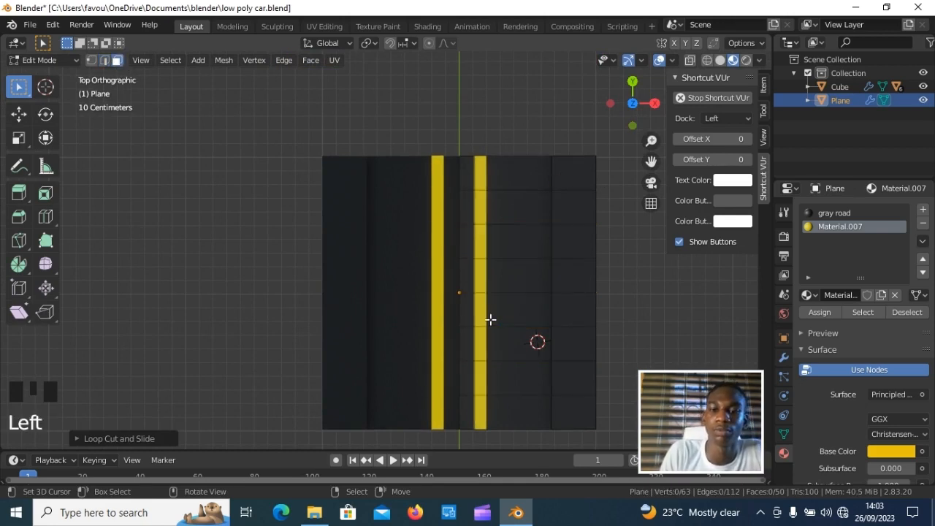
{"action": "middle_click_drag", "start_coordinate": [465, 331], "coordinate": [507, 306]}
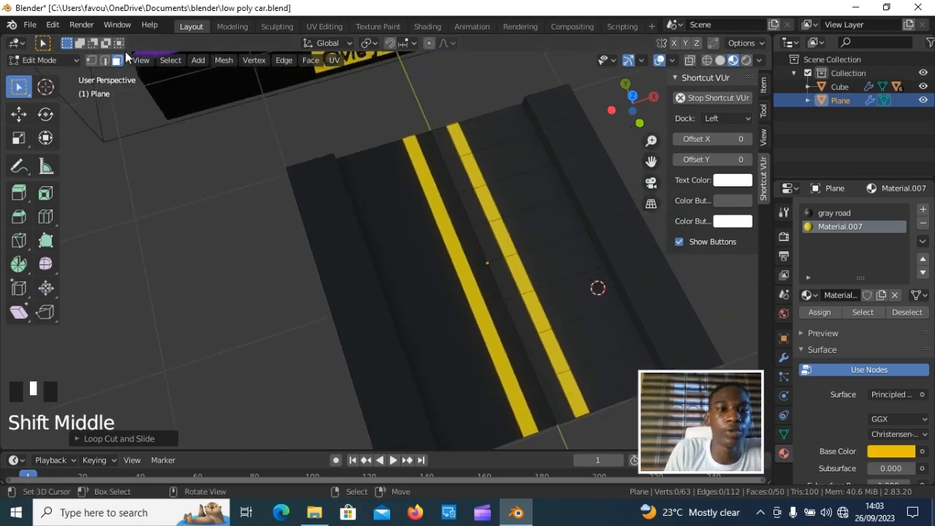
{"action": "right_click", "coordinate": [548, 147]}
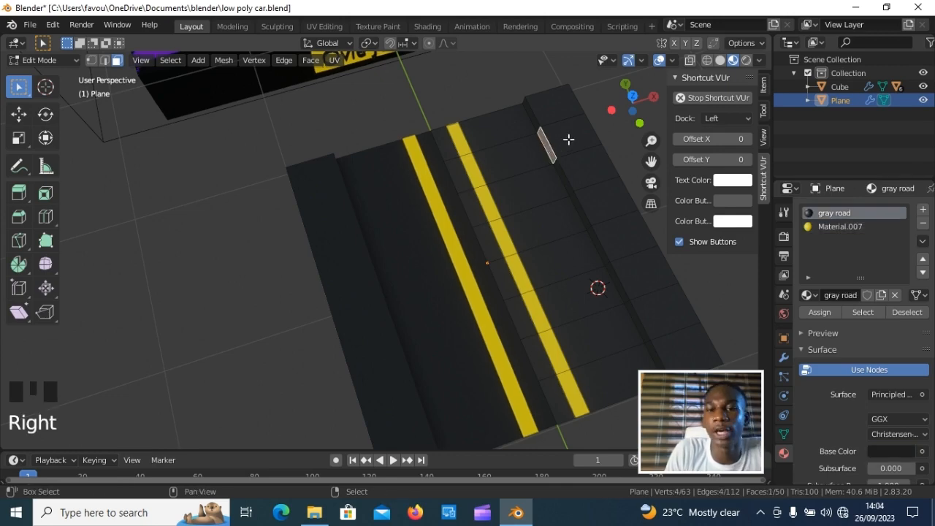
{"action": "right_click", "coordinate": [568, 139], "text": "shift"}
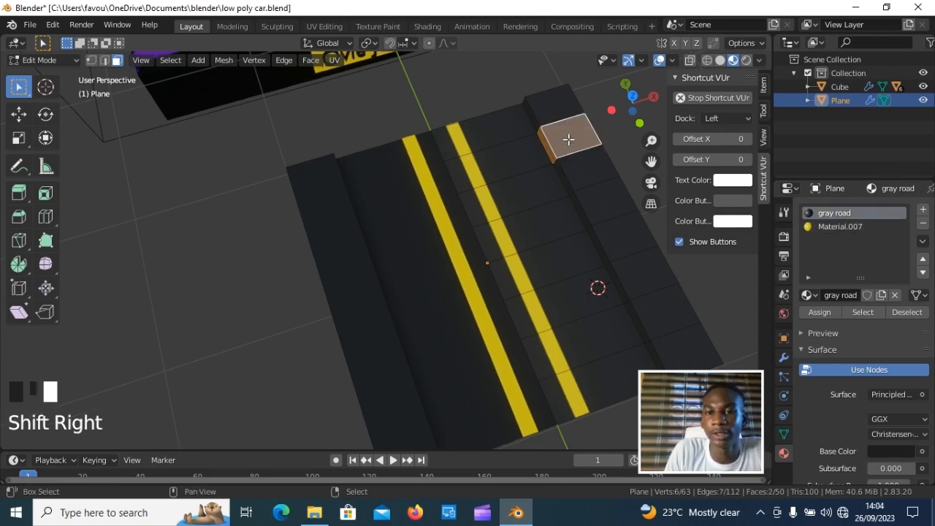
{"action": "right_click", "coordinate": [598, 210], "text": "shift"}
{"action": "right_click", "coordinate": [601, 207], "text": "shift"}
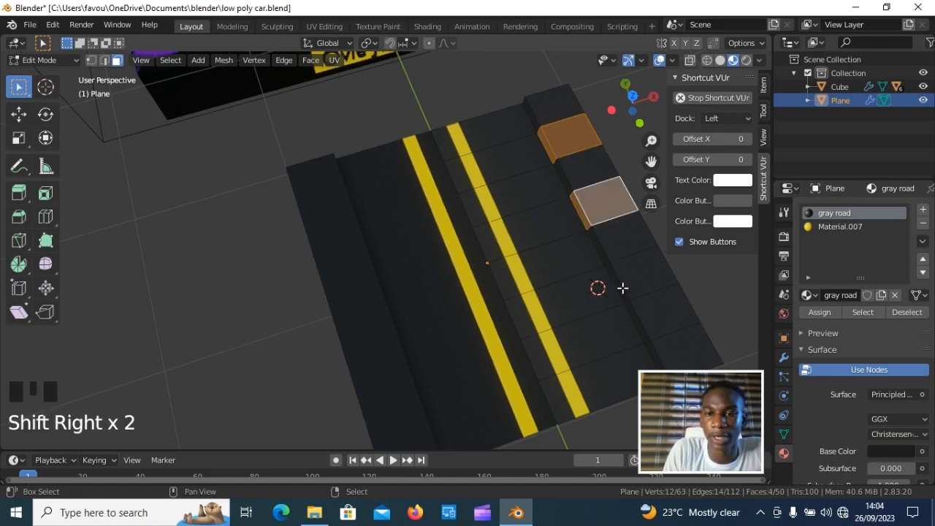
{"action": "right_click", "coordinate": [636, 281], "text": "shift"}
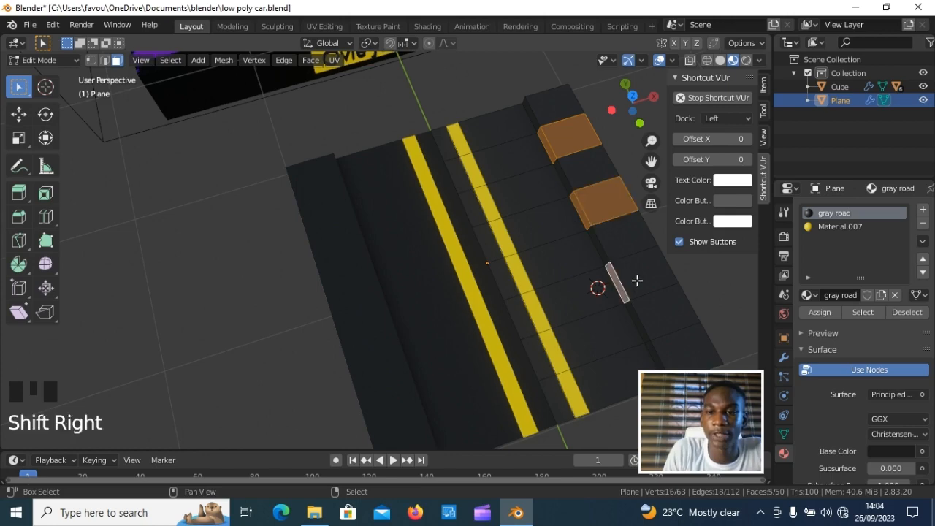
{"action": "right_click", "coordinate": [635, 279], "text": "shift"}
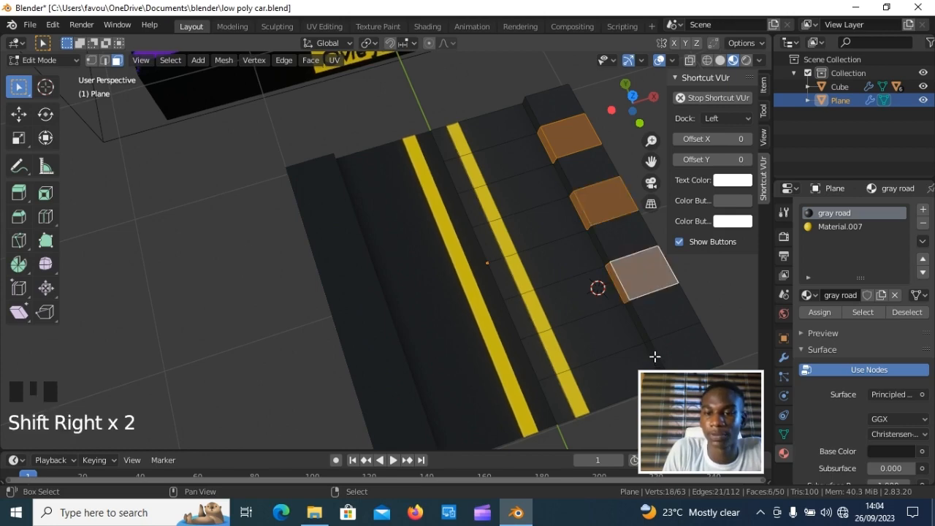
{"action": "right_click", "coordinate": [652, 353], "text": "shift"}
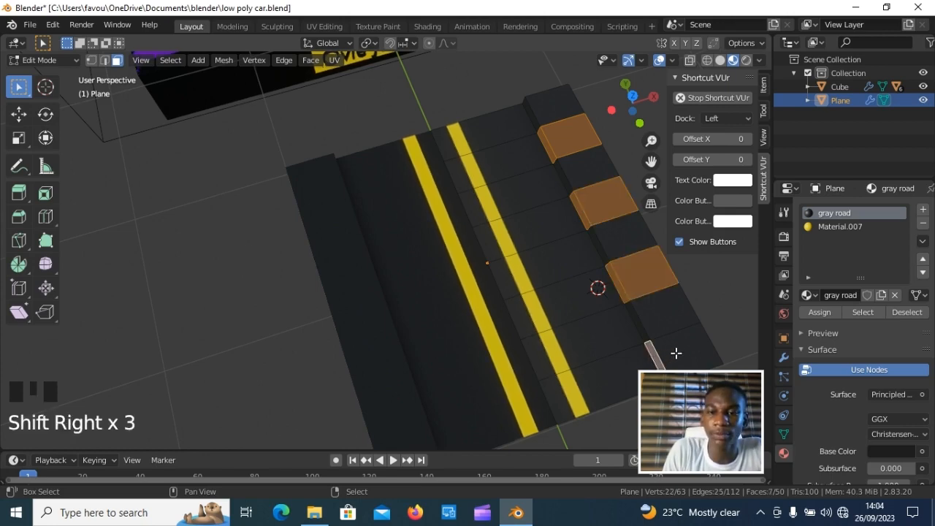
{"action": "right_click", "coordinate": [675, 353], "text": "shift"}
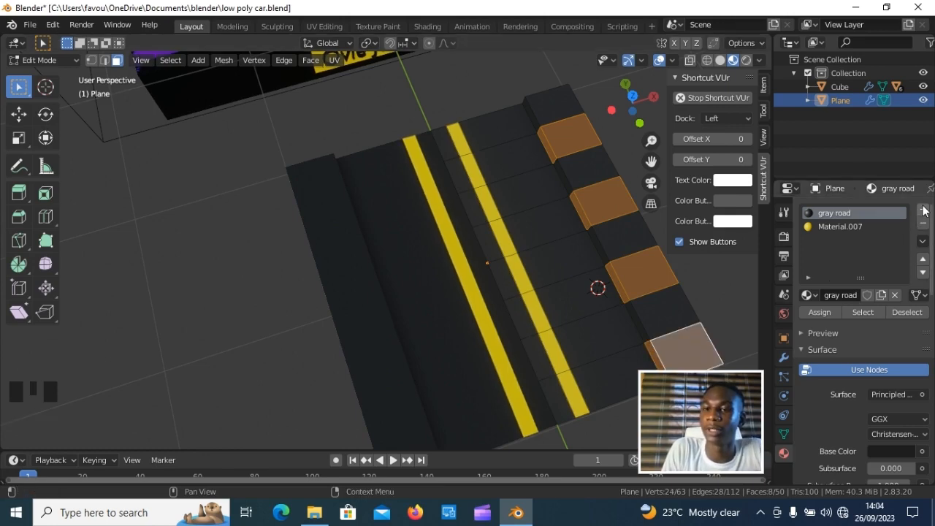
Add a third material slot with a new material on the plane and name it "white road".
{"action": "left_click", "coordinate": [923, 210]}
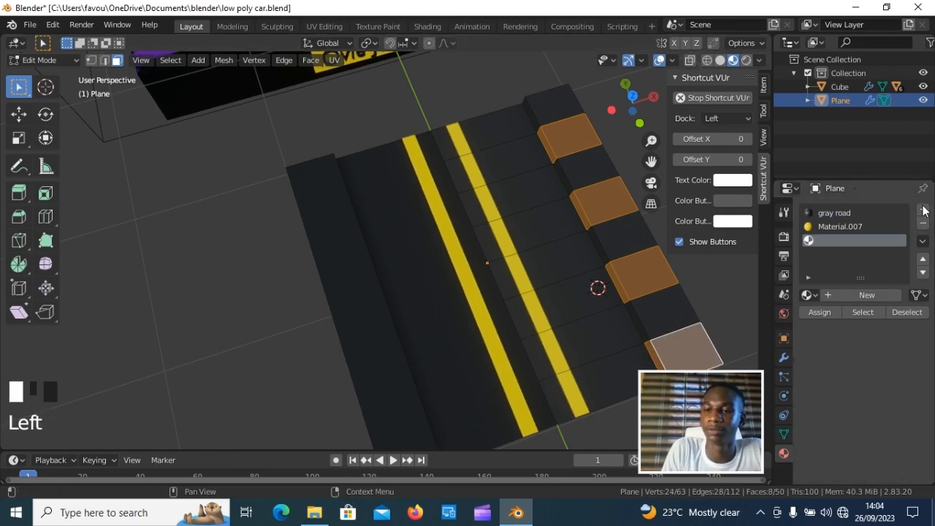
{"action": "left_click", "coordinate": [864, 292]}
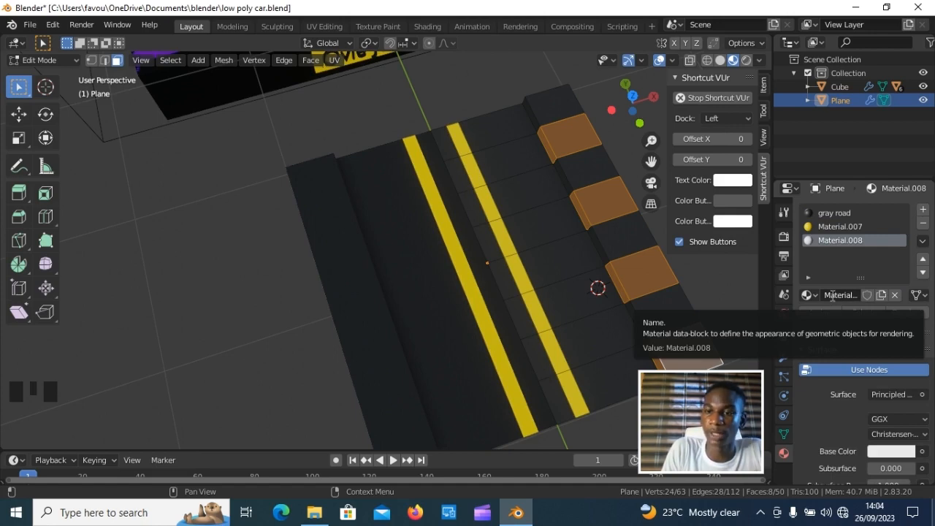
{"action": "left_click", "coordinate": [838, 295]}
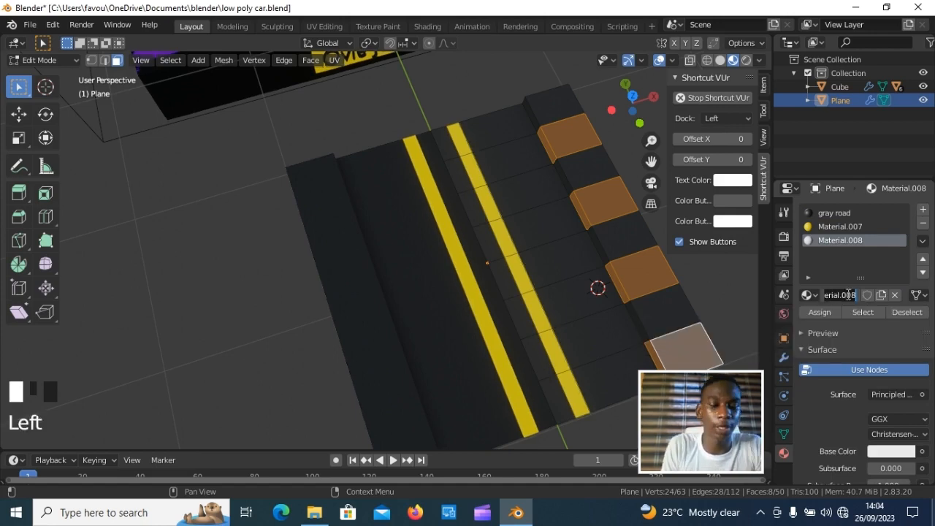
{"action": "type", "text": "w"}
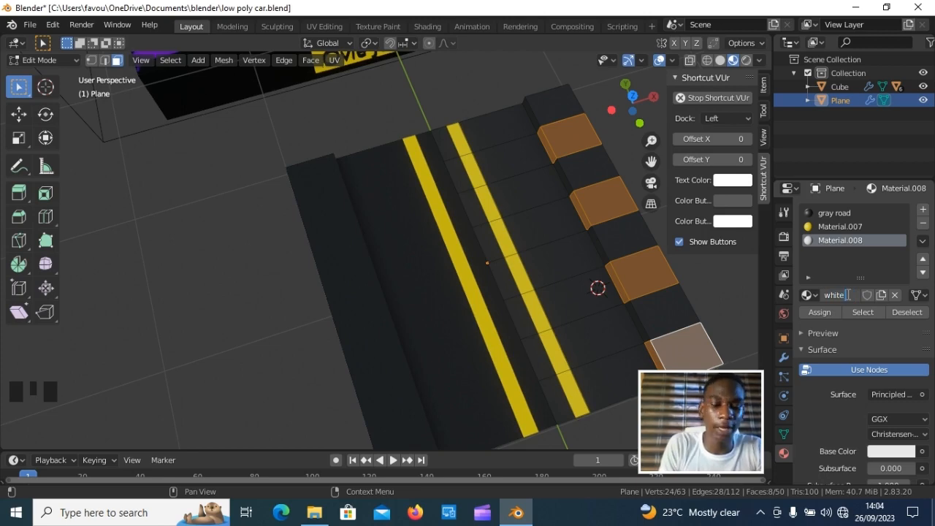
{"action": "type", "text": "hite "}
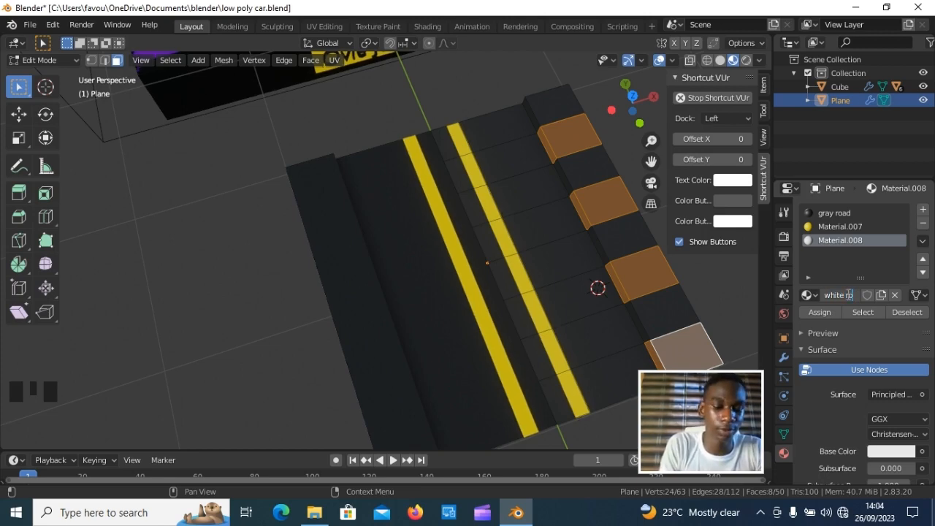
{"action": "type", "text": "road"}
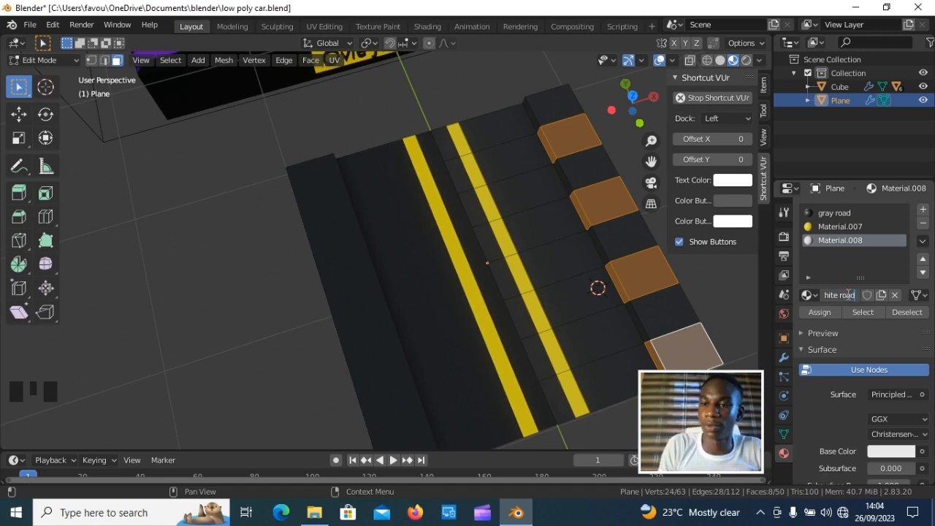
{"action": "key", "text": "Return"}
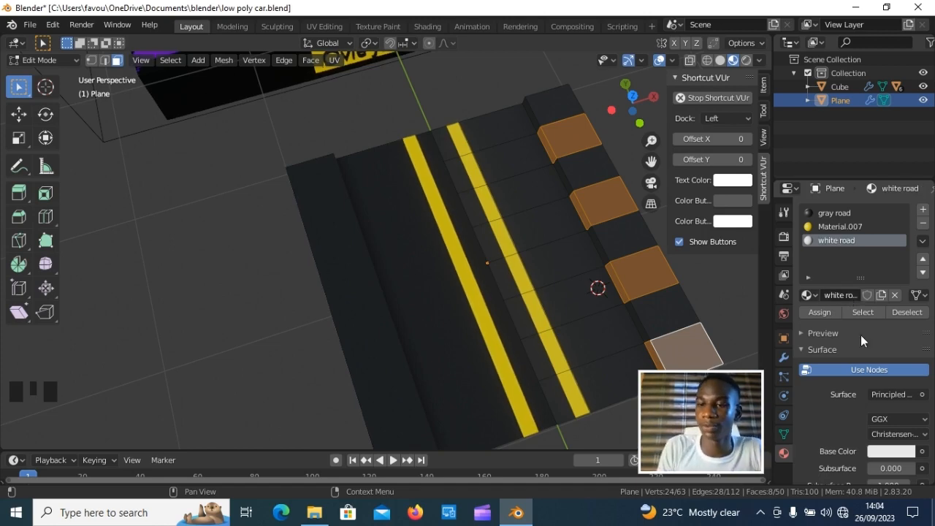
Keep the white base color and assign the white road material to the selected raised strip segments.
{"action": "left_click", "coordinate": [876, 451]}
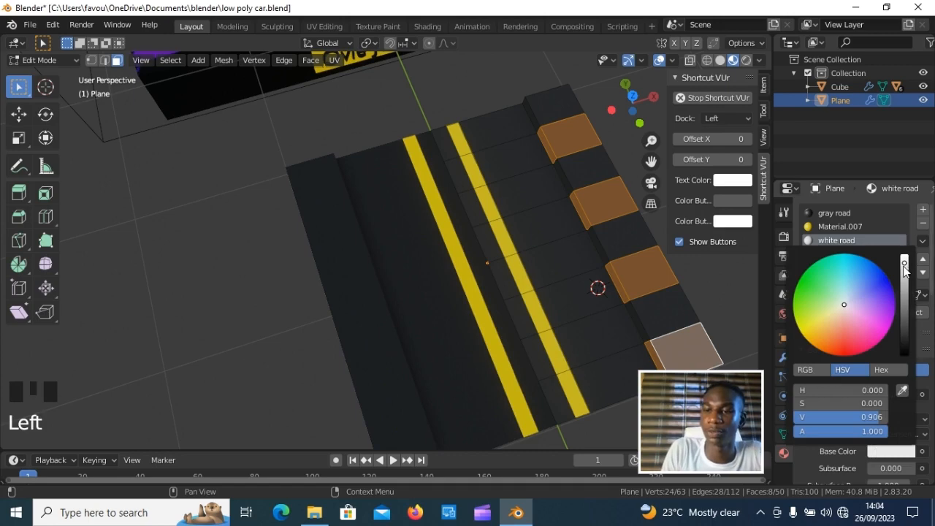
{"action": "left_click", "coordinate": [906, 447]}
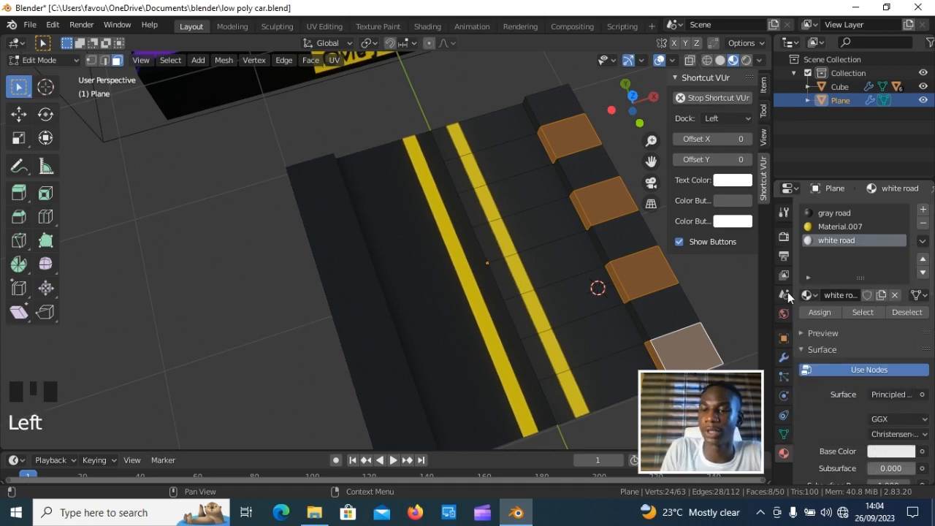
{"action": "left_click", "coordinate": [819, 312]}
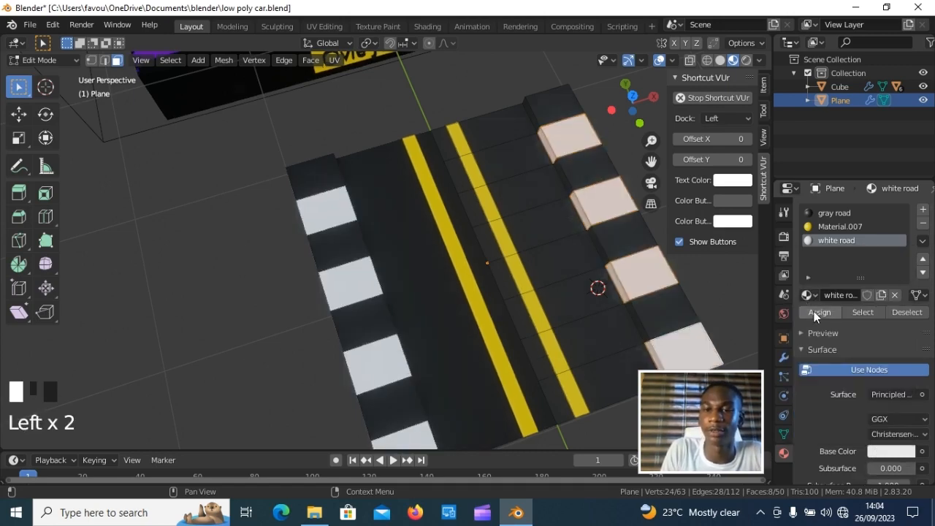
Return the road plane to Object Mode and save the low poly car file.
{"action": "scroll", "coordinate": [540, 361], "scroll_direction": "down", "scroll_amount": 4}
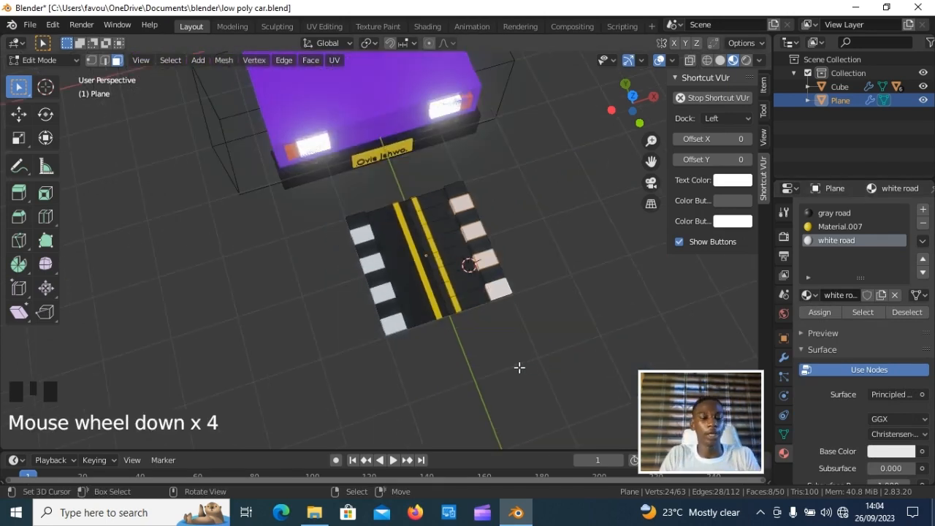
{"action": "key", "text": "Tab"}
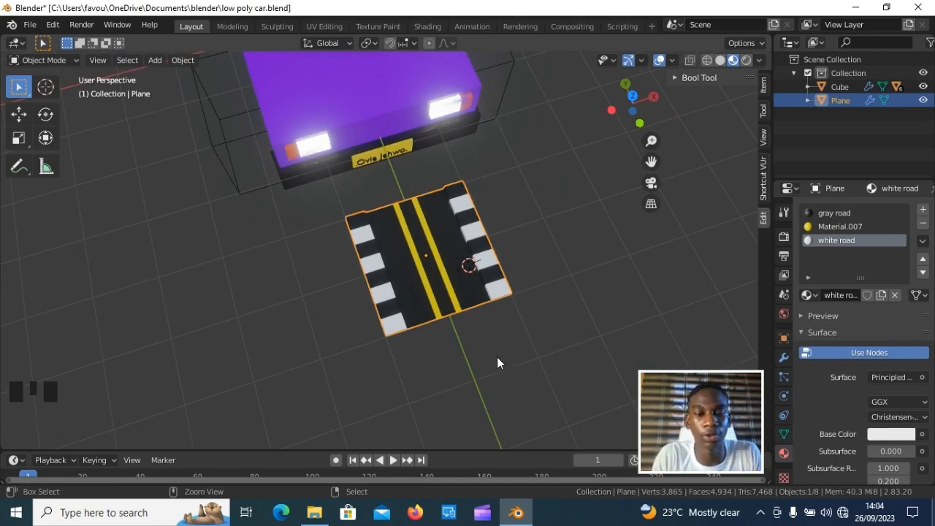
{"action": "key", "text": "ctrl+s"}
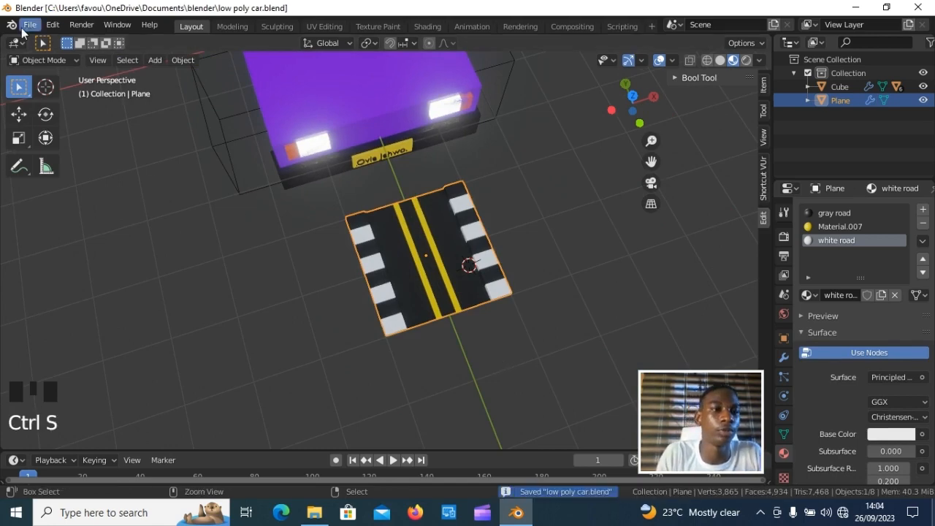
{"action": "left_click", "coordinate": [27, 25]}
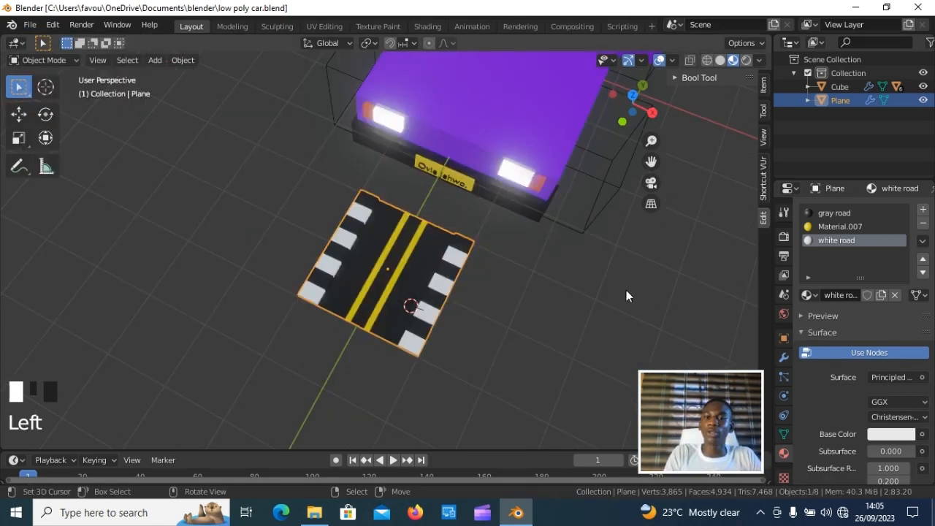
Deselect all objects and display the car and road from the right side in solid shading.
{"action": "middle_click_drag", "start_coordinate": [626, 290], "coordinate": [563, 293]}
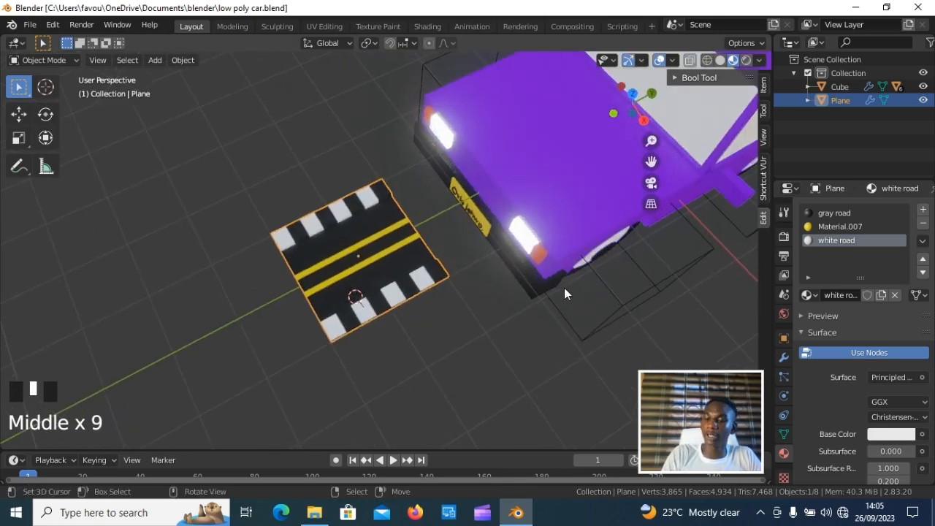
{"action": "key", "text": "KP_3"}
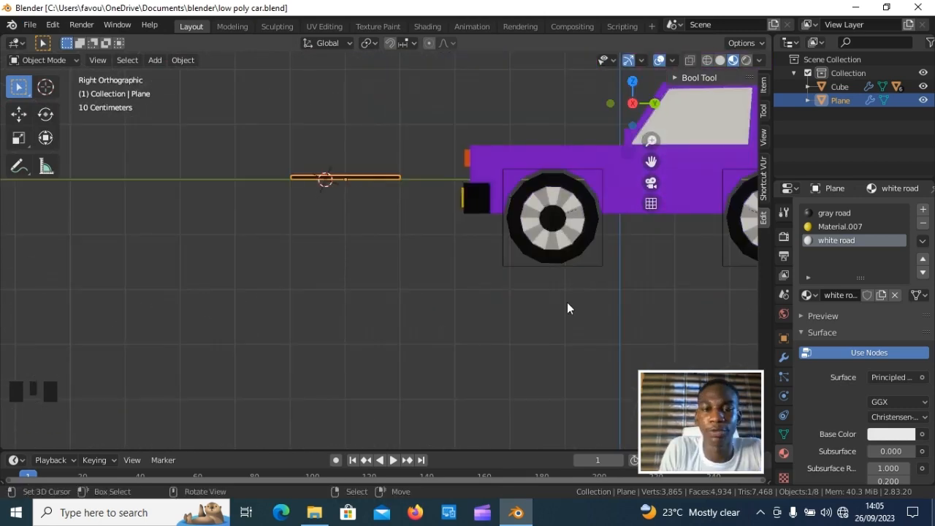
{"action": "middle_click_drag", "start_coordinate": [543, 310], "coordinate": [320, 315], "text": "shift"}
{"action": "key", "text": "a"}
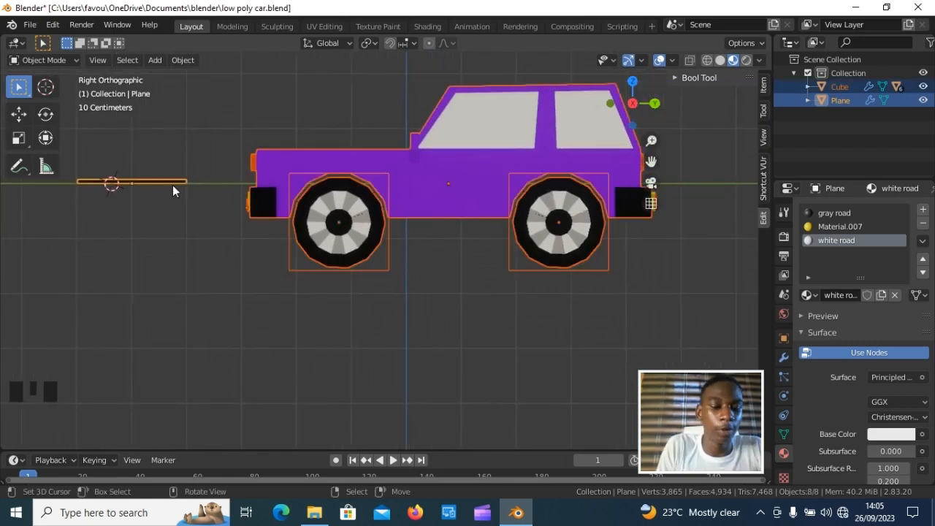
{"action": "key", "text": "a"}
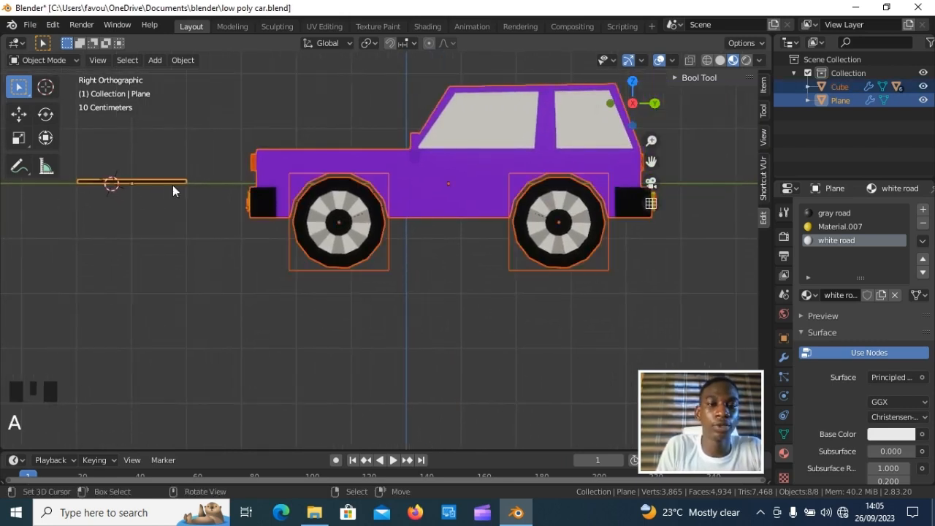
{"action": "key", "text": "a"}
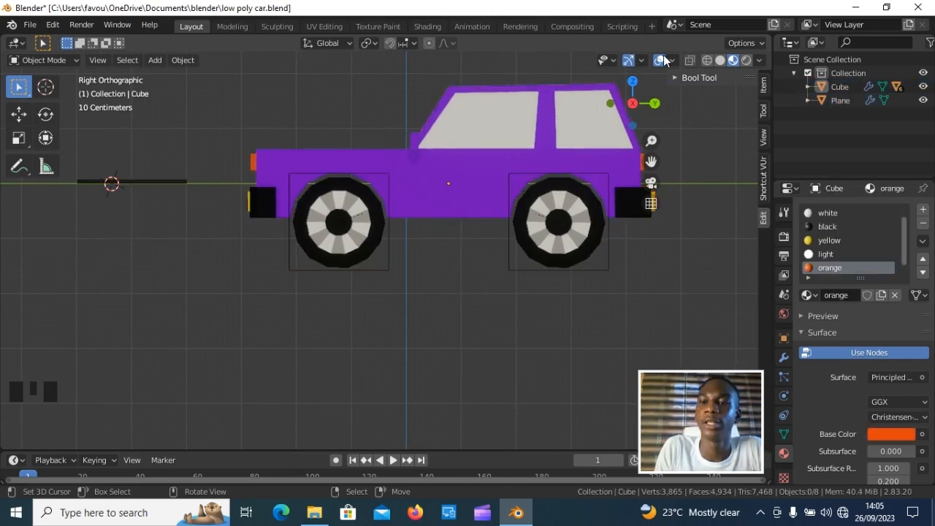
{"action": "left_click", "coordinate": [719, 60]}
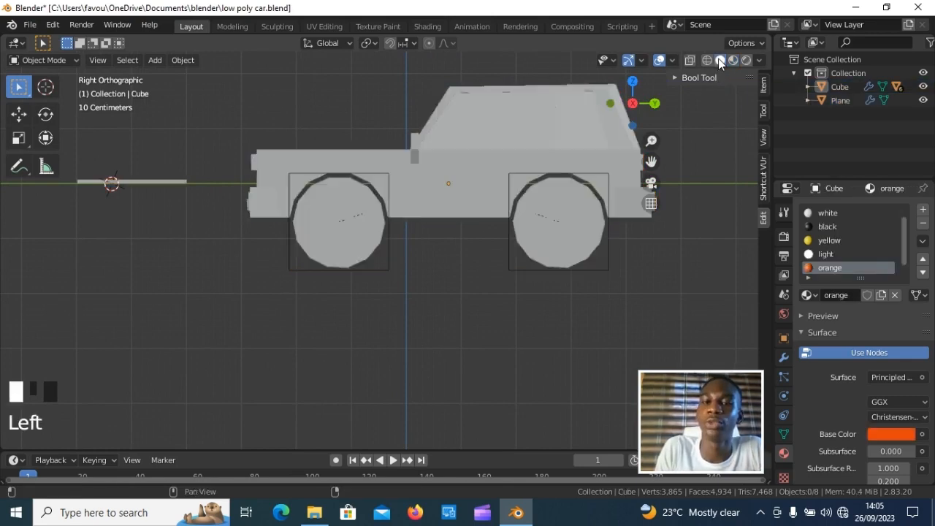
Raise the car body and wheels about 1.52 m along the Z axis so the wheels rest at ground level.
{"action": "left_click", "coordinate": [490, 136]}
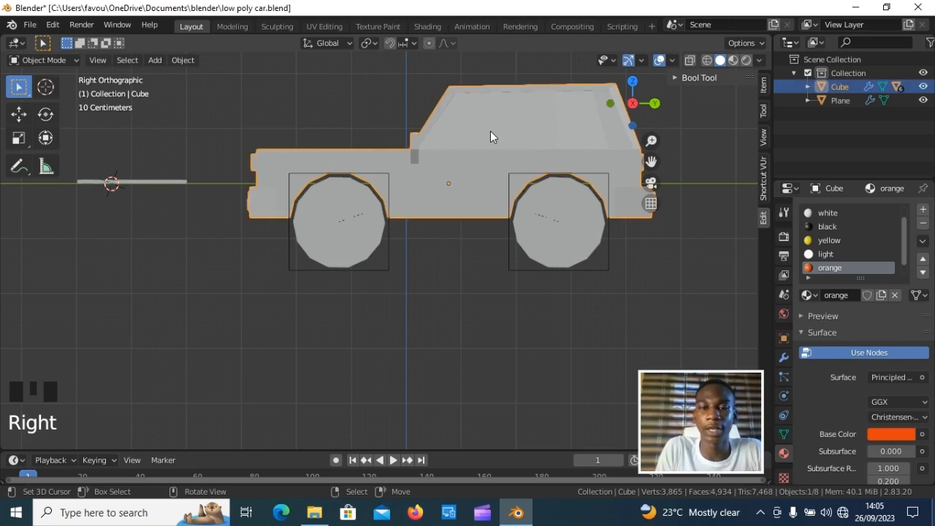
{"action": "key", "text": "g"}
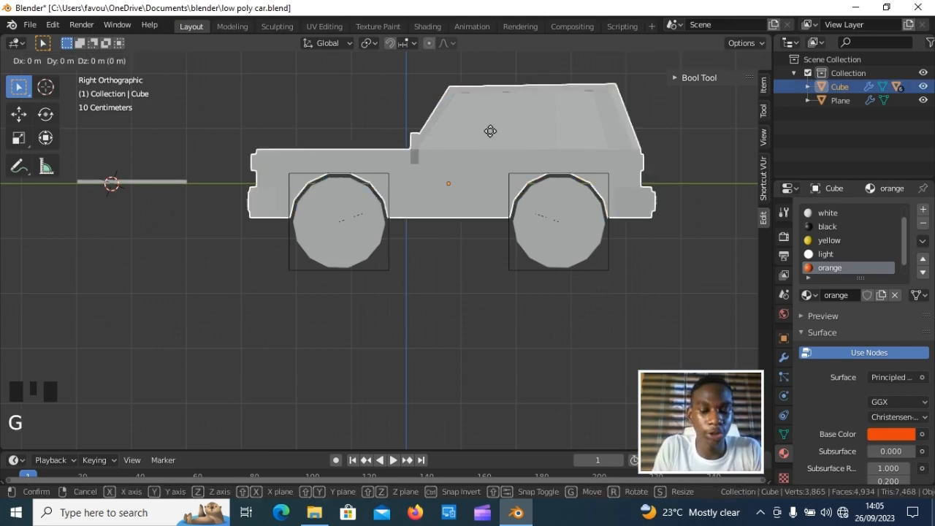
{"action": "key", "text": "z"}
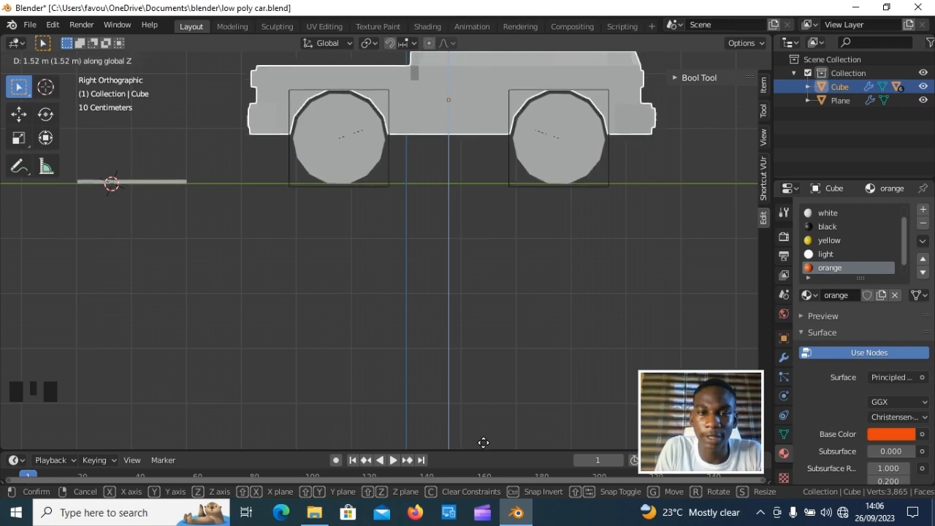
{"action": "left_click", "coordinate": [484, 447]}
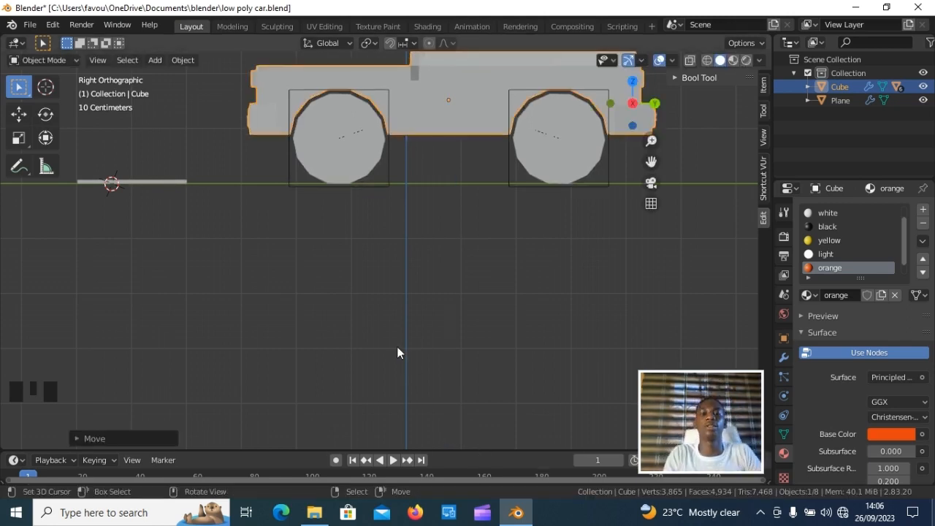
Widen the road plane in front of the car by scaling it about 9.5 times along the X axis.
{"action": "scroll", "coordinate": [397, 357], "scroll_direction": "down", "scroll_amount": 2}
{"action": "scroll", "coordinate": [356, 357], "scroll_direction": "down", "scroll_amount": 1}
{"action": "middle_click_drag", "start_coordinate": [323, 350], "coordinate": [354, 331]}
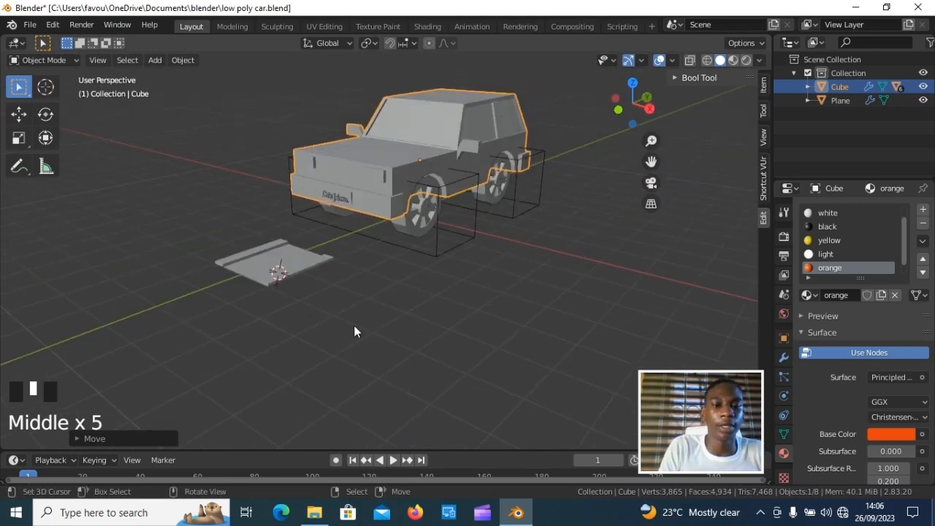
{"action": "right_click", "coordinate": [250, 265]}
{"action": "middle_click_drag", "start_coordinate": [281, 354], "coordinate": [305, 361]}
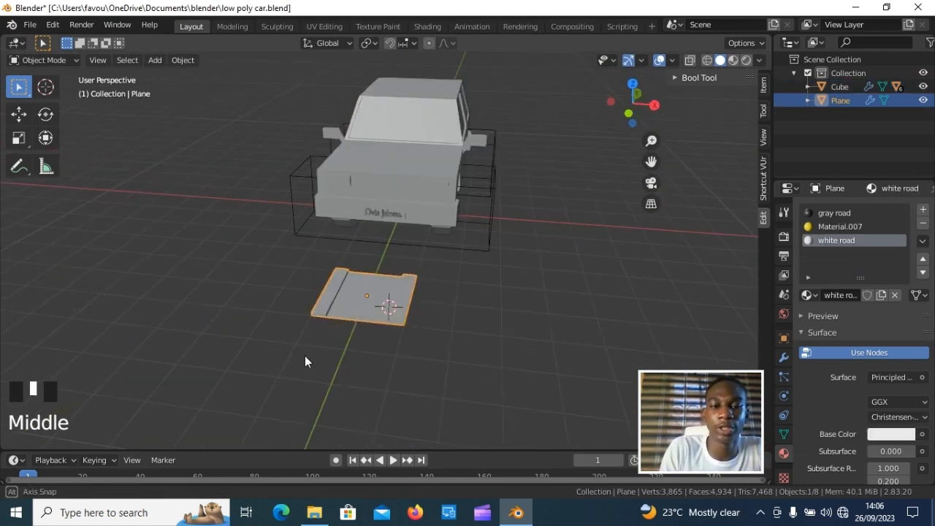
{"action": "key", "text": "s"}
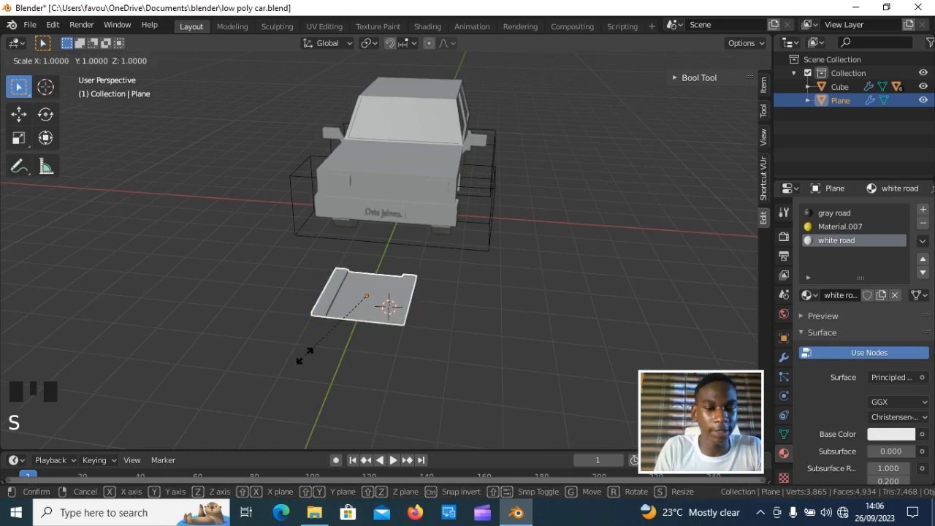
{"action": "key", "text": "x"}
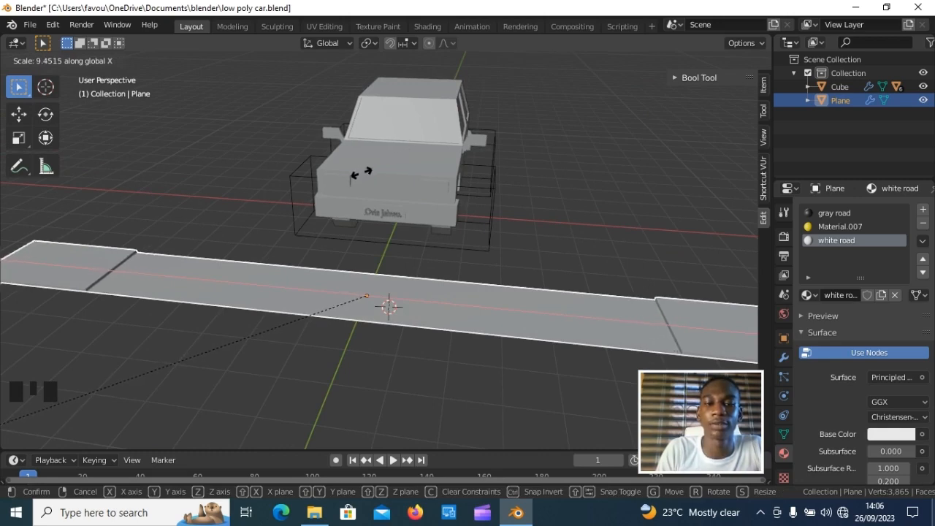
{"action": "left_click", "coordinate": [496, 146]}
Lengthen the widened road plane by scaling it about 10 times along the Y axis.
{"action": "scroll", "coordinate": [567, 254], "scroll_direction": "down", "scroll_amount": 6}
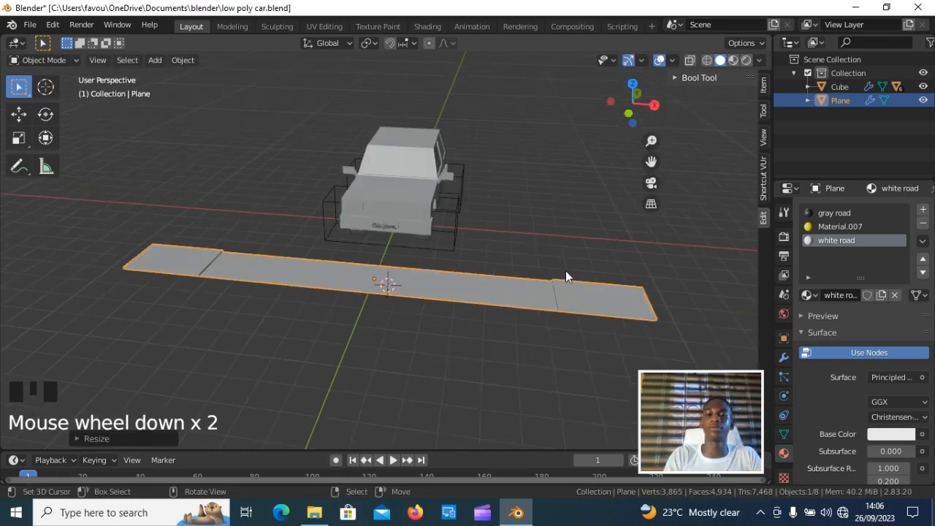
{"action": "scroll", "coordinate": [580, 290], "scroll_direction": "down", "scroll_amount": 7}
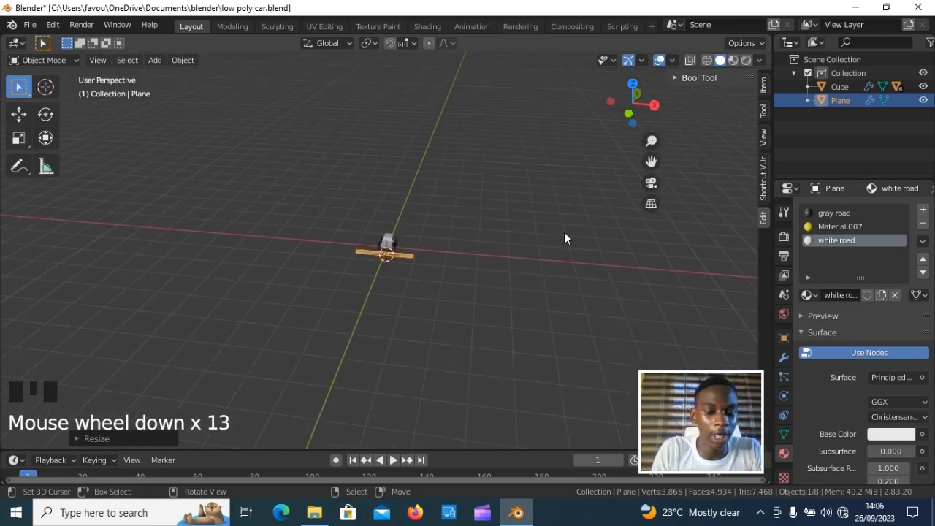
{"action": "key", "text": "s"}
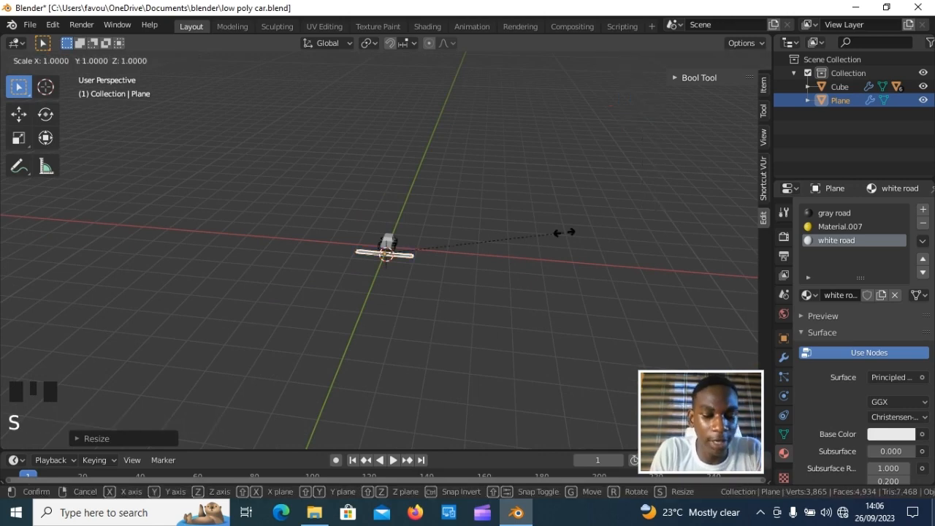
{"action": "key", "text": "y"}
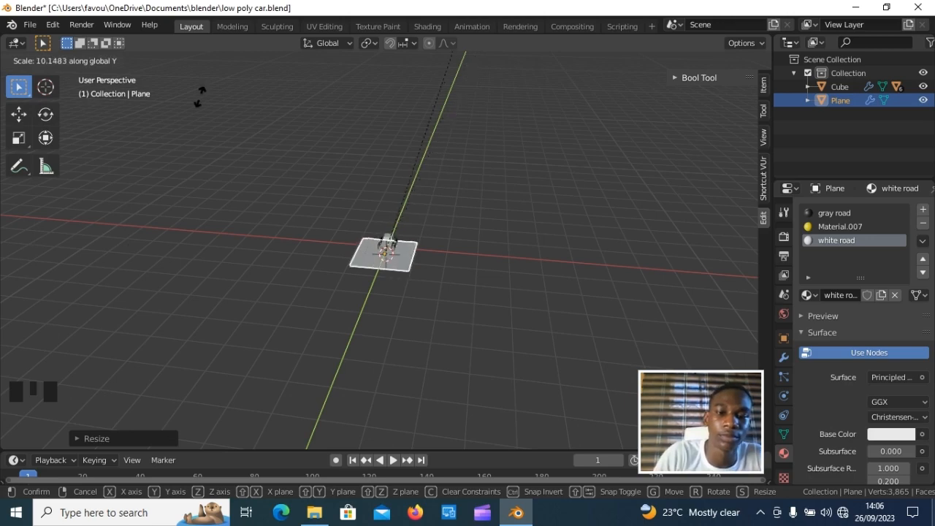
{"action": "left_click", "coordinate": [191, 342]}
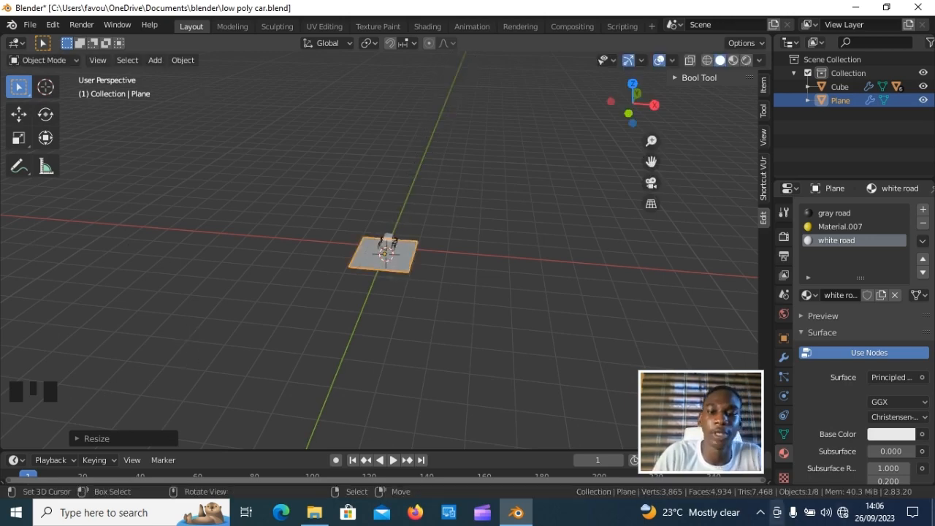
Scale the road plane along the Y axis again, stretching it into a long strip reaching far beyond both ends of the car.
{"action": "middle_click_drag", "start_coordinate": [527, 306], "coordinate": [418, 336]}
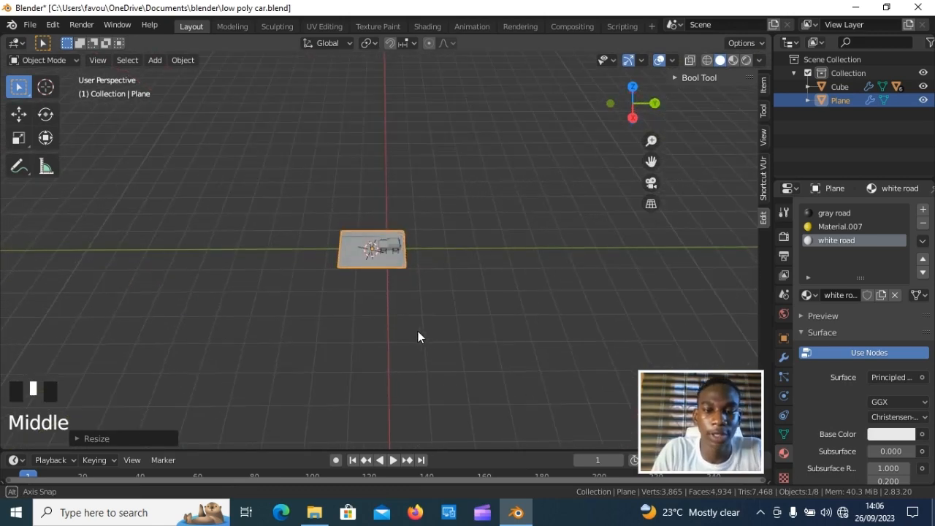
{"action": "middle_click_drag", "start_coordinate": [334, 369], "coordinate": [306, 356], "text": "shift"}
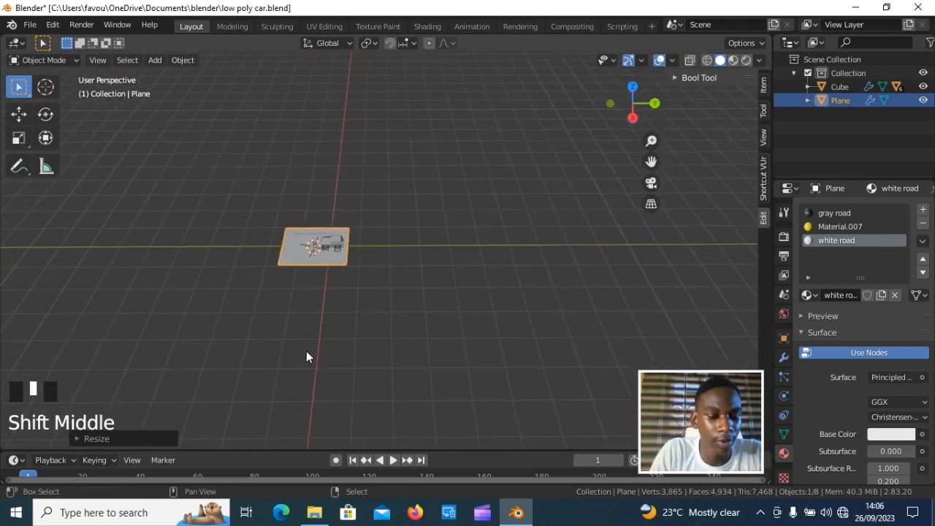
{"action": "key", "text": "s"}
{"action": "key", "text": "y"}
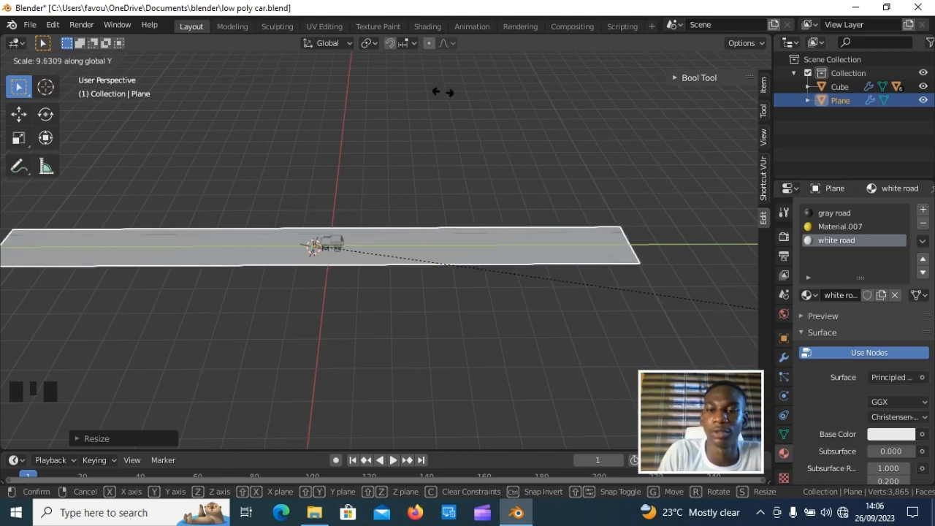
{"action": "left_click", "coordinate": [751, 205]}
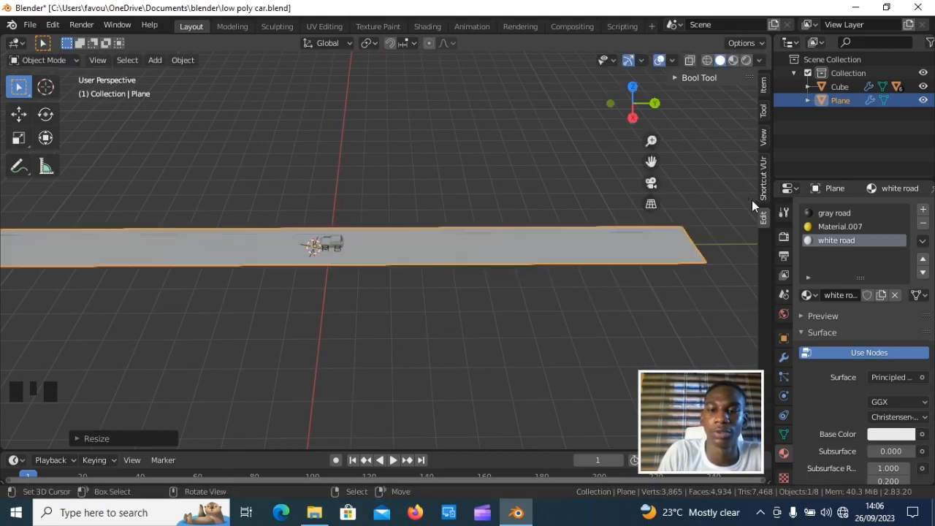
Extend the long road strip several times further along the Y axis, keeping its width.
{"action": "scroll", "coordinate": [529, 276], "scroll_direction": "down", "scroll_amount": 4}
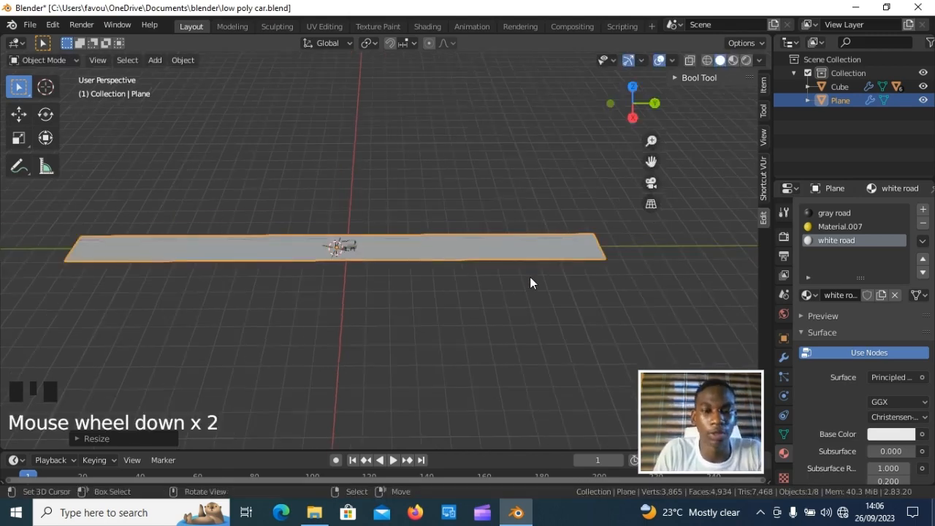
{"action": "scroll", "coordinate": [530, 278], "scroll_direction": "down", "scroll_amount": 4}
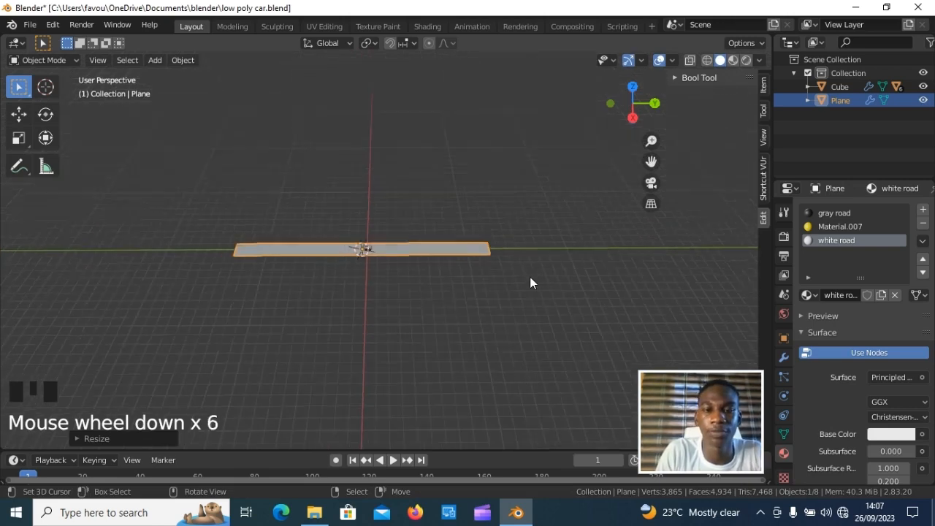
{"action": "key", "text": "s"}
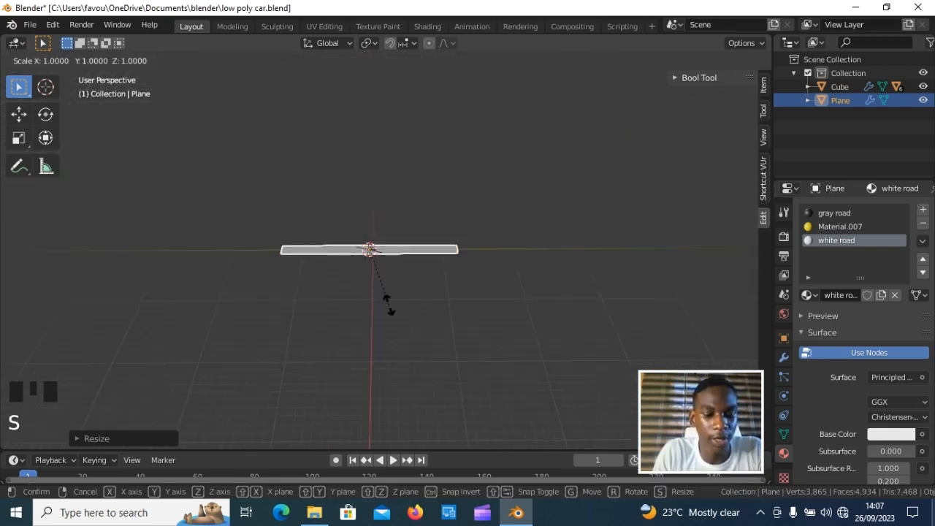
{"action": "key", "text": "y"}
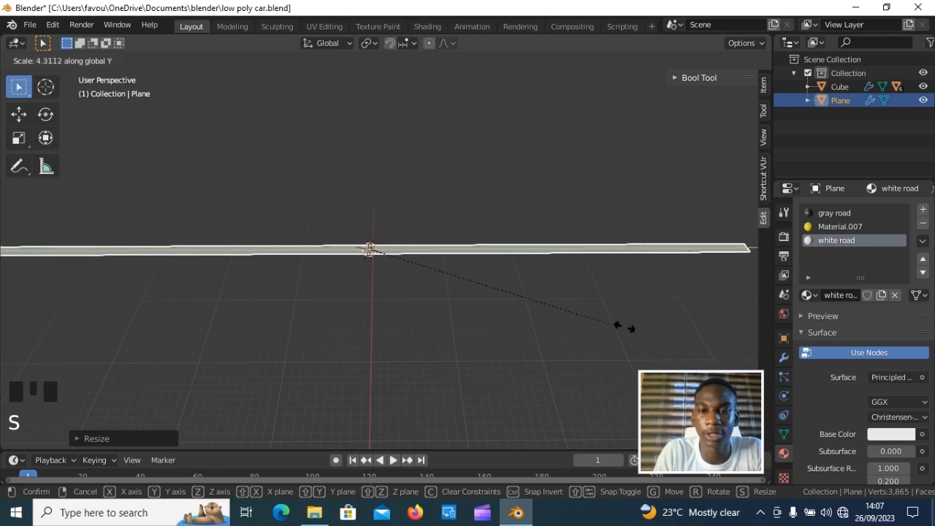
{"action": "left_click", "coordinate": [747, 335]}
Select the car and frame it from a low side angle to examine how its wheels sit on the enlarged road.
{"action": "scroll", "coordinate": [592, 327], "scroll_direction": "down", "scroll_amount": 2}
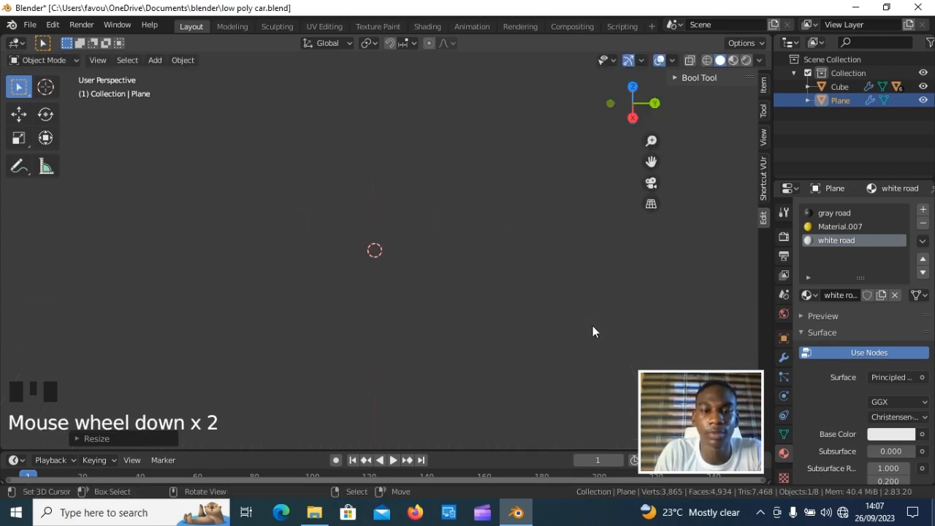
{"action": "scroll", "coordinate": [592, 327], "scroll_direction": "up", "scroll_amount": 2}
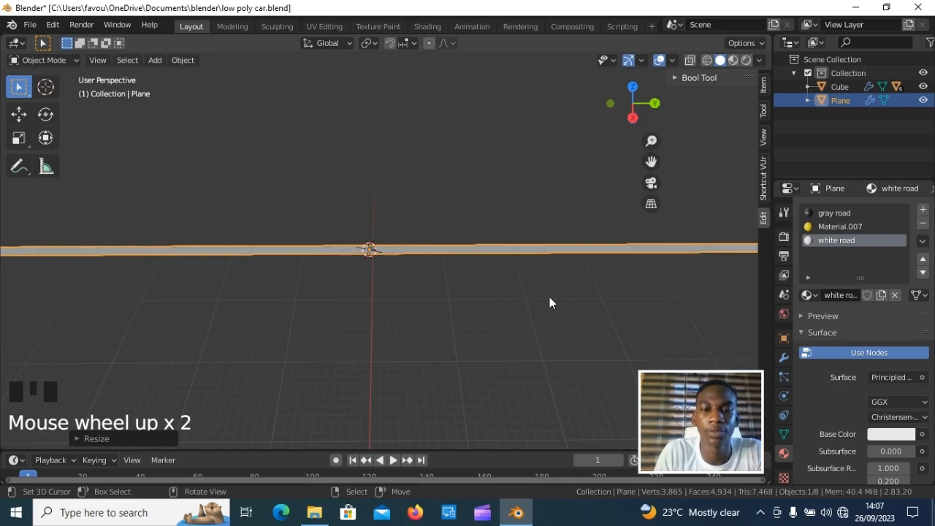
{"action": "middle_click_drag", "start_coordinate": [499, 288], "coordinate": [589, 341]}
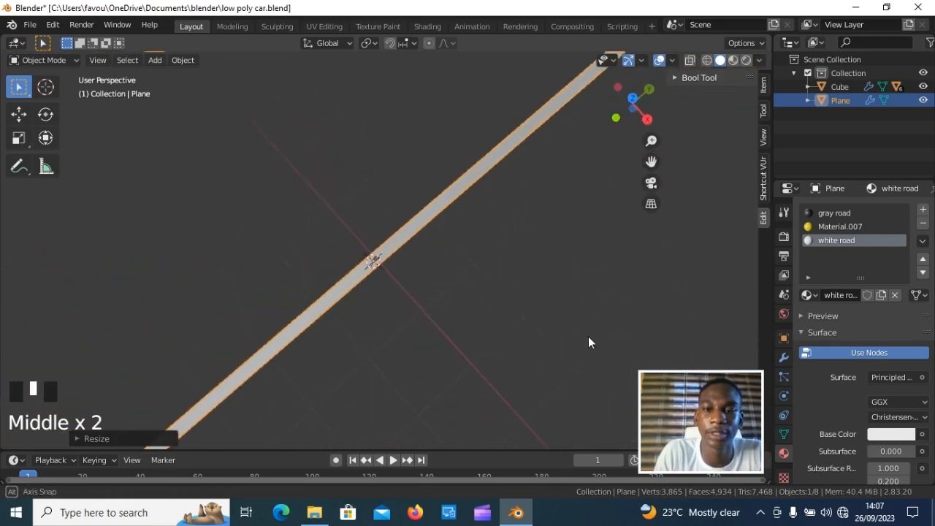
{"action": "scroll", "coordinate": [557, 299], "scroll_direction": "down", "scroll_amount": 1}
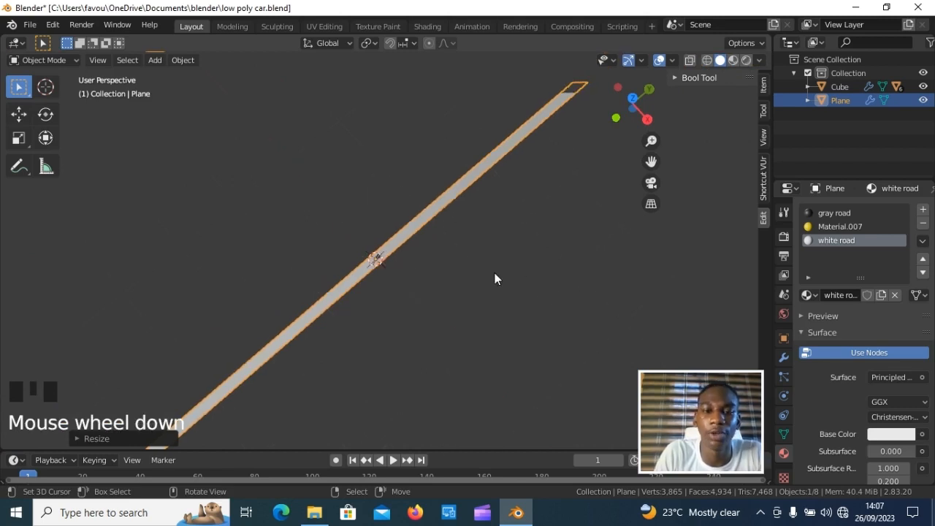
{"action": "scroll", "coordinate": [381, 258], "scroll_direction": "up", "scroll_amount": 4}
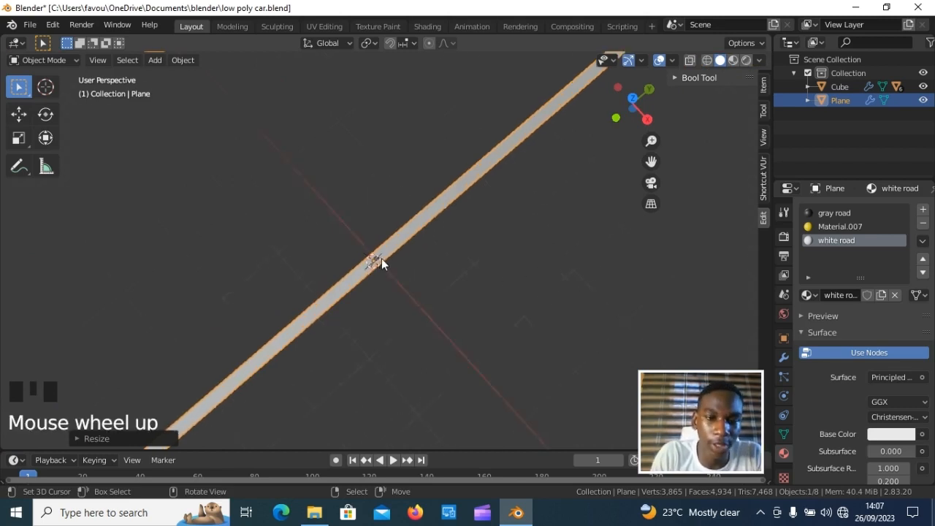
{"action": "right_click", "coordinate": [371, 266]}
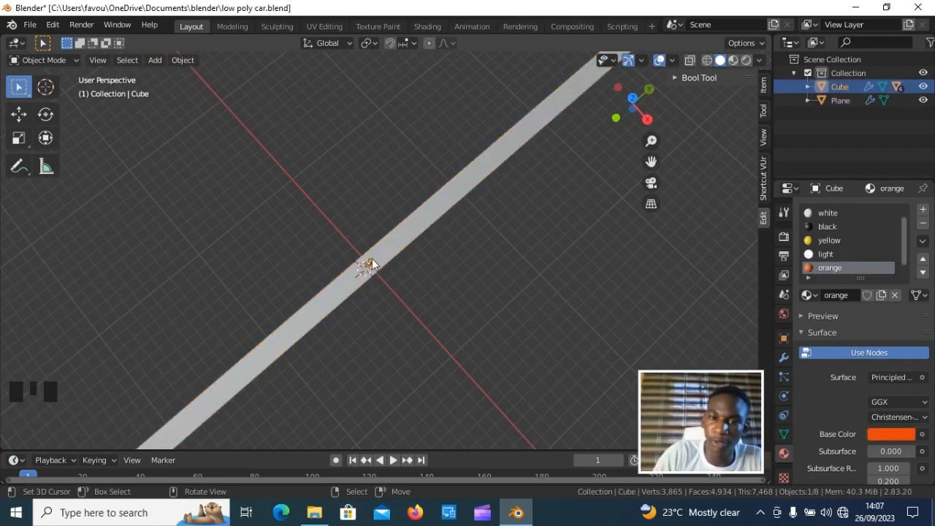
{"action": "key", "text": "KP_Decimal"}
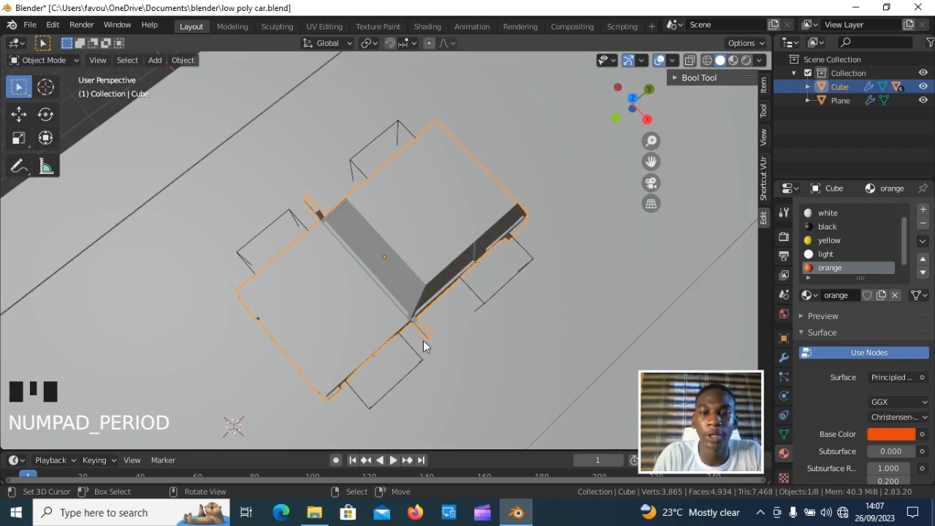
{"action": "middle_click_drag", "start_coordinate": [418, 338], "coordinate": [362, 228]}
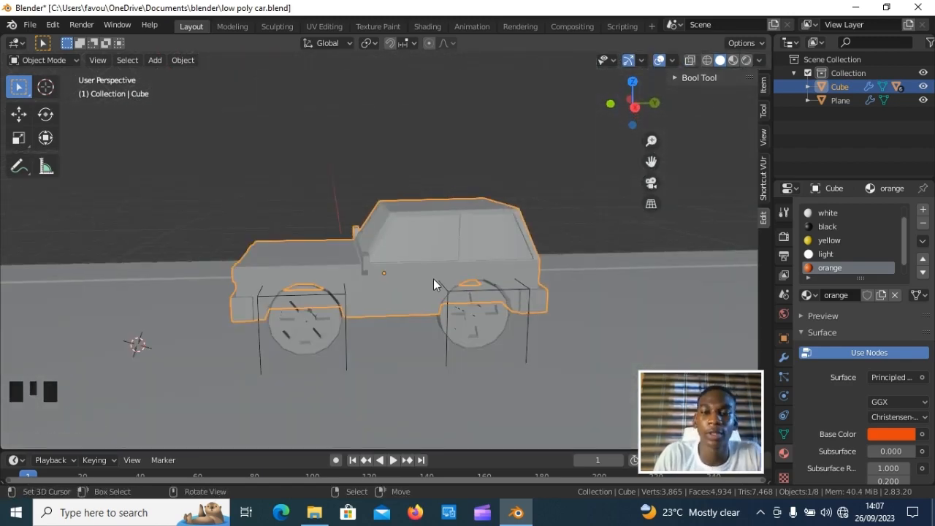
Move the car along the global Y axis, more than 200 m down the road towards its far end.
{"action": "scroll", "coordinate": [433, 279], "scroll_direction": "down", "scroll_amount": 3}
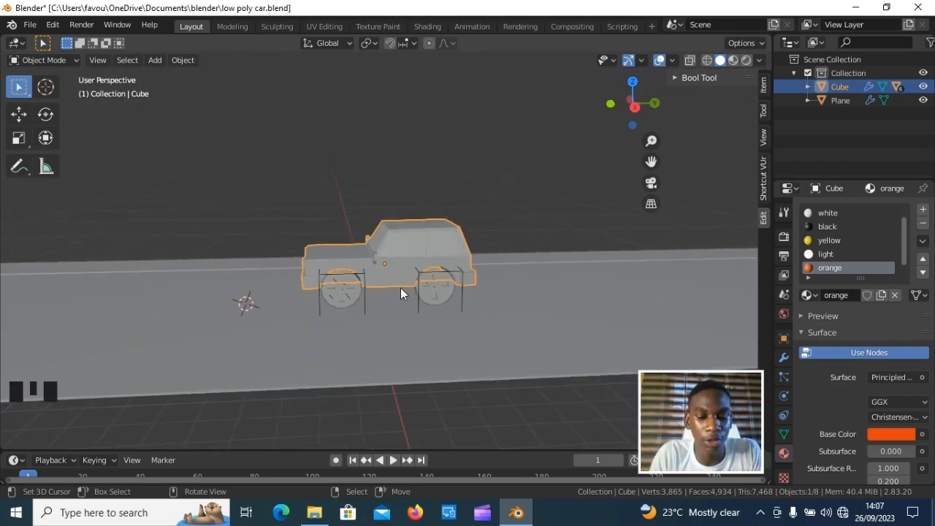
{"action": "key", "text": "g"}
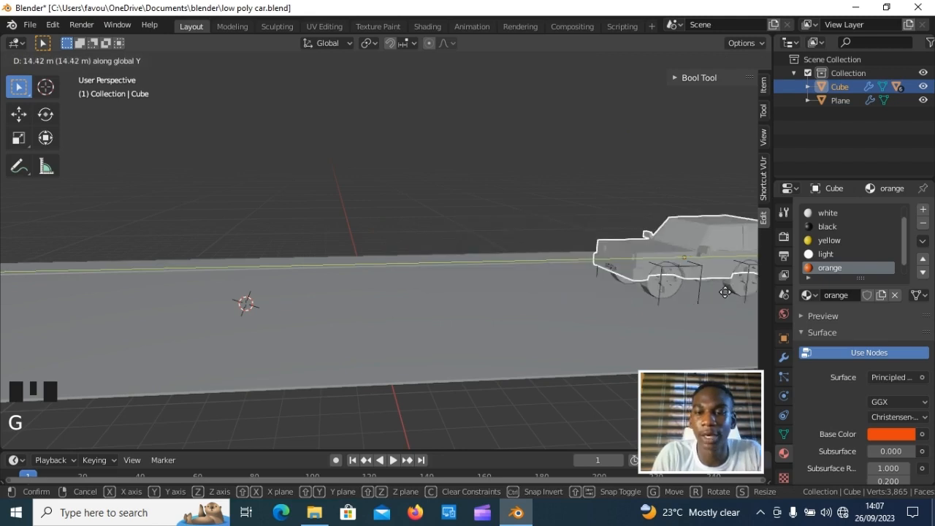
{"action": "left_click", "coordinate": [749, 290]}
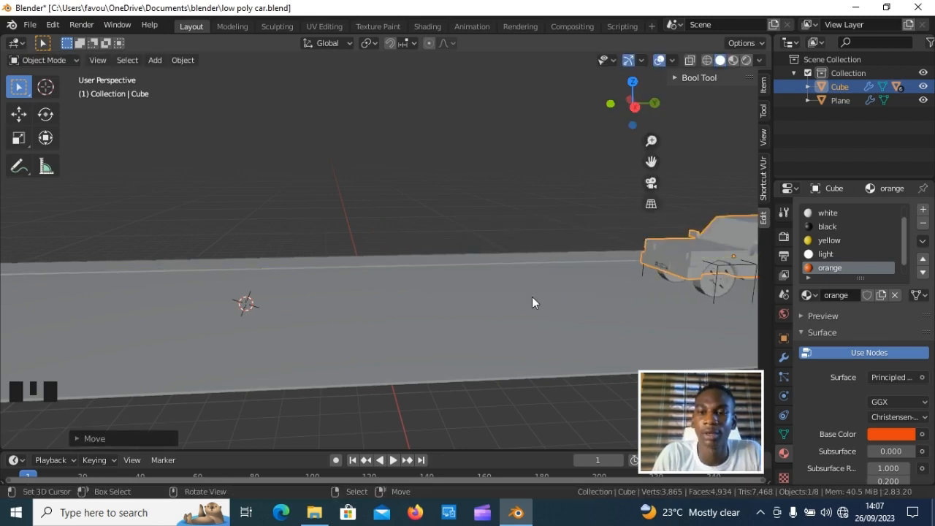
{"action": "scroll", "coordinate": [450, 292], "scroll_direction": "down", "scroll_amount": 6}
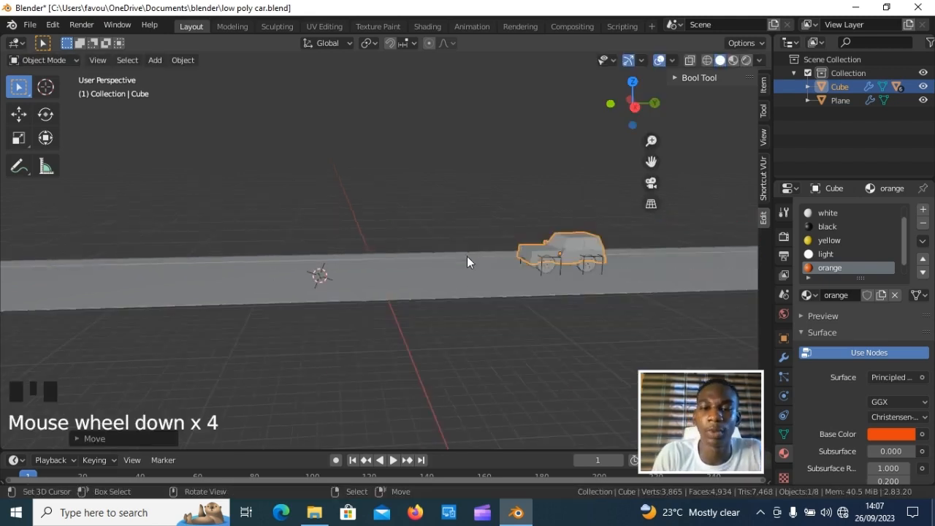
{"action": "scroll", "coordinate": [584, 271], "scroll_direction": "down", "scroll_amount": 6}
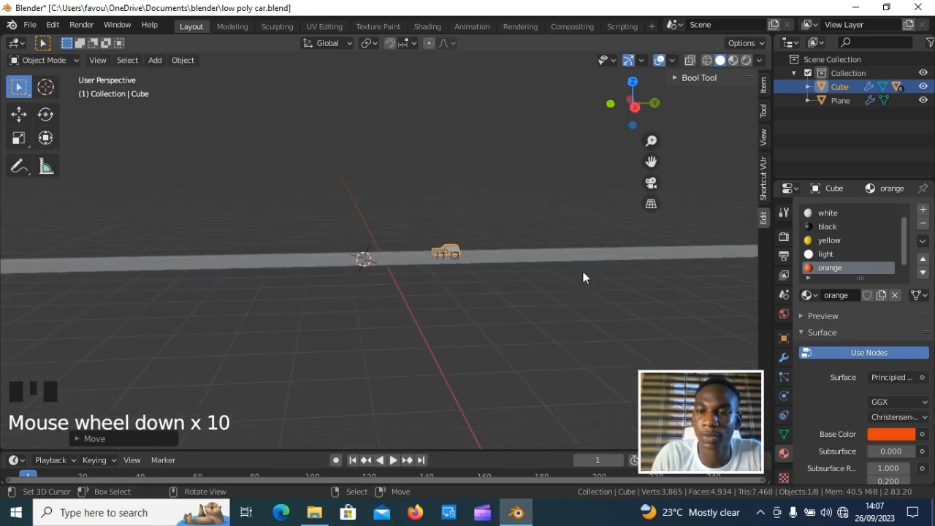
{"action": "middle_click_drag", "start_coordinate": [471, 269], "coordinate": [151, 276], "text": "shift"}
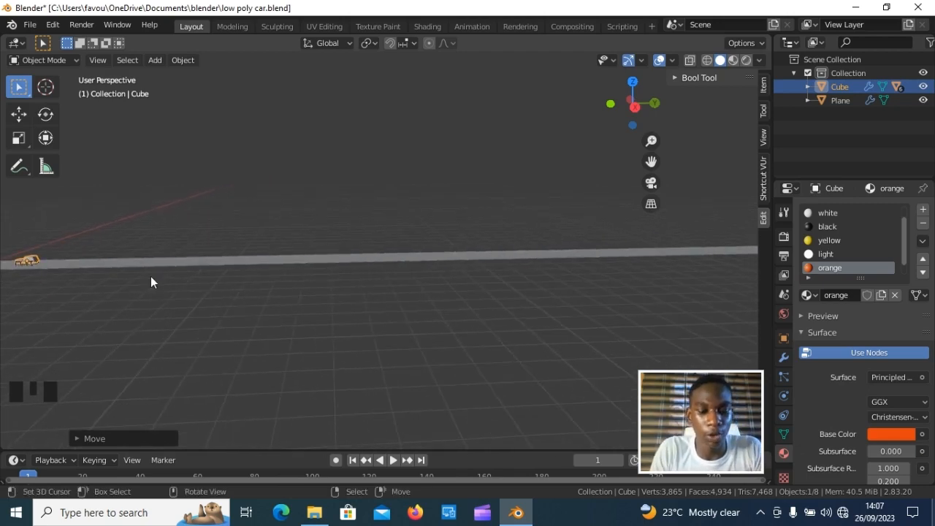
{"action": "key", "text": "g"}
{"action": "key", "text": "y"}
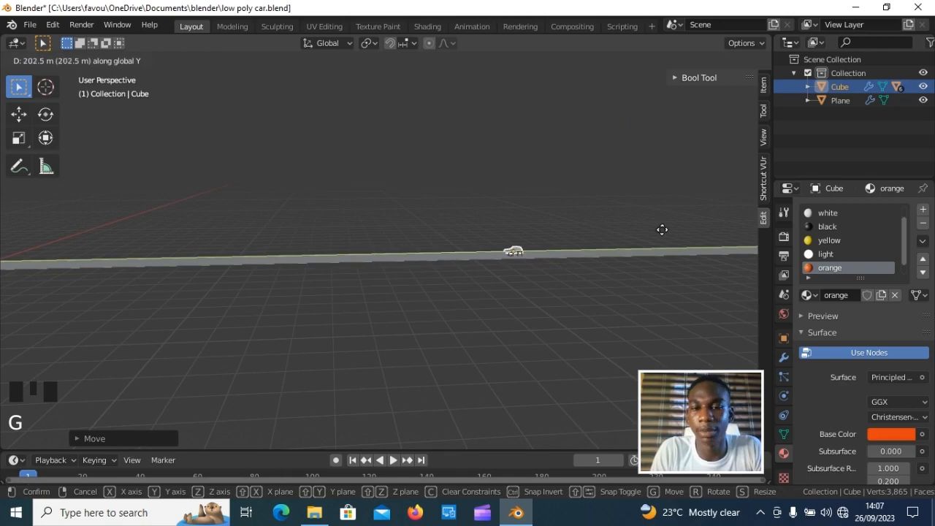
{"action": "left_click", "coordinate": [706, 229]}
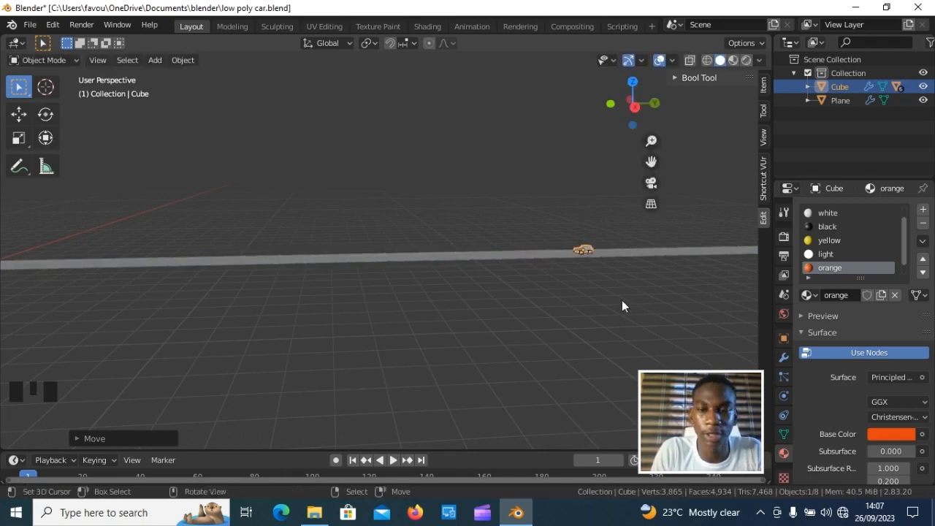
Move the car further along the Y axis in two more moves until it stands at the very end of the road.
{"action": "middle_click_drag", "start_coordinate": [510, 292], "coordinate": [92, 355], "text": "shift"}
{"action": "middle_click_drag", "start_coordinate": [1, 358], "coordinate": [2, 355], "text": "shift"}
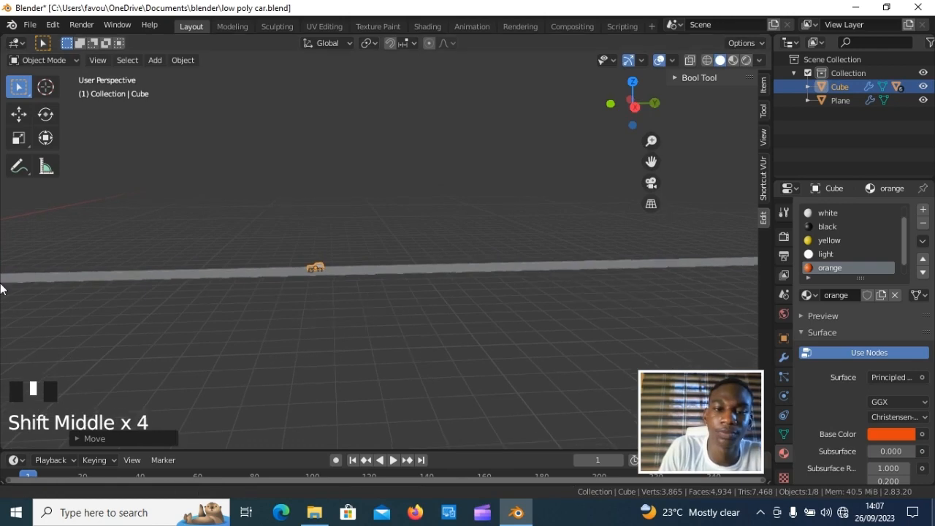
{"action": "key", "text": "g"}
{"action": "key", "text": "y"}
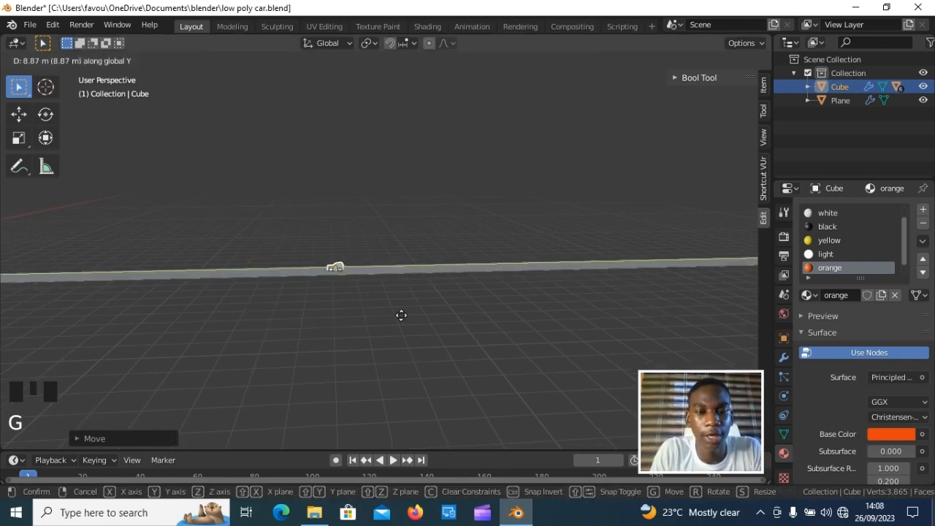
{"action": "left_click", "coordinate": [4, 313]}
{"action": "middle_click_drag", "start_coordinate": [149, 341], "coordinate": [256, 377], "text": "shift"}
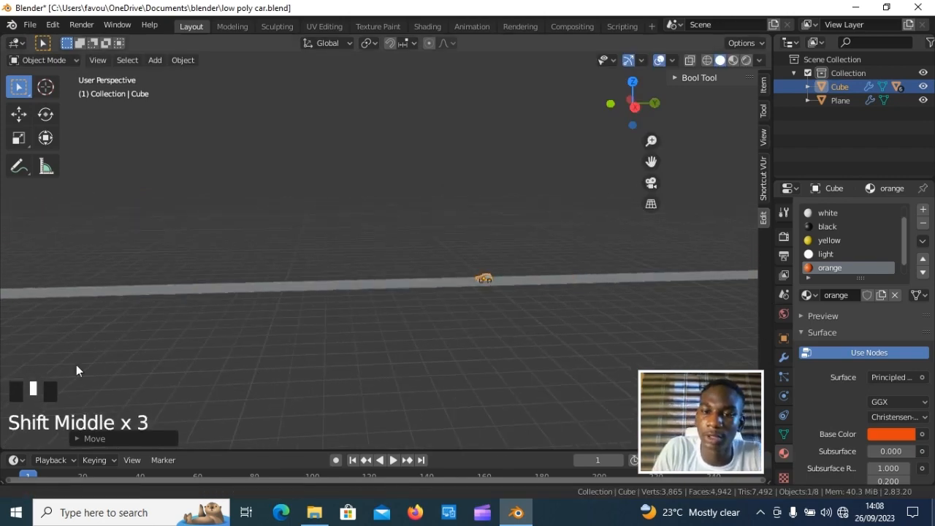
{"action": "middle_click_drag", "start_coordinate": [75, 372], "coordinate": [328, 370], "text": "shift"}
{"action": "key", "text": "g"}
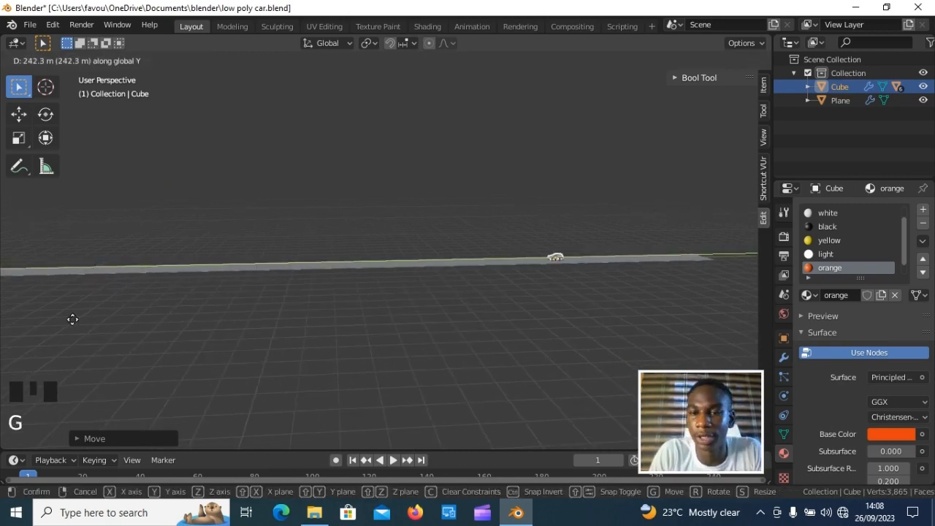
{"action": "left_click", "coordinate": [169, 319]}
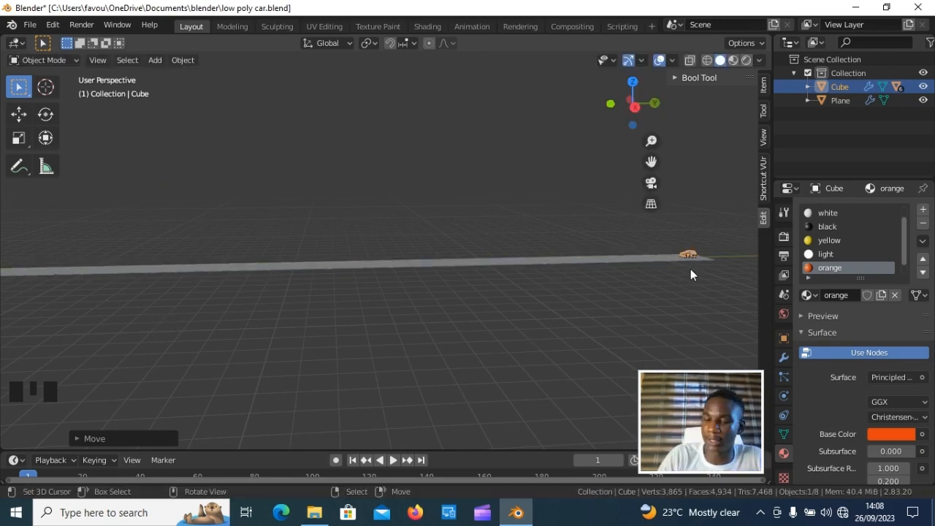
Frame the car from the front and examine it and the full length of the road in Material Preview shading.
{"action": "key", "text": "KP_Decimal"}
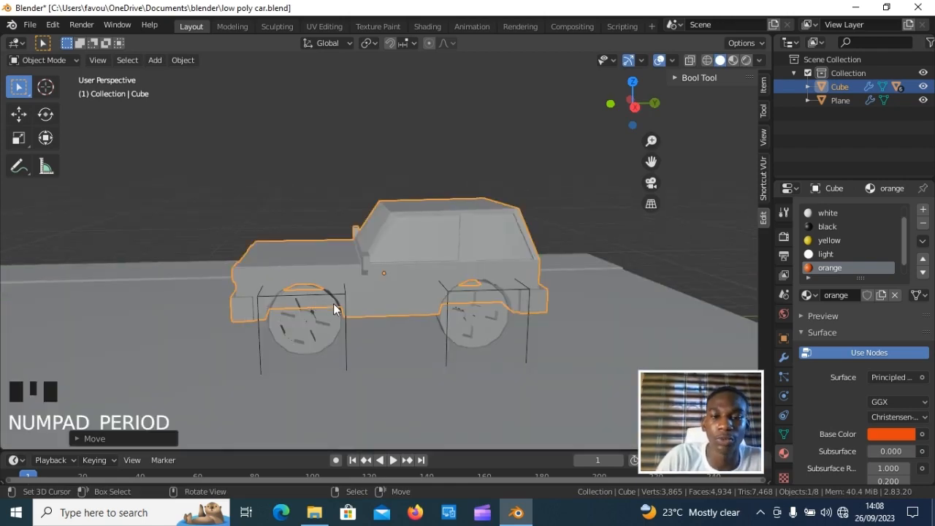
{"action": "middle_click_drag", "start_coordinate": [333, 305], "coordinate": [448, 320]}
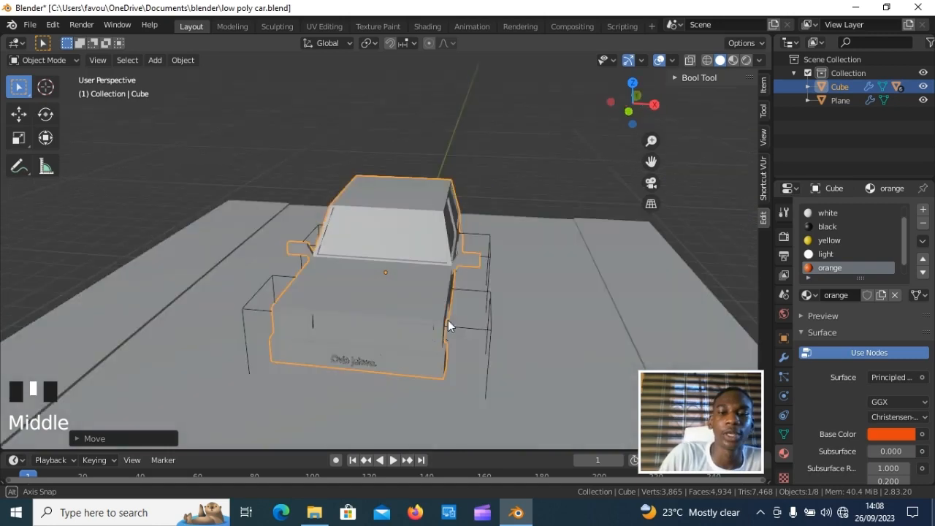
{"action": "left_click", "coordinate": [732, 61]}
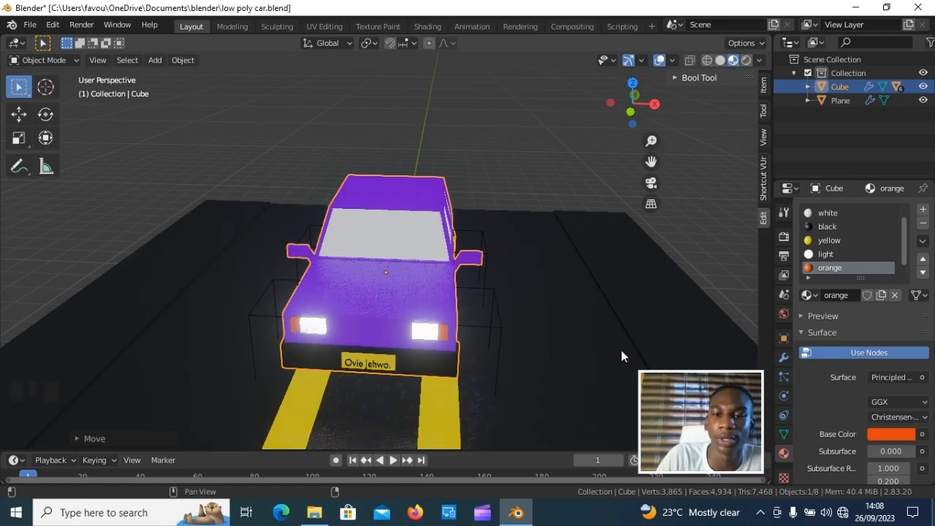
{"action": "scroll", "coordinate": [621, 350], "scroll_direction": "down", "scroll_amount": 7}
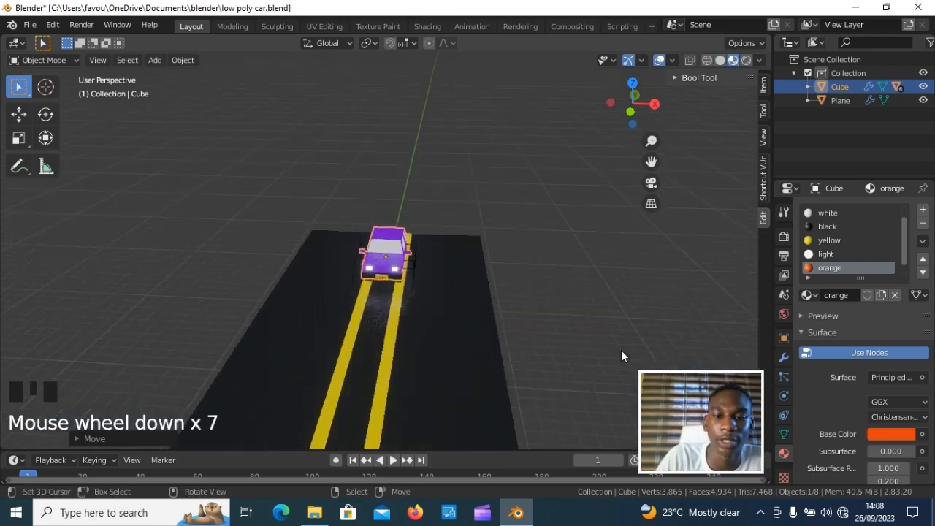
{"action": "scroll", "coordinate": [620, 350], "scroll_direction": "down", "scroll_amount": 9}
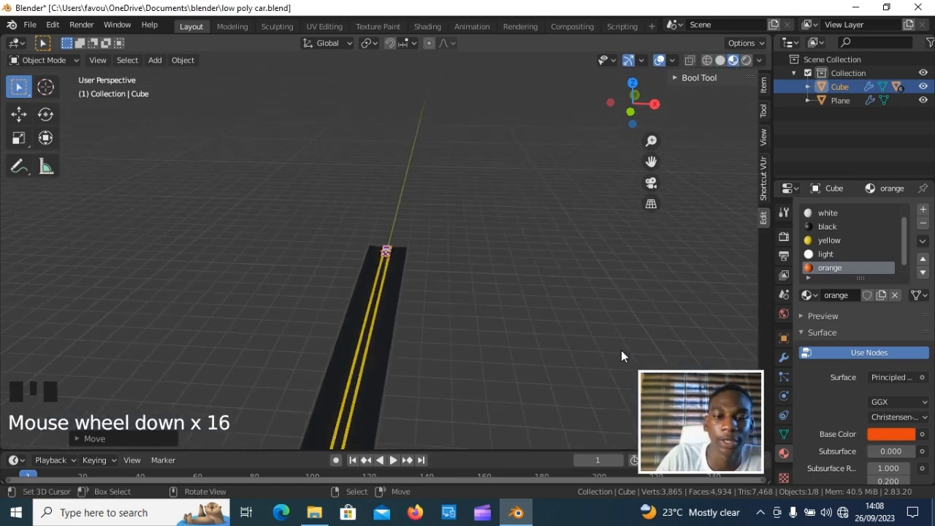
{"action": "scroll", "coordinate": [620, 356], "scroll_direction": "down", "scroll_amount": 4}
{"action": "scroll", "coordinate": [620, 356], "scroll_direction": "down", "scroll_amount": 4}
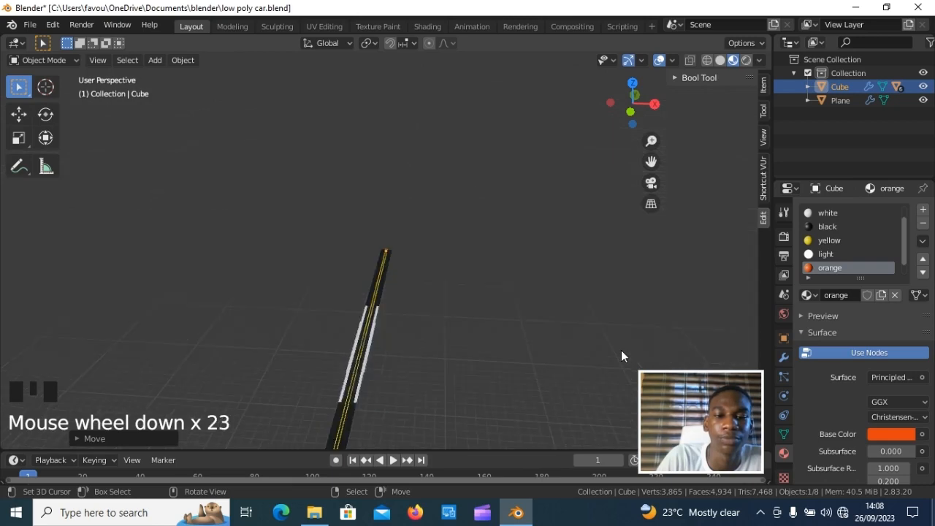
{"action": "scroll", "coordinate": [620, 355], "scroll_direction": "down", "scroll_amount": 3}
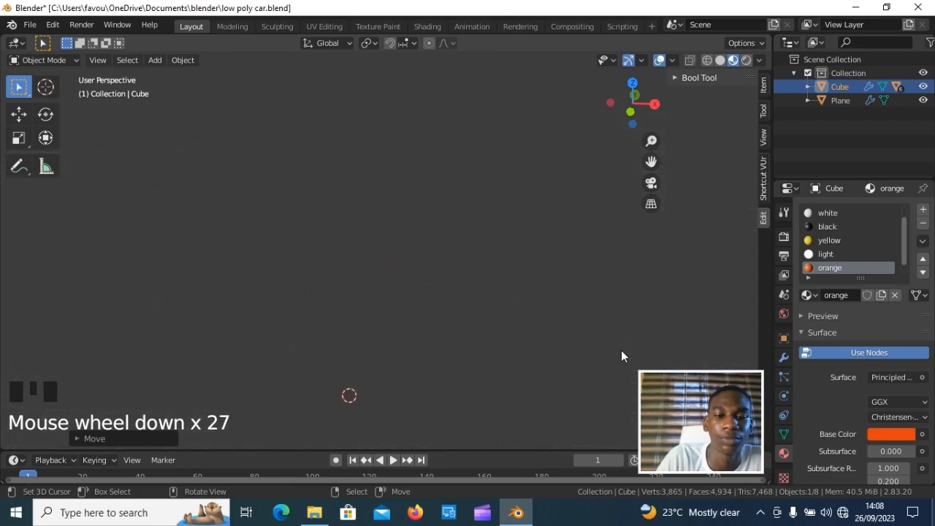
{"action": "key", "text": "KP_Decimal"}
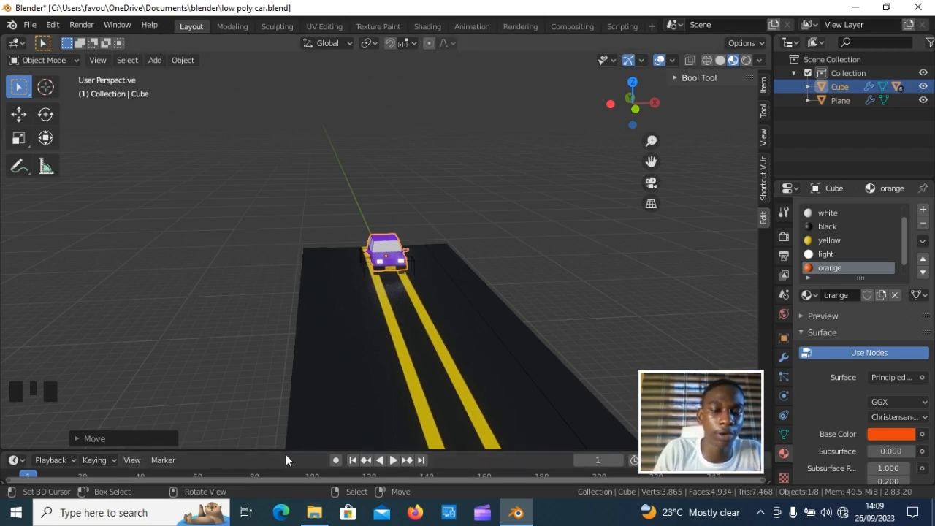
Enlarge the timeline area below the viewport and return the viewport to Solid shading.
{"action": "mouse_move", "coordinate": [265, 451]}
{"action": "left_mouse_down"}
{"action": "mouse_move", "coordinate": [264, 316]}
{"action": "mouse_move", "coordinate": [252, 438]}
{"action": "left_mouse_up"}
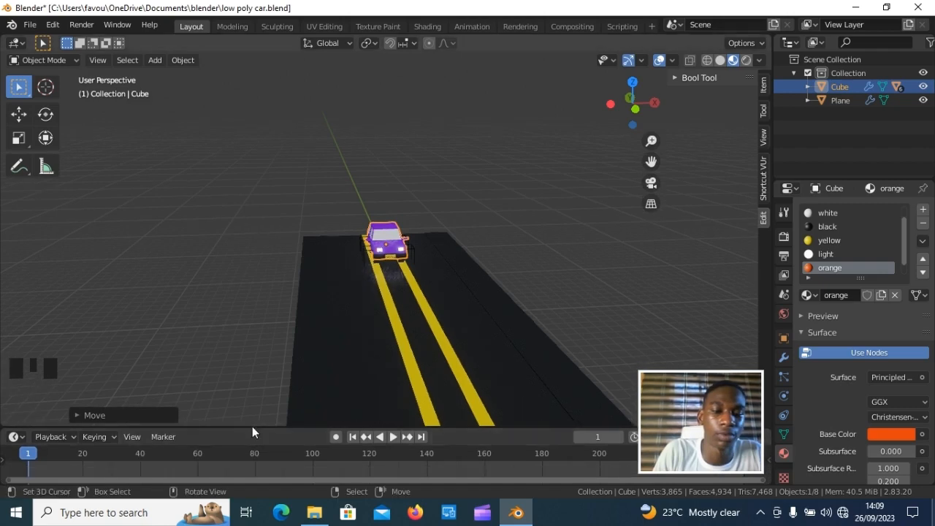
{"action": "left_click_drag", "start_coordinate": [254, 425], "coordinate": [255, 354]}
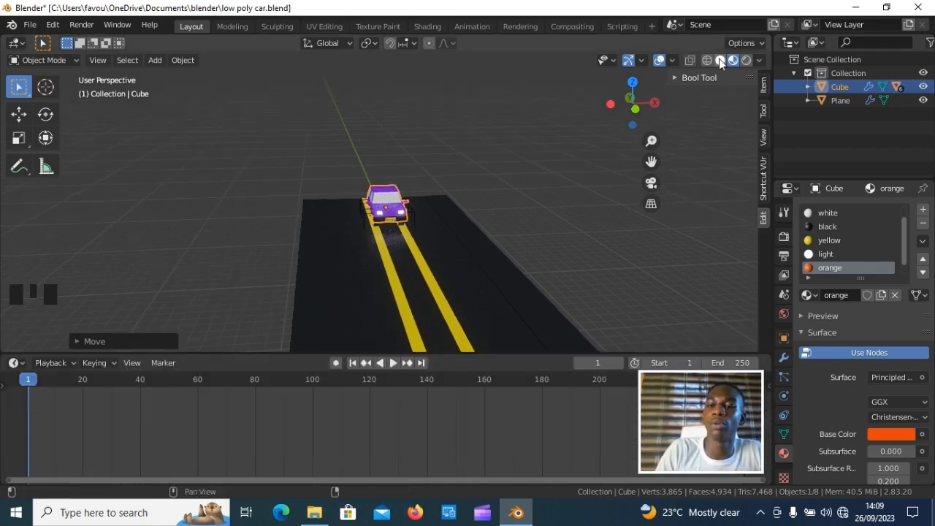
{"action": "left_click", "coordinate": [719, 60]}
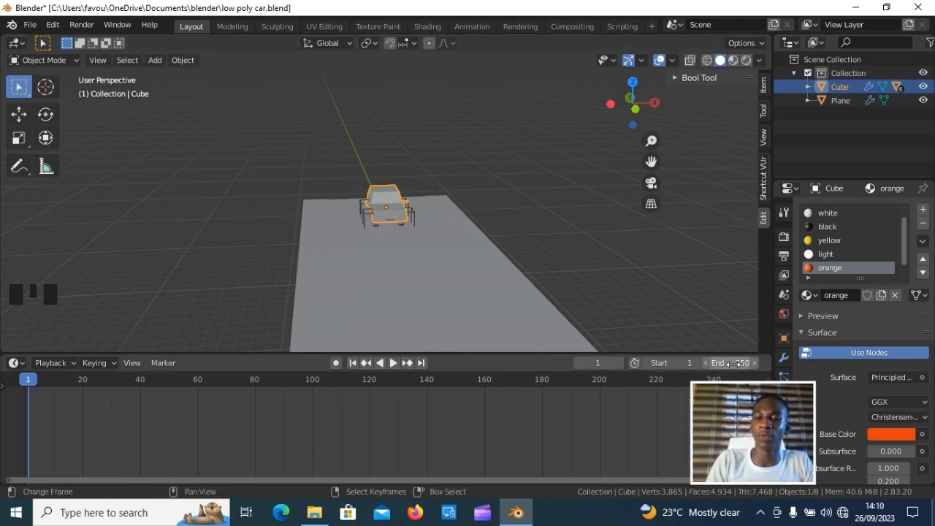
Set the animation's end frame to 200.
{"action": "left_click_drag", "start_coordinate": [730, 433], "coordinate": [823, 433]}
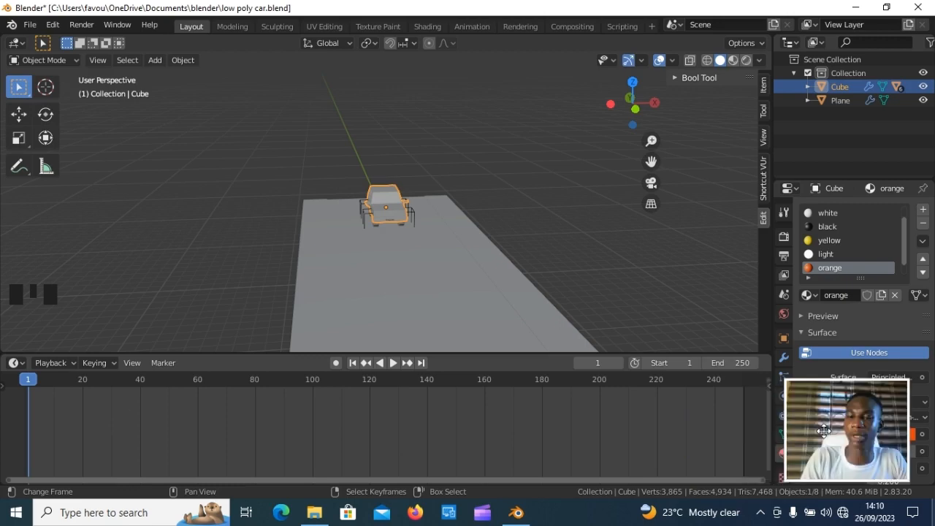
{"action": "left_click", "coordinate": [727, 364]}
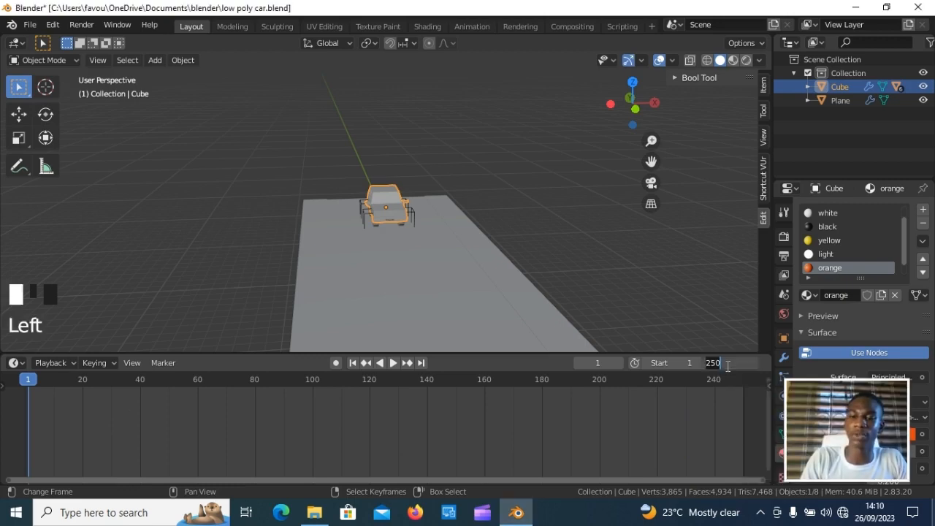
{"action": "type", "text": "2"}
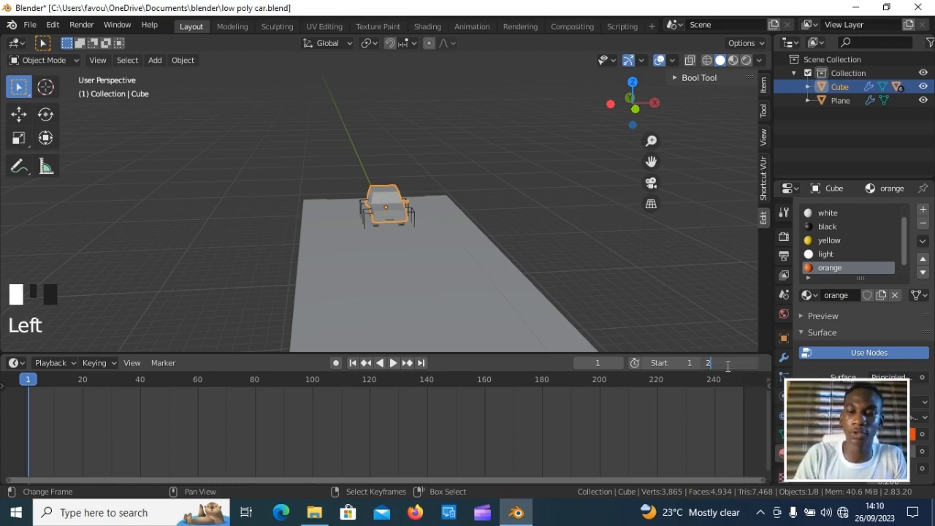
{"action": "type", "text": "00"}
{"action": "key", "text": "Return"}
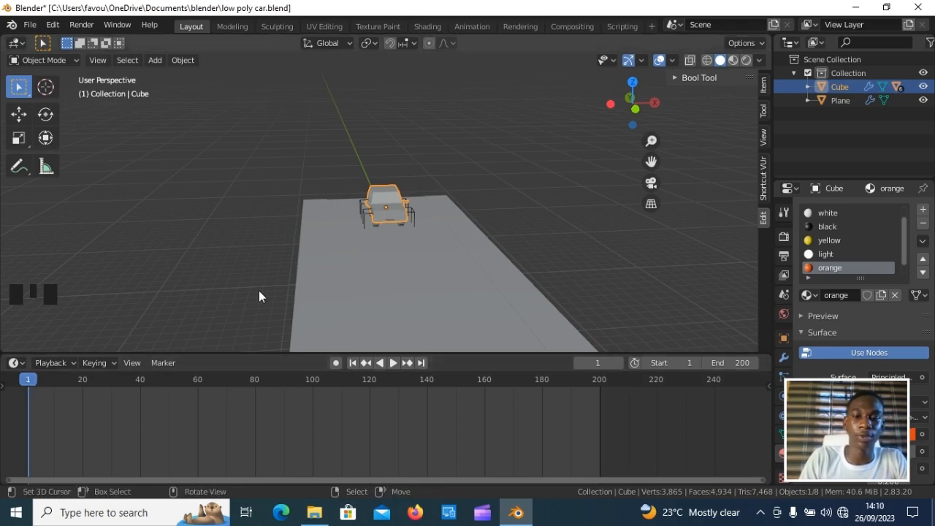
Enable auto keying and insert a Location keyframe for the car at frame 1.
{"action": "left_click", "coordinate": [335, 363]}
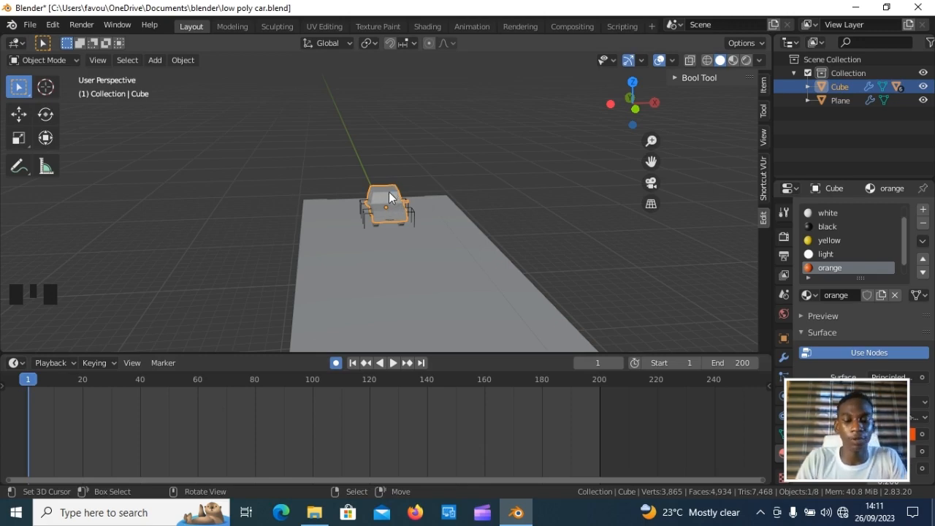
{"action": "key", "text": "i"}
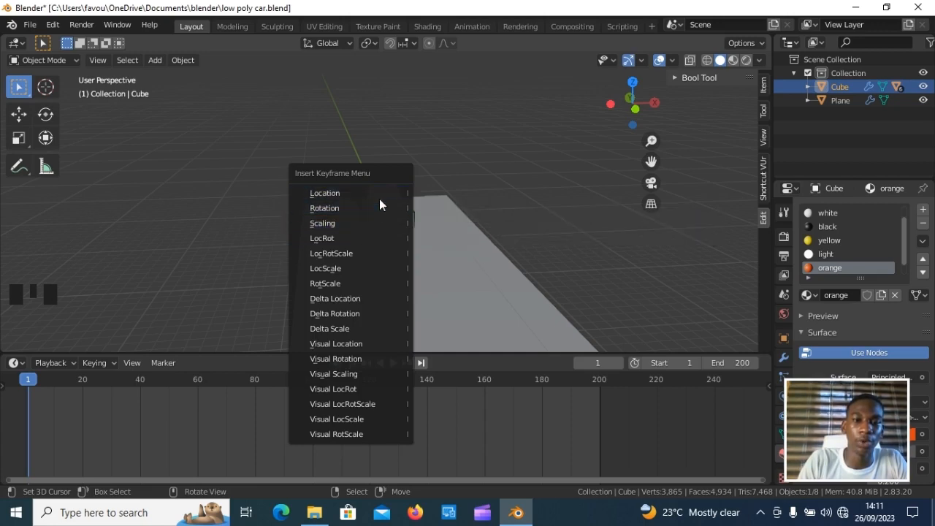
{"action": "left_click", "coordinate": [379, 197]}
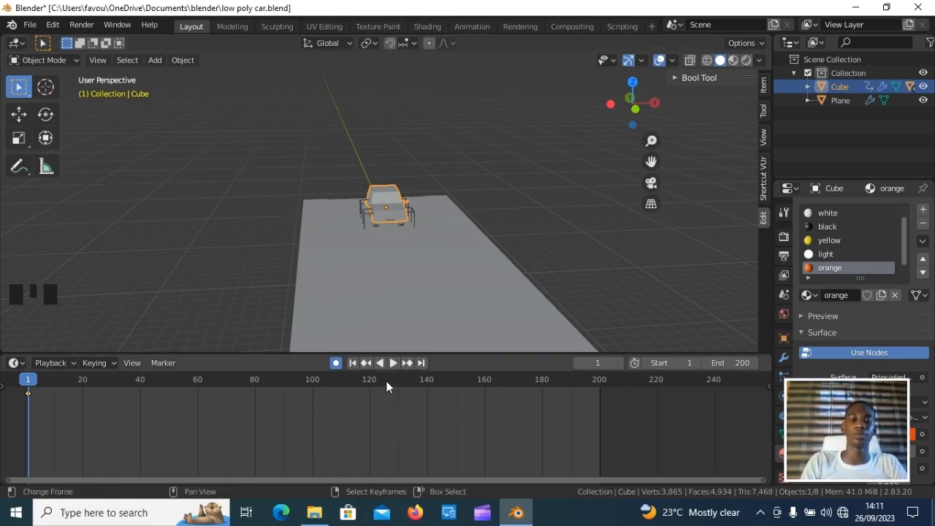
Set the current frame to 200 on the timeline.
{"action": "scroll", "coordinate": [443, 253], "scroll_direction": "down", "scroll_amount": 8}
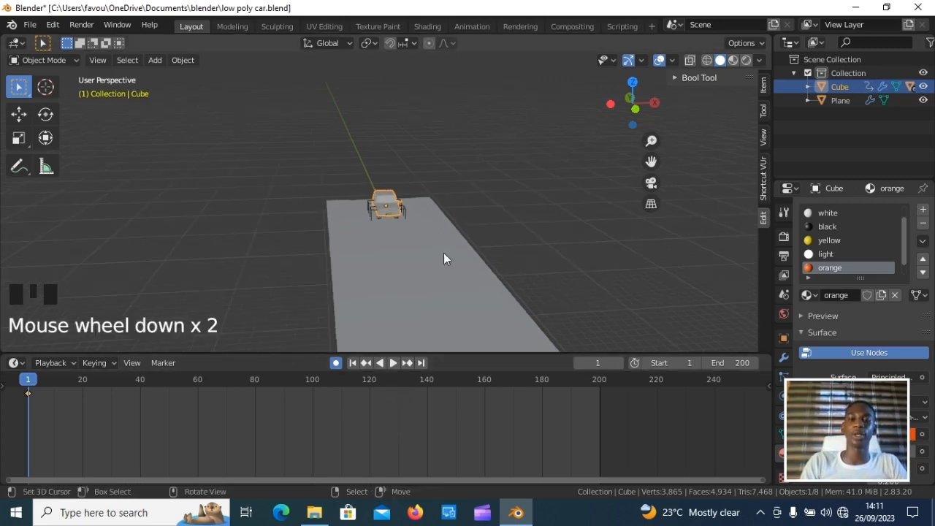
{"action": "scroll", "coordinate": [441, 274], "scroll_direction": "down", "scroll_amount": 2}
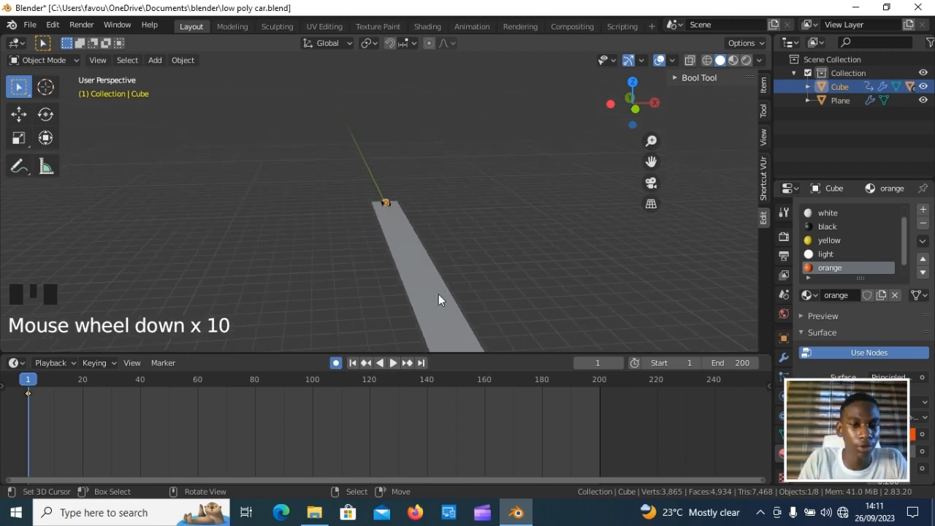
{"action": "middle_click_drag", "start_coordinate": [438, 293], "coordinate": [362, 134], "text": "shift"}
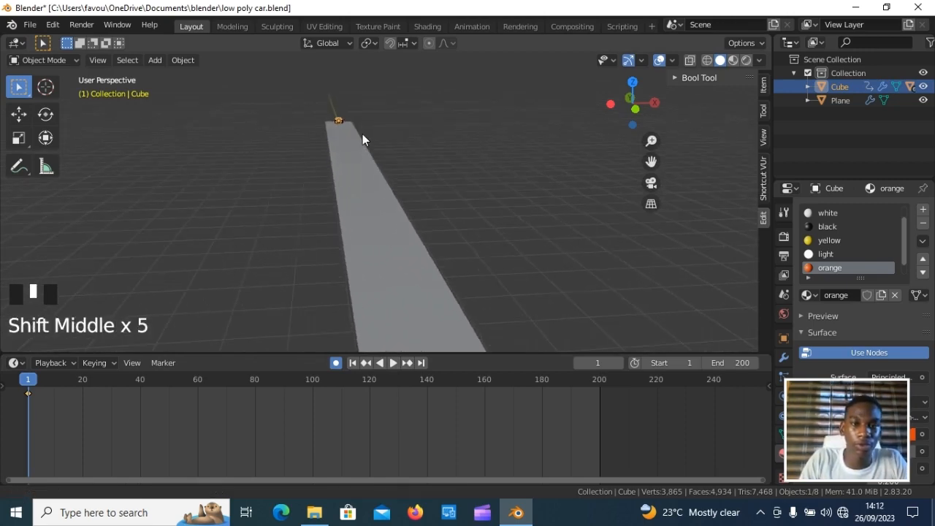
{"action": "middle_click_drag", "start_coordinate": [631, 271], "coordinate": [433, 265]}
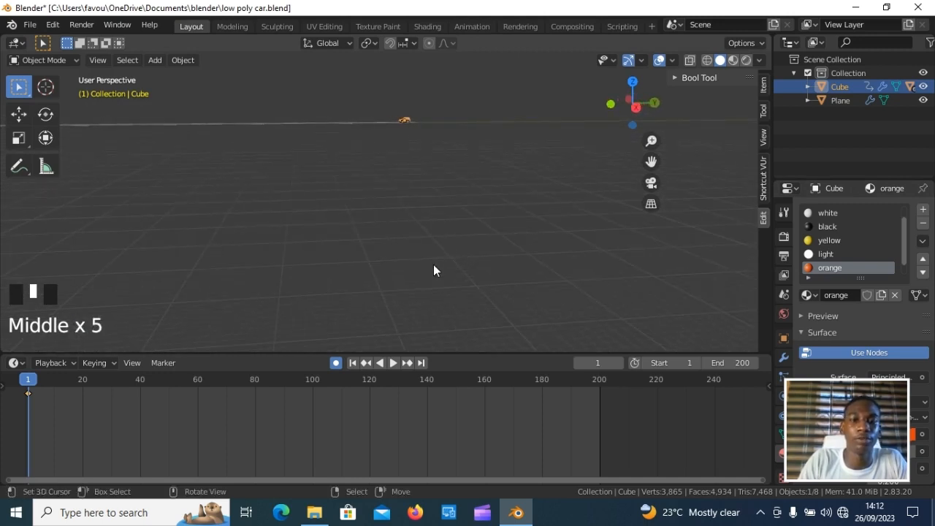
{"action": "left_click", "coordinate": [597, 386]}
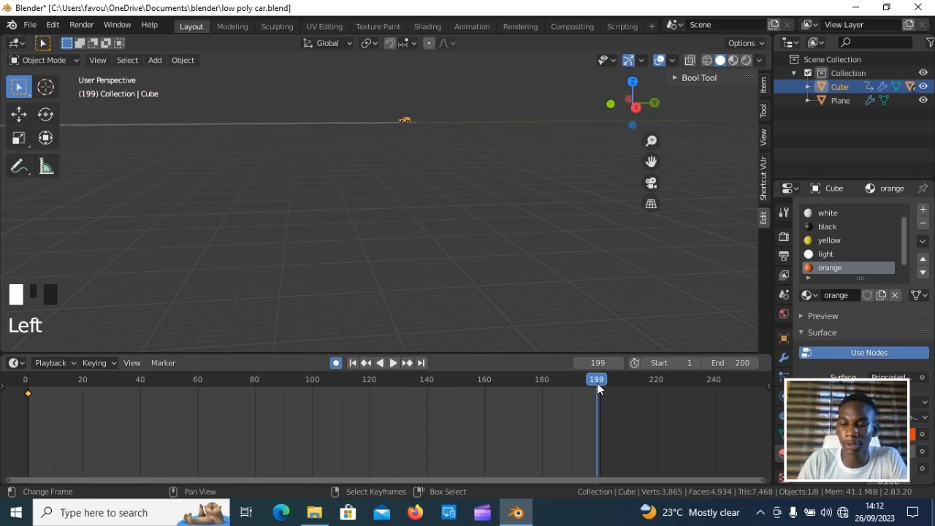
{"action": "key", "text": "Right"}
{"action": "key", "text": "Right"}
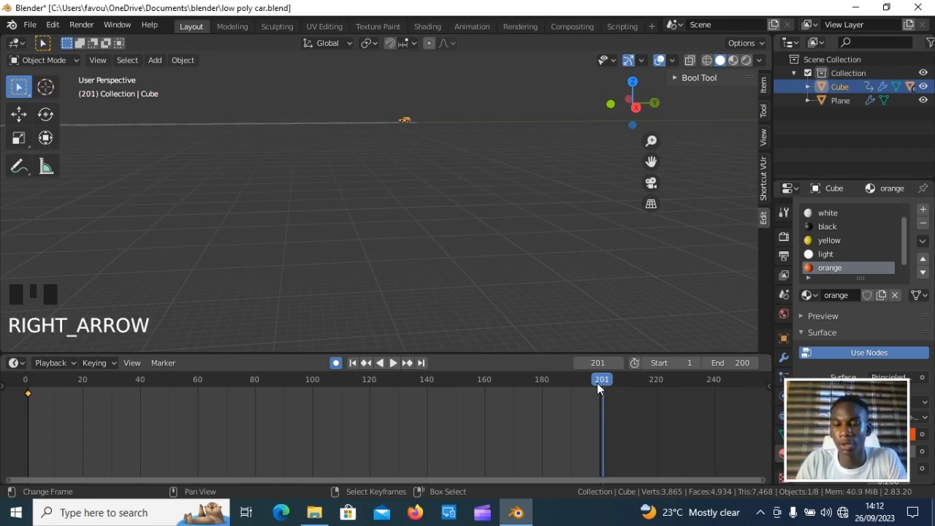
{"action": "key", "text": "Left"}
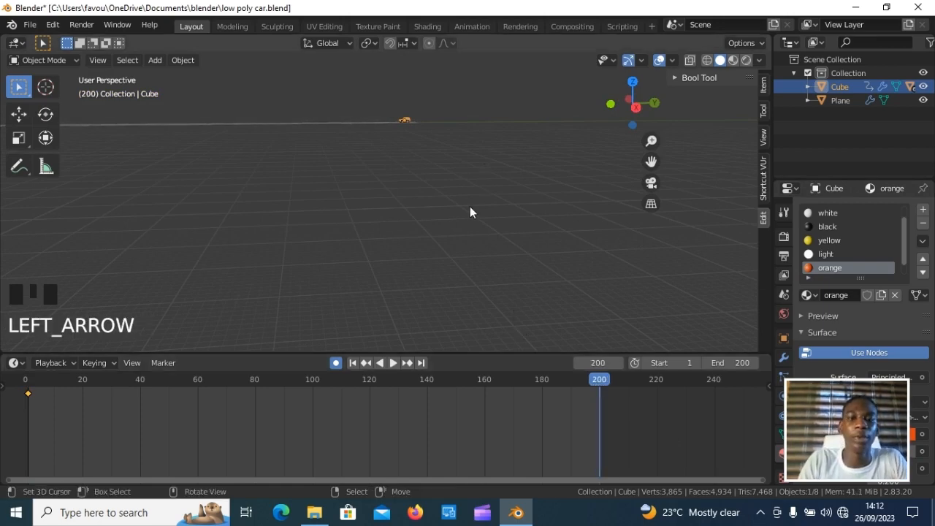
At frame 200, move the car along the global Y axis down the road until it is just short of the world origin.
{"action": "middle_click_drag", "start_coordinate": [373, 234], "coordinate": [582, 276], "text": "shift"}
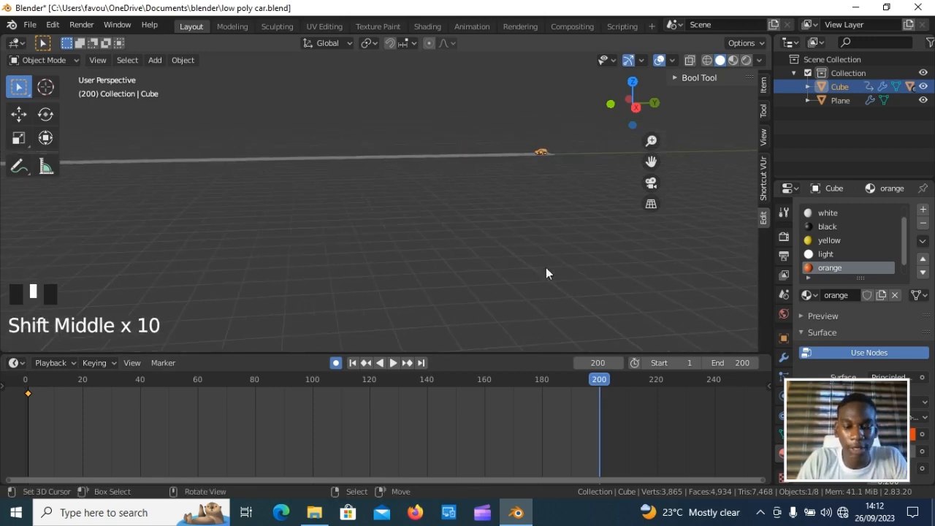
{"action": "key", "text": "g"}
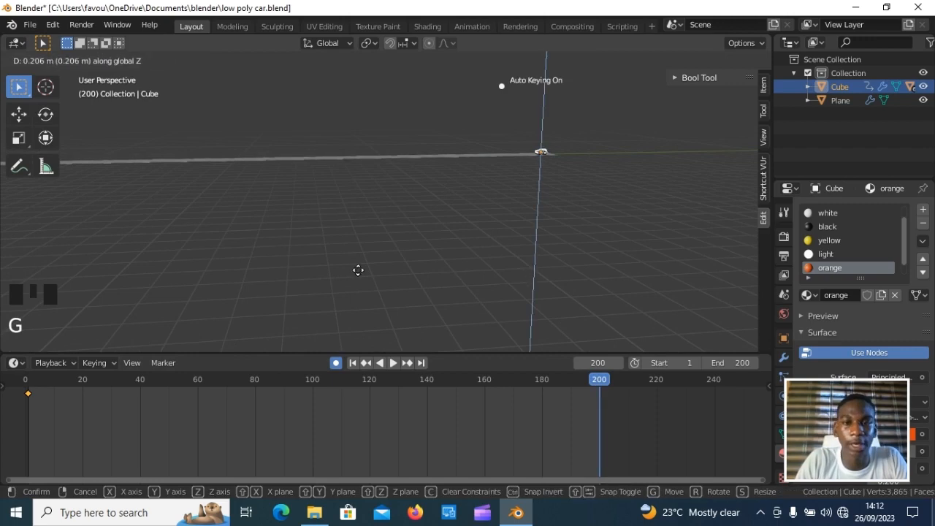
{"action": "right_click", "coordinate": [346, 275]}
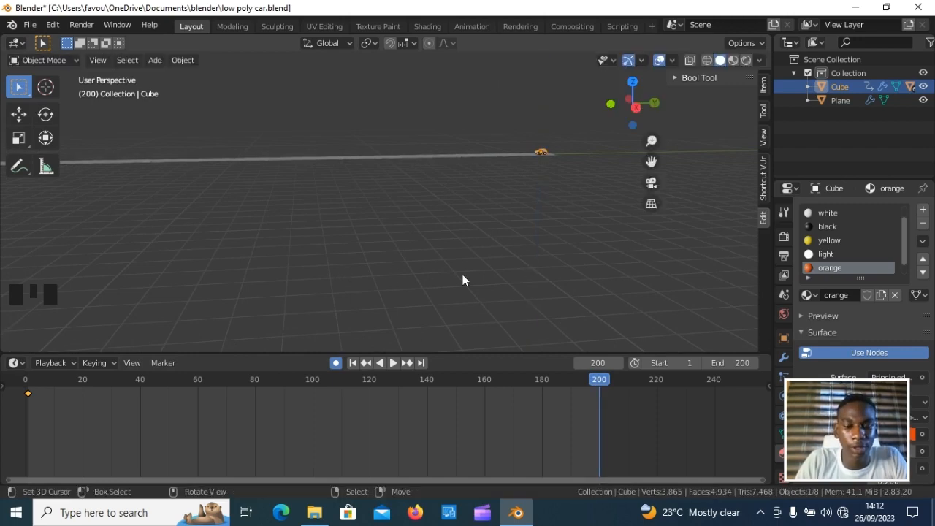
{"action": "key", "text": "g"}
{"action": "key", "text": "y"}
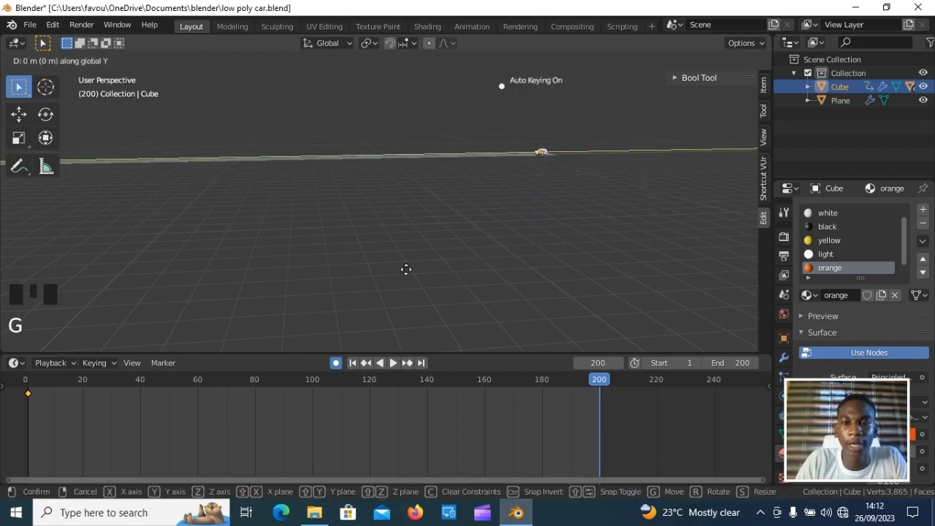
{"action": "left_click", "coordinate": [702, 276]}
{"action": "middle_click_drag", "start_coordinate": [513, 255], "coordinate": [312, 275], "text": "shift"}
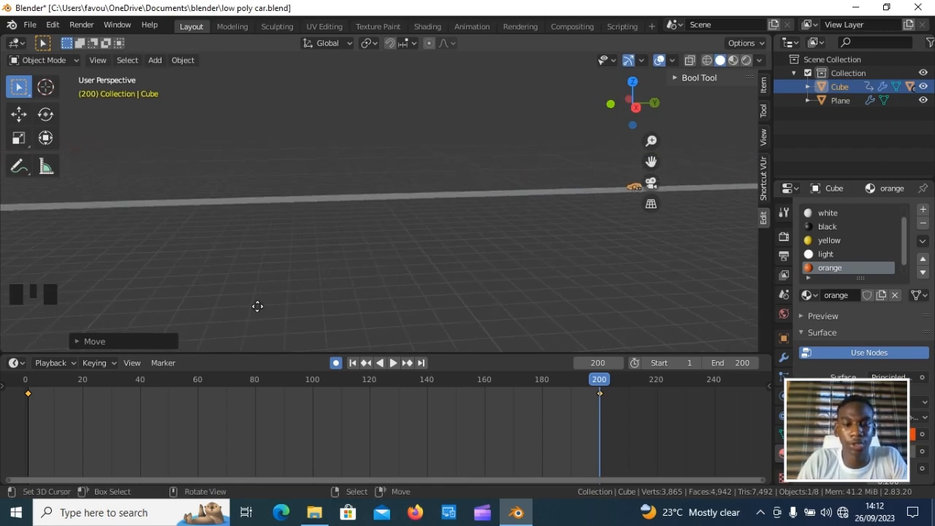
{"action": "key", "text": "g"}
{"action": "key", "text": "y"}
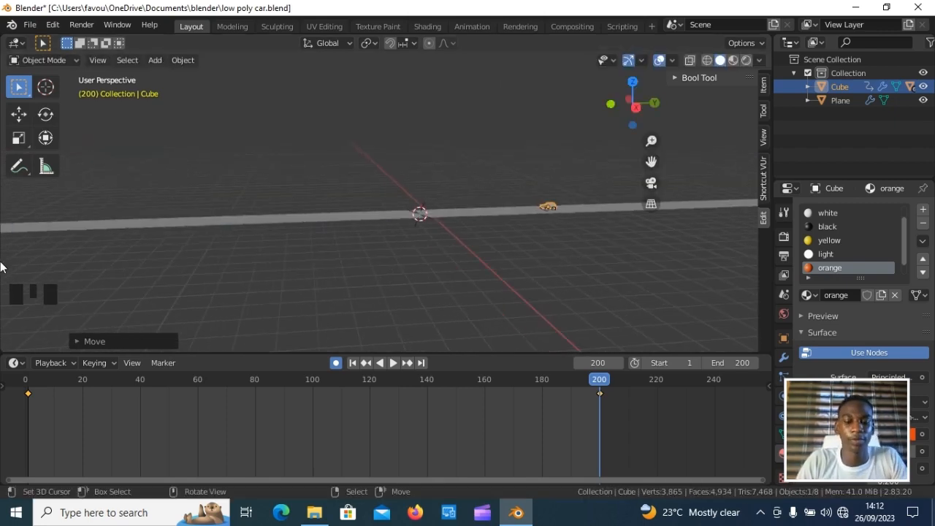
Move the car along global Y past the world origin, continuing about -221 m farther down the road.
{"action": "key", "text": "g"}
{"action": "key", "text": "y"}
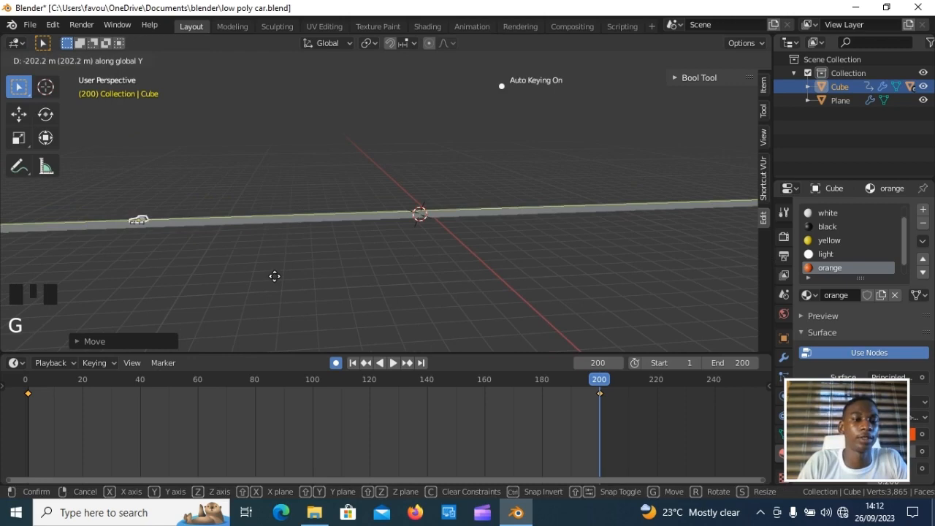
{"action": "left_click", "coordinate": [212, 277]}
{"action": "middle_click_drag", "start_coordinate": [233, 255], "coordinate": [672, 259], "text": "shift"}
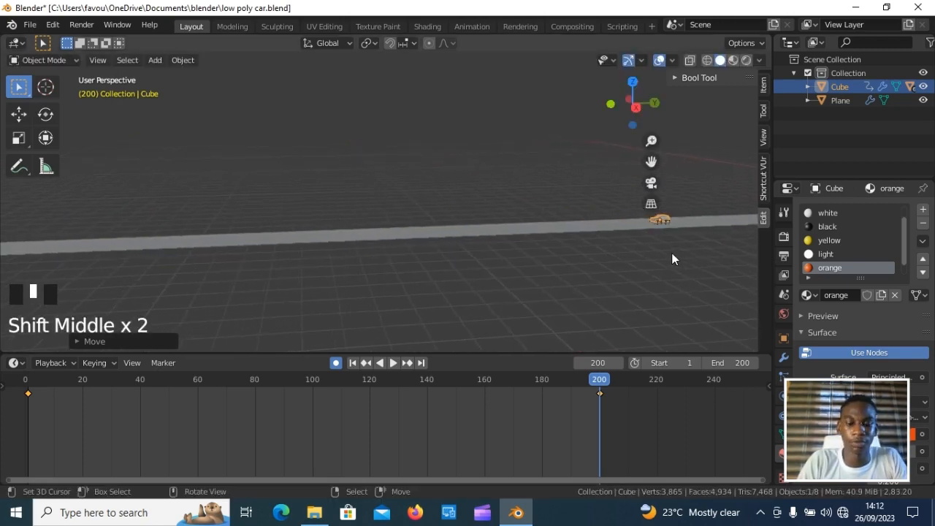
{"action": "key", "text": "g"}
{"action": "key", "text": "y"}
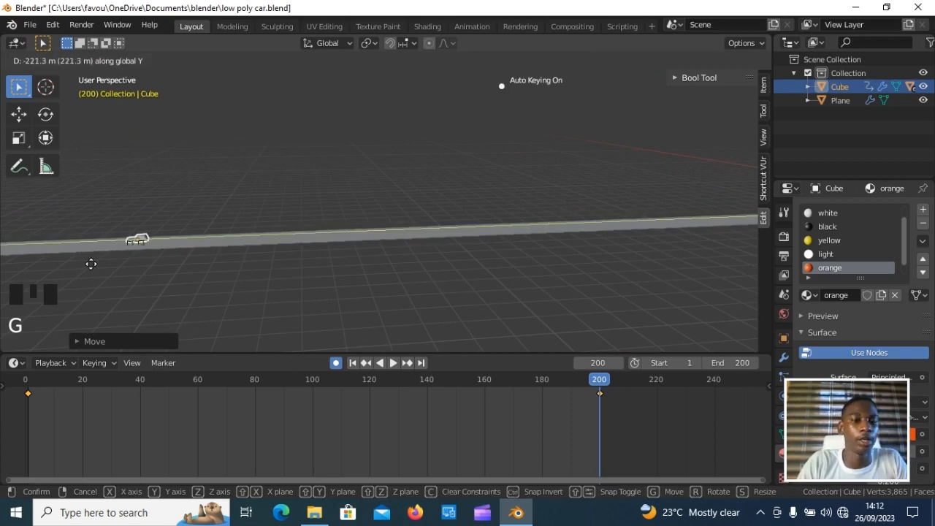
{"action": "left_click", "coordinate": [90, 262]}
Bring the car along global Y close to the road's far end, finishing with a shift of about -37 m.
{"action": "middle_click_drag", "start_coordinate": [91, 263], "coordinate": [605, 235], "text": "shift"}
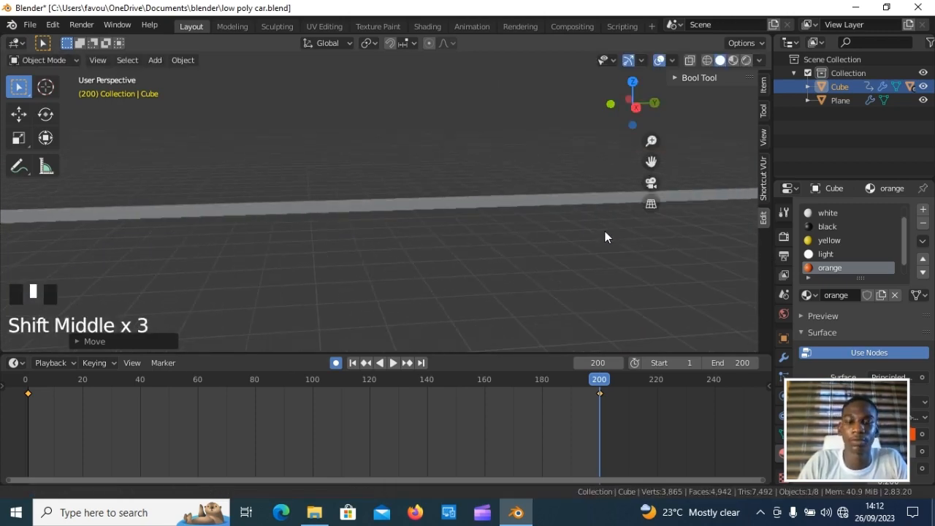
{"action": "key", "text": "g"}
{"action": "key", "text": "y"}
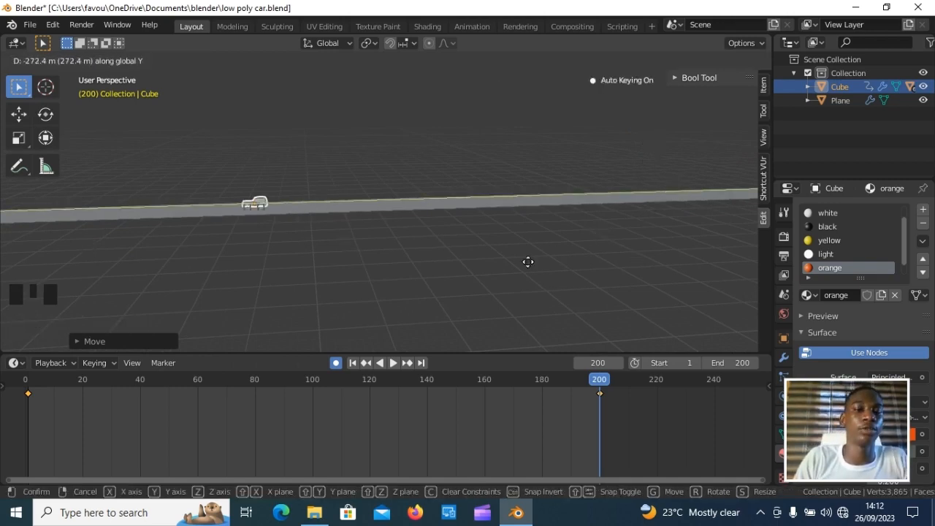
{"action": "left_click", "coordinate": [463, 261]}
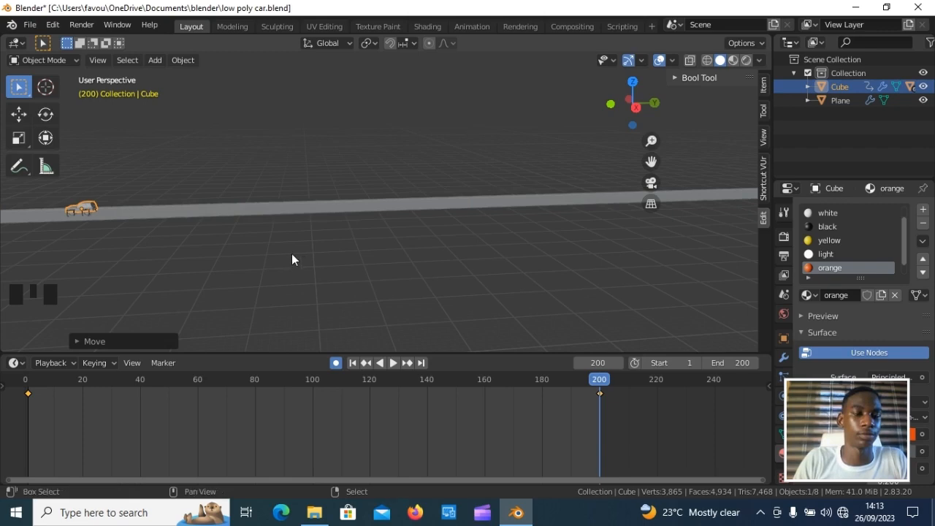
{"action": "middle_click_drag", "start_coordinate": [291, 253], "coordinate": [455, 270], "text": "shift"}
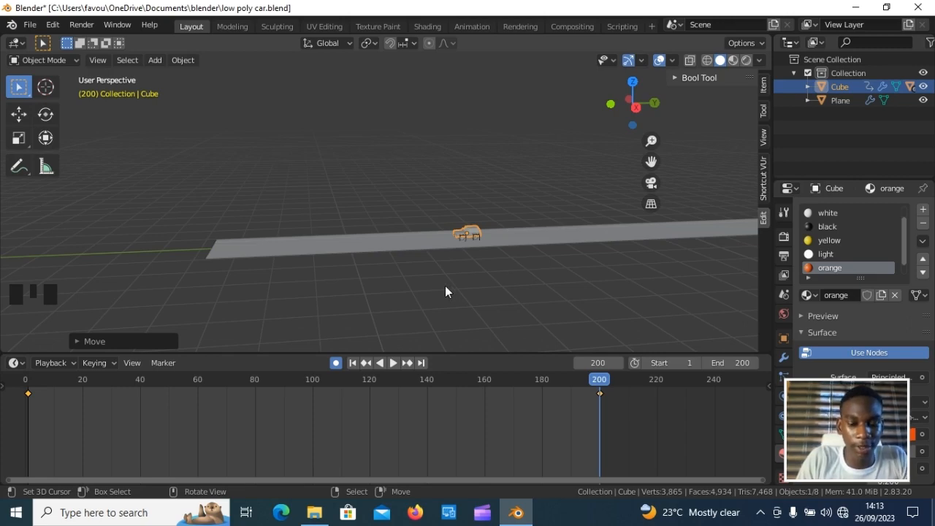
{"action": "key", "text": "g"}
{"action": "key", "text": "y"}
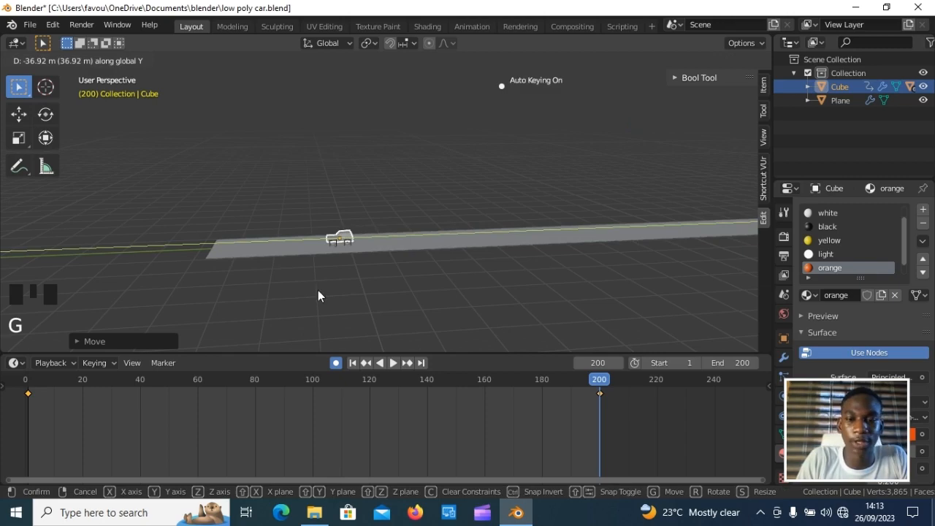
{"action": "left_click", "coordinate": [317, 296]}
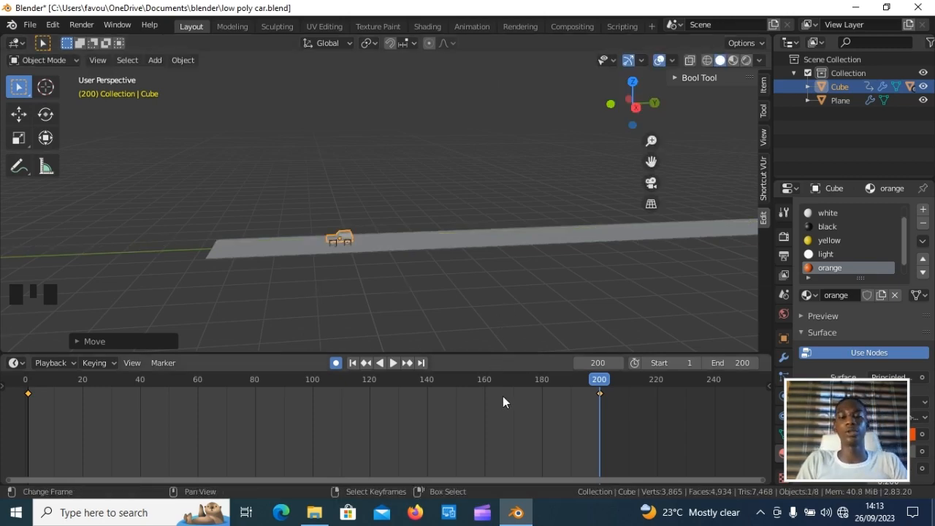
Return to frame 0 and play the animation to check the car driving along the road.
{"action": "left_click", "coordinate": [27, 384]}
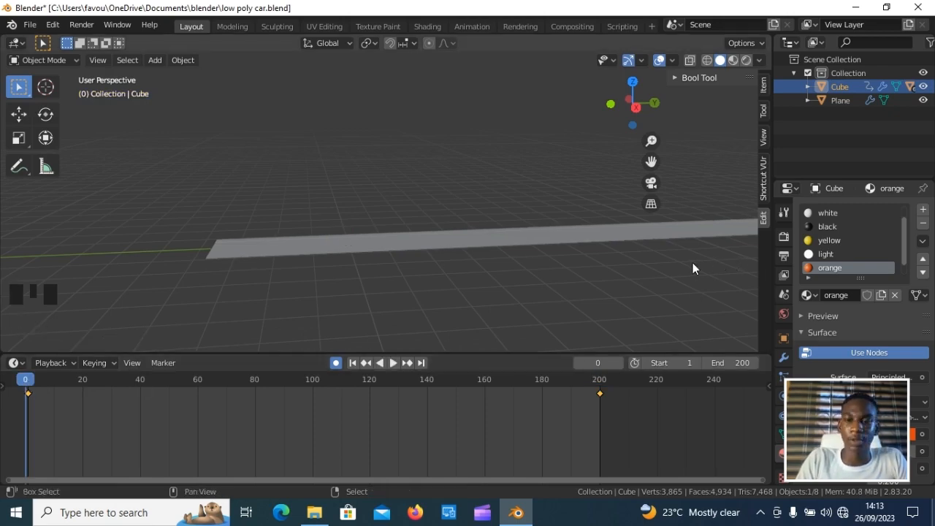
{"action": "middle_click_drag", "start_coordinate": [694, 267], "coordinate": [134, 310], "text": "shift"}
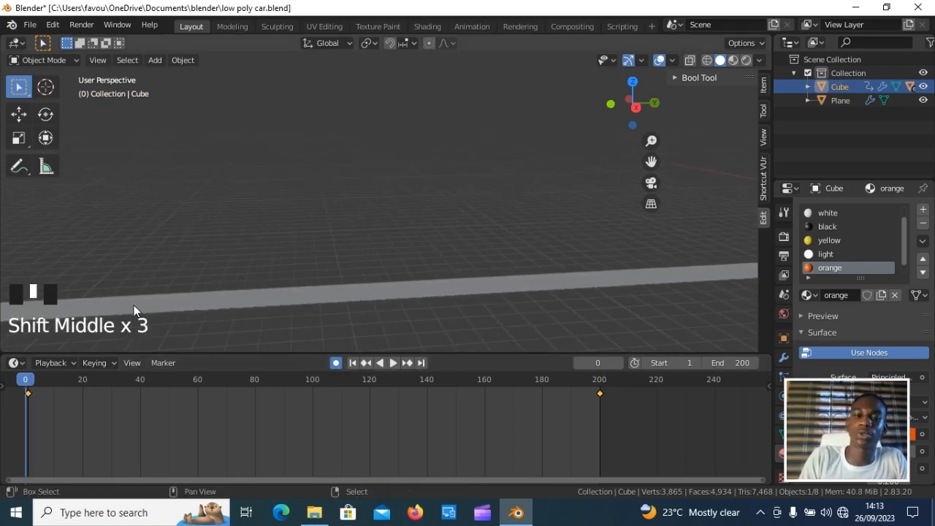
{"action": "middle_click_drag", "start_coordinate": [530, 252], "coordinate": [11, 258], "text": "shift"}
{"action": "middle_click_drag", "start_coordinate": [704, 272], "coordinate": [515, 305], "text": "shift"}
{"action": "middle_click", "coordinate": [514, 305], "text": "shift"}
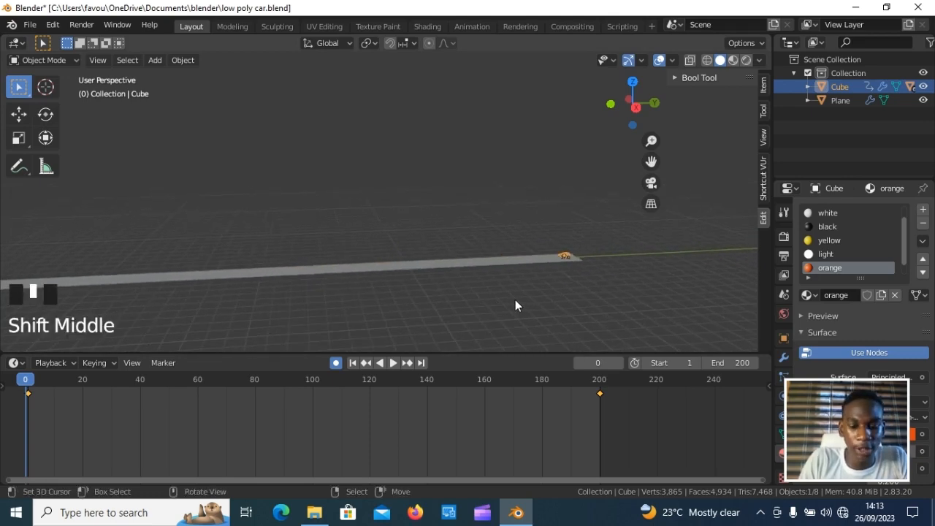
{"action": "key", "text": "space"}
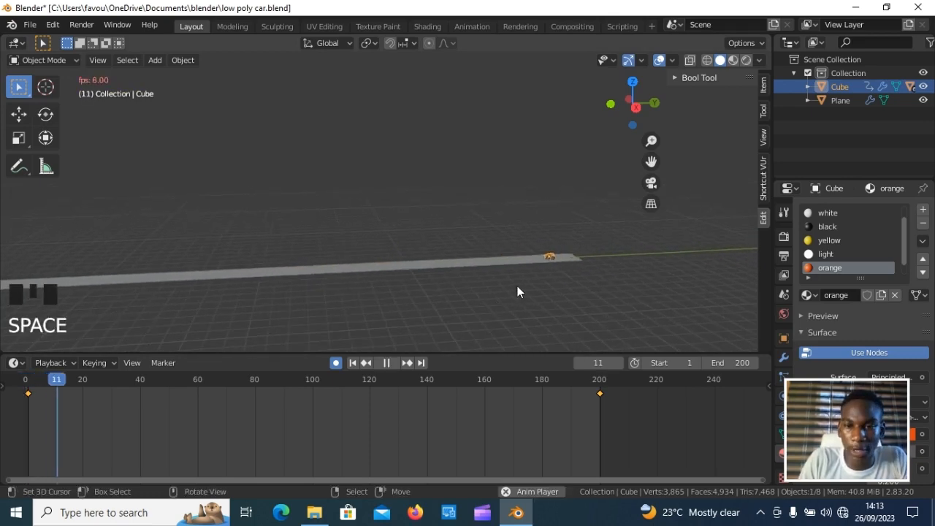
{"action": "scroll", "coordinate": [536, 278], "scroll_direction": "up", "scroll_amount": 3}
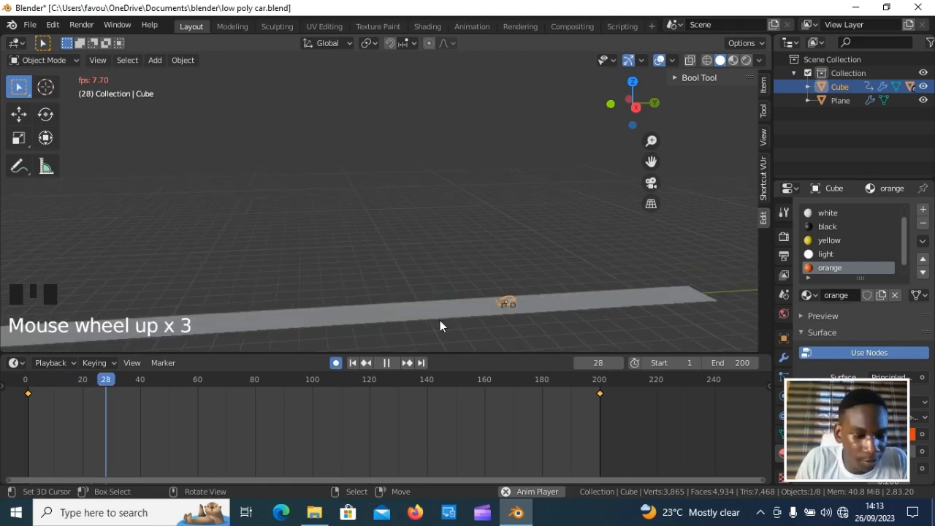
{"action": "middle_click_drag", "start_coordinate": [357, 324], "coordinate": [494, 299], "text": "shift"}
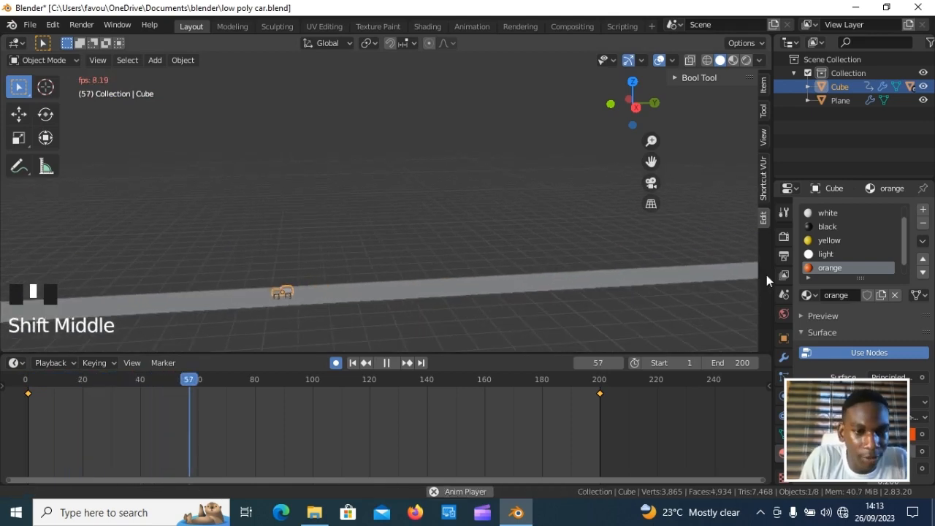
{"action": "key", "text": "Escape"}
Place the 3D cursor on the road beside the car's rear wheel and add a camera there.
{"action": "middle_click_drag", "start_coordinate": [766, 274], "coordinate": [500, 297]}
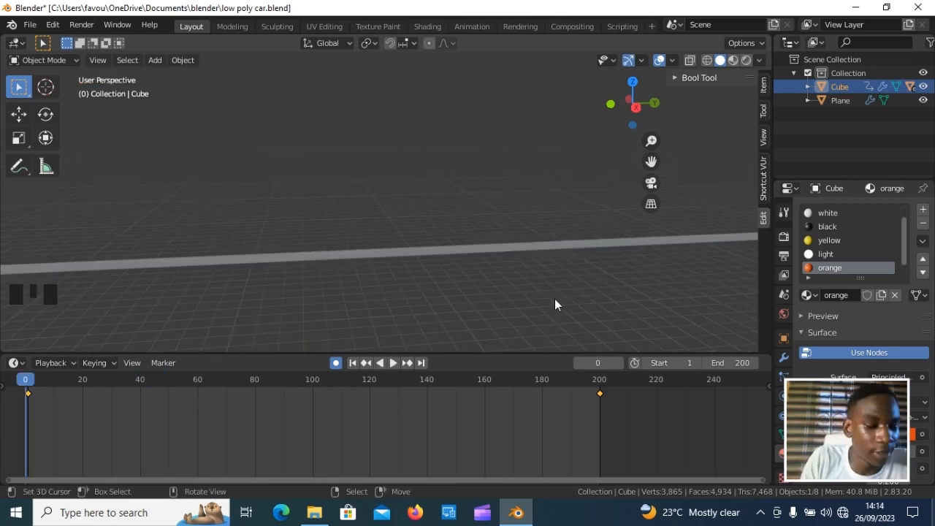
{"action": "middle_click_drag", "start_coordinate": [555, 295], "coordinate": [384, 284], "text": "shift"}
{"action": "scroll", "coordinate": [566, 272], "scroll_direction": "down", "scroll_amount": 1}
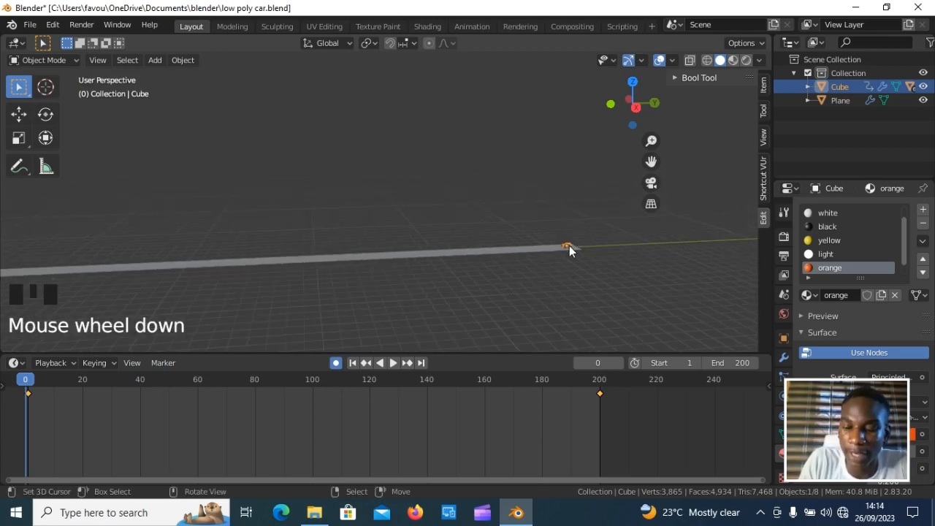
{"action": "key", "text": "KP_Decimal"}
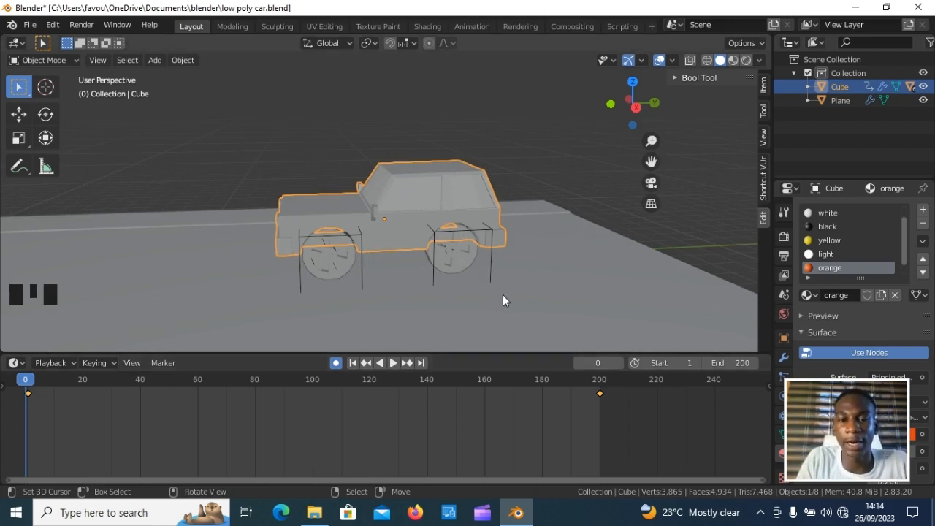
{"action": "left_click", "coordinate": [459, 324]}
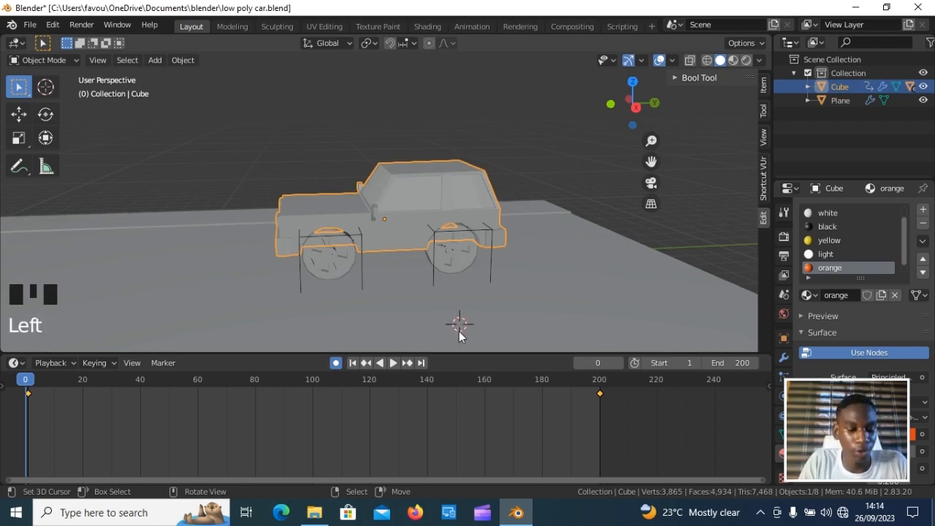
{"action": "key", "text": "shift+a"}
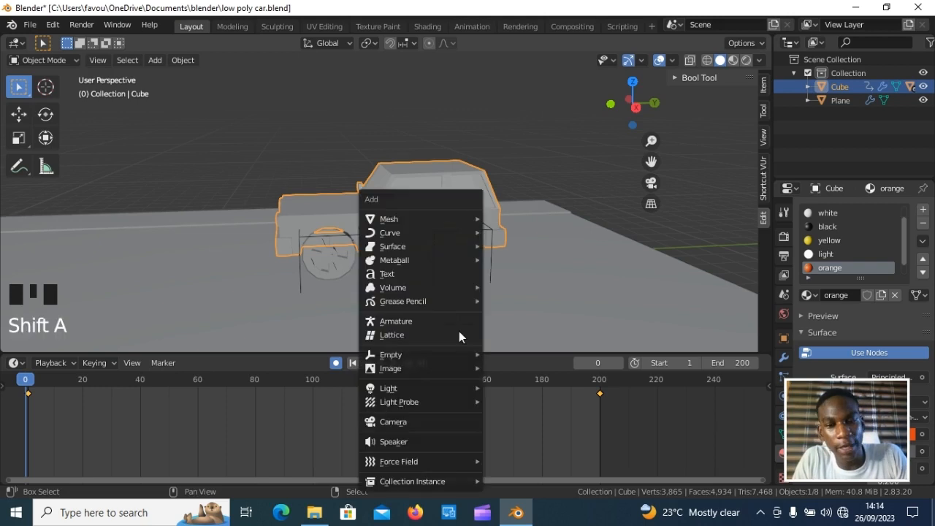
{"action": "mouse_move", "coordinate": [459, 267]}
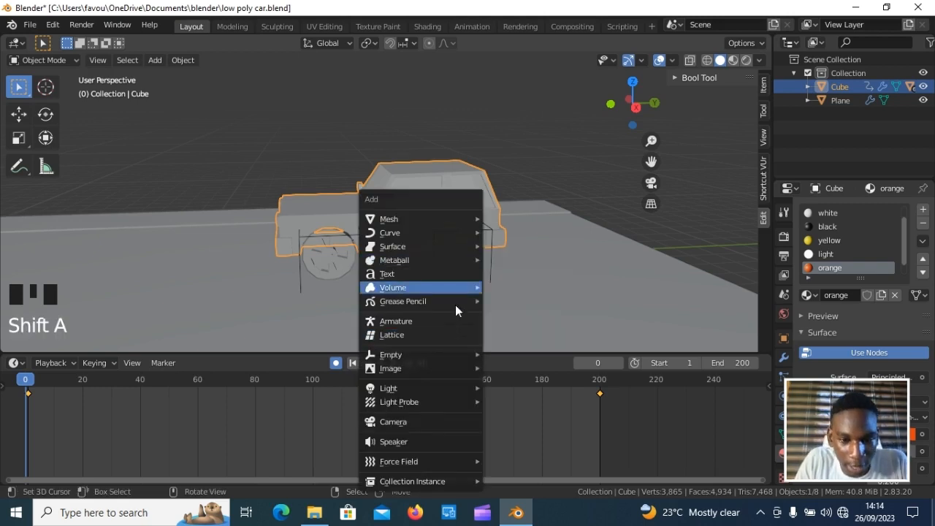
{"action": "left_click", "coordinate": [448, 422]}
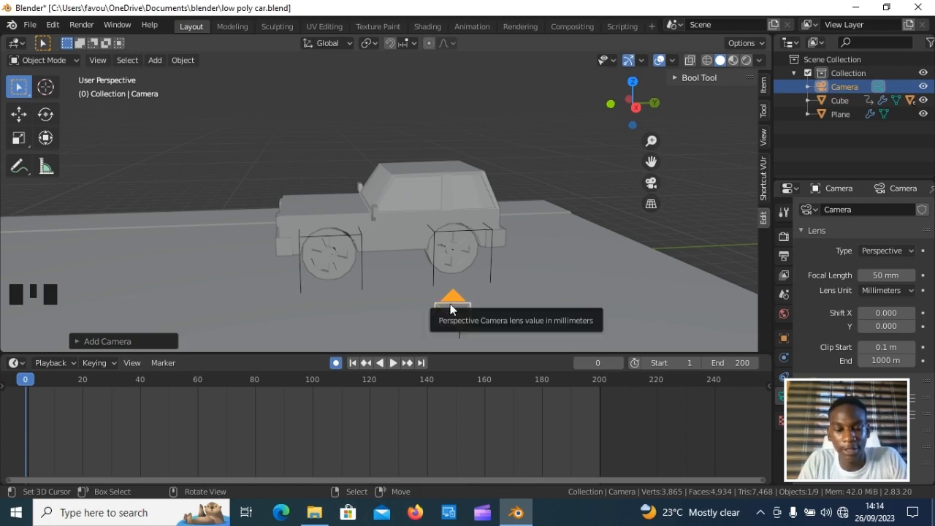
Raise the camera along global Z to the height of the car's rear wheel and switch the viewport to the camera view.
{"action": "key", "text": "g"}
{"action": "key", "text": "z"}
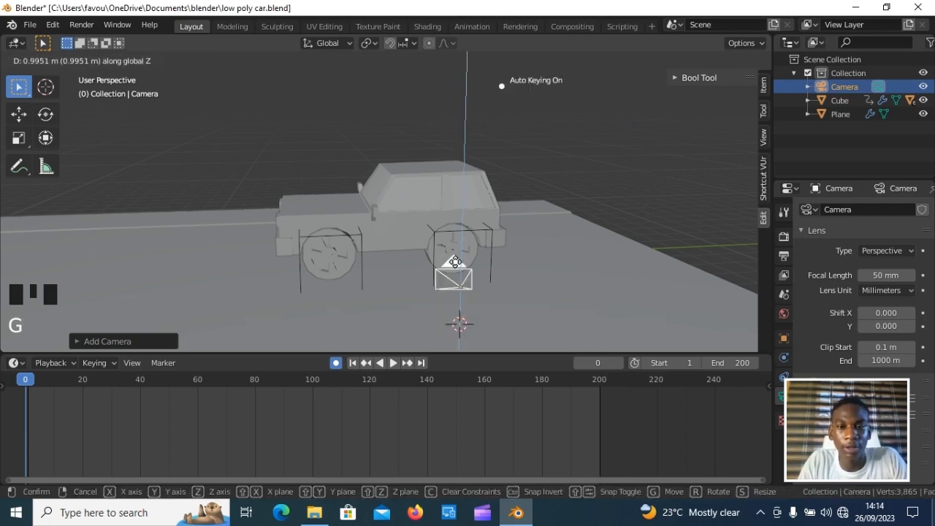
{"action": "left_click", "coordinate": [457, 232]}
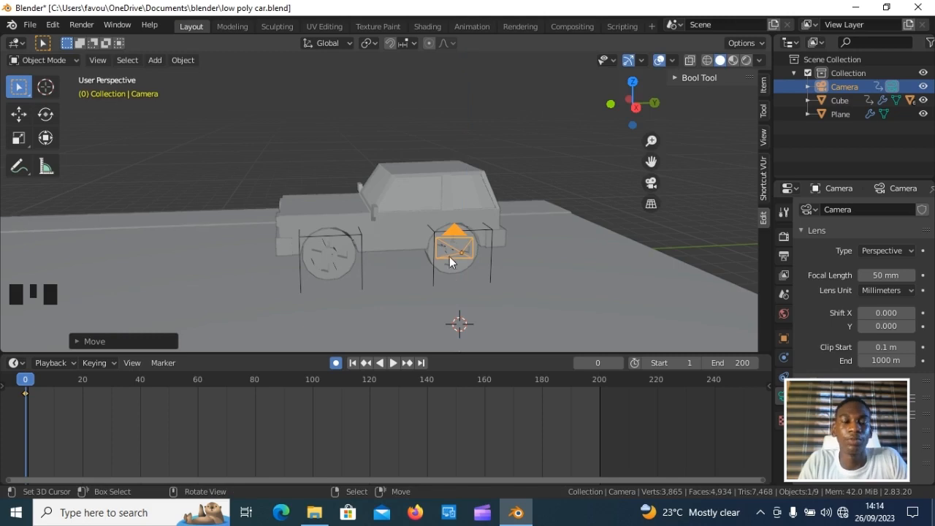
{"action": "left_click", "coordinate": [103, 61]}
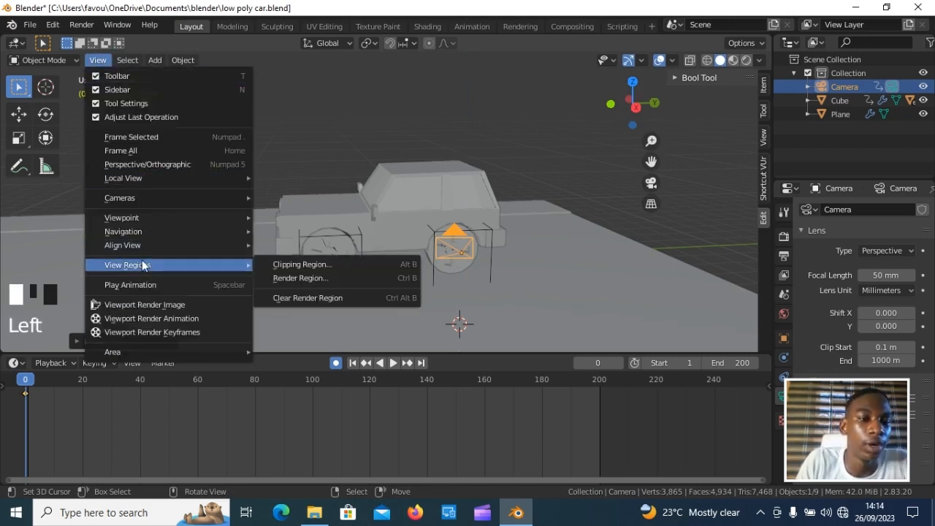
{"action": "mouse_move", "coordinate": [153, 215]}
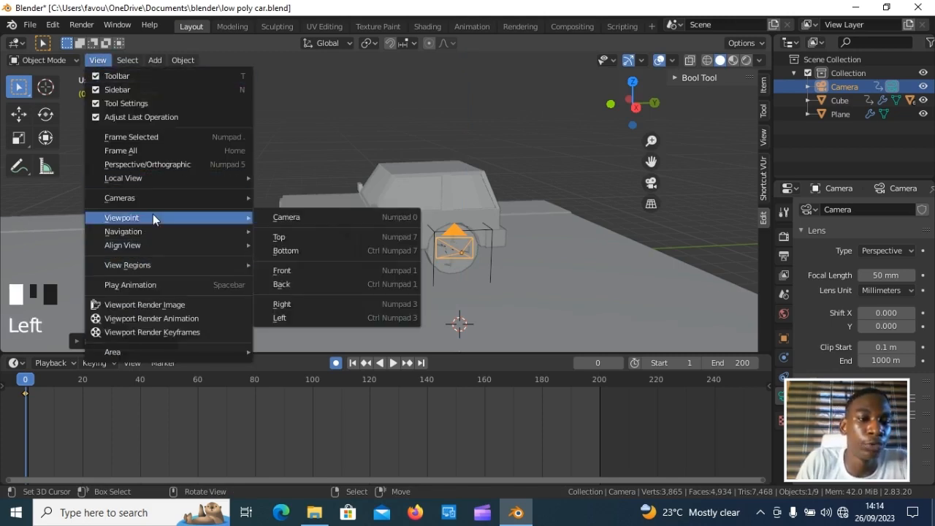
{"action": "left_click", "coordinate": [303, 217]}
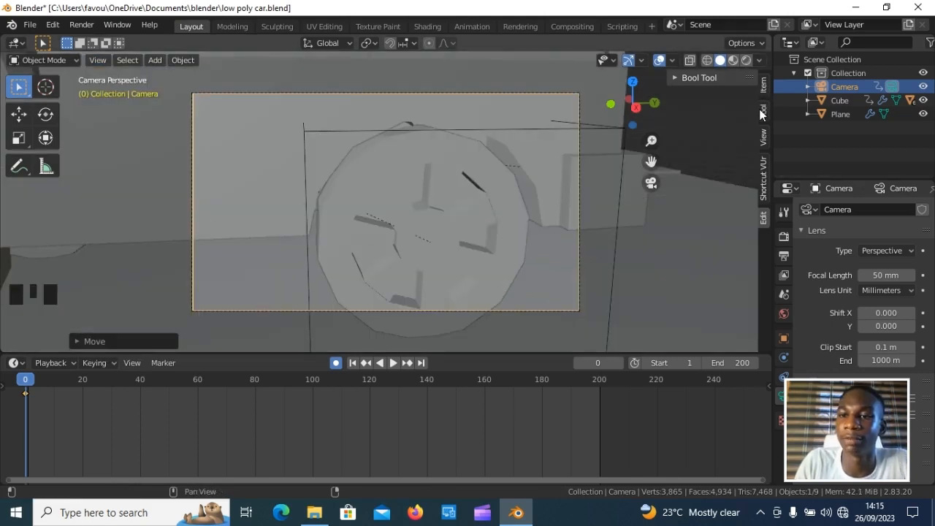
Widen the sidebar's view settings and enable Lock Camera to View.
{"action": "left_click", "coordinate": [761, 130]}
{"action": "left_click", "coordinate": [783, 136]}
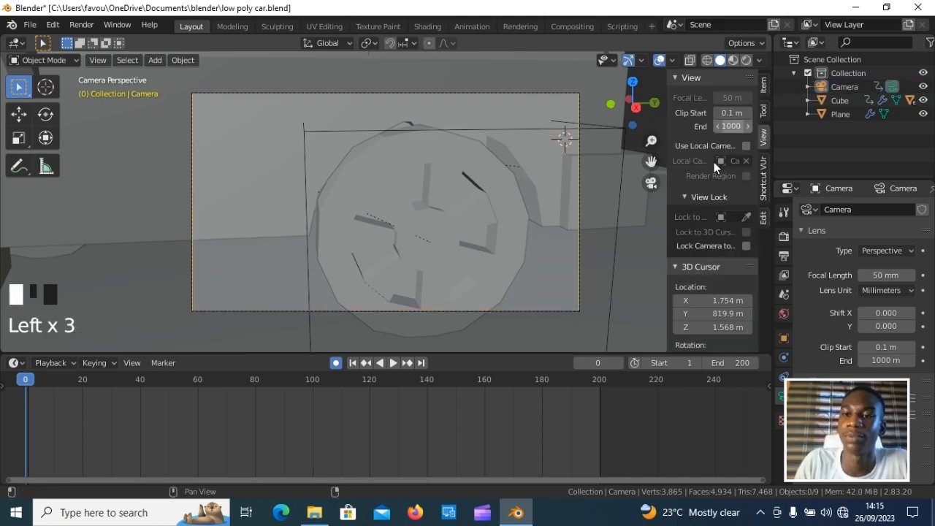
{"action": "left_click_drag", "start_coordinate": [667, 127], "coordinate": [638, 127]}
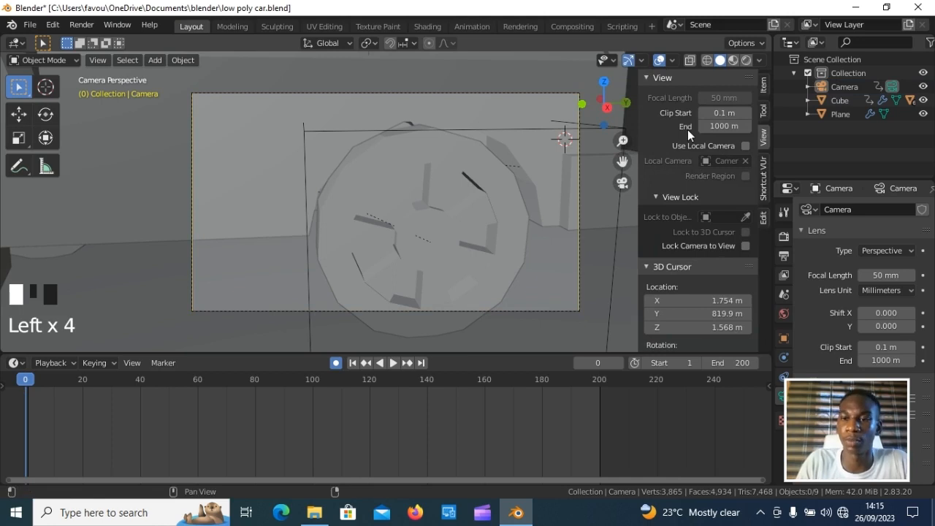
{"action": "left_click", "coordinate": [761, 138]}
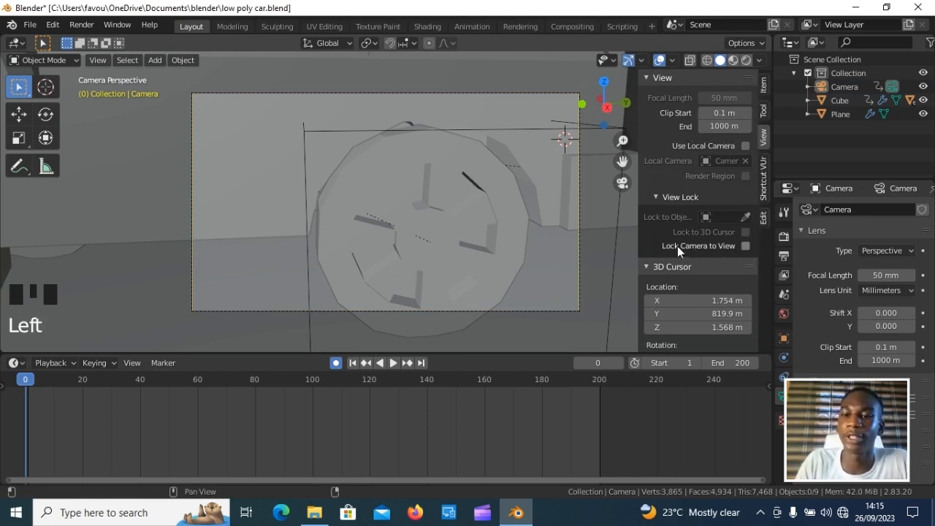
{"action": "left_click", "coordinate": [744, 245]}
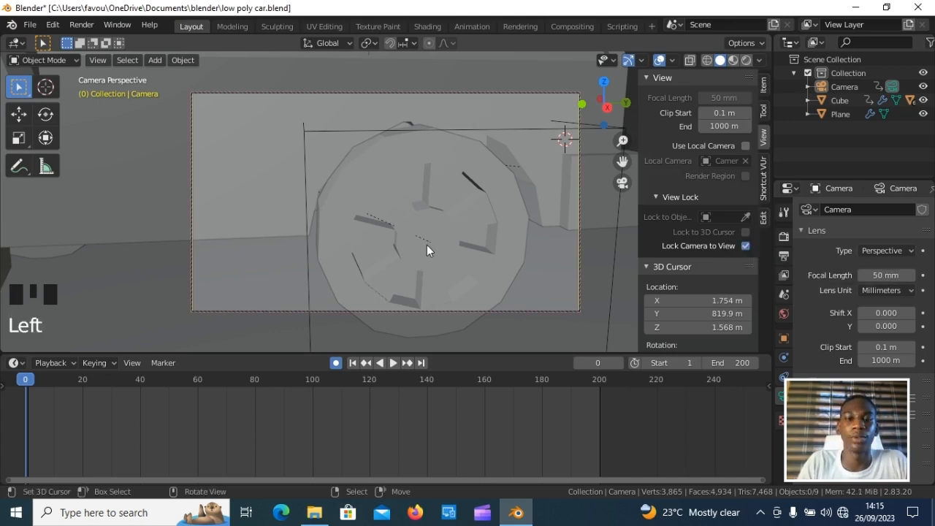
Frame the whole car in the camera from a front three-quarter angle and turn off Lock Camera to View.
{"action": "scroll", "coordinate": [428, 251], "scroll_direction": "down", "scroll_amount": 2}
{"action": "scroll", "coordinate": [427, 250], "scroll_direction": "down", "scroll_amount": 4}
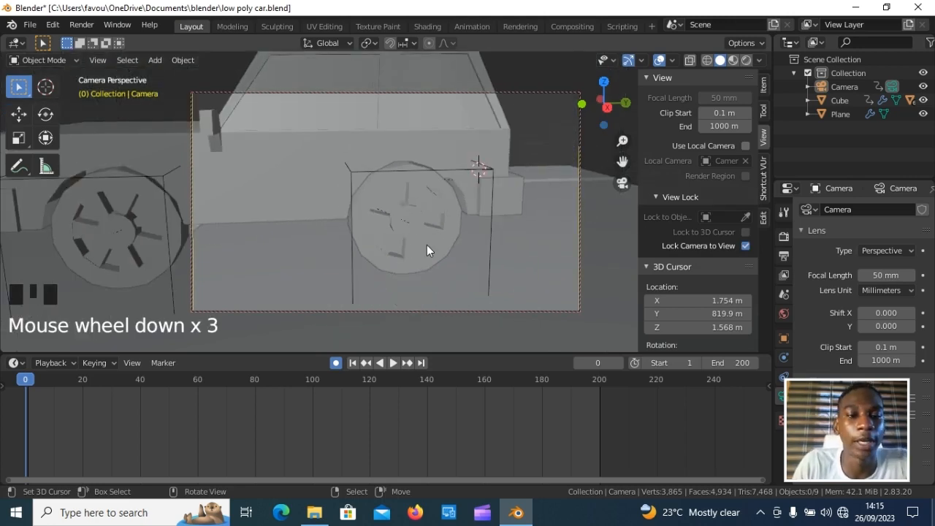
{"action": "scroll", "coordinate": [427, 249], "scroll_direction": "down", "scroll_amount": 2}
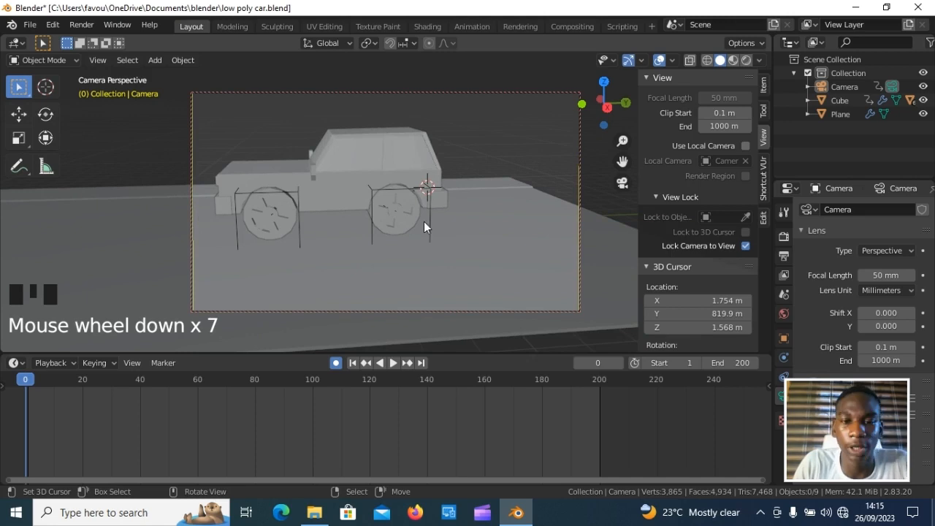
{"action": "middle_click_drag", "start_coordinate": [430, 218], "coordinate": [471, 220], "text": "shift"}
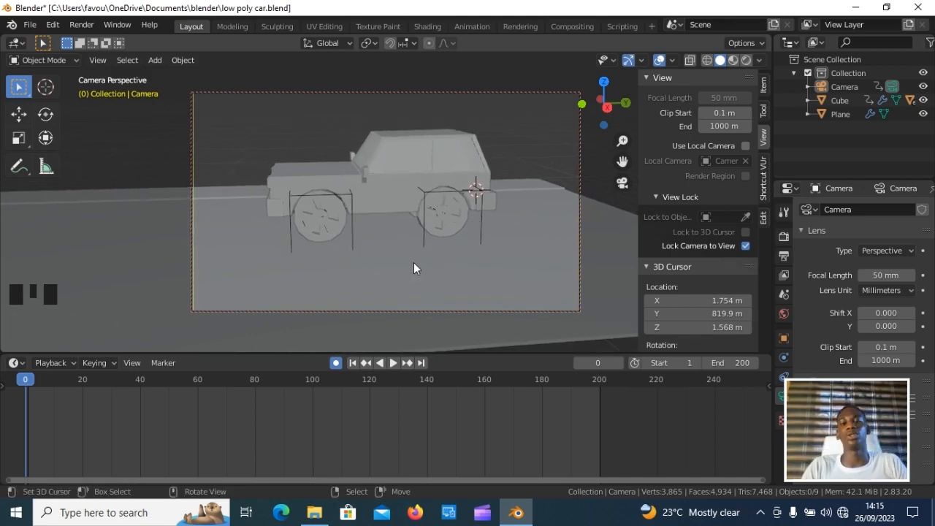
{"action": "left_click", "coordinate": [526, 312]}
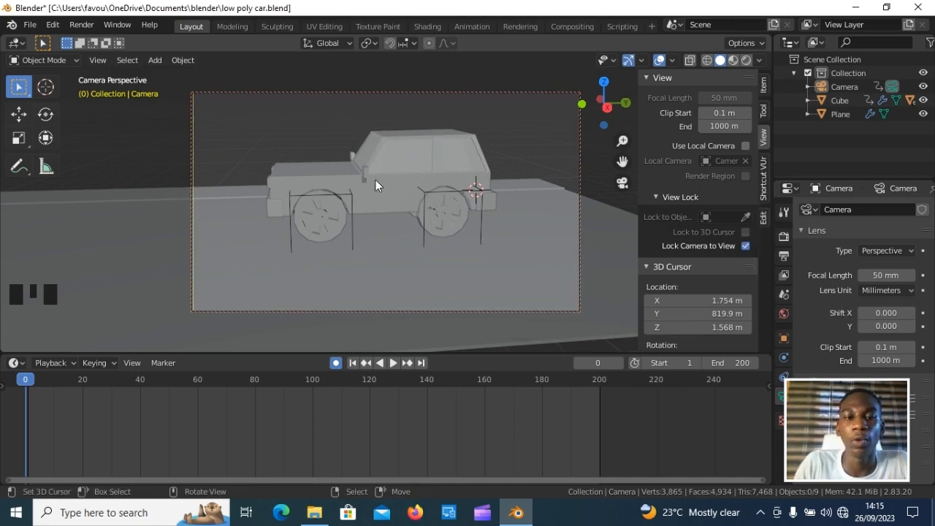
{"action": "middle_click_drag", "start_coordinate": [330, 215], "coordinate": [370, 214]}
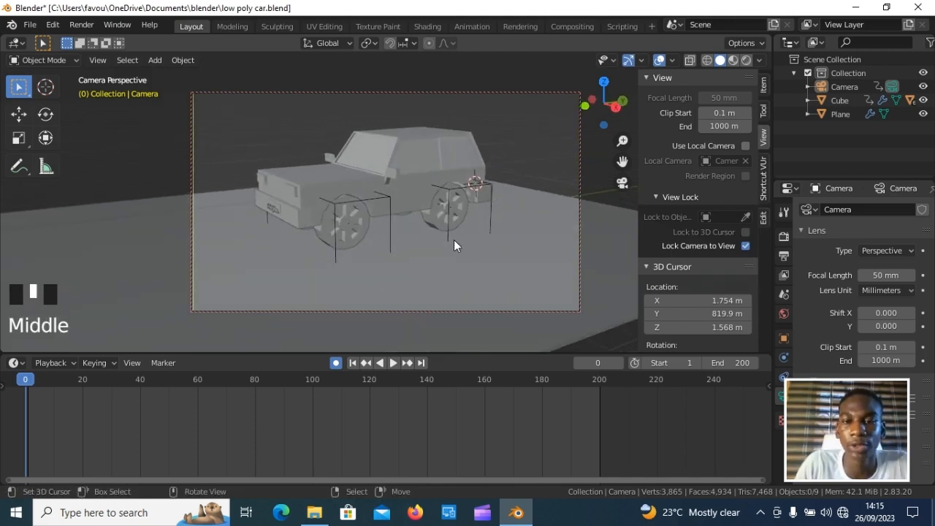
{"action": "left_click", "coordinate": [745, 245]}
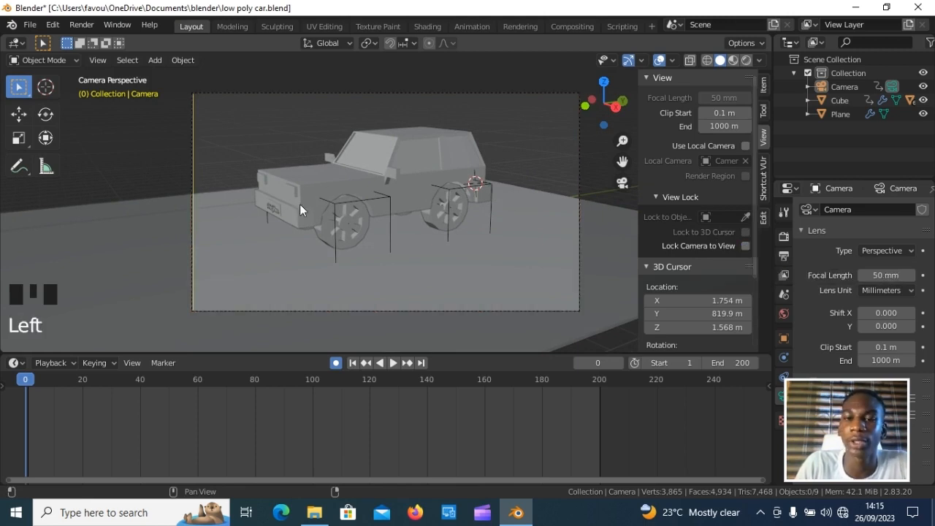
Leave the camera view and parent the camera to the car body using the Object option.
{"action": "middle_click_drag", "start_coordinate": [85, 229], "coordinate": [117, 241]}
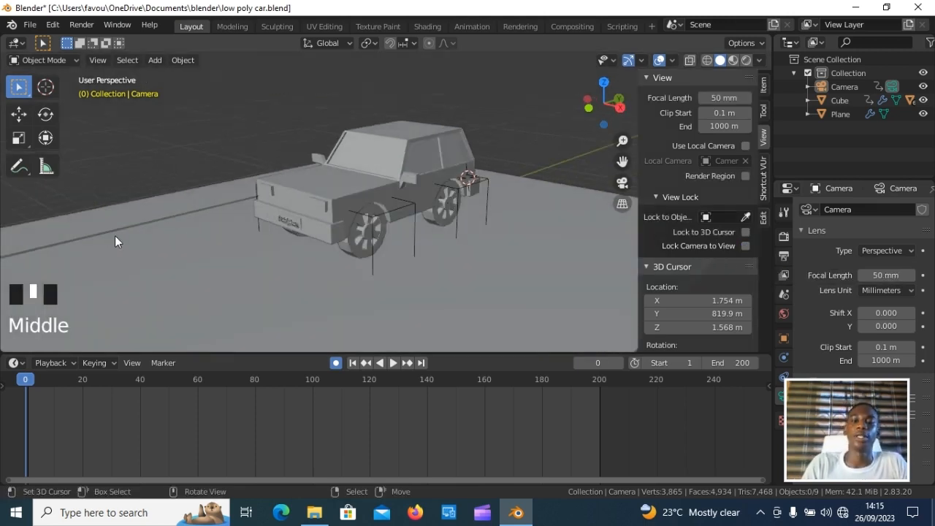
{"action": "scroll", "coordinate": [139, 248], "scroll_direction": "down", "scroll_amount": 3}
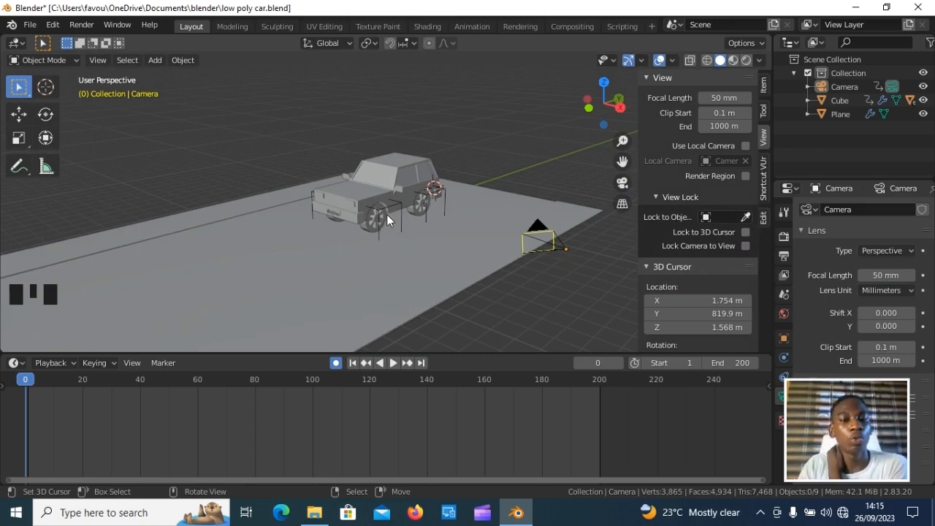
{"action": "right_click", "coordinate": [557, 246]}
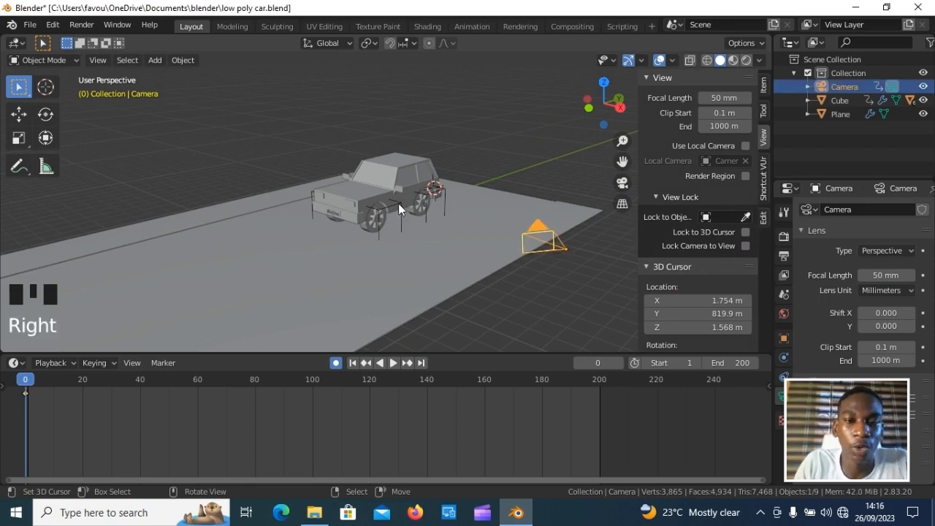
{"action": "right_click", "coordinate": [387, 175], "text": "shift"}
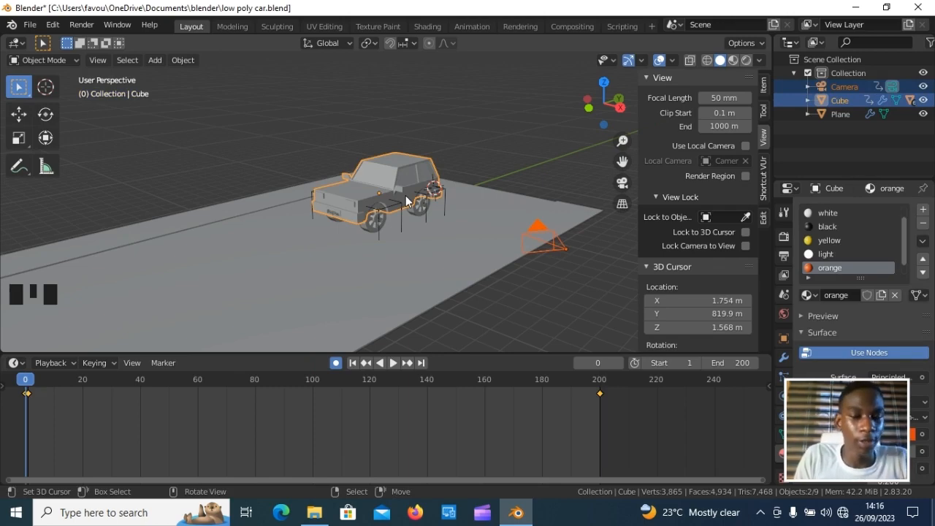
{"action": "key", "text": "ctrl+p"}
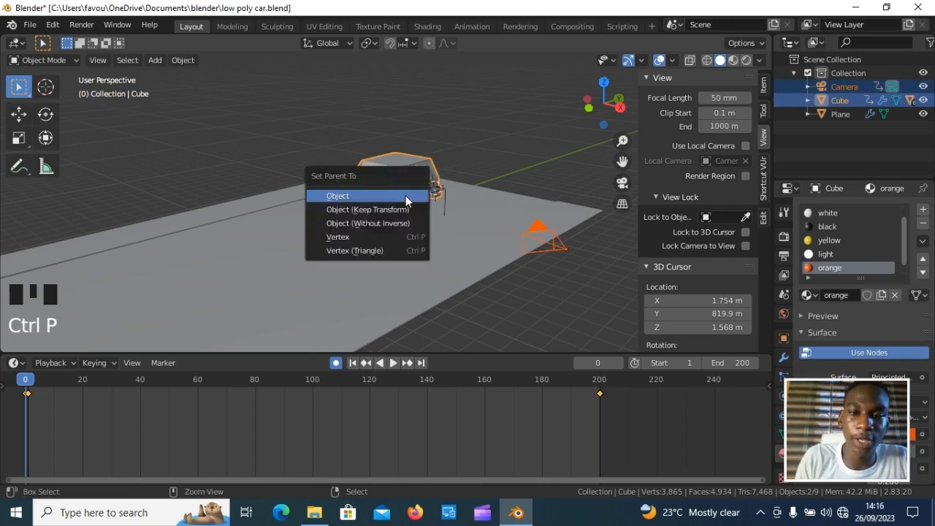
{"action": "left_click", "coordinate": [406, 195]}
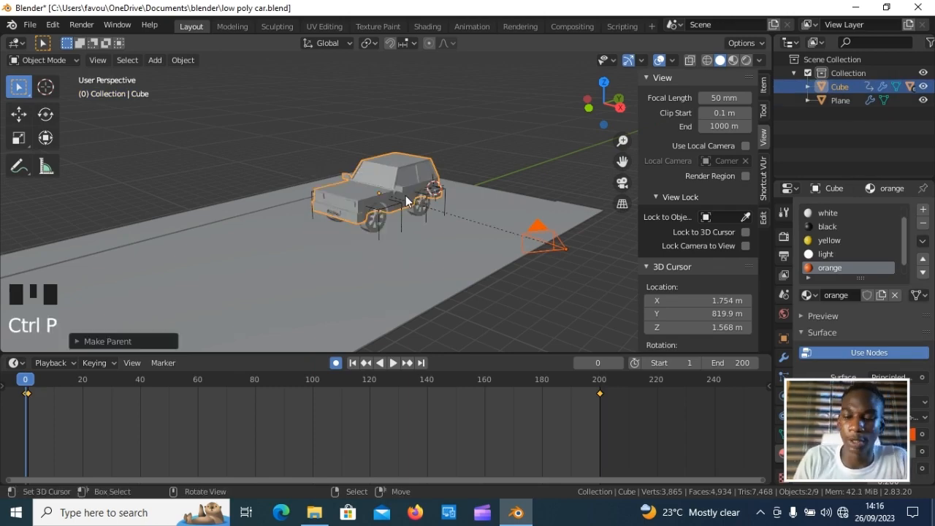
Play the animation briefly to check that the camera follows the car, and return to frame 0.
{"action": "key", "text": "space"}
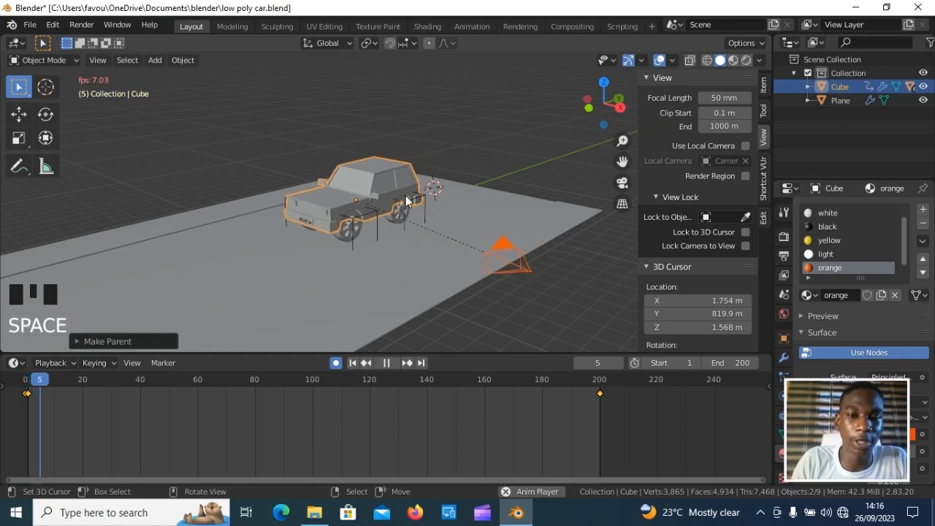
{"action": "key", "text": "space"}
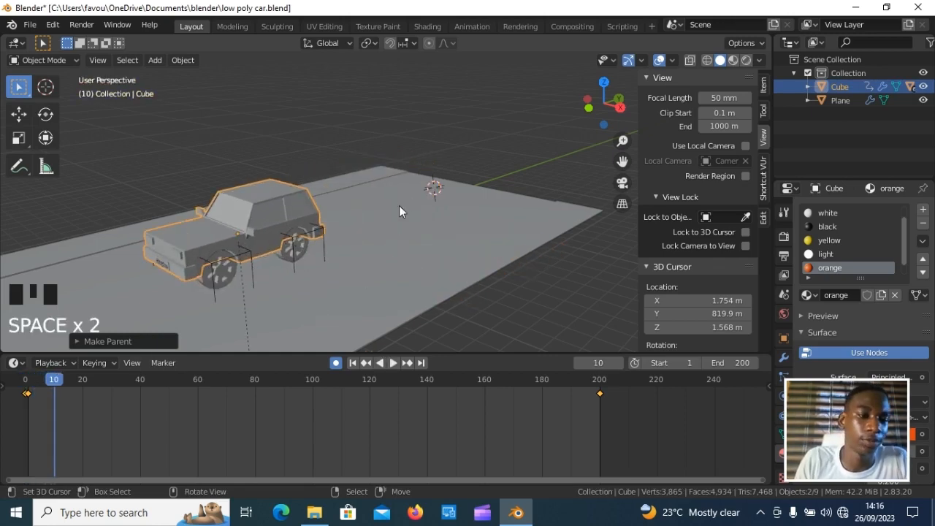
{"action": "left_click", "coordinate": [26, 380]}
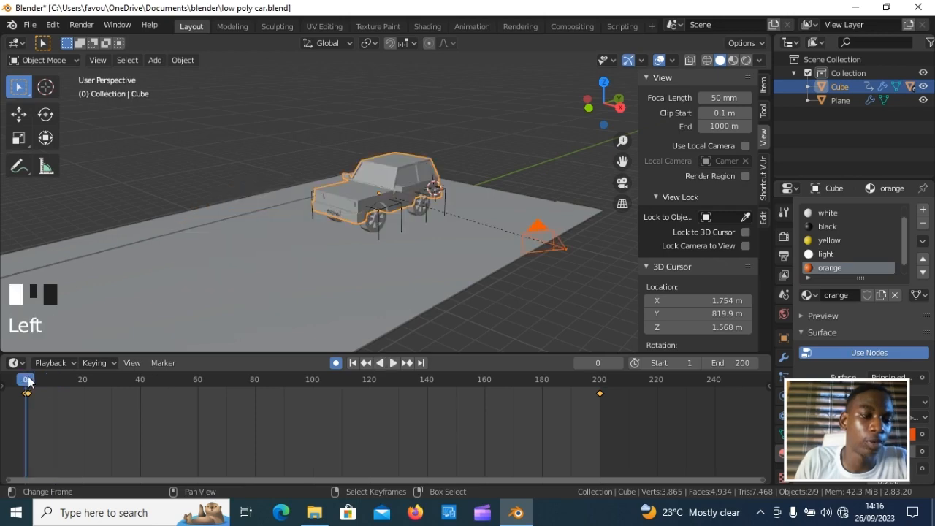
Select the camera, look through it, and play the animation to check the car's framing along the road.
{"action": "right_click", "coordinate": [555, 241]}
{"action": "left_click", "coordinate": [104, 61]}
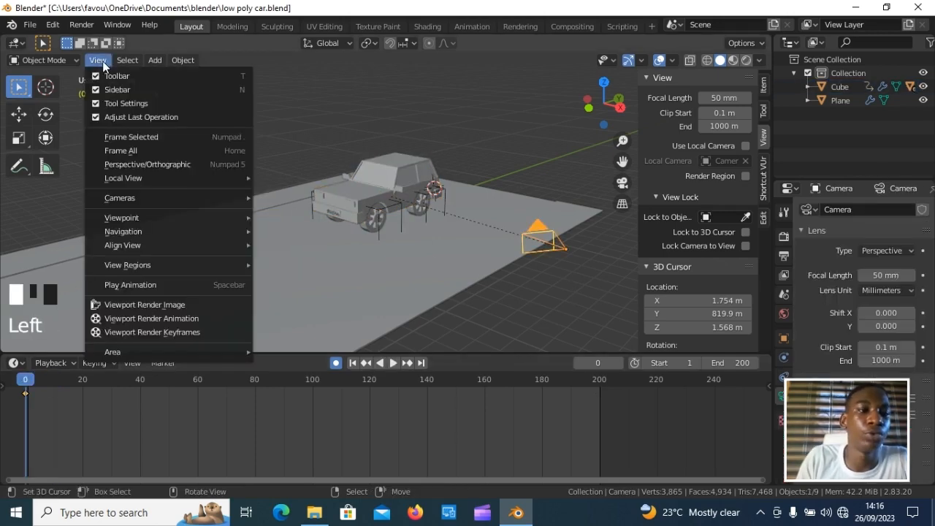
{"action": "mouse_move", "coordinate": [149, 211]}
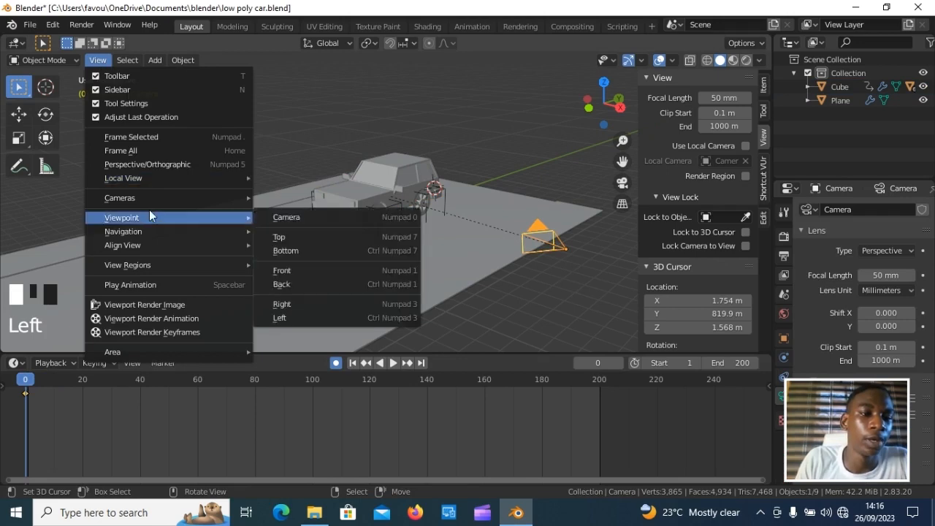
{"action": "left_click", "coordinate": [319, 217]}
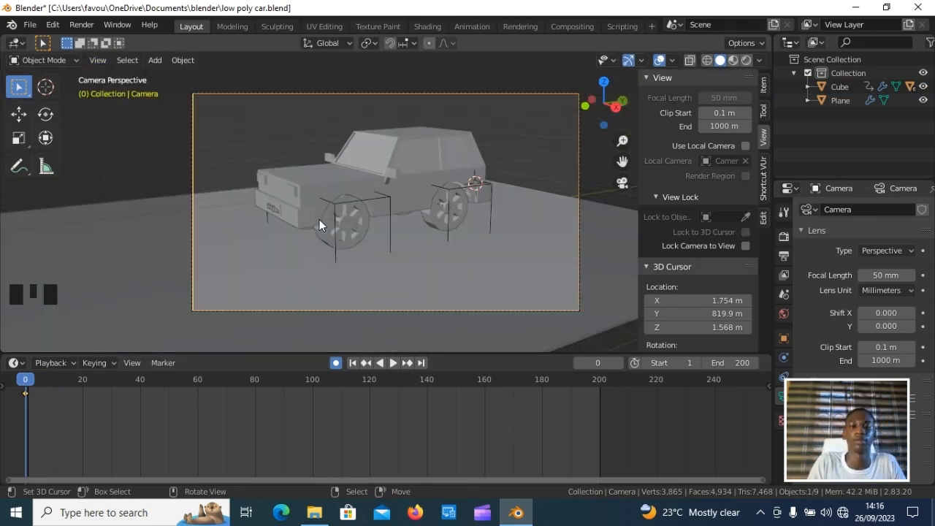
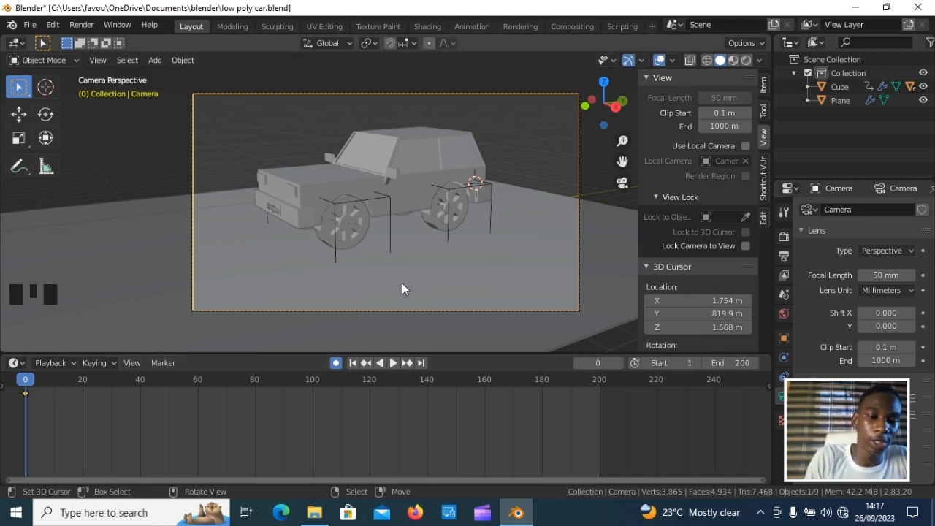
{"action": "left_click", "coordinate": [394, 363]}
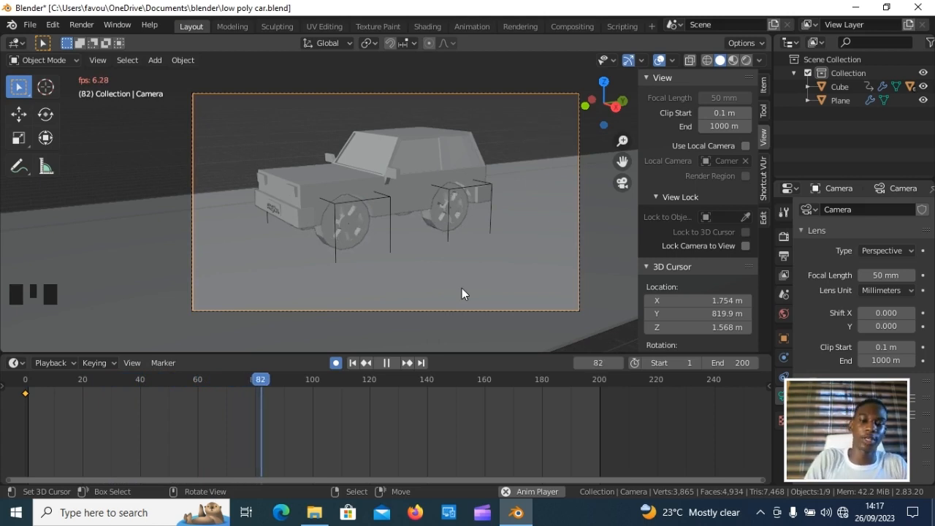
{"action": "key", "text": "space"}
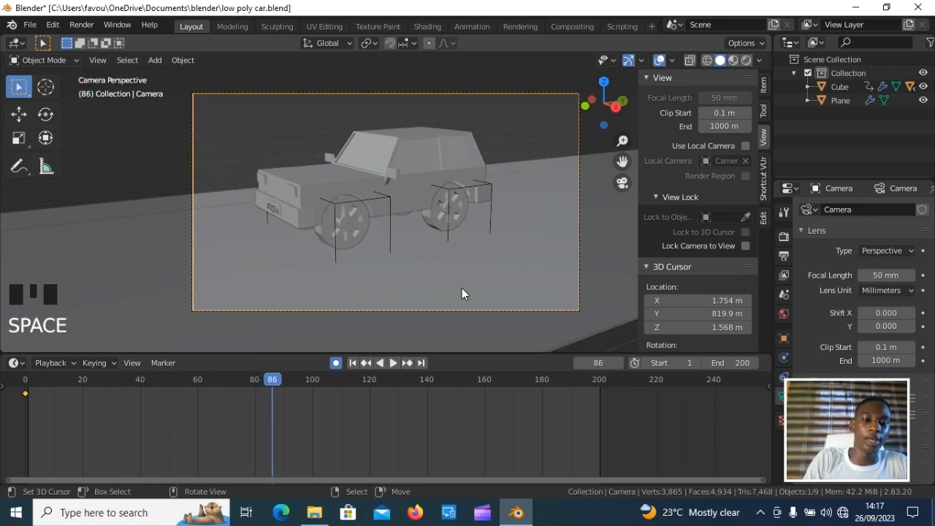
Go back to frame 1 and switch the viewport to Material Preview shading.
{"action": "left_click", "coordinate": [28, 382]}
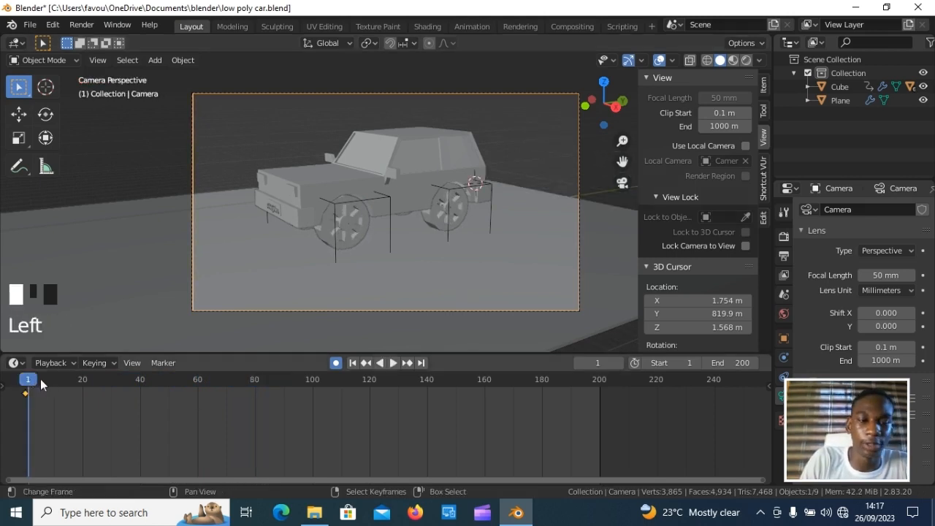
{"action": "left_click", "coordinate": [730, 63]}
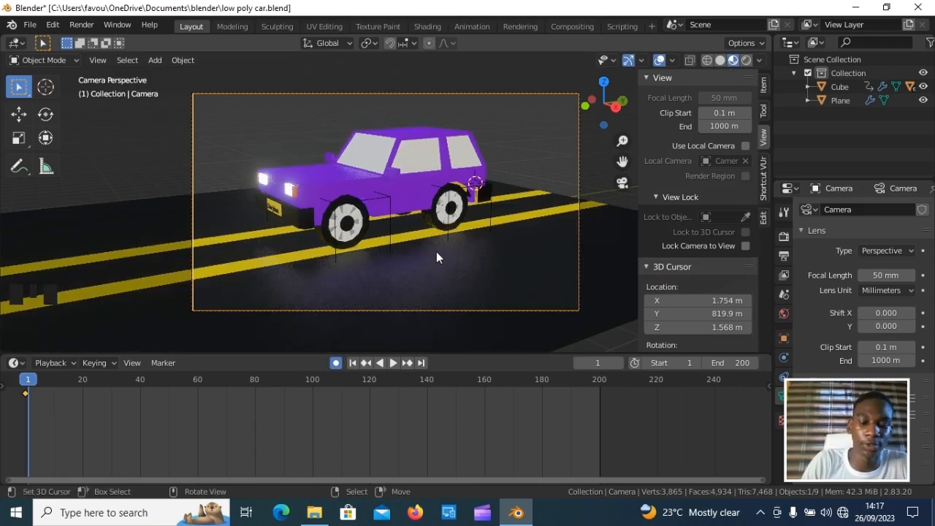
Play the car animation through the camera view and stop it near the end of the timeline.
{"action": "key", "text": "space"}
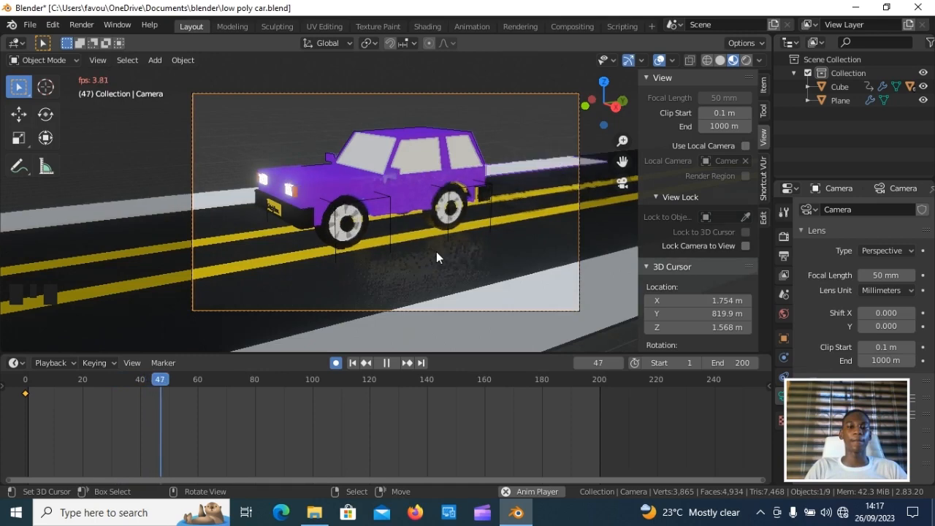
{"action": "key", "text": "space"}
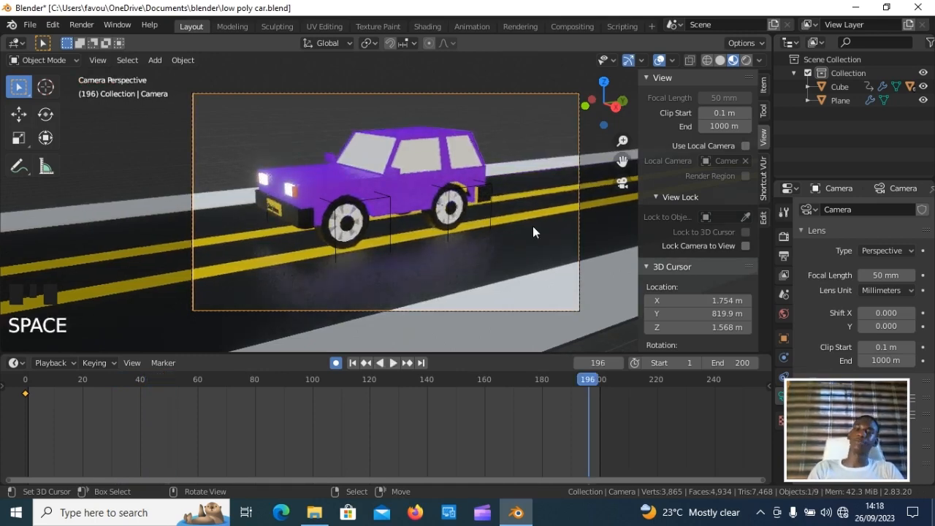
Switch the viewport to solid shading and leave the camera view to frame the car and the long road.
{"action": "left_click", "coordinate": [721, 60]}
{"action": "middle_click_drag", "start_coordinate": [173, 271], "coordinate": [183, 272]}
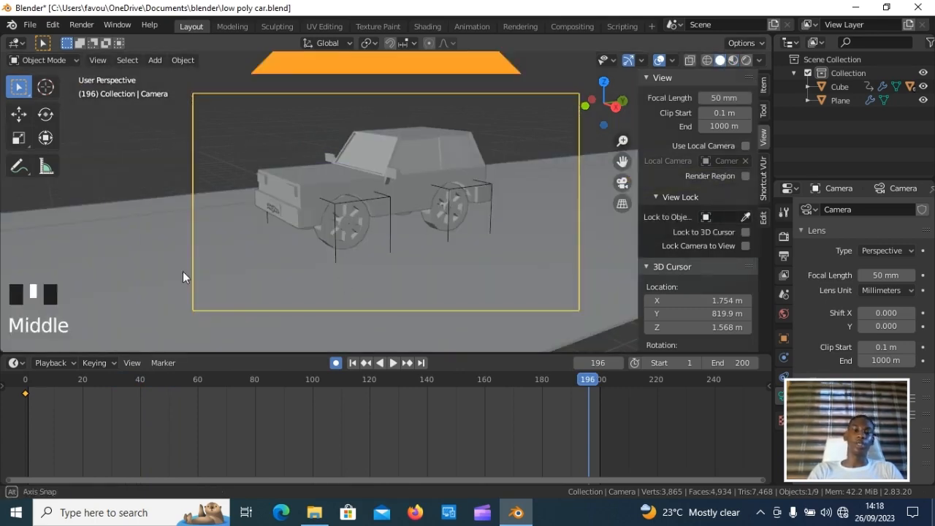
{"action": "scroll", "coordinate": [183, 271], "scroll_direction": "down", "scroll_amount": 3}
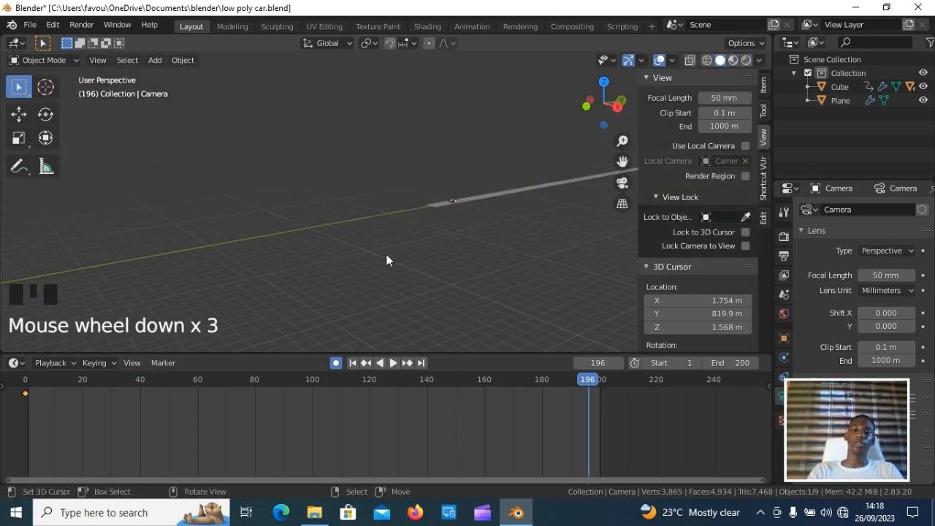
{"action": "scroll", "coordinate": [456, 240], "scroll_direction": "up", "scroll_amount": 5}
{"action": "scroll", "coordinate": [500, 289], "scroll_direction": "down", "scroll_amount": 4}
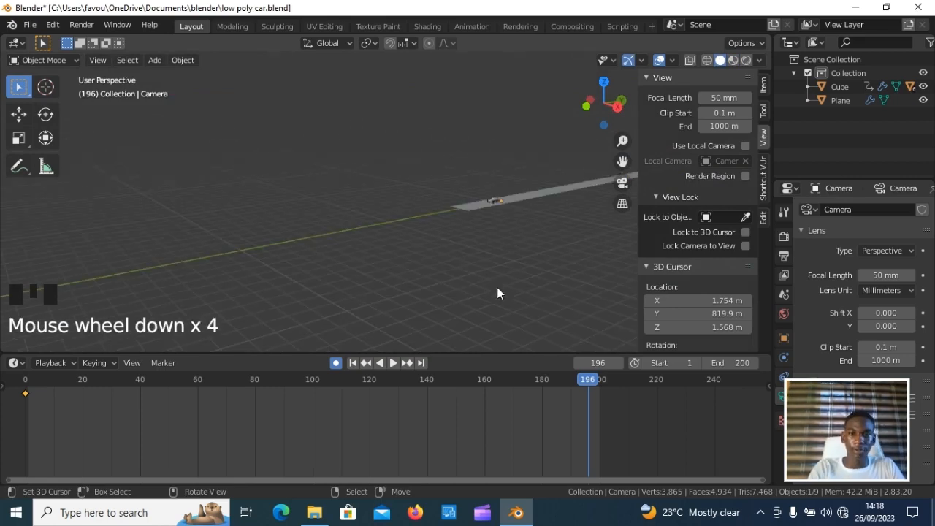
{"action": "middle_click_drag", "start_coordinate": [522, 282], "coordinate": [422, 292], "text": "shift"}
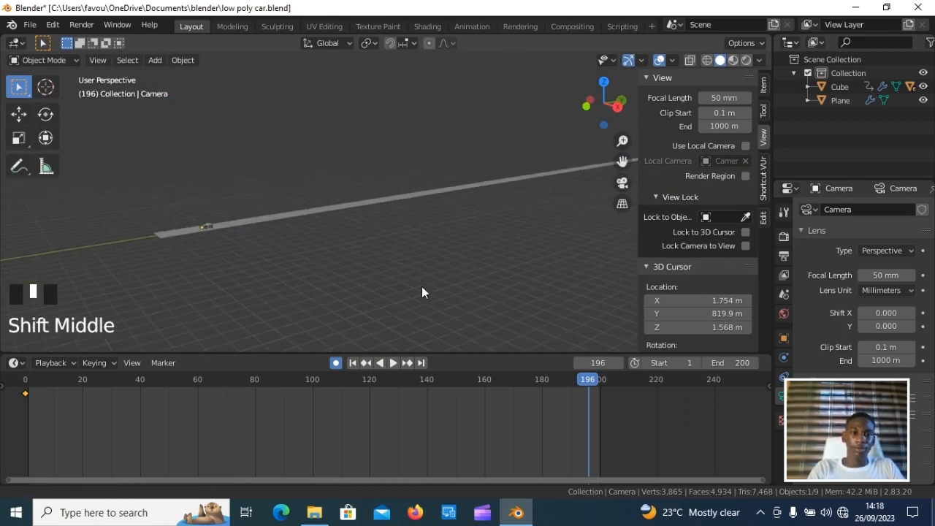
{"action": "scroll", "coordinate": [408, 271], "scroll_direction": "up", "scroll_amount": 3}
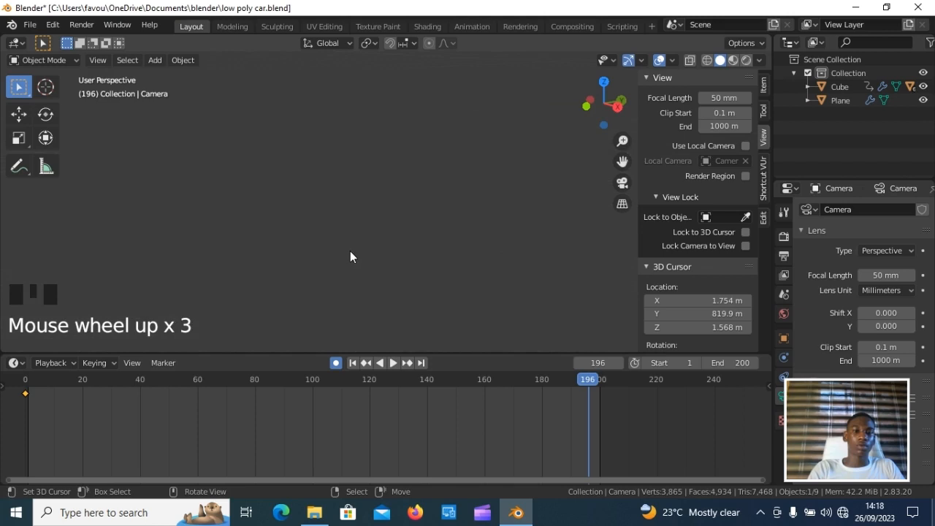
{"action": "scroll", "coordinate": [351, 252], "scroll_direction": "down", "scroll_amount": 2}
{"action": "middle_click_drag", "start_coordinate": [342, 254], "coordinate": [392, 258], "text": "shift"}
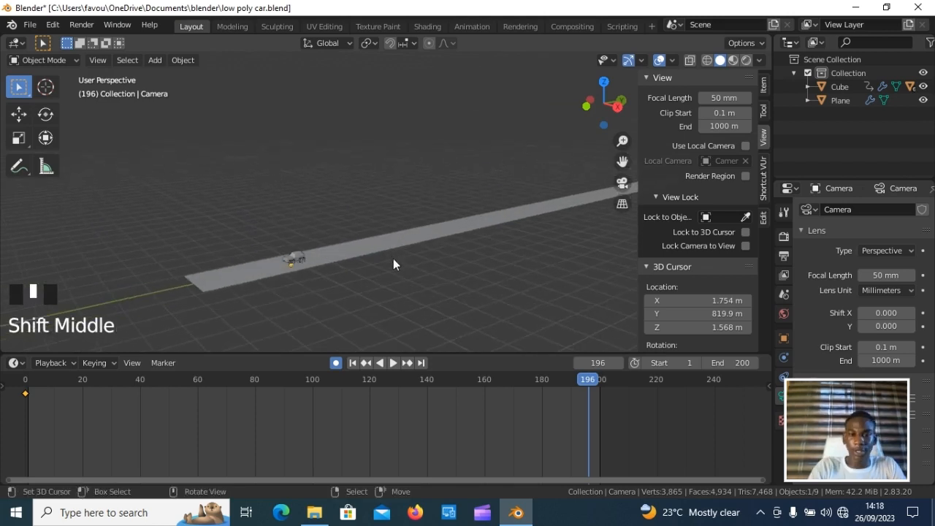
Insert a Location keyframe on the car body at frame 180.
{"action": "left_click", "coordinate": [530, 379]}
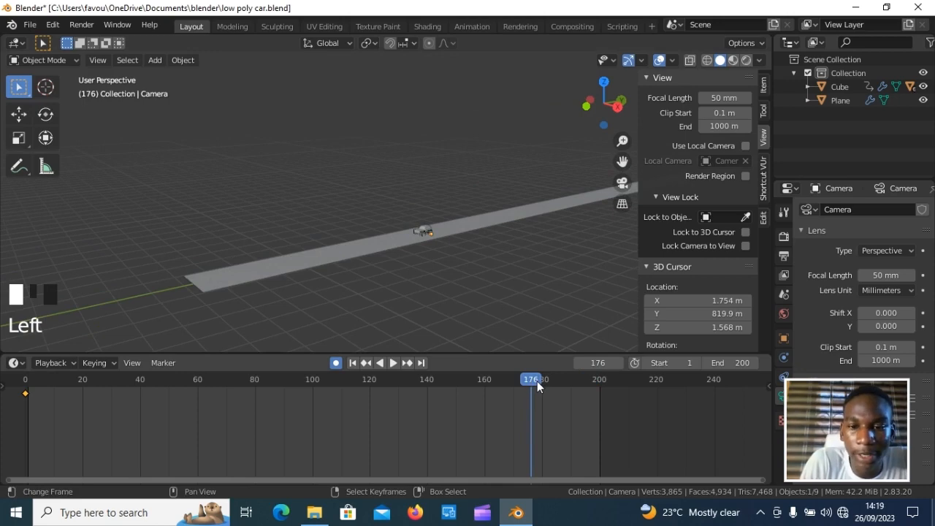
{"action": "key", "text": "Right"}
{"action": "key", "text": "Right"}
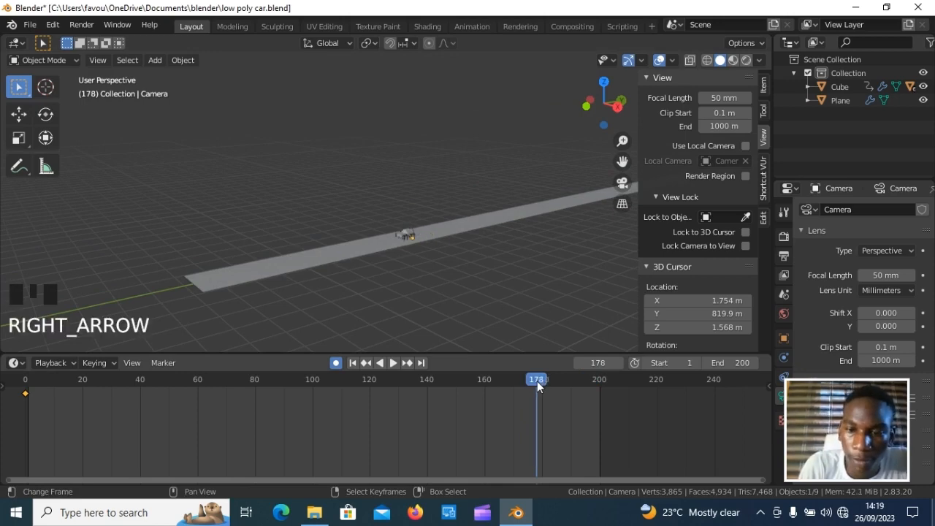
{"action": "left_click", "coordinate": [600, 363]}
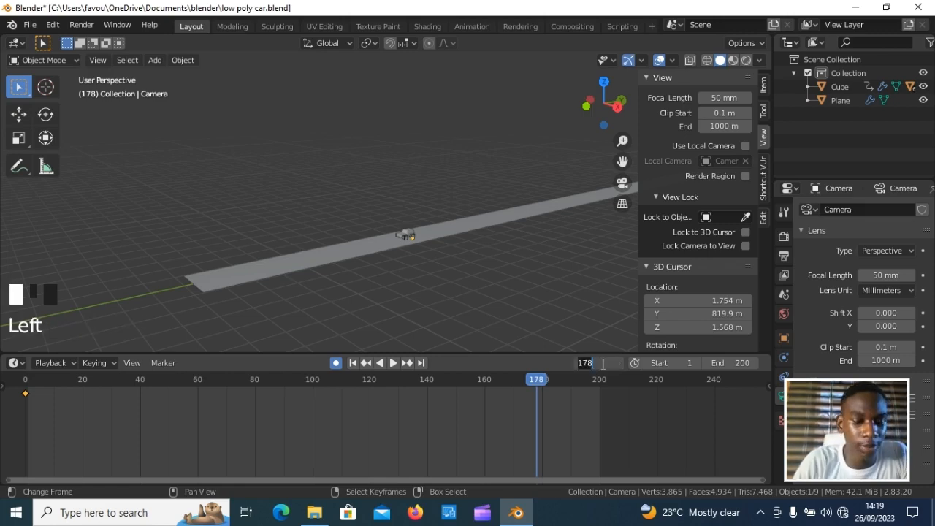
{"action": "type", "text": "180"}
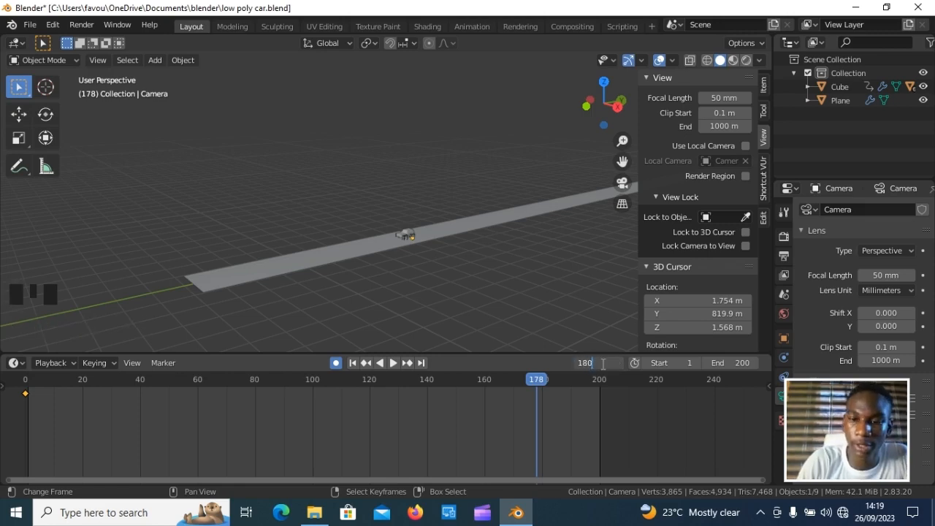
{"action": "key", "text": "Return"}
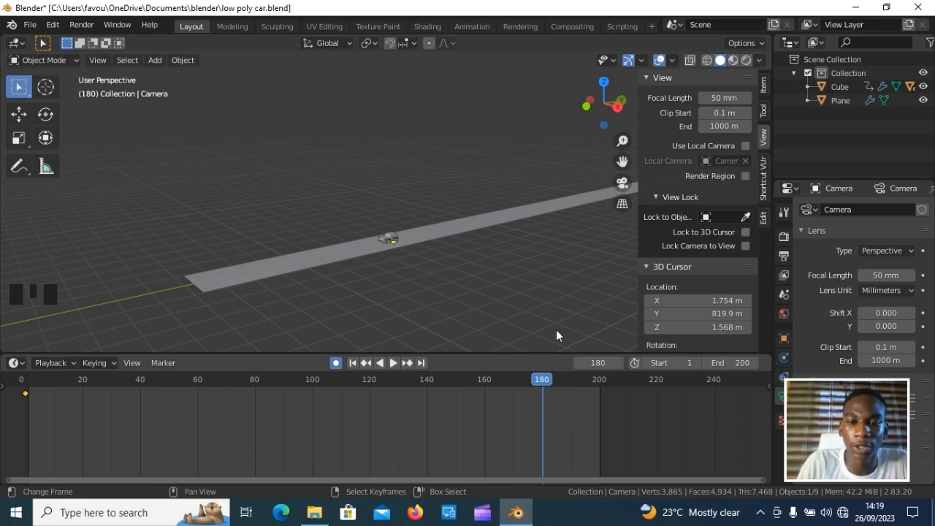
{"action": "right_click", "coordinate": [387, 234]}
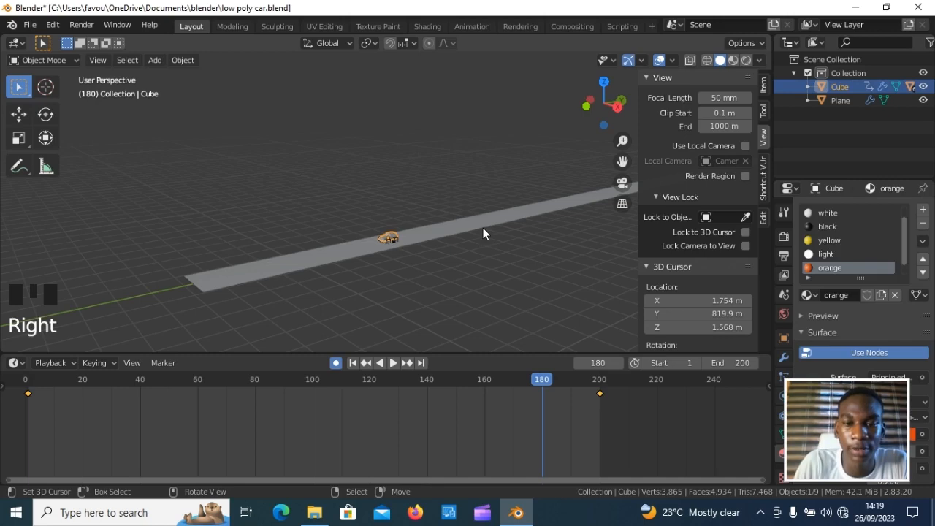
{"action": "scroll", "coordinate": [483, 232], "scroll_direction": "up", "scroll_amount": 3}
{"action": "scroll", "coordinate": [482, 229], "scroll_direction": "down", "scroll_amount": 4}
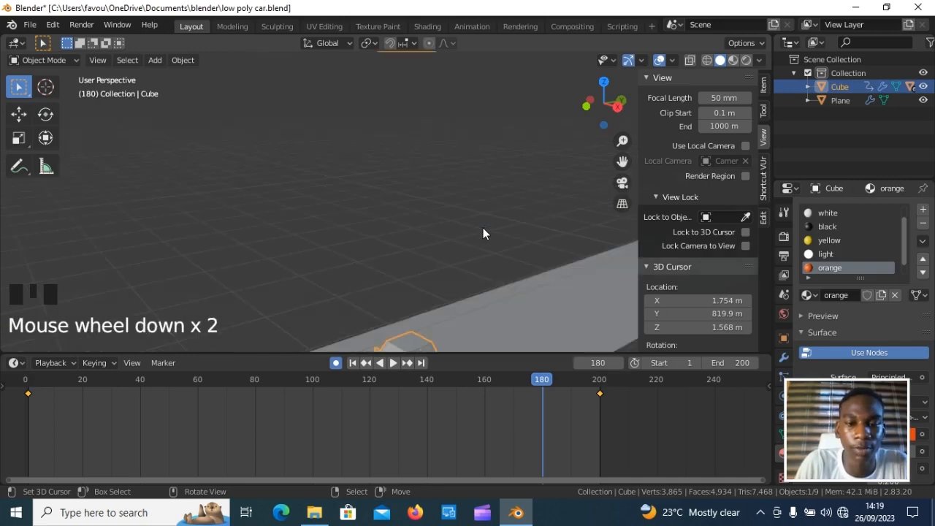
{"action": "scroll", "coordinate": [483, 228], "scroll_direction": "up", "scroll_amount": 1}
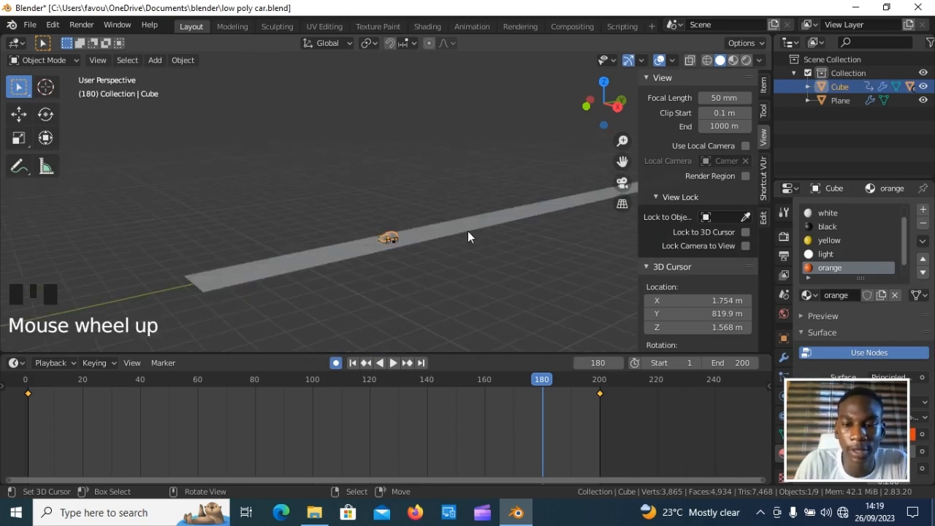
{"action": "key", "text": "i"}
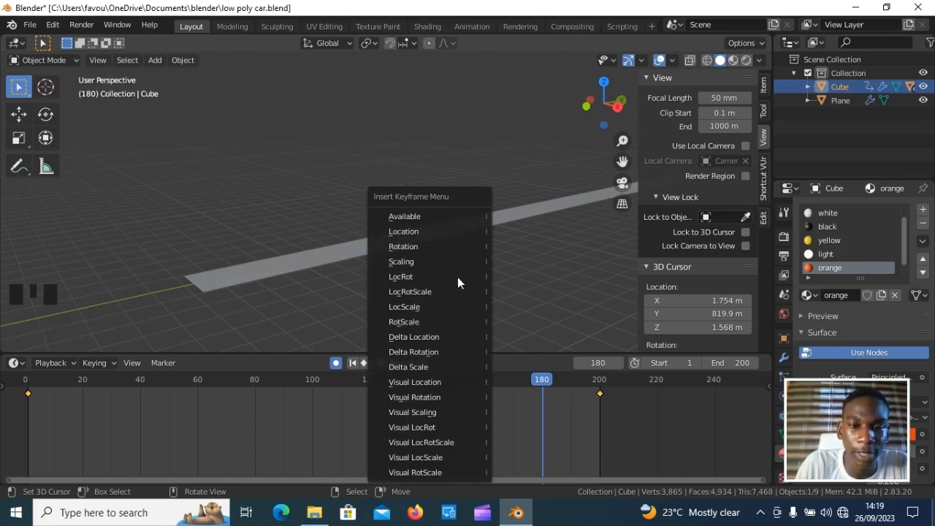
{"action": "left_click", "coordinate": [459, 235]}
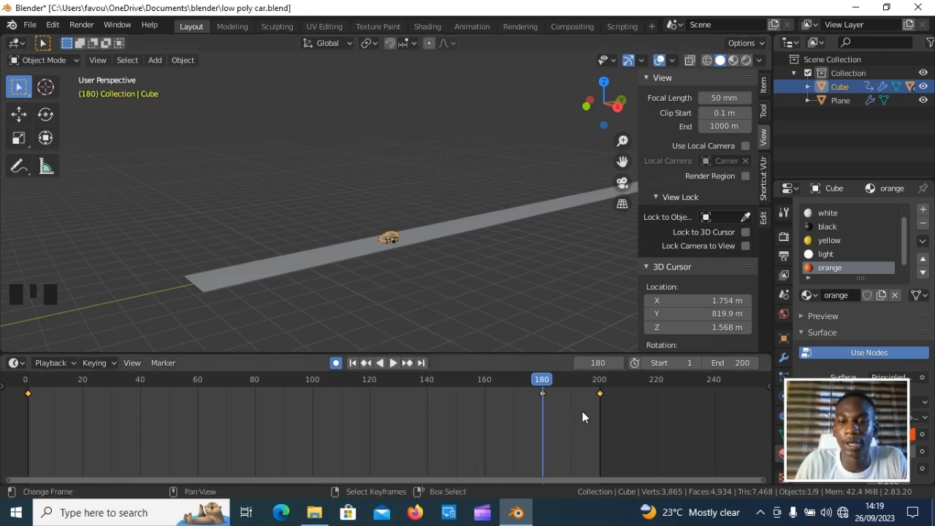
At frame 200, move the car body about 27.58 m along the global Y axis, back towards its frame 180 position.
{"action": "left_click", "coordinate": [601, 398]}
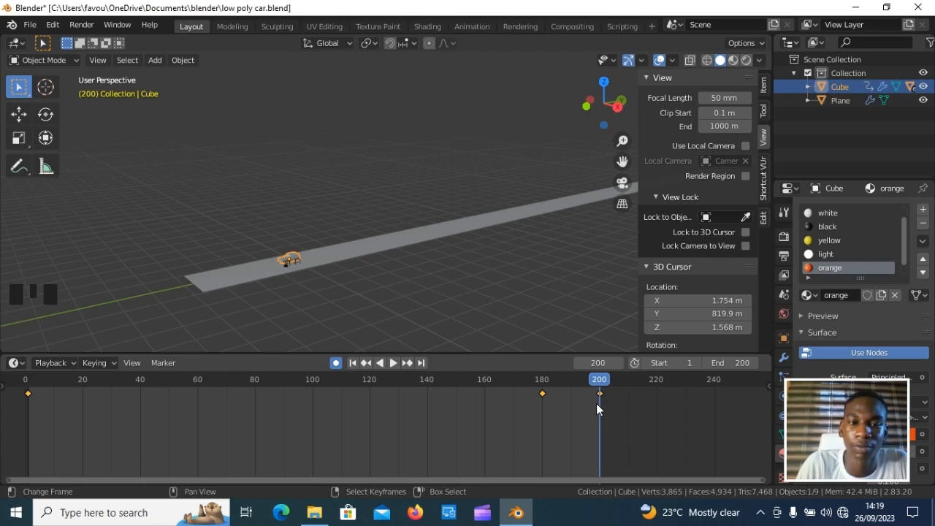
{"action": "left_click", "coordinate": [540, 400]}
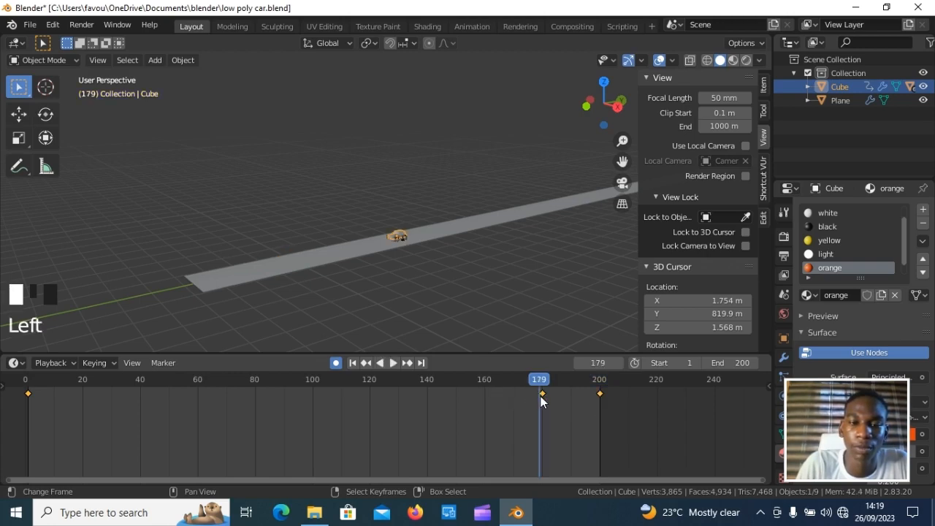
{"action": "left_click", "coordinate": [600, 393]}
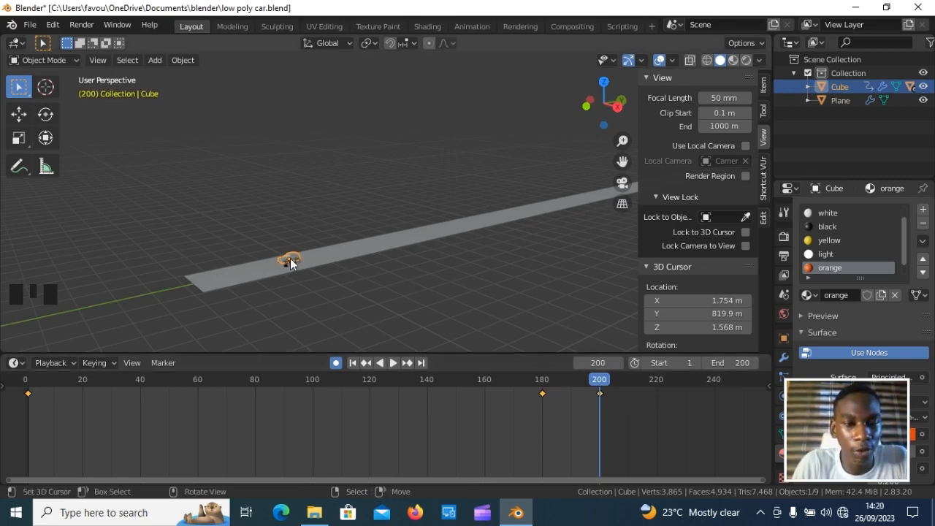
{"action": "key", "text": "g"}
{"action": "key", "text": "y"}
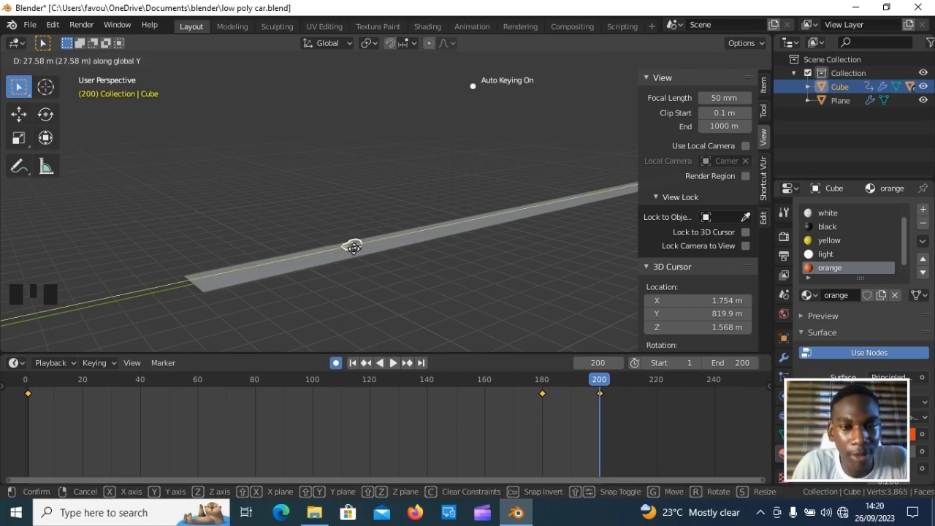
{"action": "left_click", "coordinate": [354, 248]}
Move the car body slightly farther along Y at frame 200 and compare its position with that around frame 180.
{"action": "left_click", "coordinate": [543, 388]}
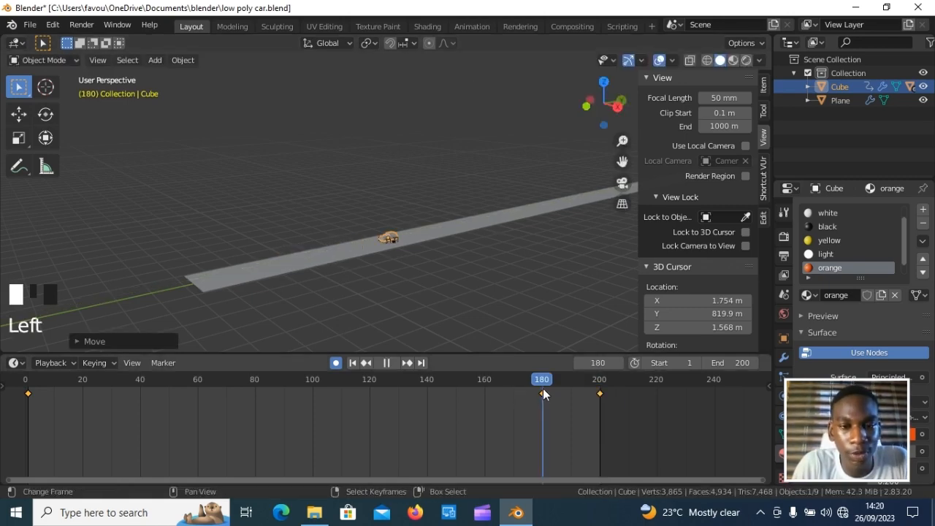
{"action": "left_click", "coordinate": [600, 391]}
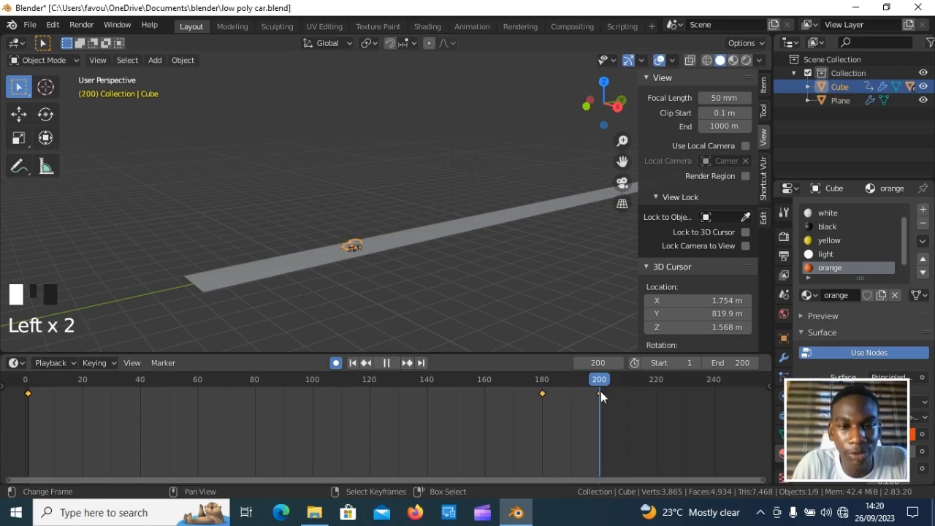
{"action": "key", "text": "g"}
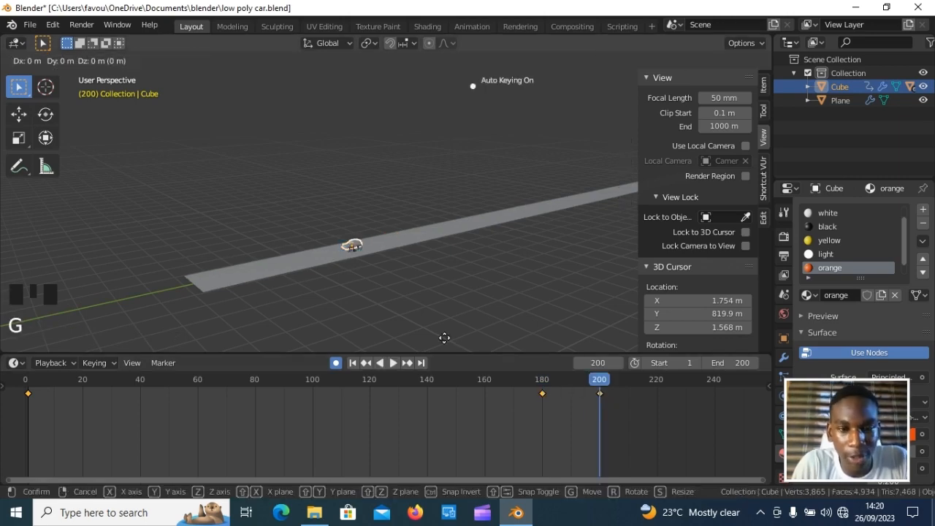
{"action": "key", "text": "y"}
{"action": "left_click", "coordinate": [455, 334]}
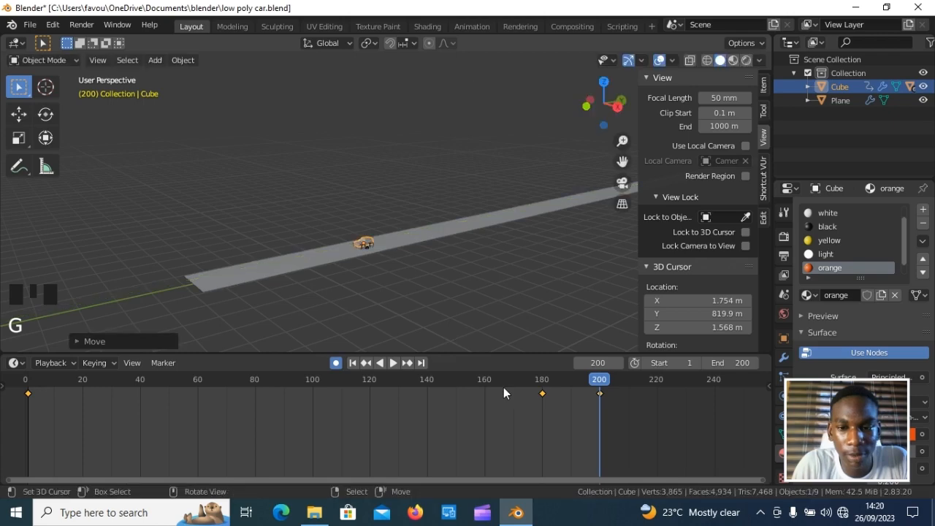
{"action": "left_click", "coordinate": [544, 392]}
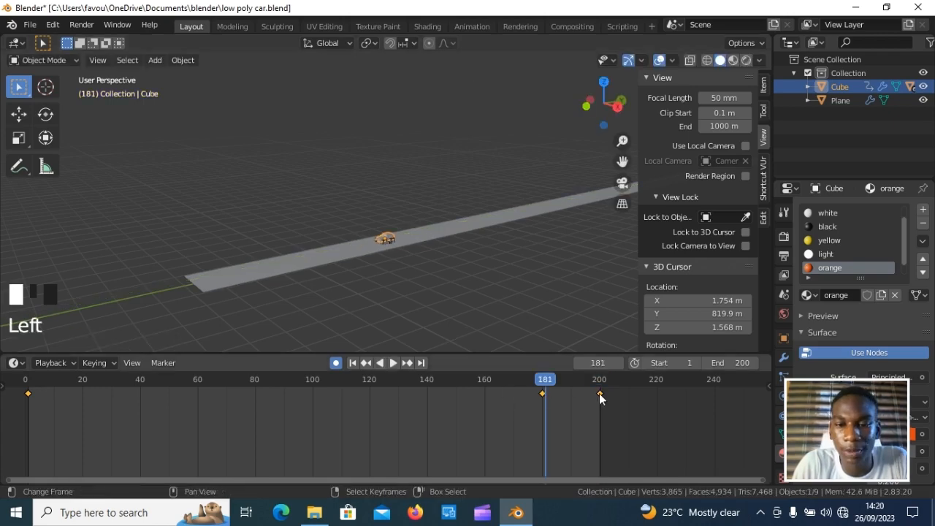
{"action": "left_click", "coordinate": [599, 392]}
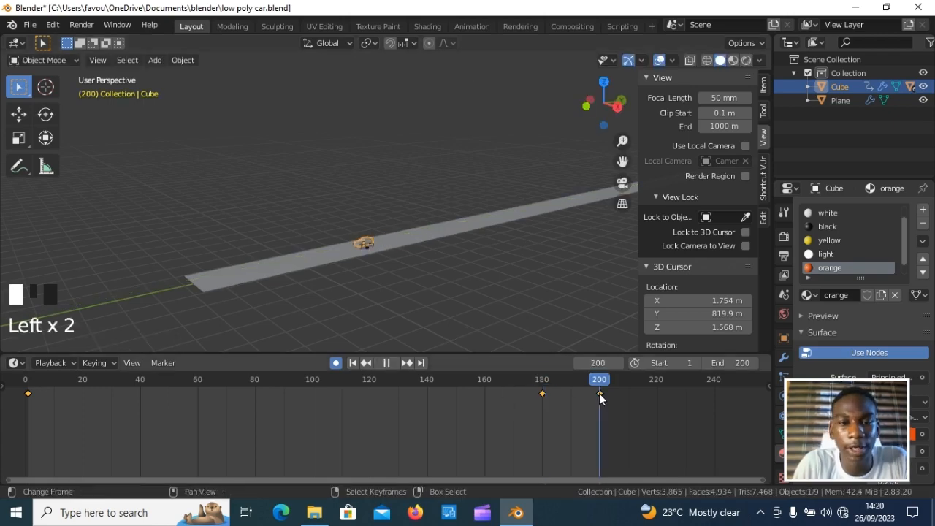
Play the animation from around frame 170 to check how the car slows down, and stop it after it loops.
{"action": "left_click", "coordinate": [511, 381]}
{"action": "key", "text": "space"}
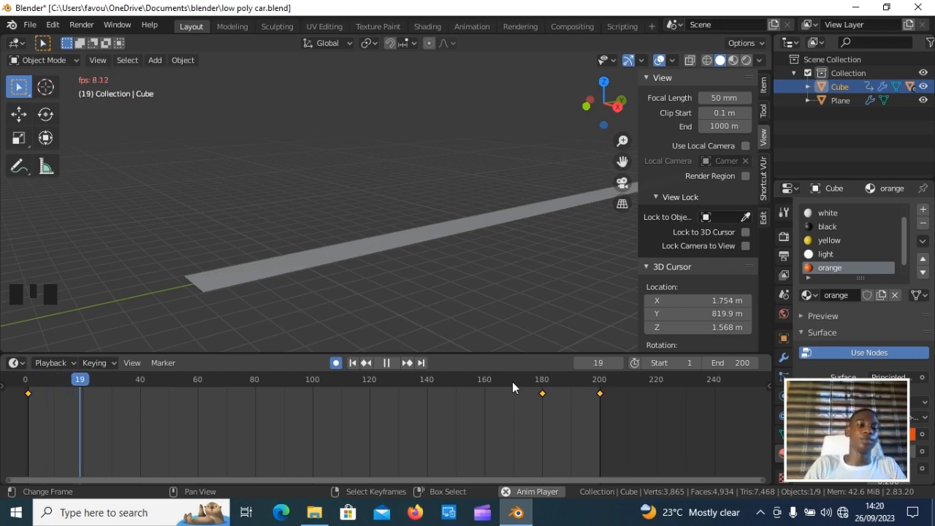
{"action": "key", "text": "space"}
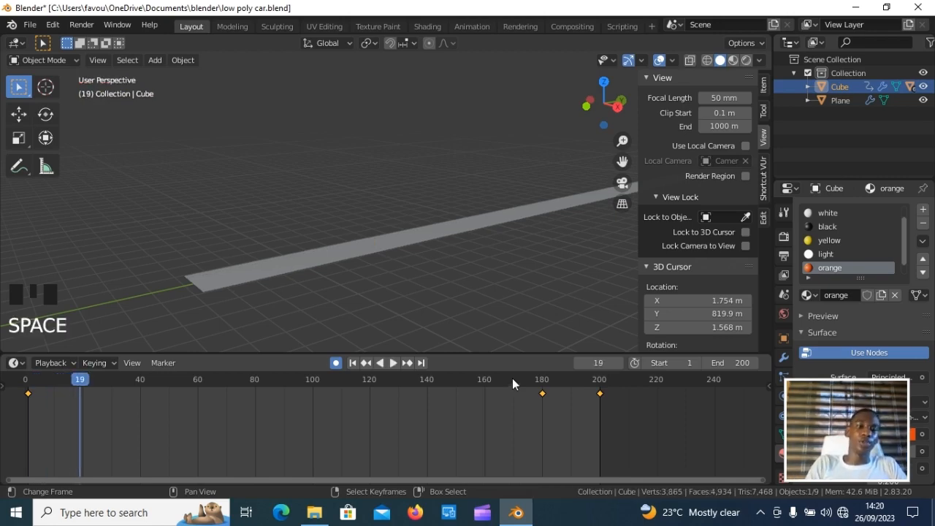
Switch the viewport to the camera viewpoint and set the playhead to frame 2.
{"action": "left_click", "coordinate": [96, 61]}
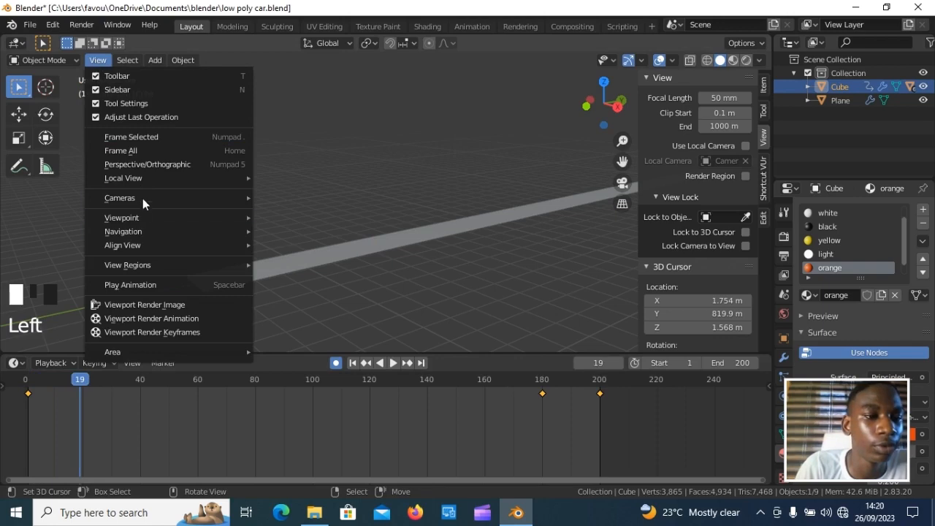
{"action": "mouse_move", "coordinate": [142, 197]}
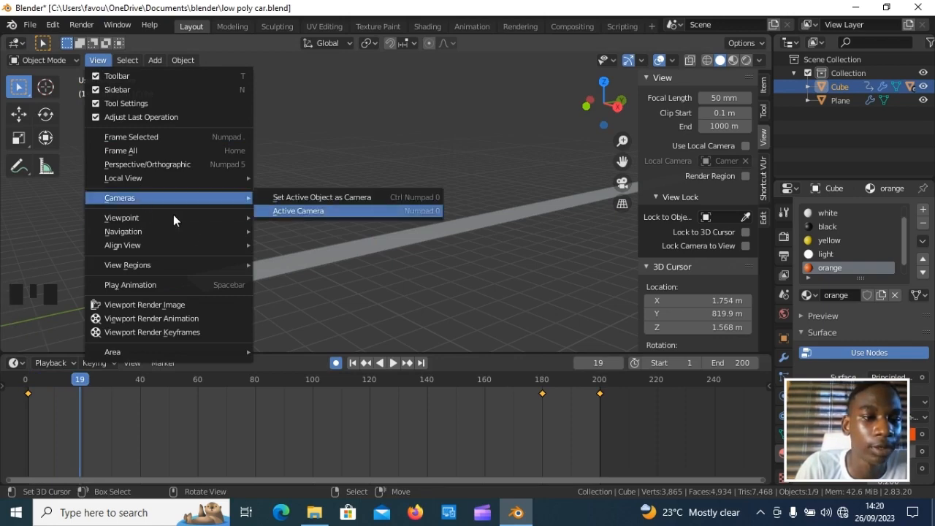
{"action": "mouse_move", "coordinate": [173, 217]}
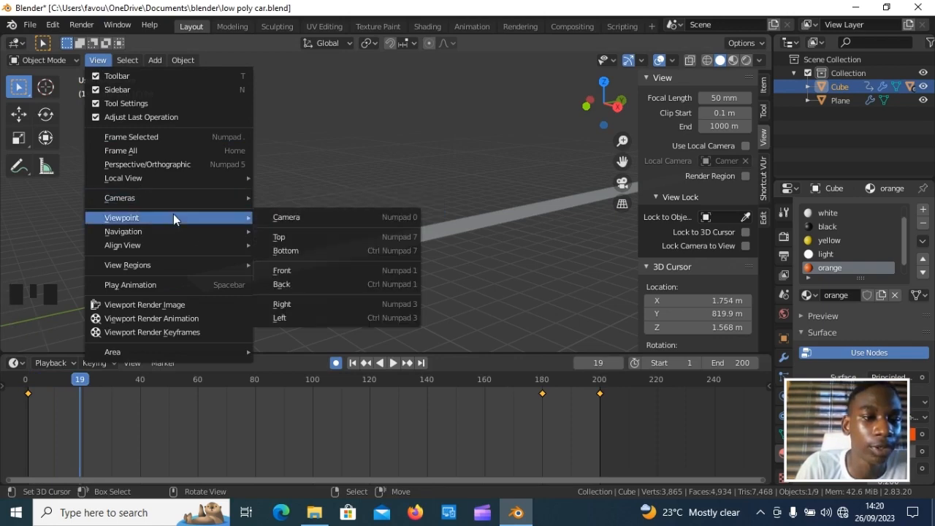
{"action": "left_click", "coordinate": [278, 219]}
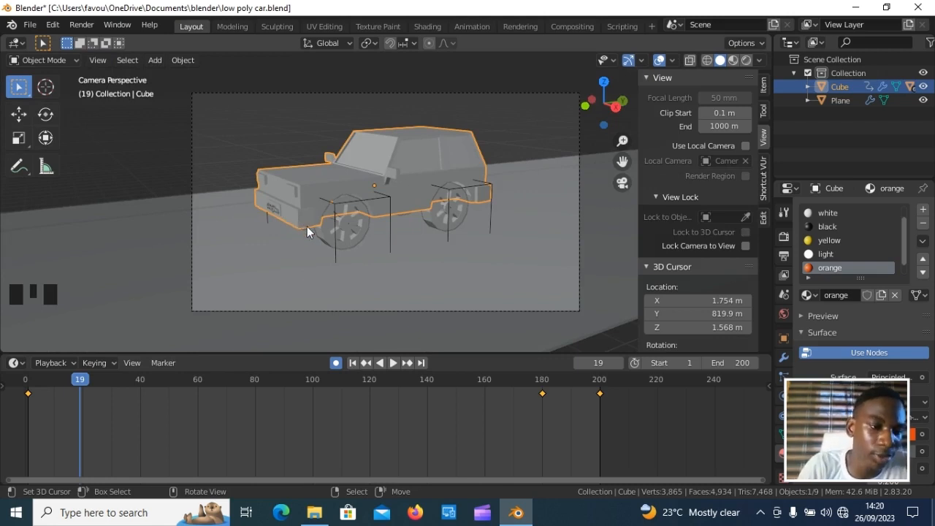
{"action": "left_click", "coordinate": [32, 381]}
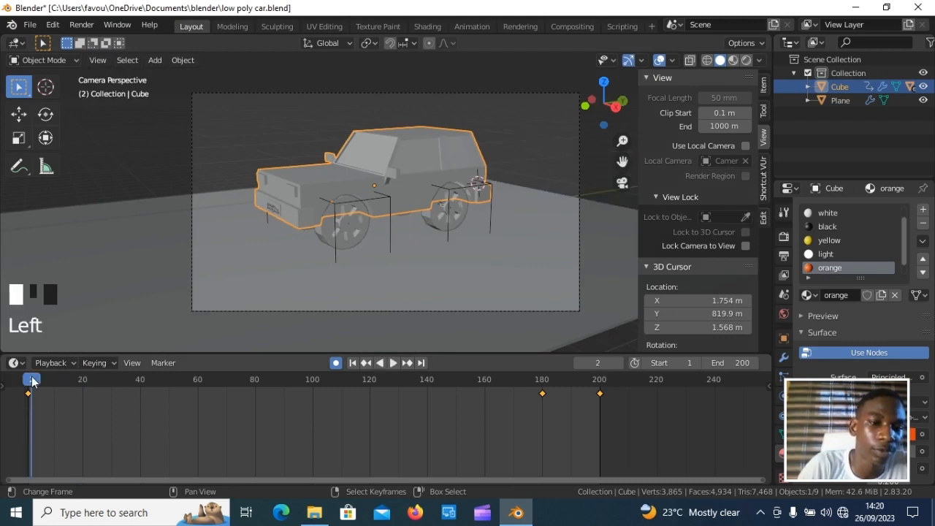
Play the animation through the camera to check the shot, stop it, and return the playhead to frame 1.
{"action": "key", "text": "space"}
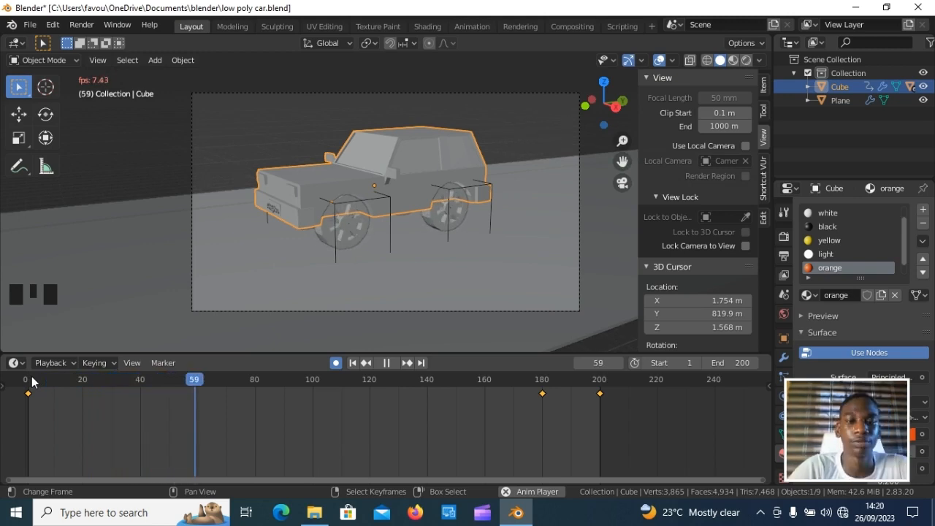
{"action": "key", "text": "Escape"}
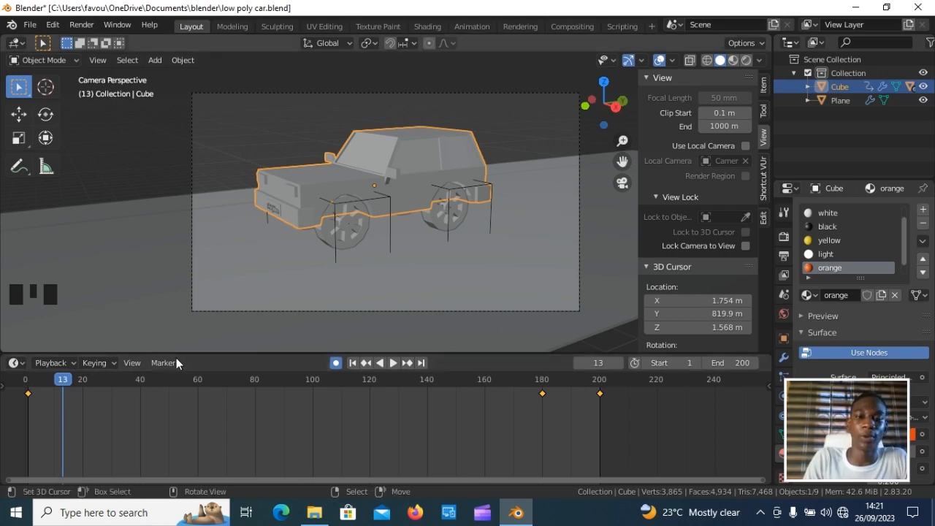
{"action": "left_click", "coordinate": [28, 382]}
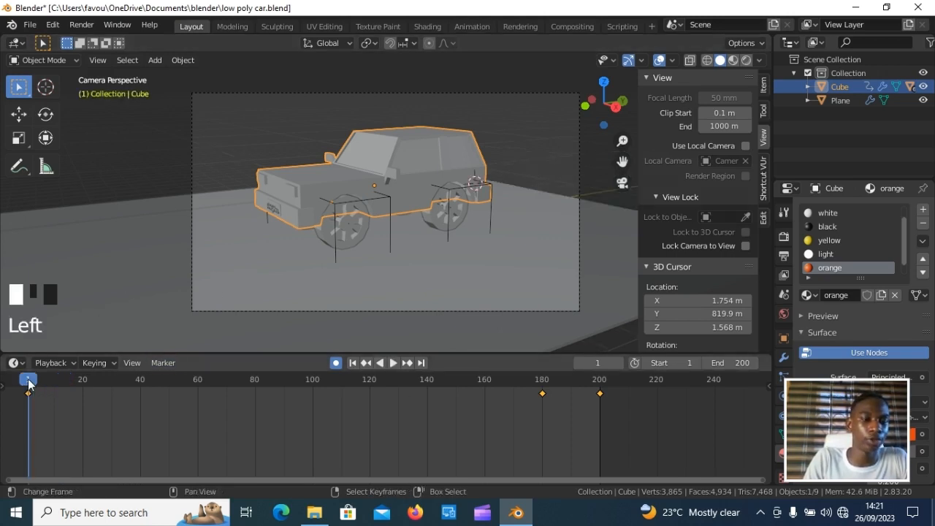
{"action": "right_click", "coordinate": [377, 311]}
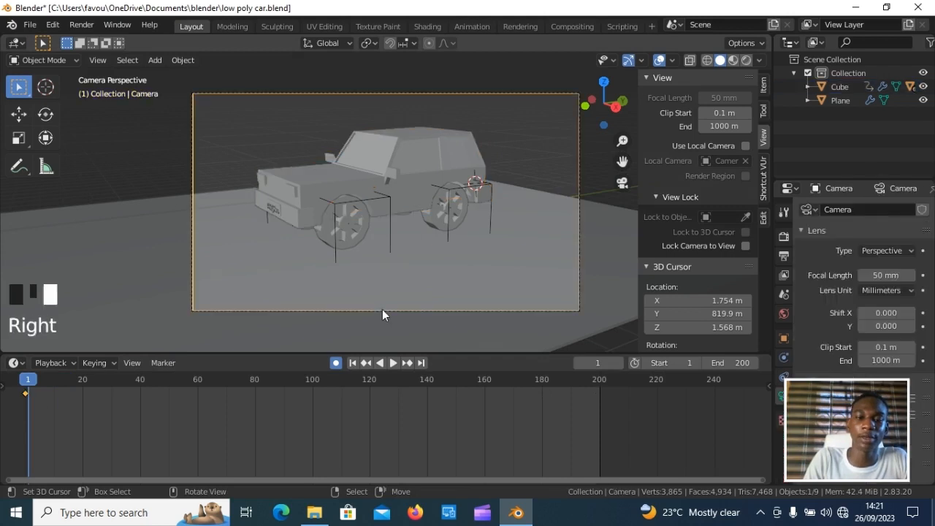
{"action": "left_click", "coordinate": [111, 382]}
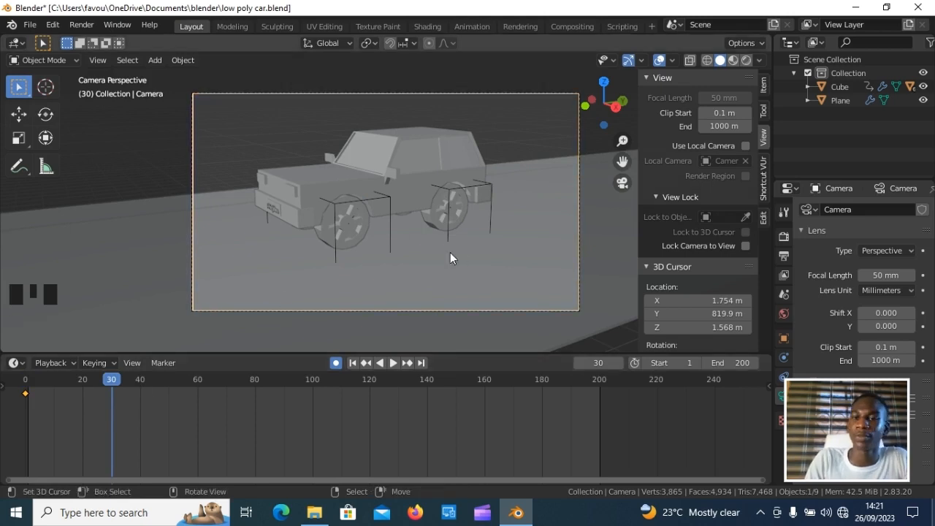
{"action": "left_click", "coordinate": [744, 246]}
{"action": "key", "text": "ctrl+shift+z"}
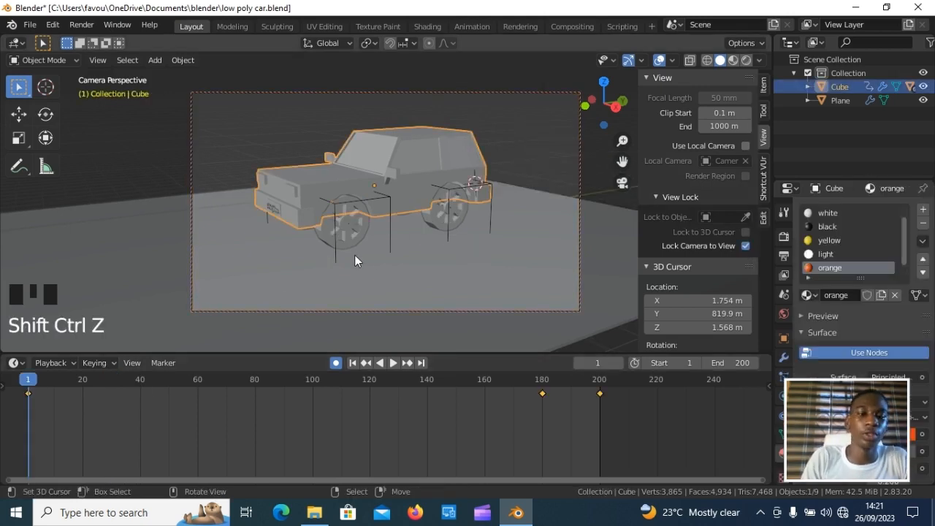
Set the playhead to frame 30 and turn off Lock Camera to View.
{"action": "left_click", "coordinate": [109, 376]}
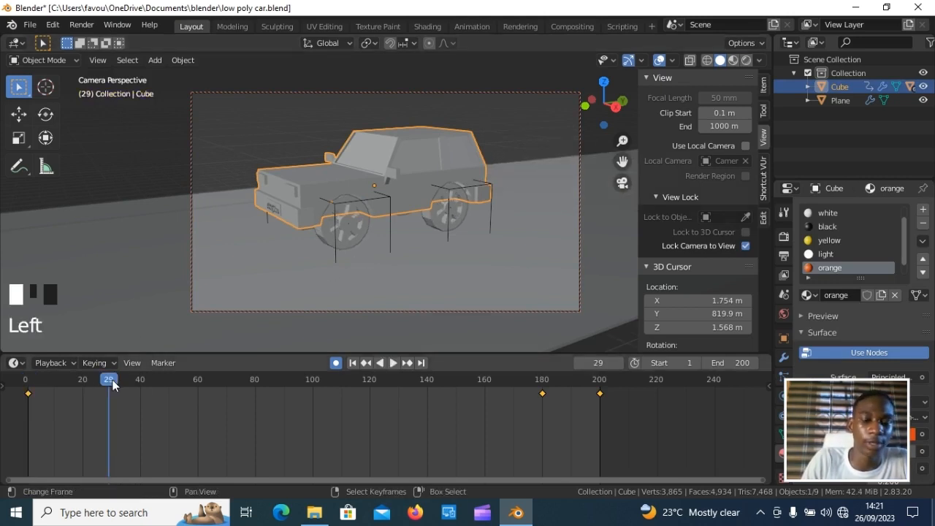
{"action": "key", "text": "Right"}
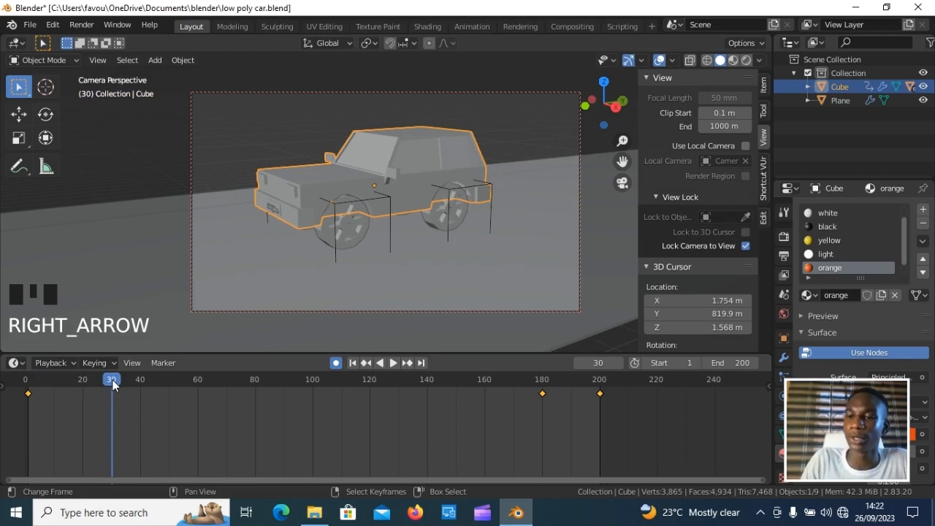
{"action": "left_click", "coordinate": [746, 246]}
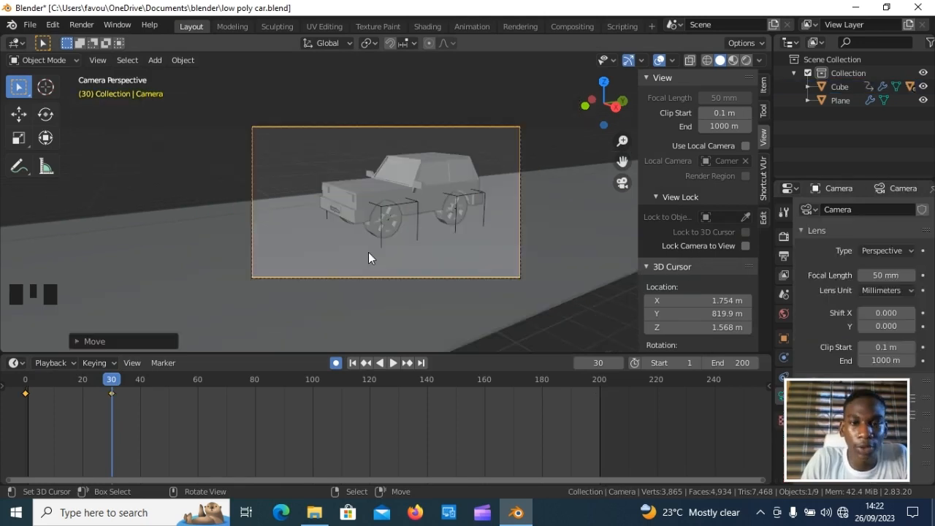
At frame 30, rotate the camera around the global Z axis and move it about 3.4 m to bring the car back into frame.
{"action": "key", "text": "r"}
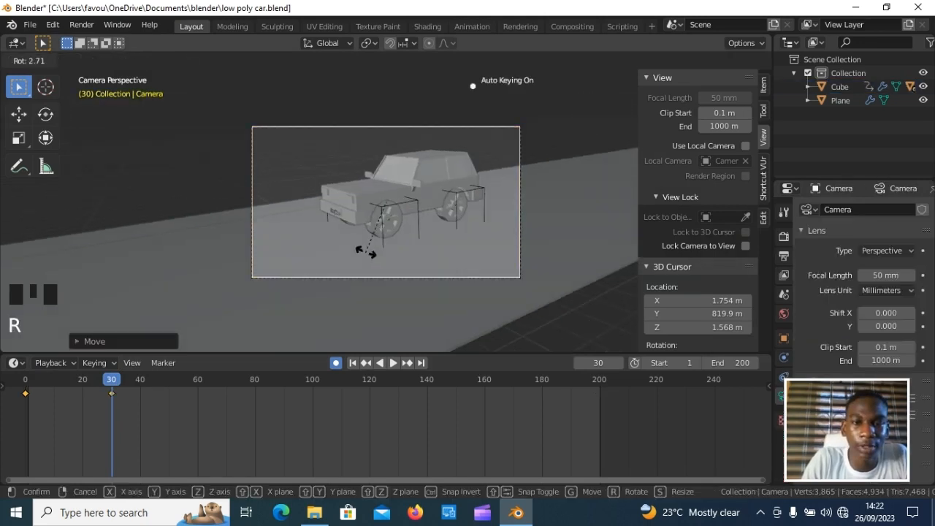
{"action": "key", "text": "z"}
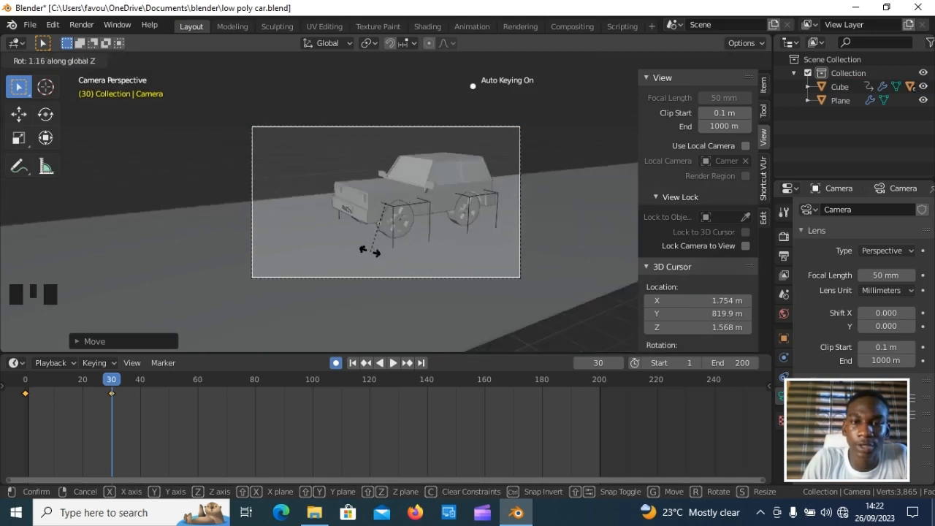
{"action": "left_click", "coordinate": [356, 251]}
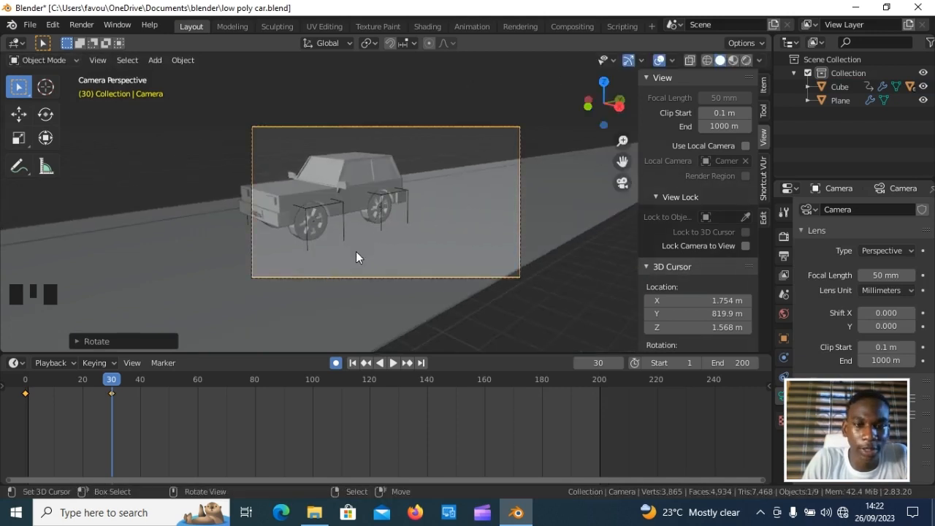
{"action": "key", "text": "g"}
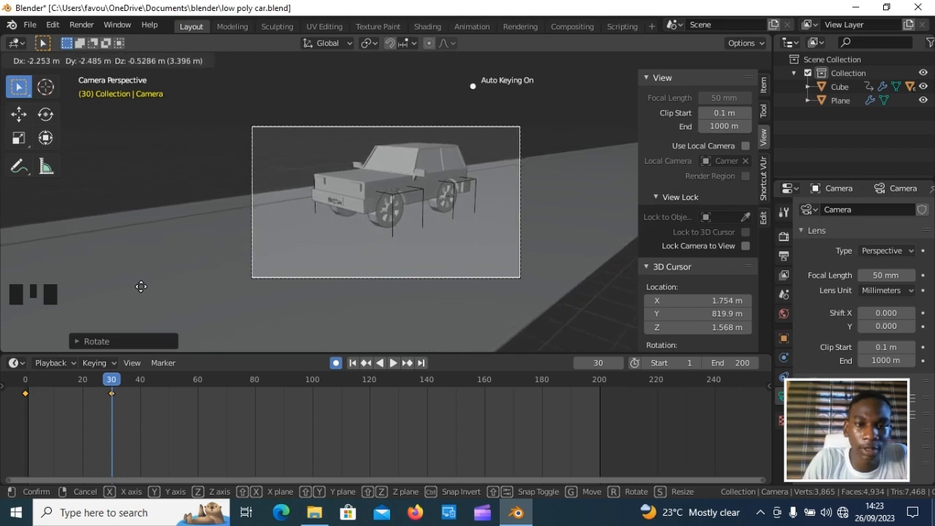
{"action": "left_click", "coordinate": [211, 294]}
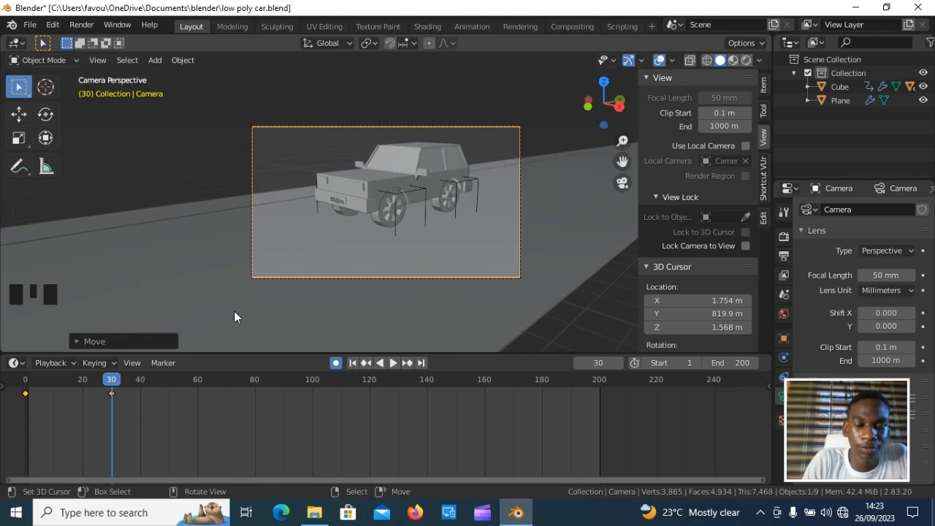
At frame 40, shift the camera slightly to reframe the car and roll its view by about 8.8 degrees.
{"action": "left_click", "coordinate": [167, 388]}
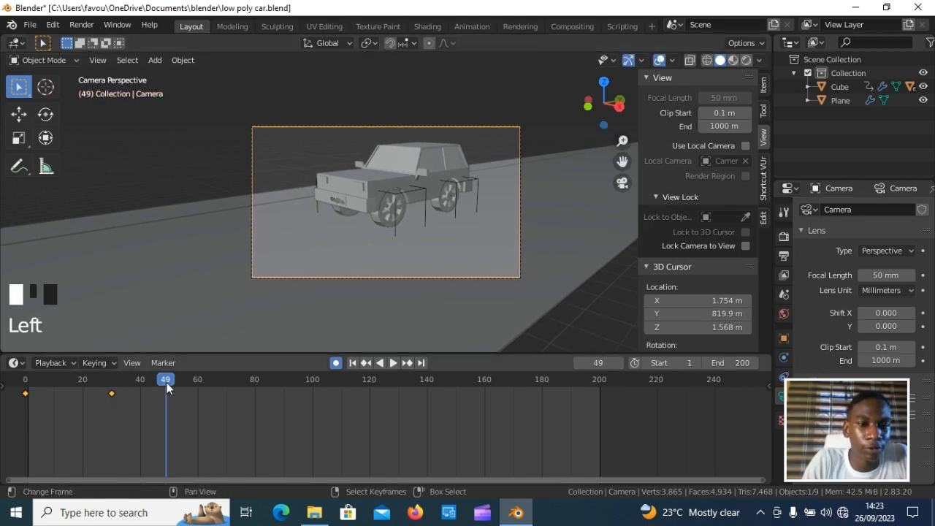
{"action": "left_click", "coordinate": [153, 384]}
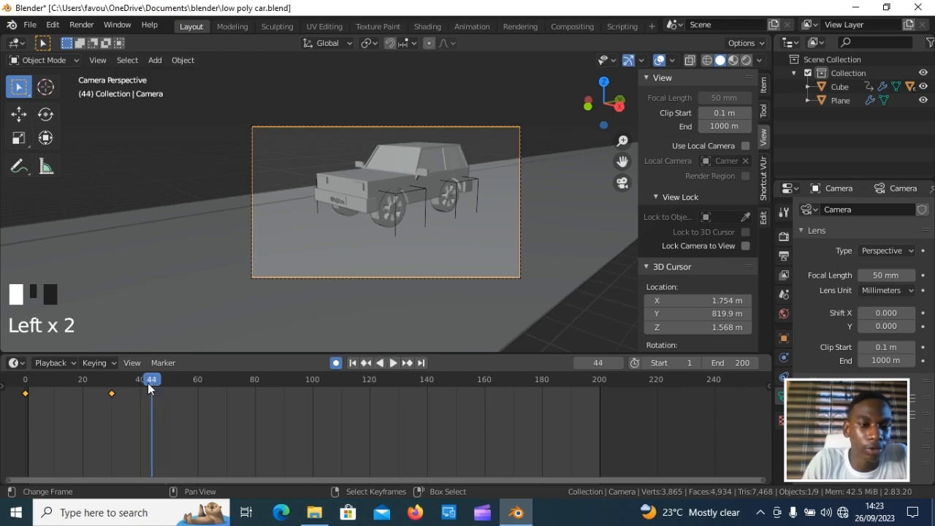
{"action": "left_click", "coordinate": [144, 383]}
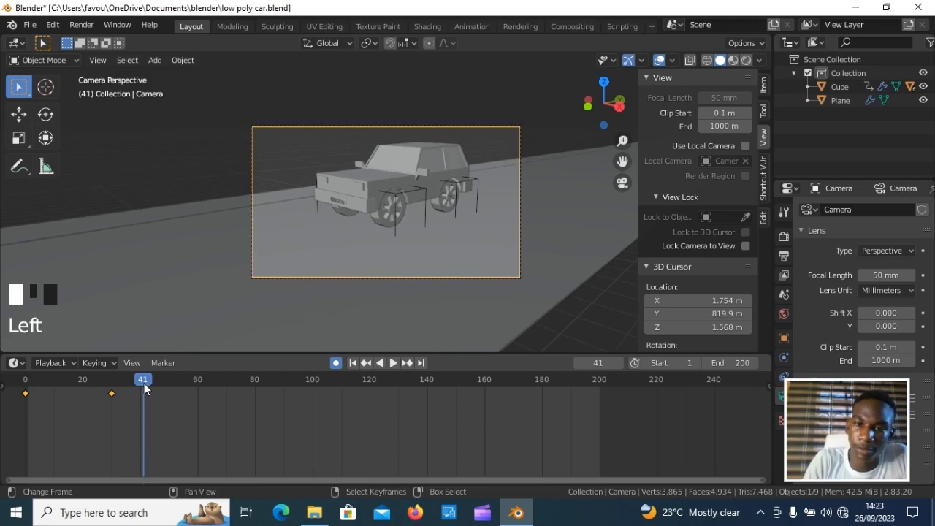
{"action": "key", "text": "Left"}
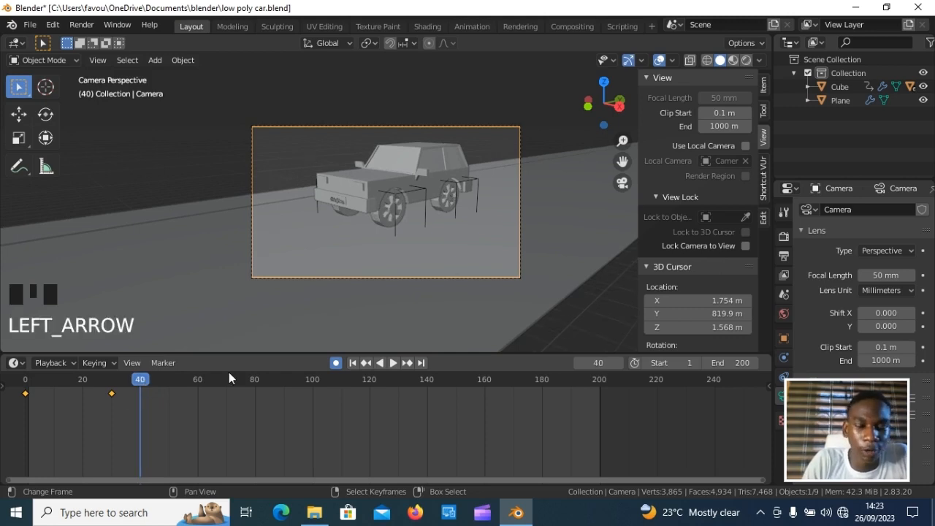
{"action": "key", "text": "g"}
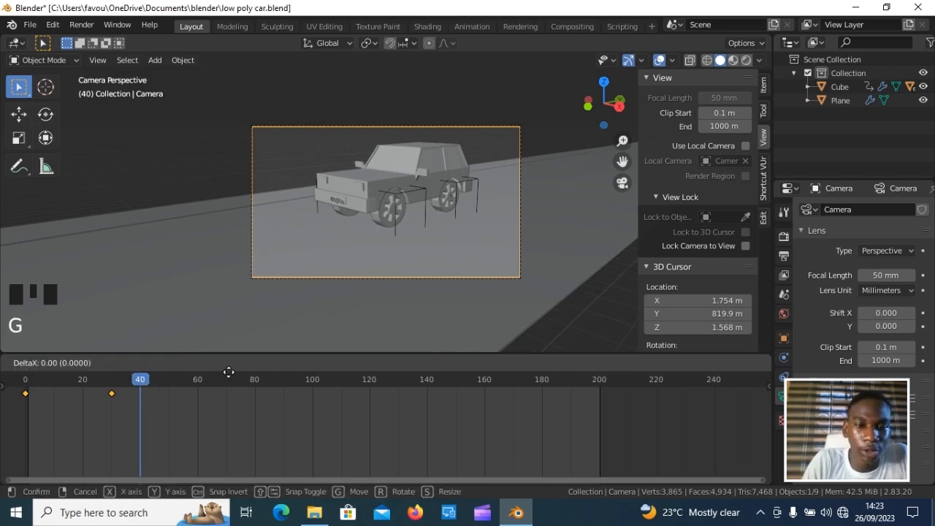
{"action": "right_click", "coordinate": [240, 390]}
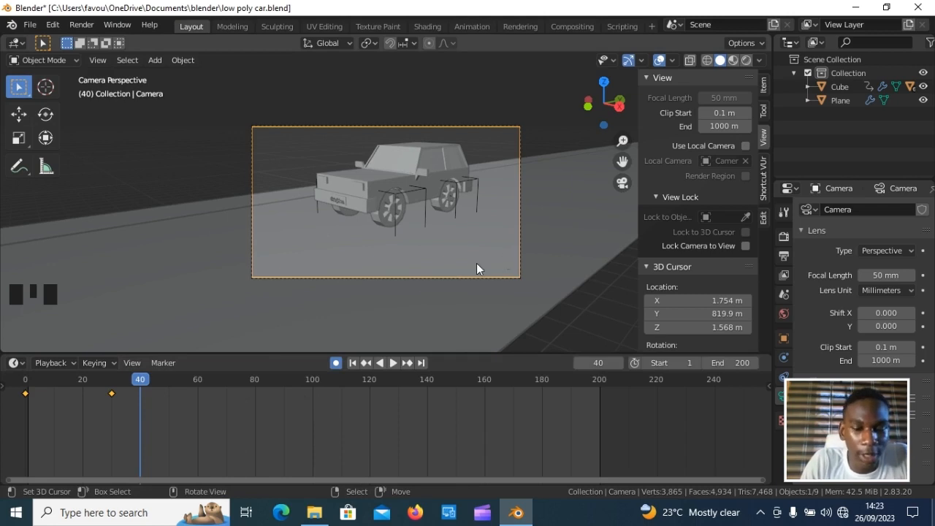
{"action": "key", "text": "g"}
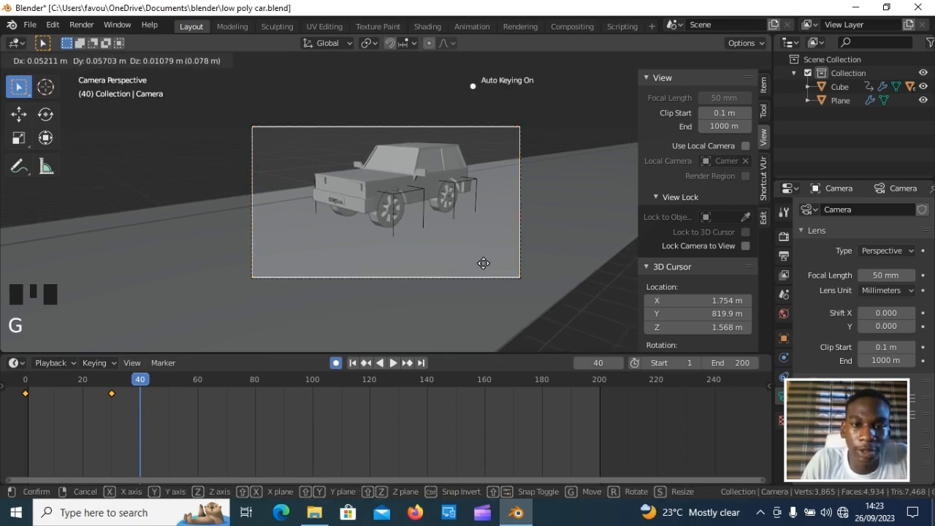
{"action": "left_click", "coordinate": [445, 234]}
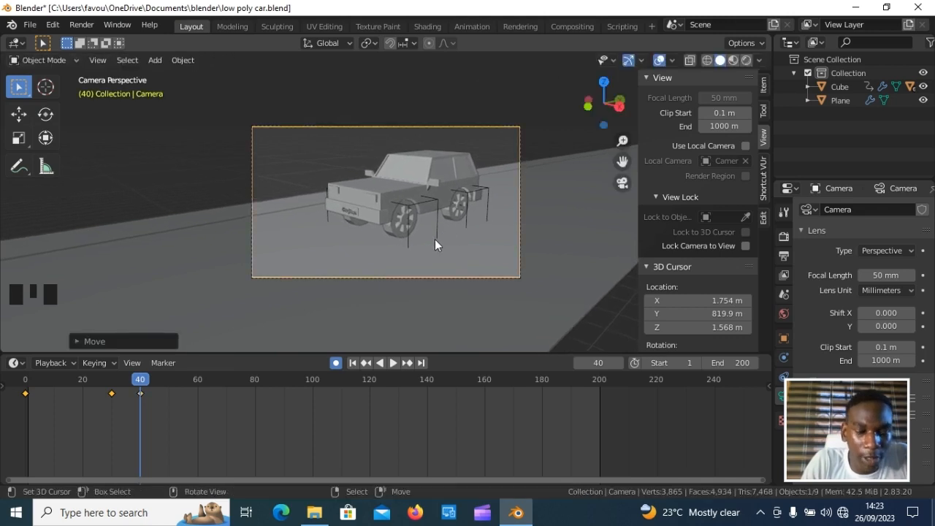
{"action": "key", "text": "r"}
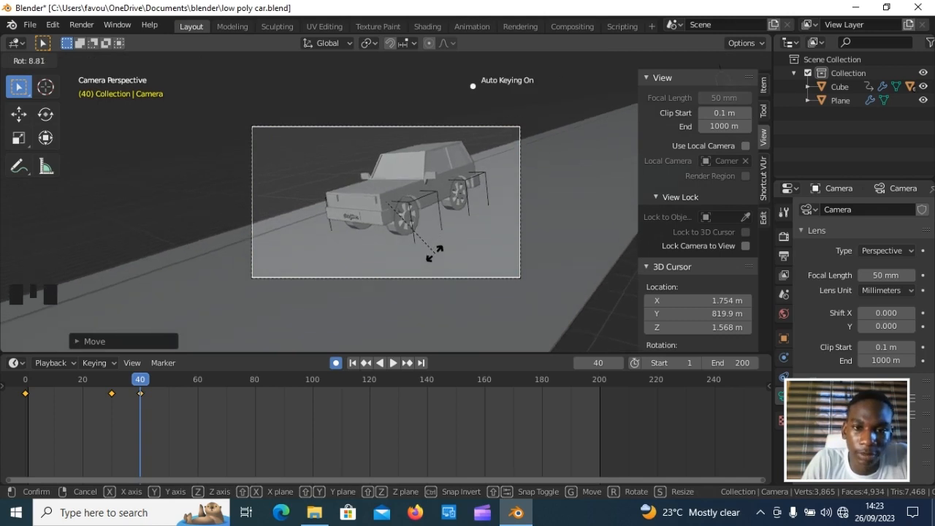
{"action": "left_click", "coordinate": [434, 257]}
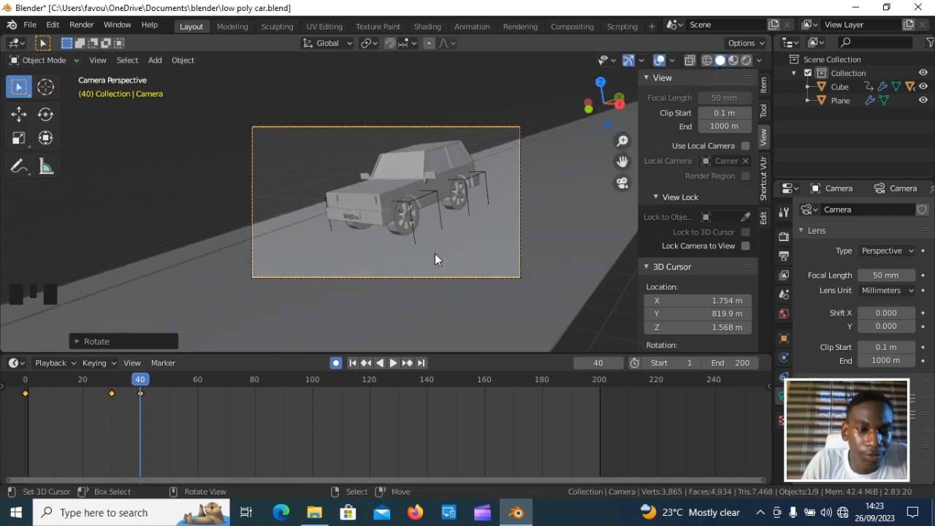
At frame 54, move the camera about 9.13 m closer to the car with the global Z axis locked.
{"action": "left_click", "coordinate": [192, 379]}
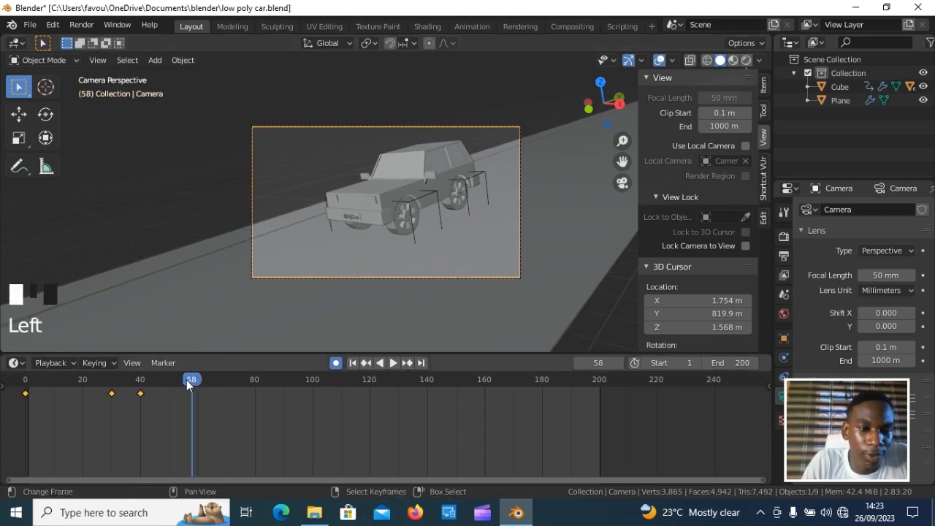
{"action": "key", "text": "Left"}
{"action": "key", "text": "Left"}
{"action": "key", "text": "Left"}
{"action": "key", "text": "Left"}
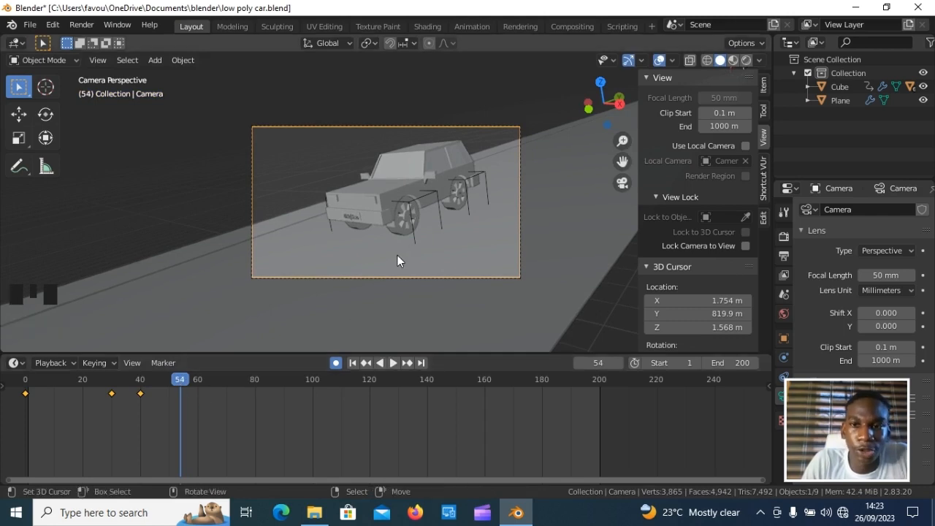
{"action": "key", "text": "g"}
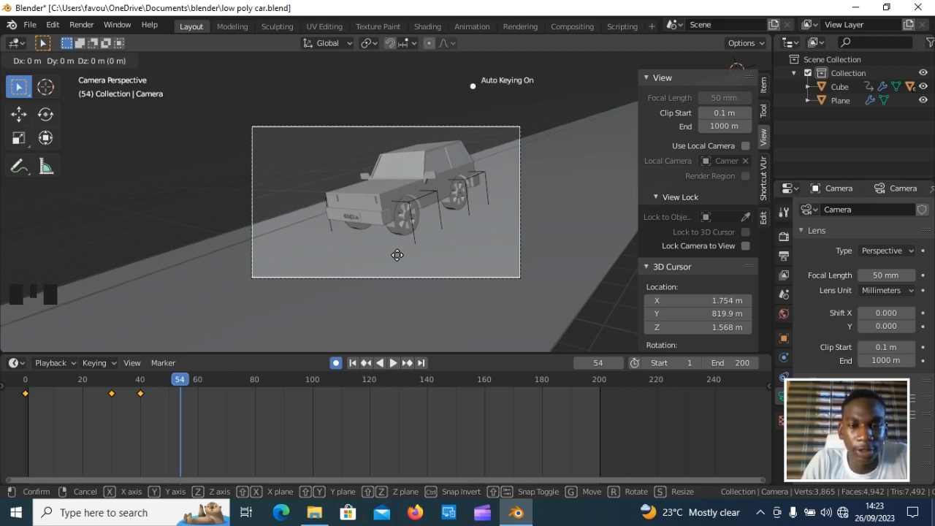
{"action": "key", "text": "shift+z"}
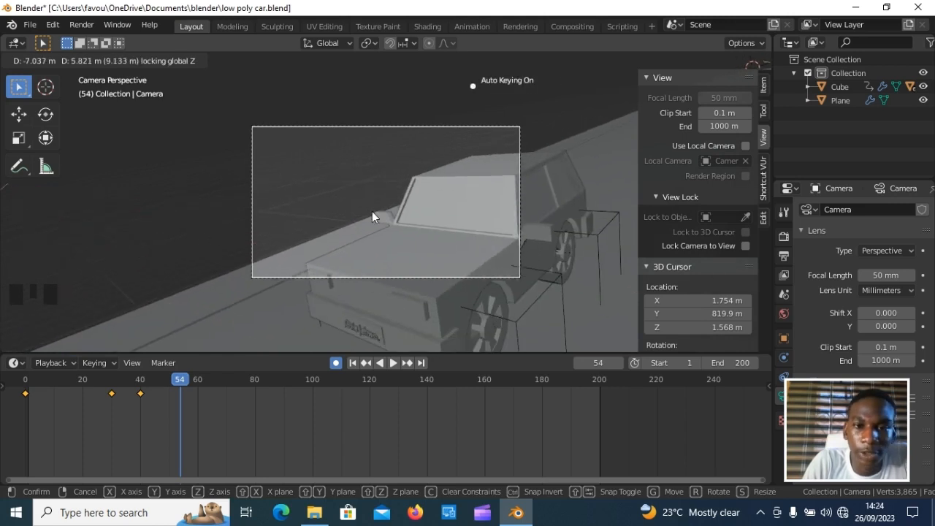
{"action": "left_click", "coordinate": [372, 215]}
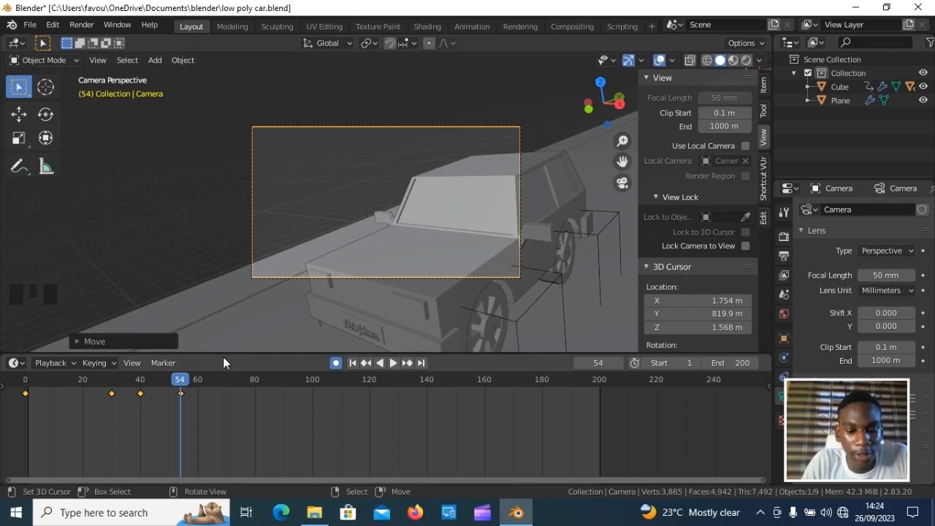
At frame 54, lower the camera along the global Z axis until the car's front bumper and number plate are in frame.
{"action": "key", "text": "g"}
{"action": "key", "text": "z"}
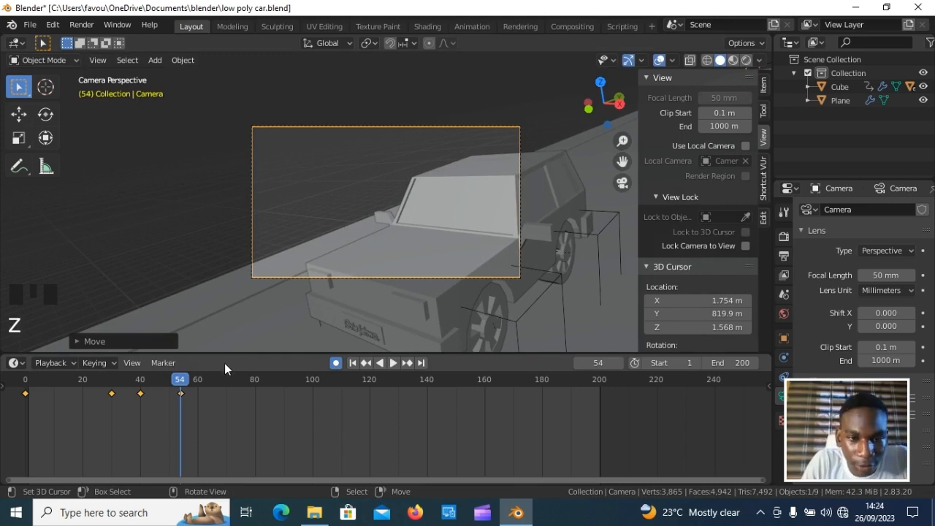
{"action": "key", "text": "g"}
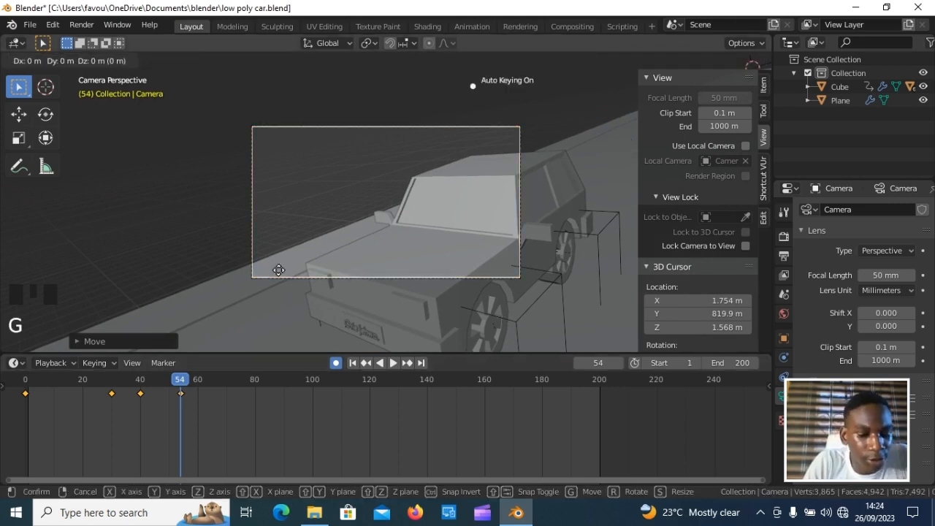
{"action": "key", "text": "z"}
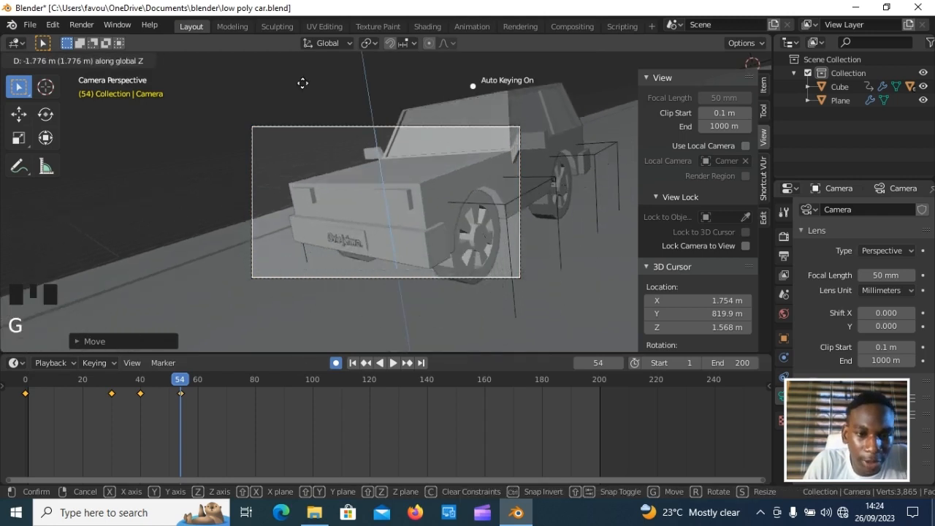
{"action": "left_click", "coordinate": [325, 120]}
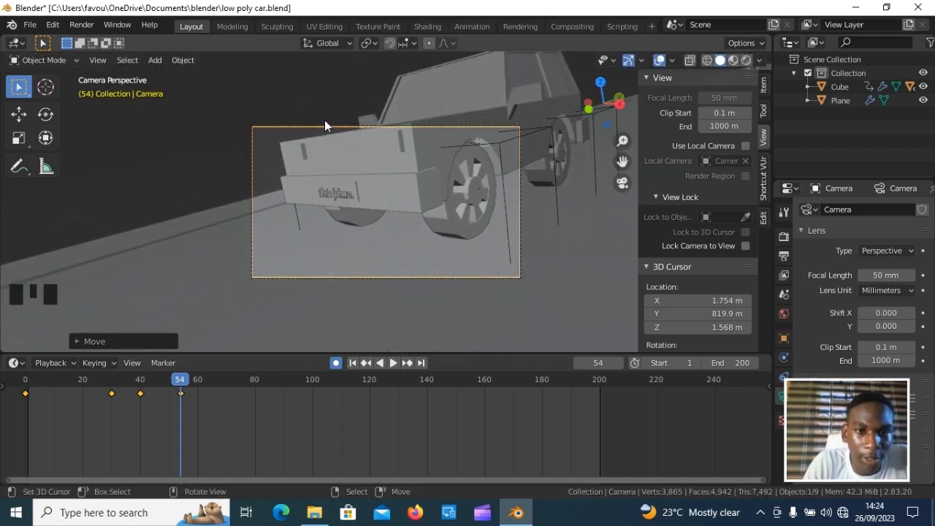
At frame 54, move the camera about 3.1 m closer to the car's front with the global Z axis locked.
{"action": "key", "text": "g"}
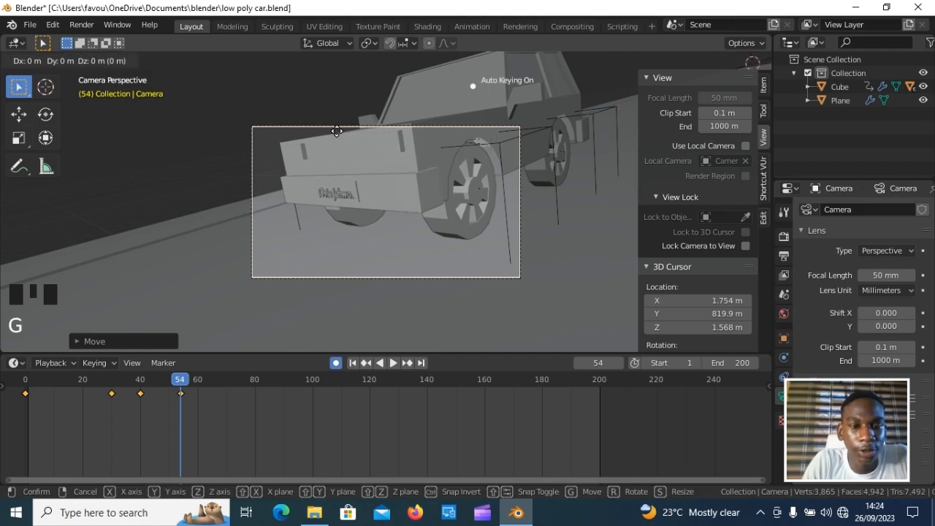
{"action": "key", "text": "shift+z"}
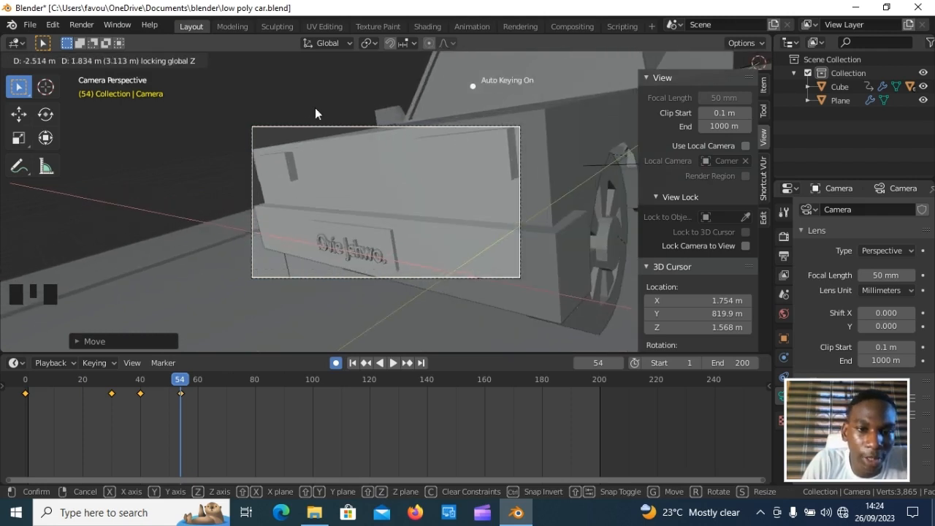
{"action": "left_click", "coordinate": [315, 107]}
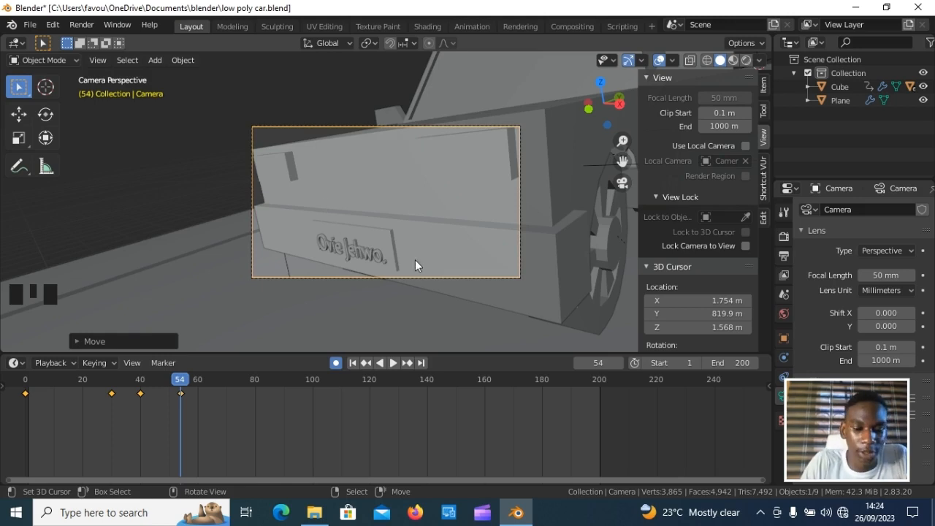
At frame 54, nudge the camera slightly down and sideways to frame the car's front bumper and number plate.
{"action": "key", "text": "g"}
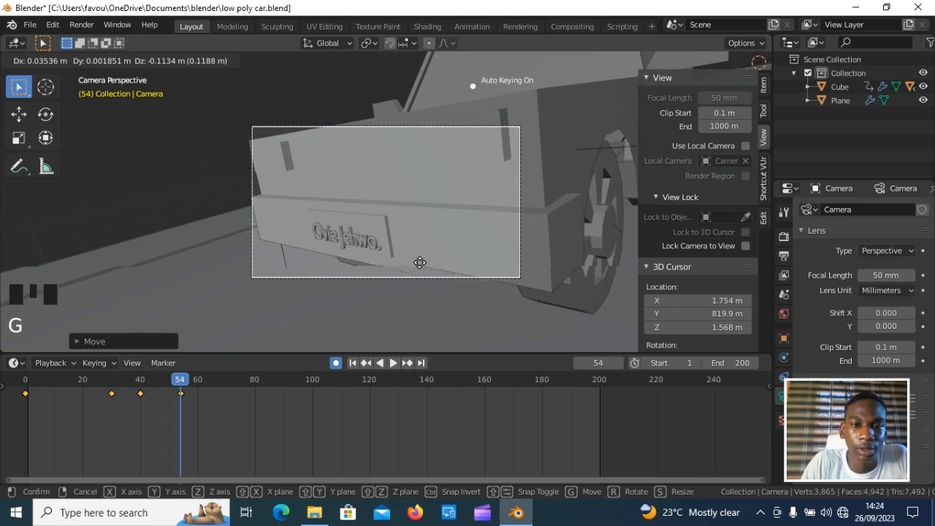
{"action": "left_click", "coordinate": [420, 262]}
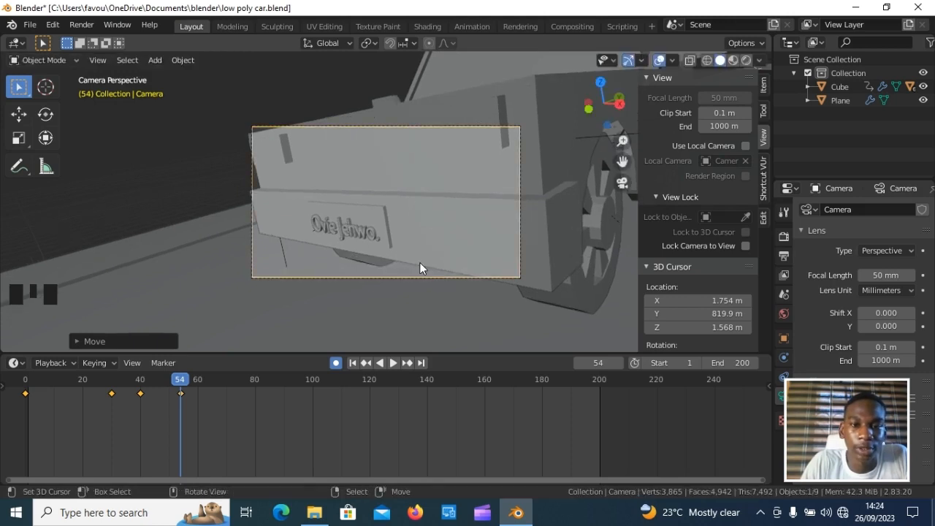
{"action": "scroll", "coordinate": [418, 259], "scroll_direction": "down", "scroll_amount": 1}
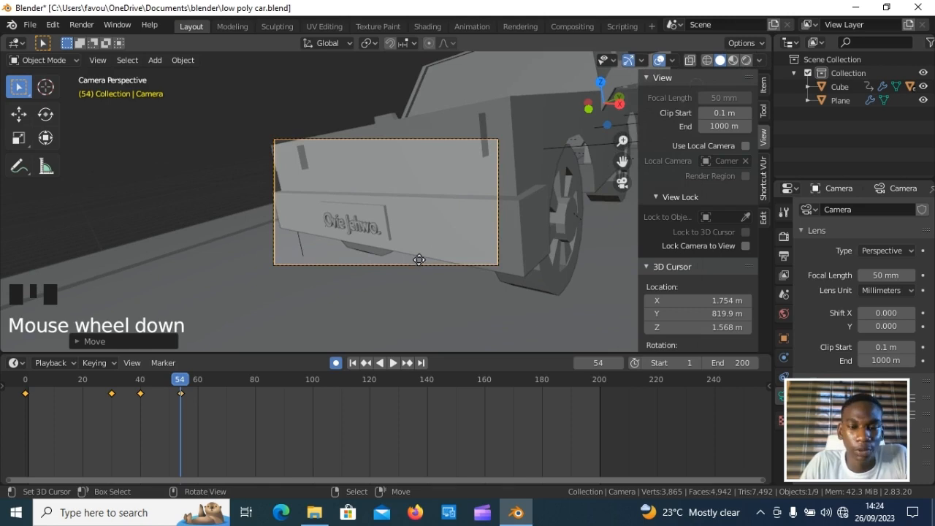
{"action": "key", "text": "g"}
{"action": "left_click", "coordinate": [414, 262]}
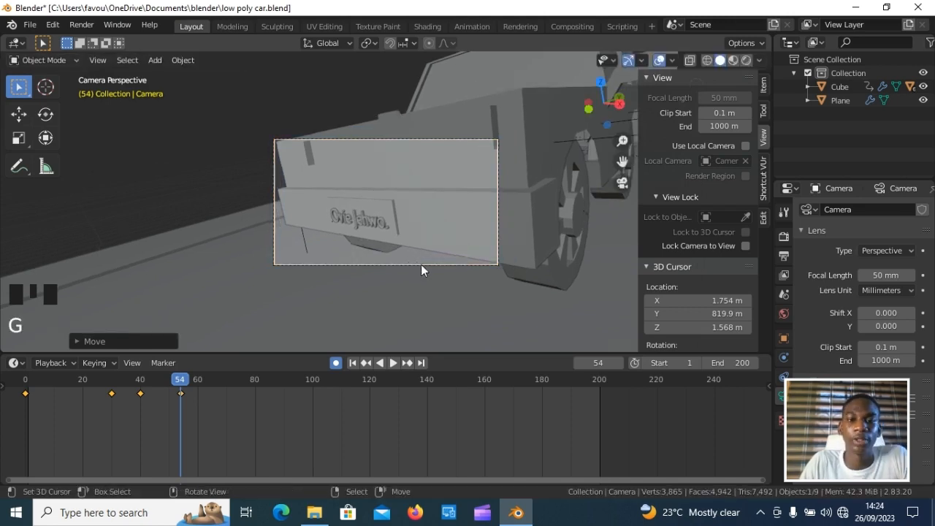
At frame 64, move the camera sideways from the front bumper until the car's front wheel is centred in frame.
{"action": "left_click", "coordinate": [234, 379]}
{"action": "left_click", "coordinate": [209, 380]}
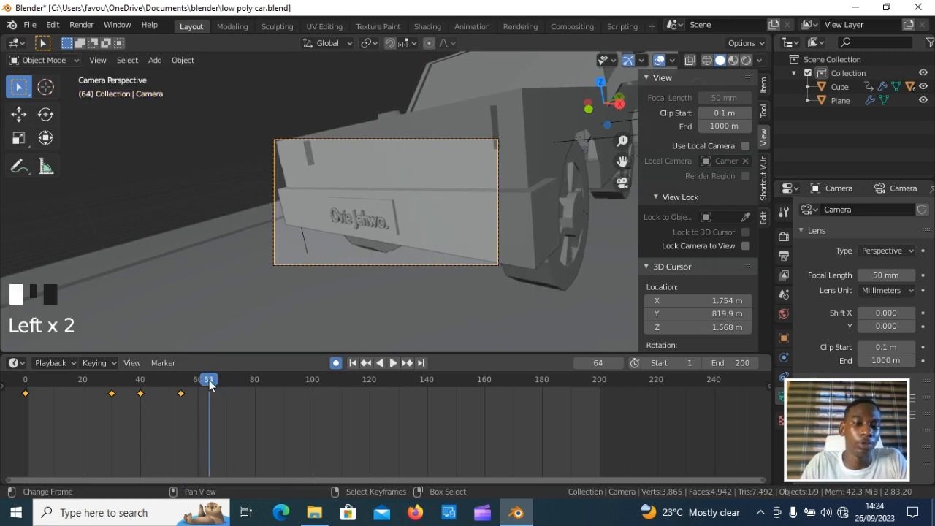
{"action": "left_click", "coordinate": [211, 381]}
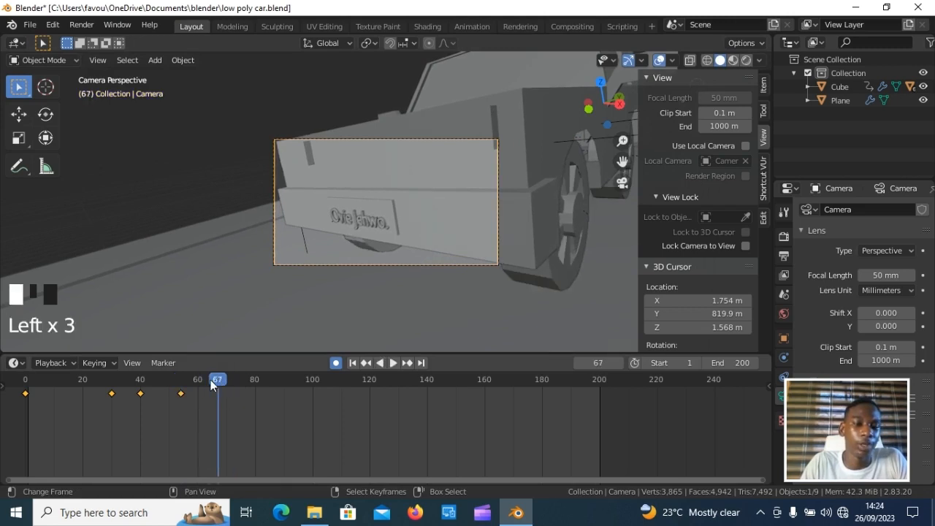
{"action": "left_click", "coordinate": [210, 381]}
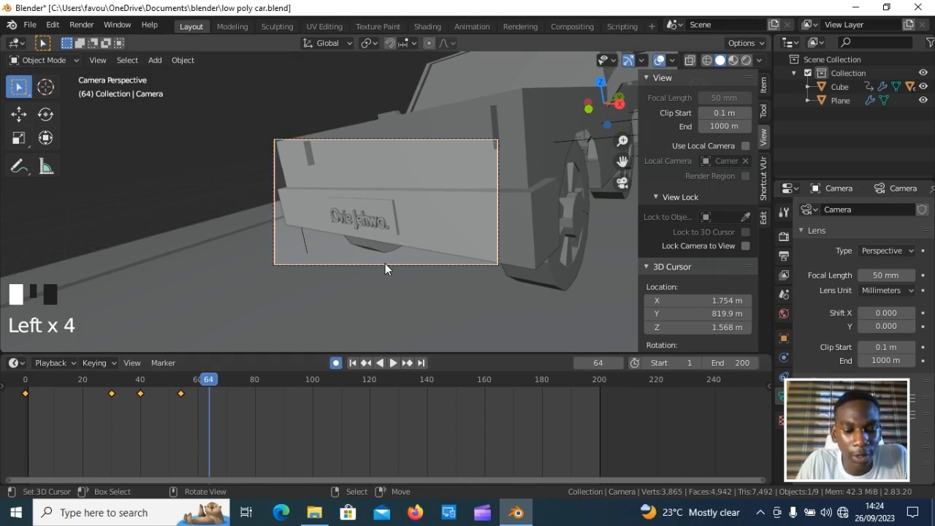
{"action": "key", "text": "g"}
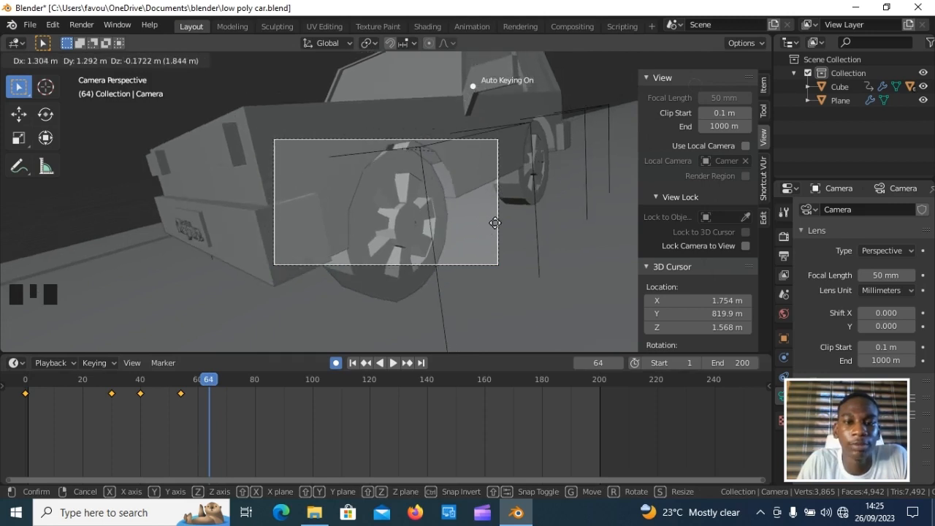
{"action": "left_click", "coordinate": [487, 220]}
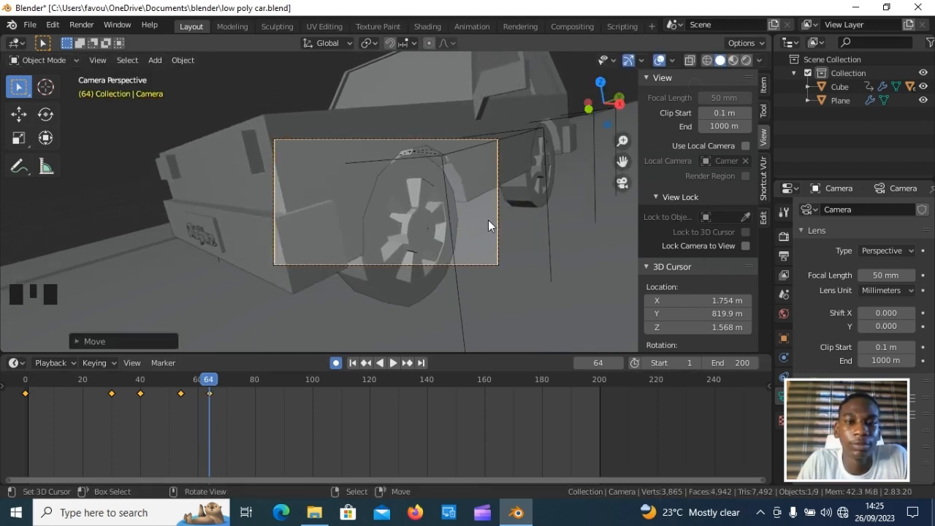
At frame 64, pull the camera back from the front wheel with the global Z axis locked.
{"action": "scroll", "coordinate": [488, 220], "scroll_direction": "down", "scroll_amount": 1}
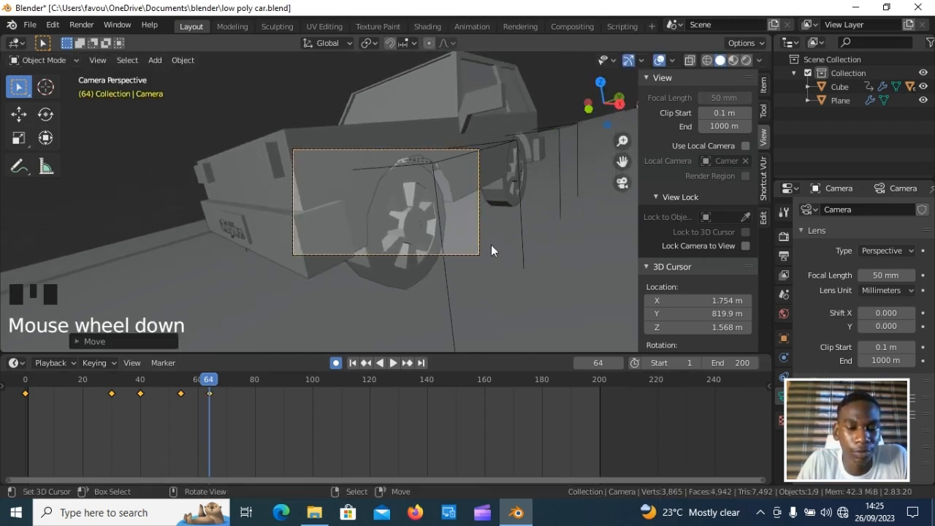
{"action": "key", "text": "s"}
{"action": "right_click", "coordinate": [484, 241]}
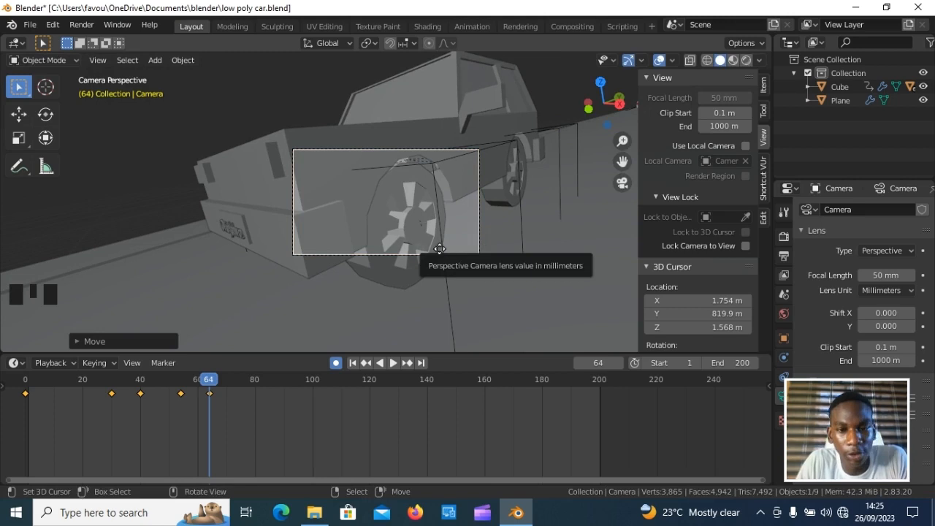
{"action": "key", "text": "g"}
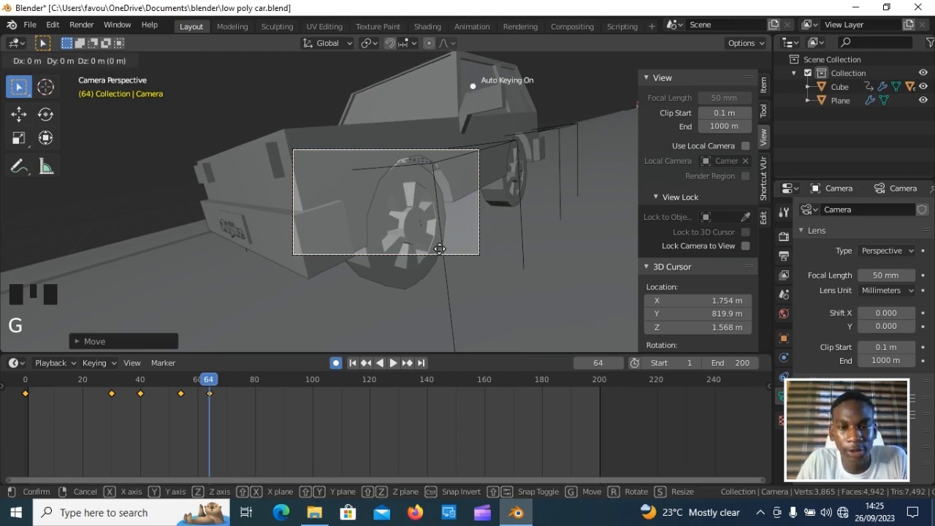
{"action": "key", "text": "shift+z"}
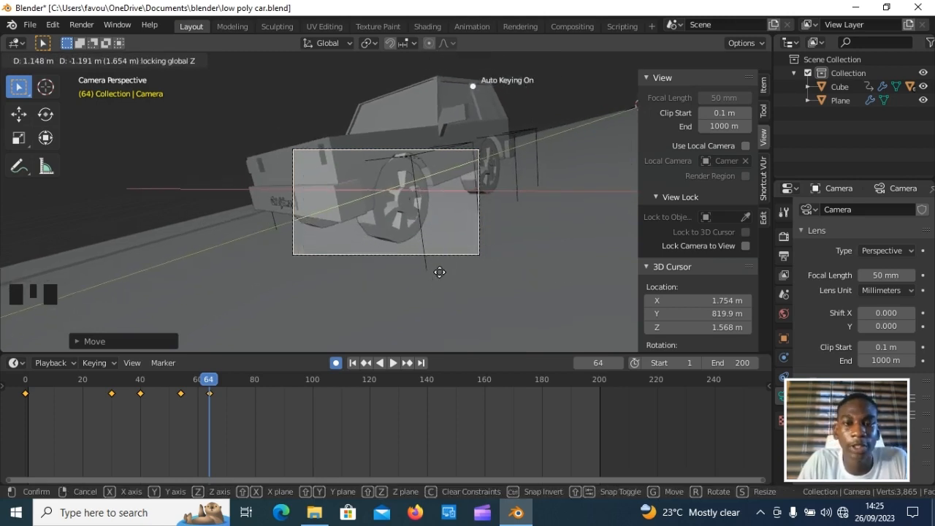
{"action": "left_click", "coordinate": [440, 268]}
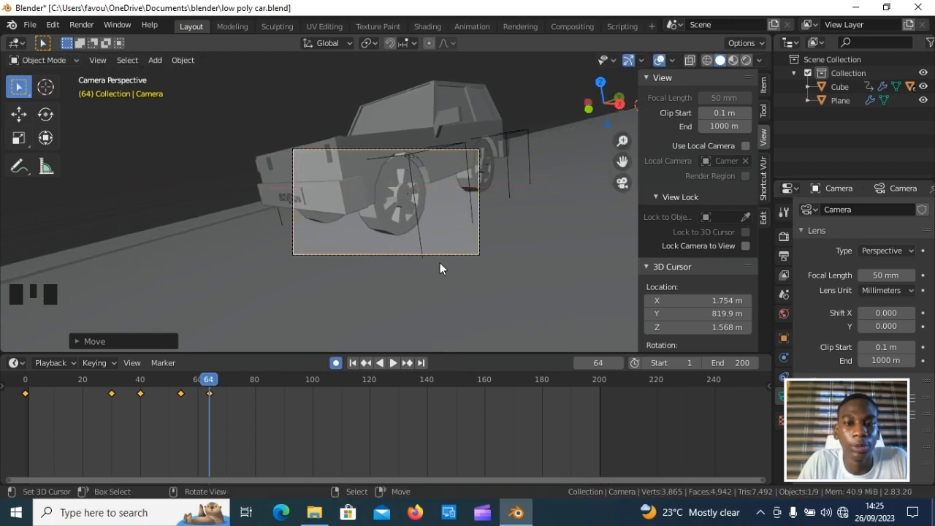
At frame 64, roll the camera view by about -3.6 degrees and raise the camera along the global Z axis.
{"action": "key", "text": "r"}
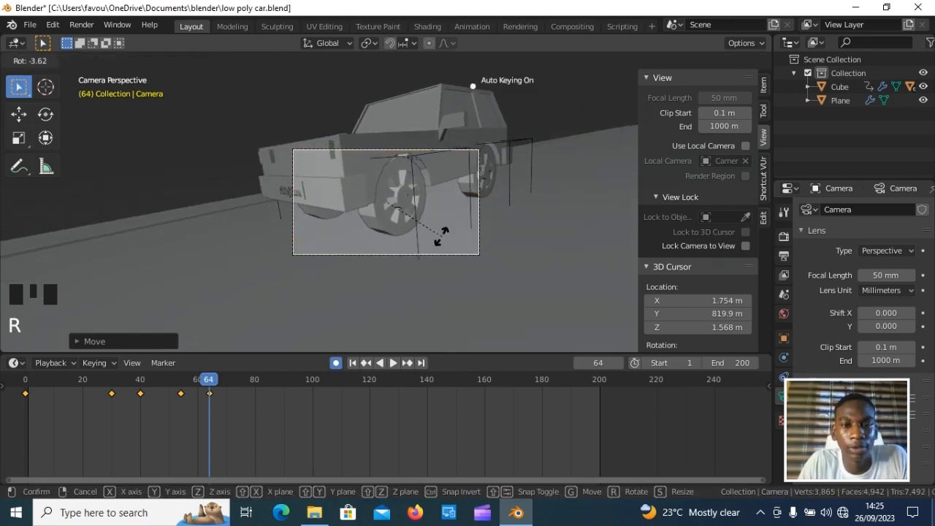
{"action": "left_click", "coordinate": [441, 235]}
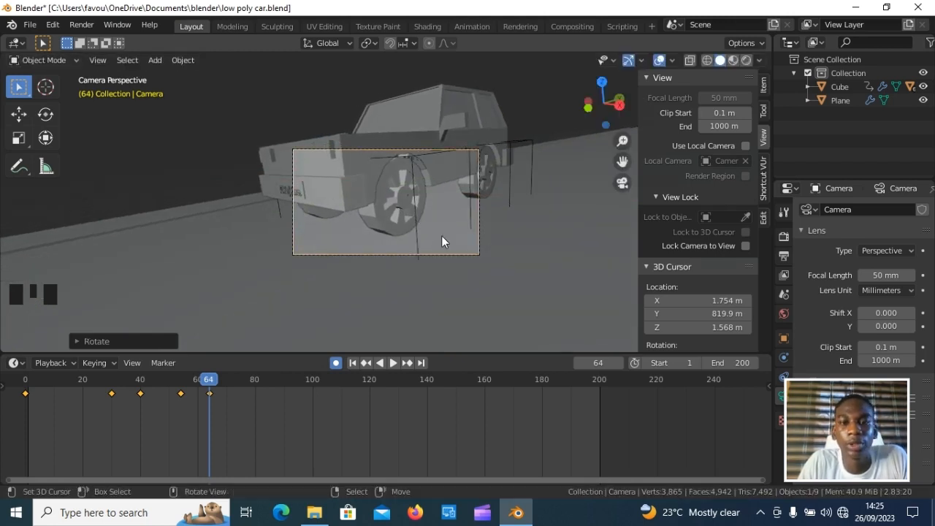
{"action": "key", "text": "g"}
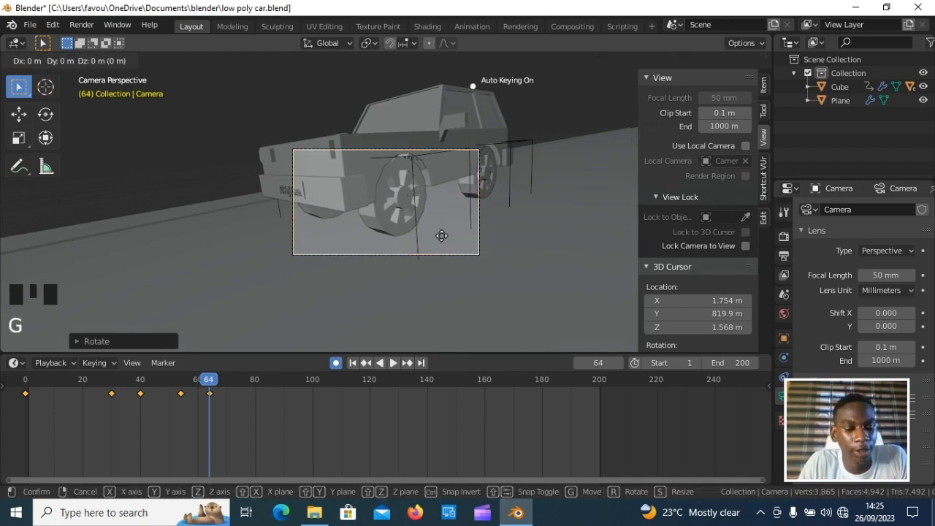
{"action": "key", "text": "z"}
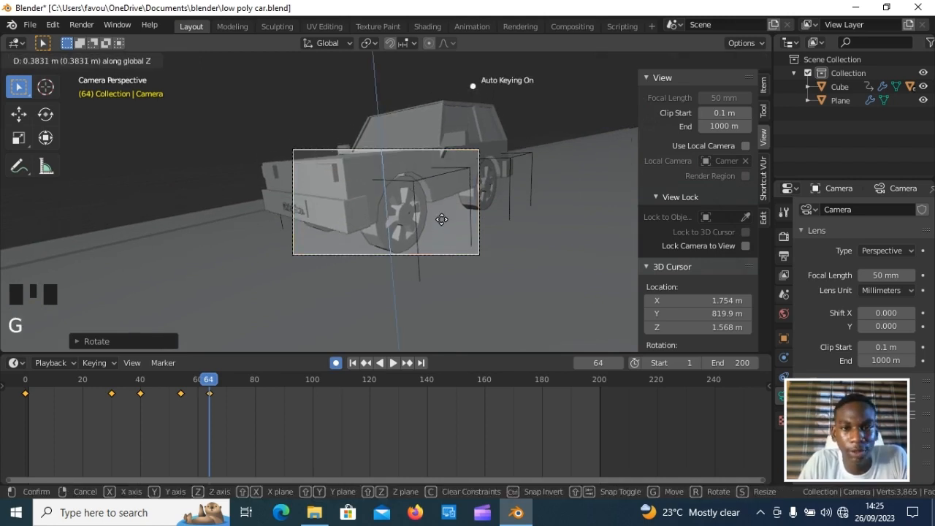
{"action": "left_click", "coordinate": [441, 213]}
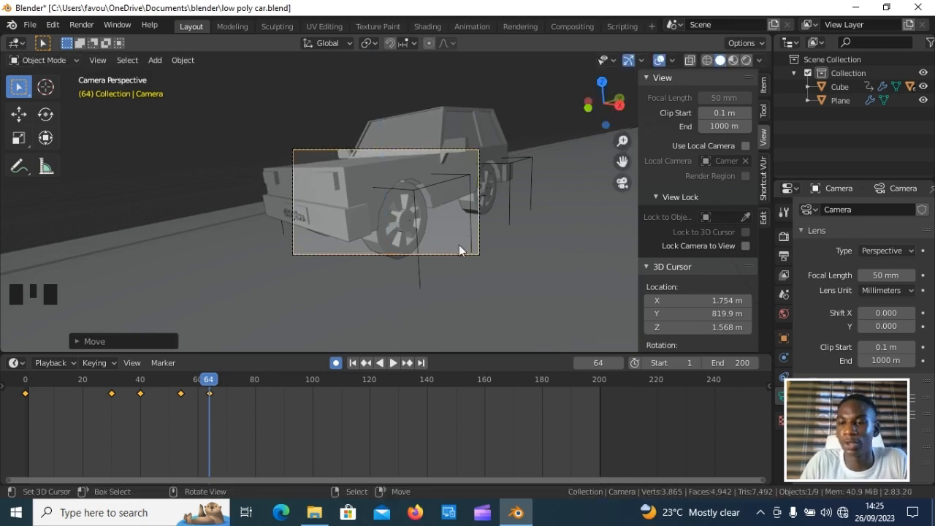
At frame 100, move the camera up and sideways until the car's windshield and cabin are in frame.
{"action": "scroll", "coordinate": [505, 229], "scroll_direction": "down", "scroll_amount": 1}
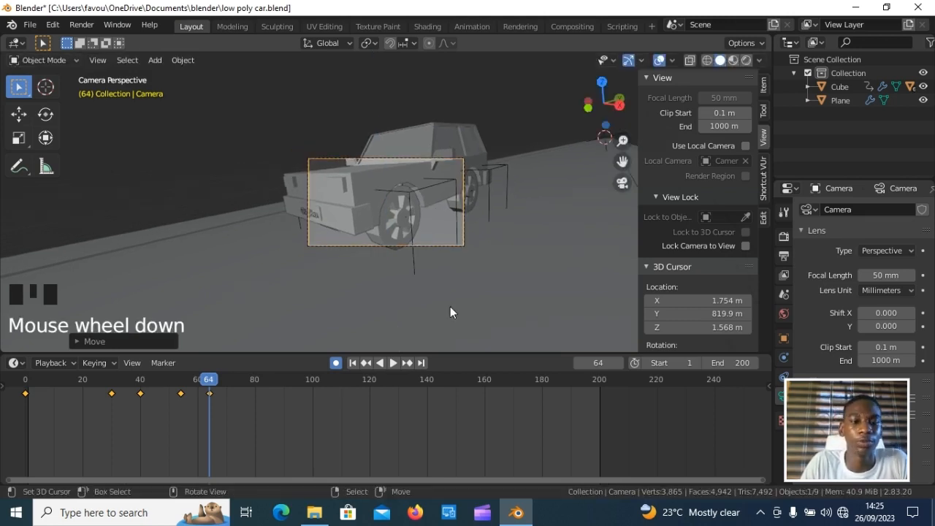
{"action": "left_click", "coordinate": [313, 383]}
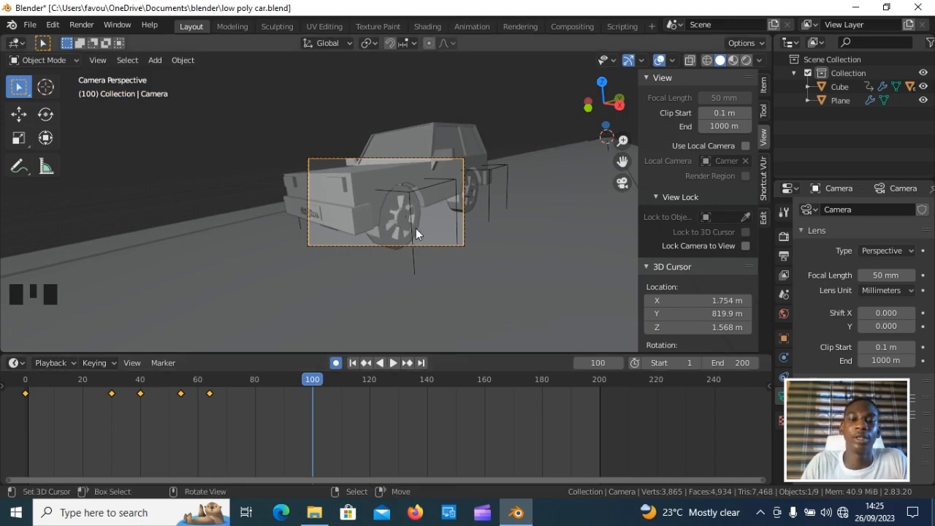
{"action": "key", "text": "g"}
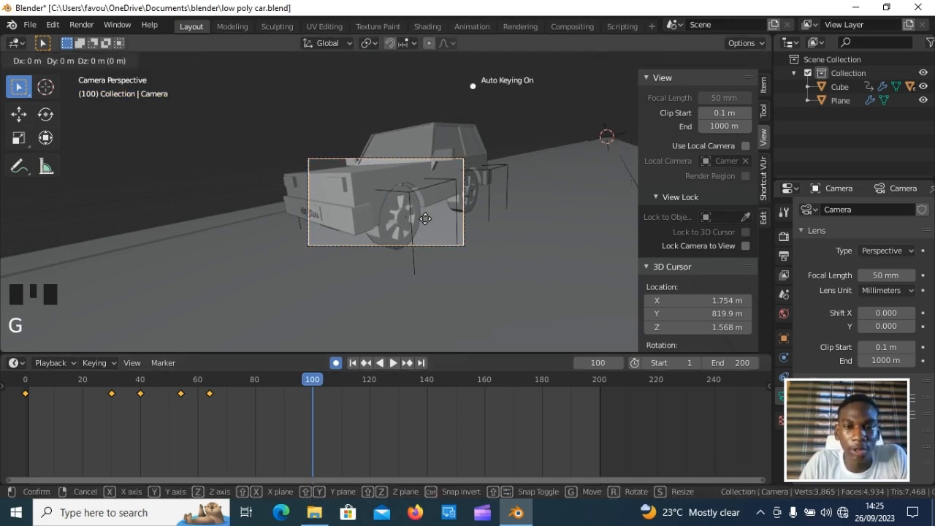
{"action": "left_click", "coordinate": [495, 164]}
{"action": "key", "text": "g"}
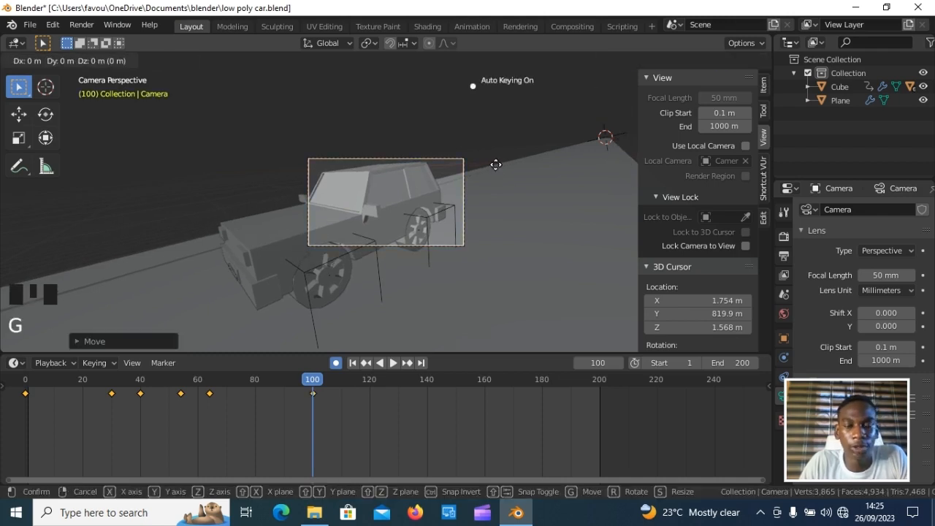
{"action": "left_click", "coordinate": [495, 165]}
At frame 100, pull the camera back with the global Z axis locked until nearly the whole car fits in frame.
{"action": "key", "text": "g"}
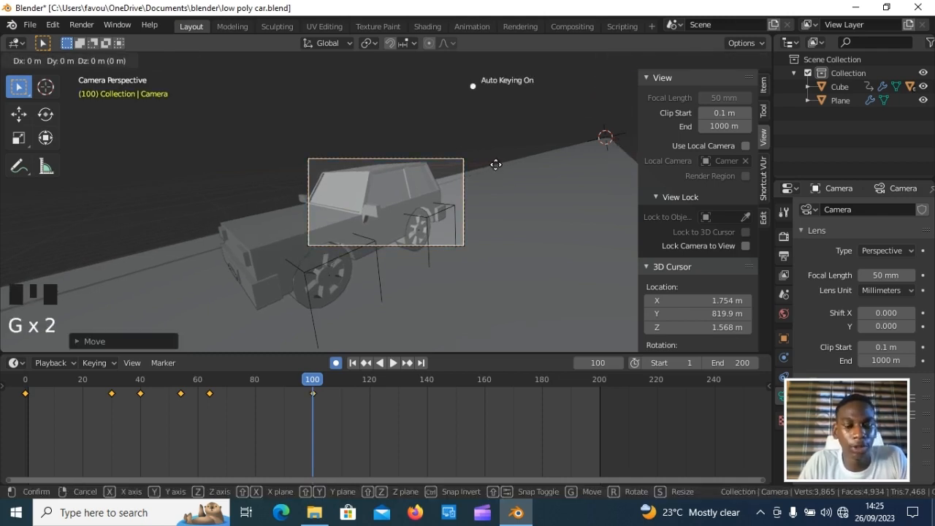
{"action": "key", "text": "shift+z"}
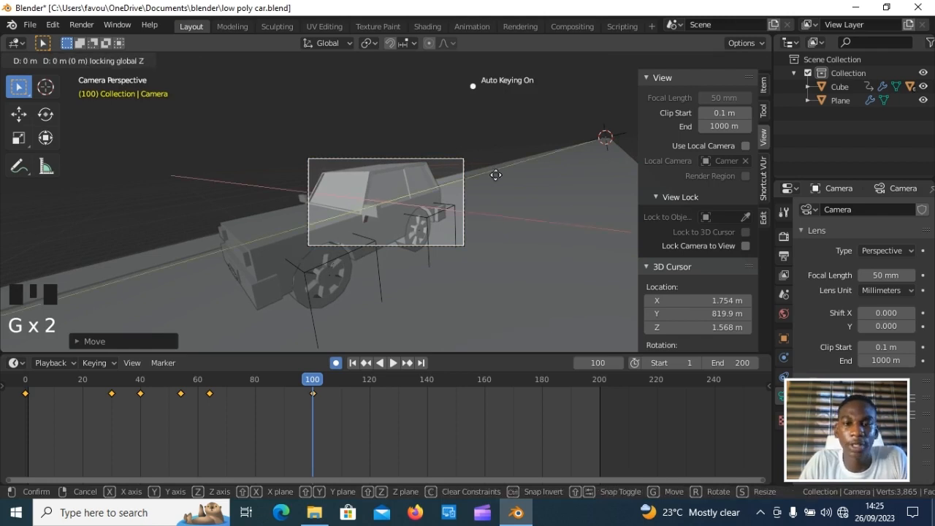
{"action": "left_click", "coordinate": [480, 267]}
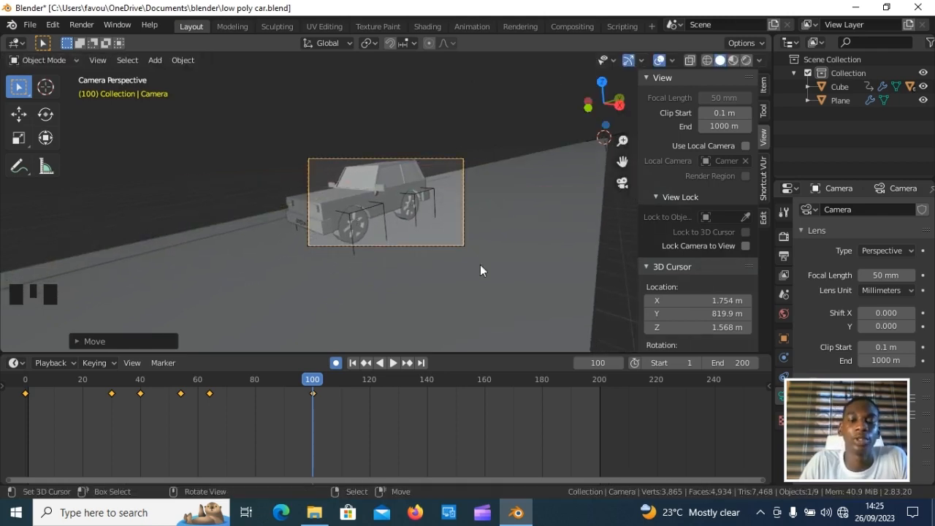
At frame 132, shift the camera sideways until the car's front end is fully inside the frame.
{"action": "left_click", "coordinate": [404, 383]}
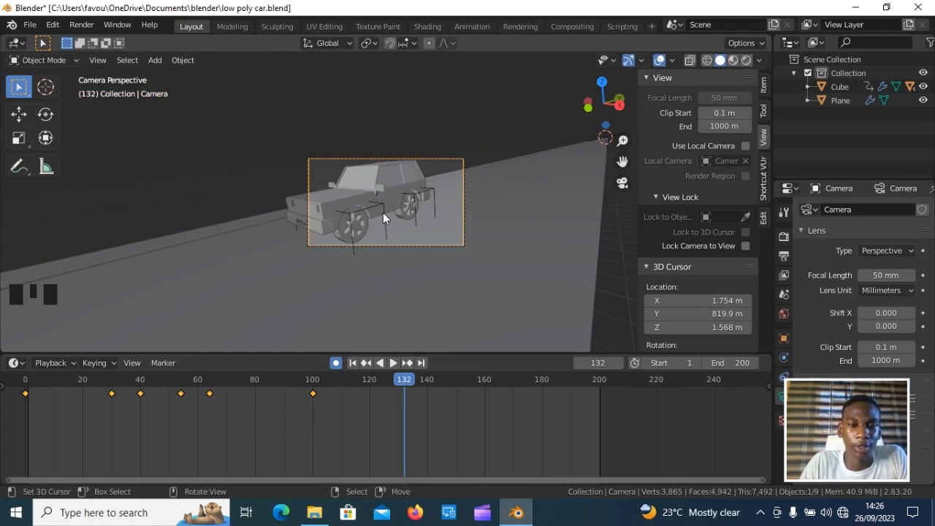
{"action": "key", "text": "g"}
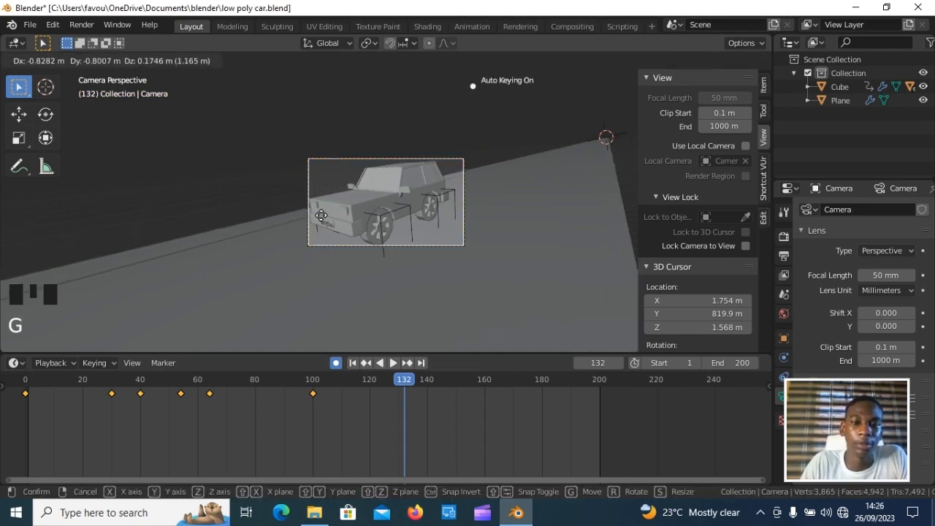
{"action": "left_click", "coordinate": [319, 216]}
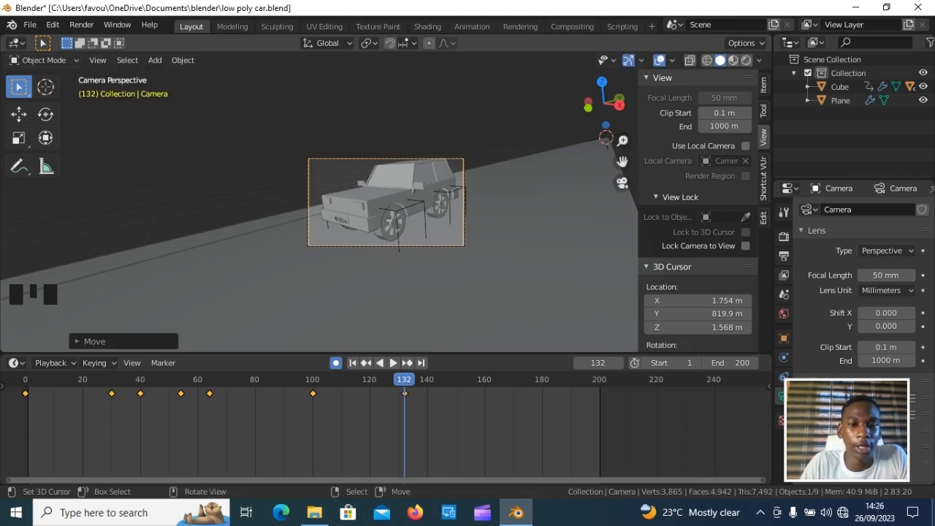
At frame 132, rotate the camera around the global Z axis and shift it with Z locked until the car's front fills the frame.
{"action": "key", "text": "r"}
{"action": "key", "text": "z"}
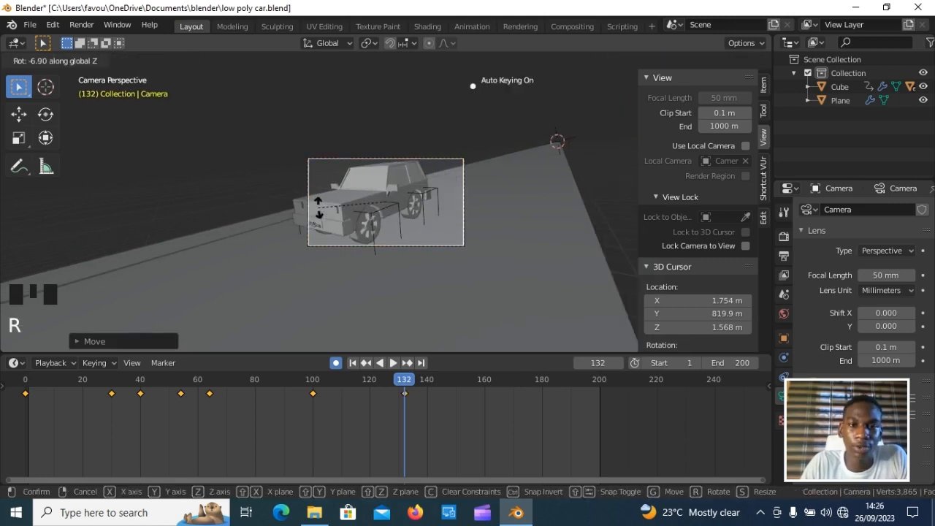
{"action": "left_click", "coordinate": [379, 199]}
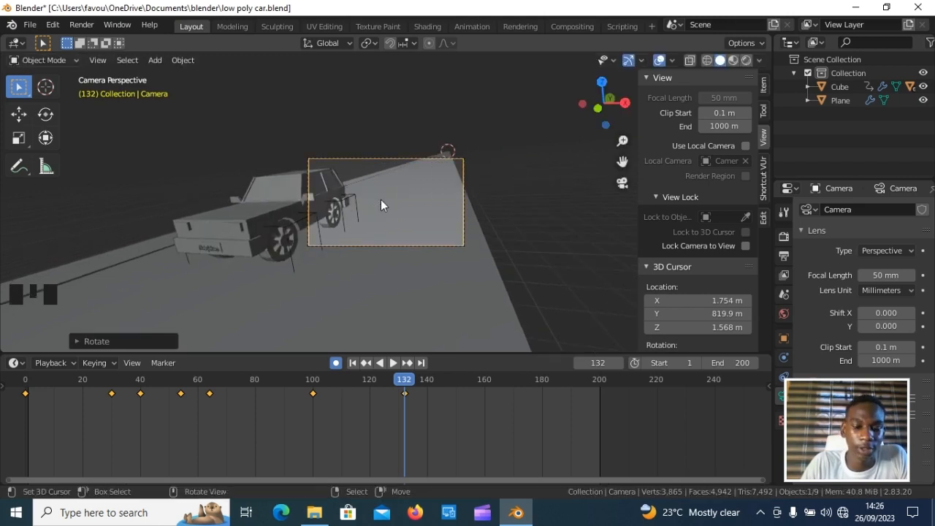
{"action": "key", "text": "g"}
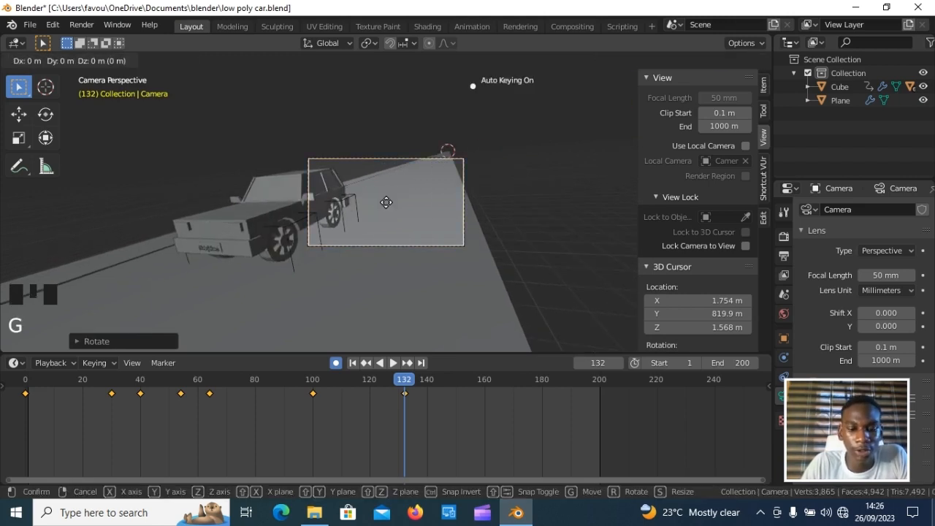
{"action": "key", "text": "shift+z"}
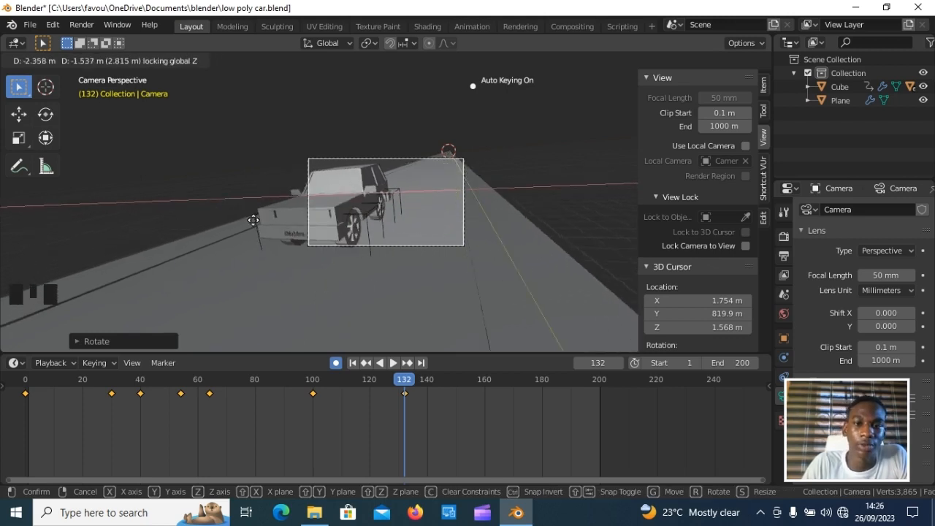
{"action": "left_click", "coordinate": [184, 226]}
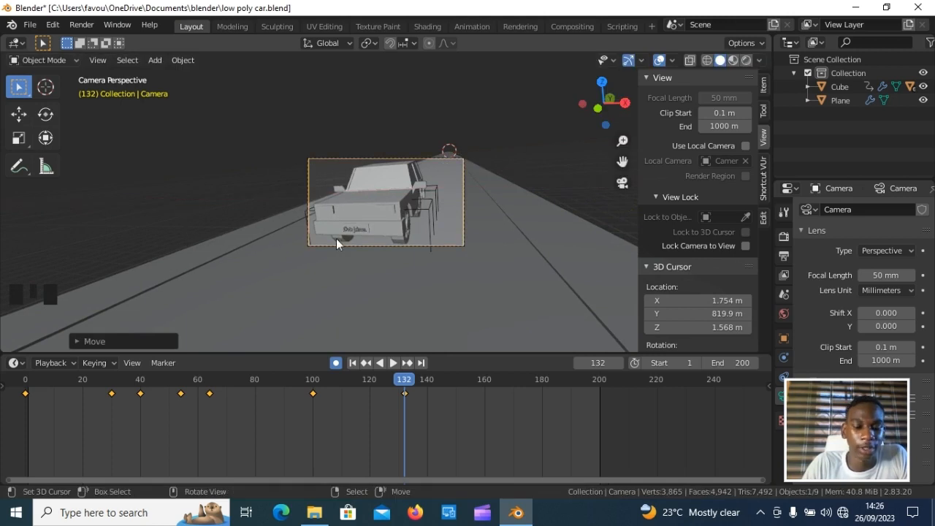
At frame 132, pull the camera back from the car with the global Z axis locked and raise it along global Z.
{"action": "key", "text": "g"}
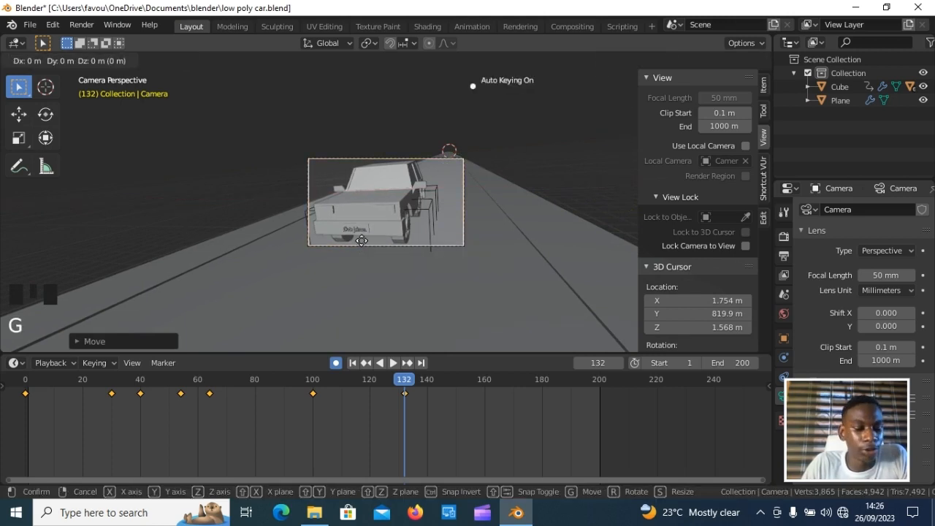
{"action": "key", "text": "shift+z"}
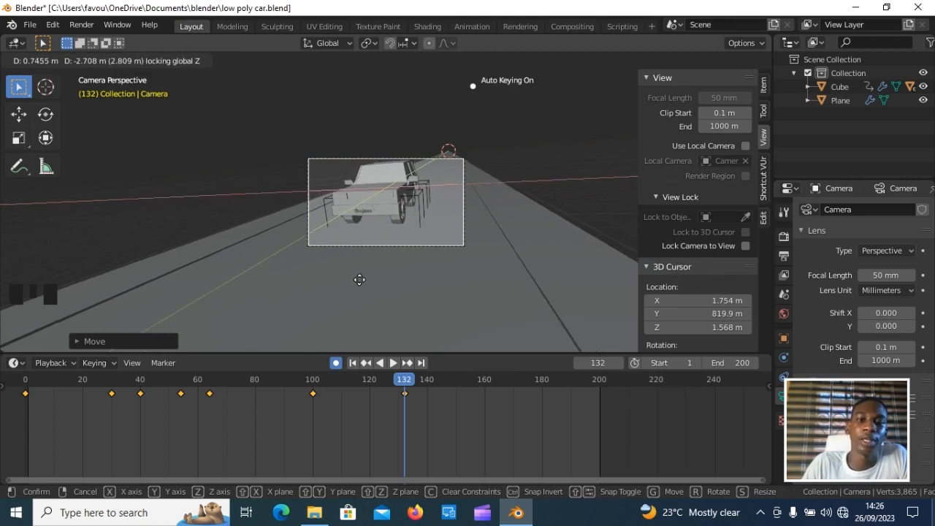
{"action": "left_click", "coordinate": [360, 280]}
{"action": "key", "text": "g"}
{"action": "key", "text": "z"}
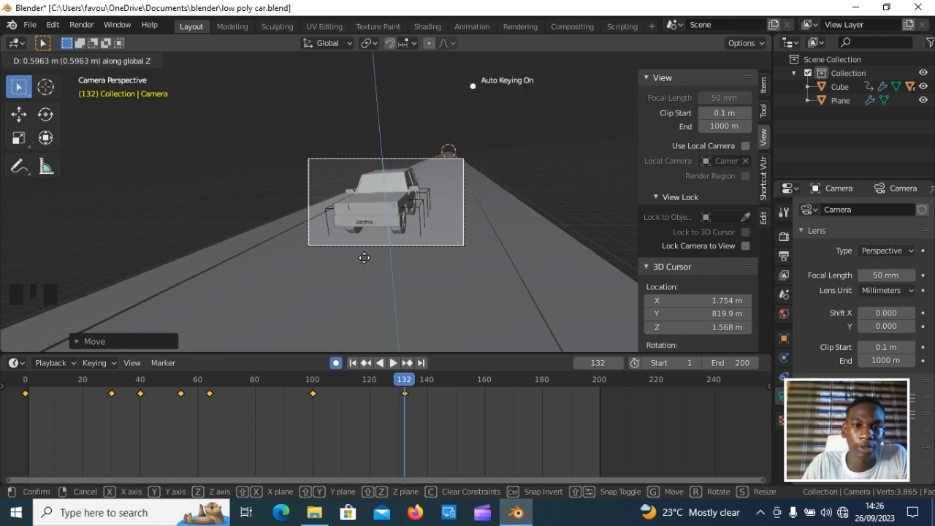
{"action": "left_click", "coordinate": [367, 246]}
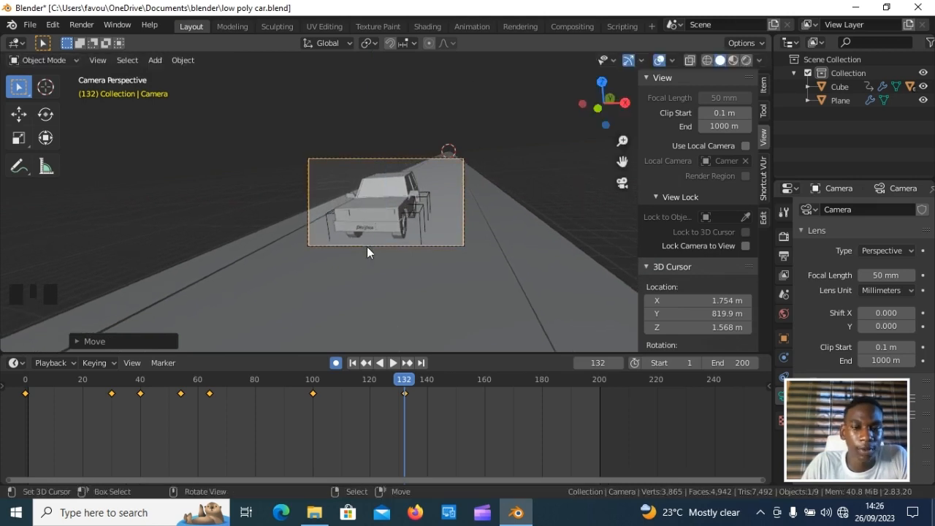
At frame 132, trackball-rotate the camera by about -0.6 and 6.9 degrees so open road fills the frame beside the car.
{"action": "key", "text": "r"}
{"action": "key", "text": "r"}
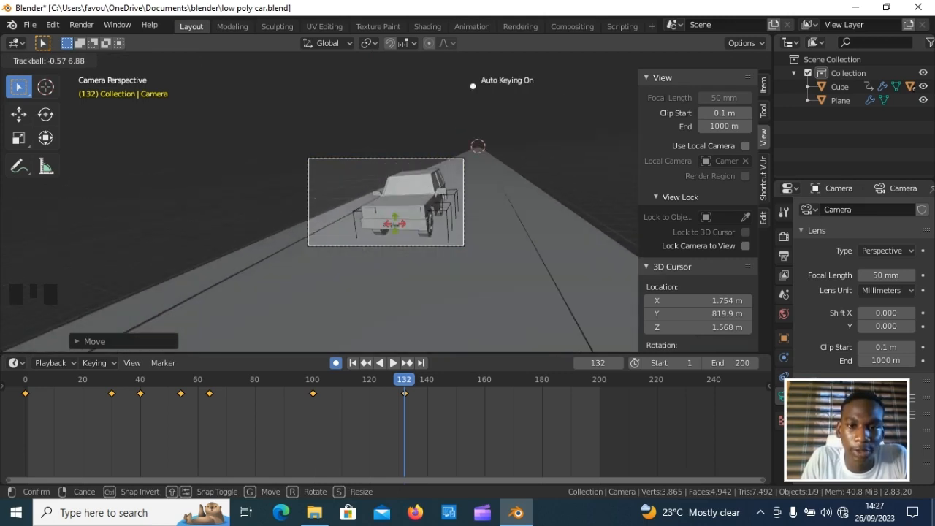
{"action": "left_click", "coordinate": [520, 315]}
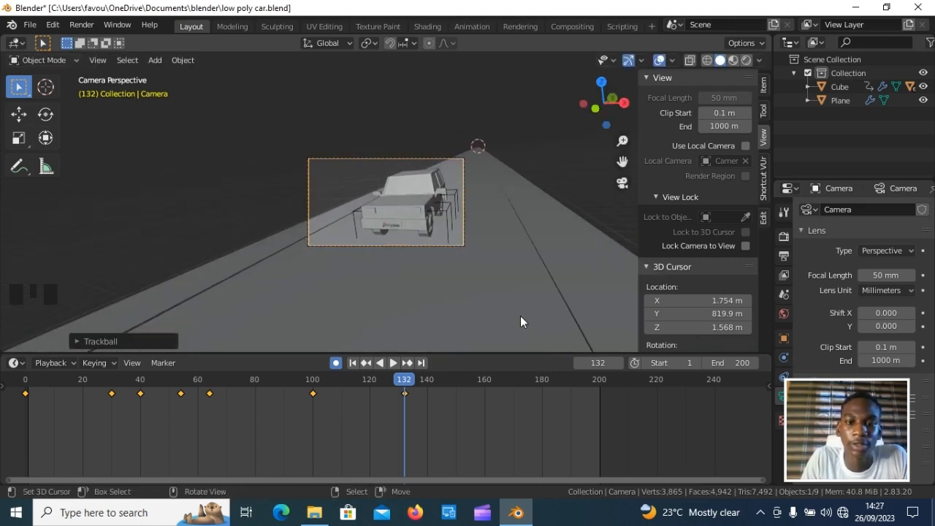
At frame 160, rotate the camera around the global Z axis until it faces the opposite way along the road.
{"action": "left_click", "coordinate": [488, 378]}
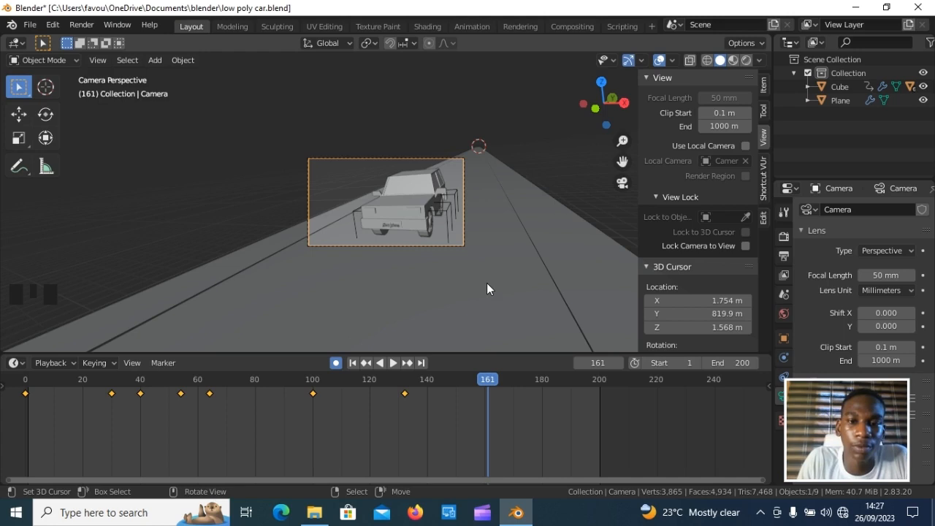
{"action": "left_click", "coordinate": [425, 380]}
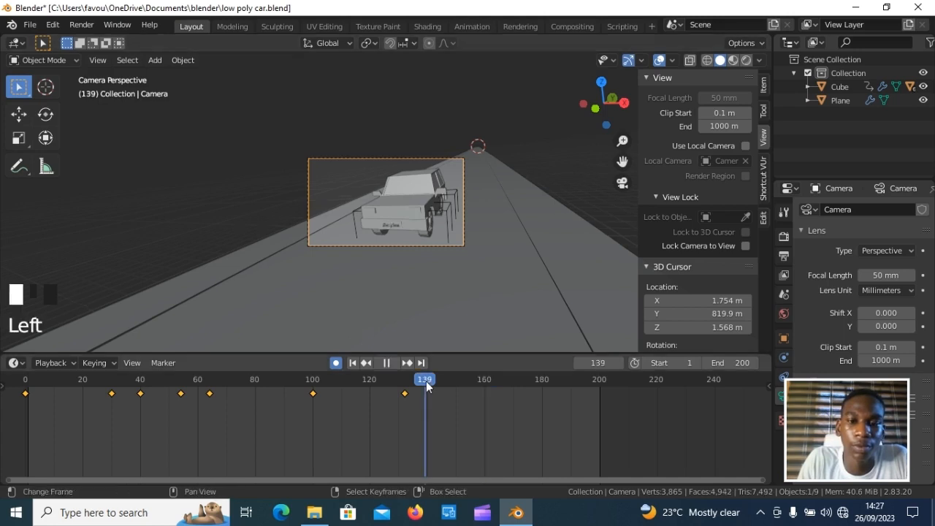
{"action": "left_click", "coordinate": [495, 387]}
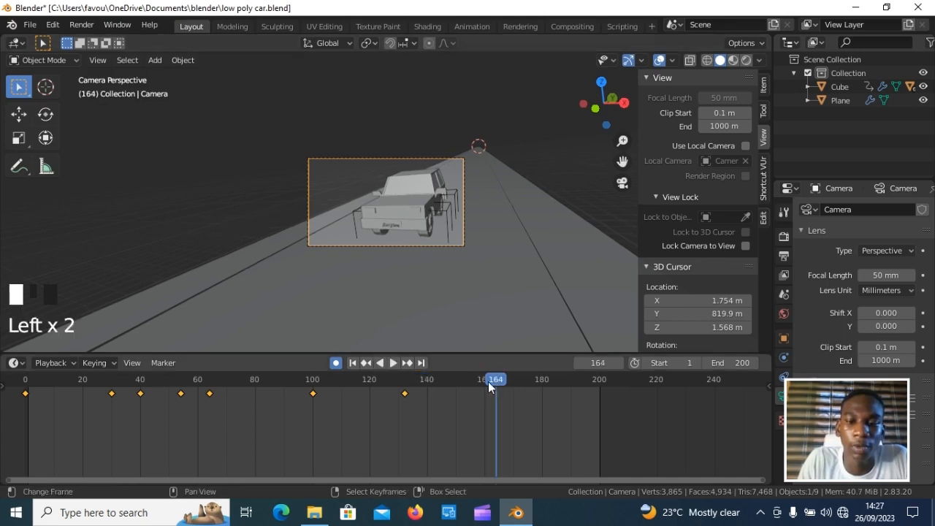
{"action": "left_click", "coordinate": [488, 381]}
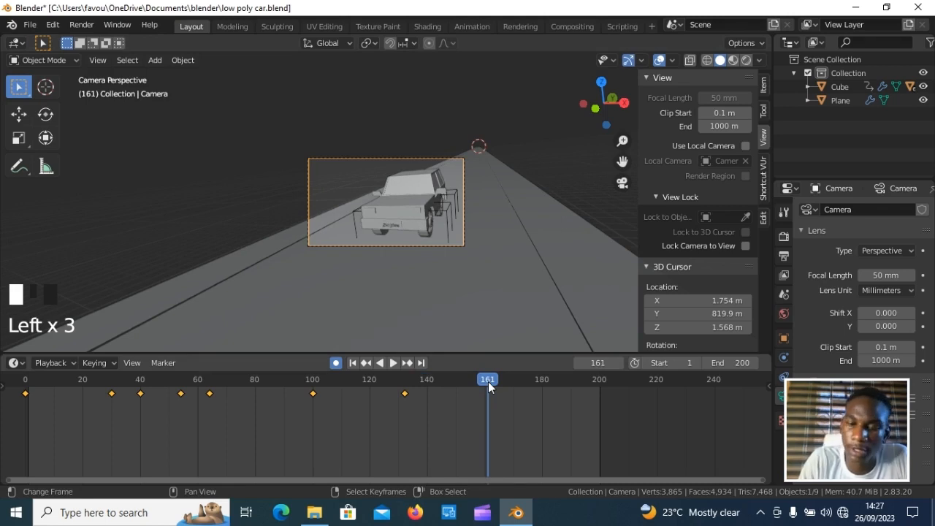
{"action": "key", "text": "Left"}
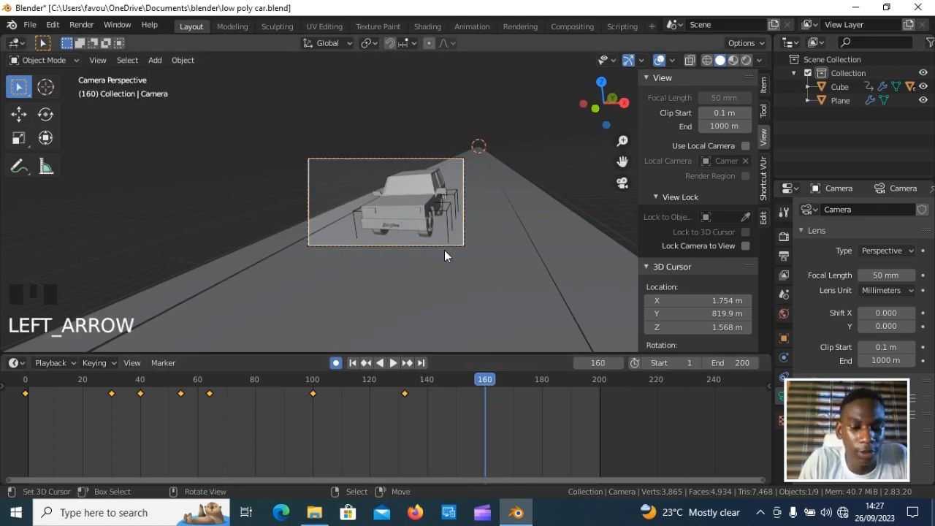
{"action": "key", "text": "r"}
{"action": "key", "text": "z"}
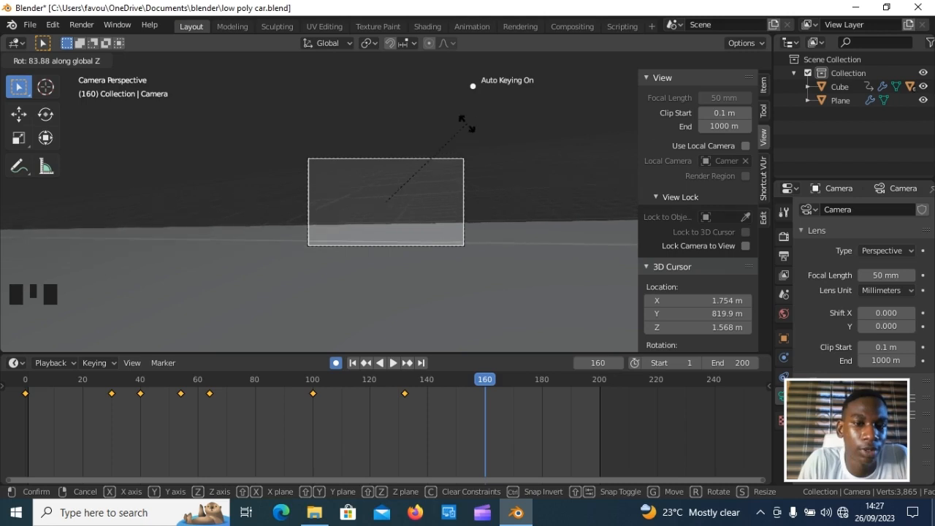
{"action": "left_click", "coordinate": [384, 115]}
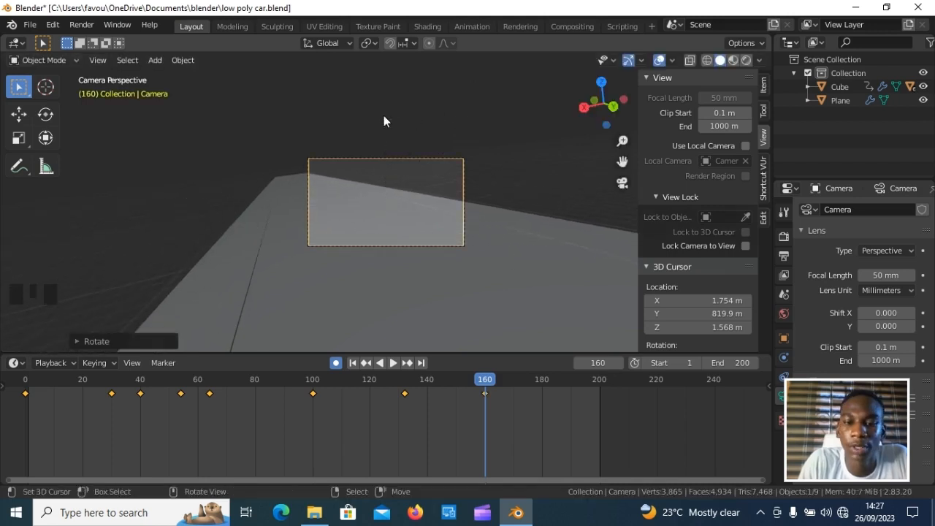
At frame 170, shift the camera horizontally with the global Z axis locked.
{"action": "left_click", "coordinate": [507, 381]}
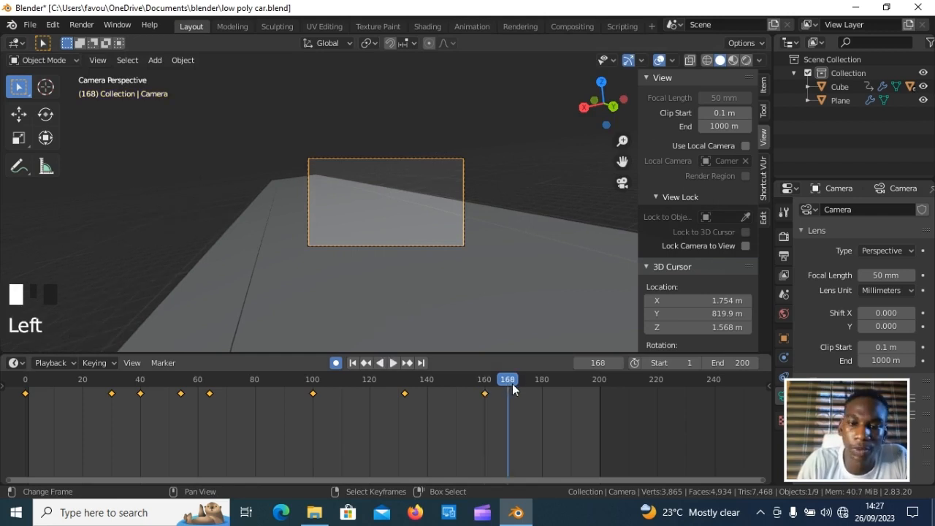
{"action": "key", "text": "Right"}
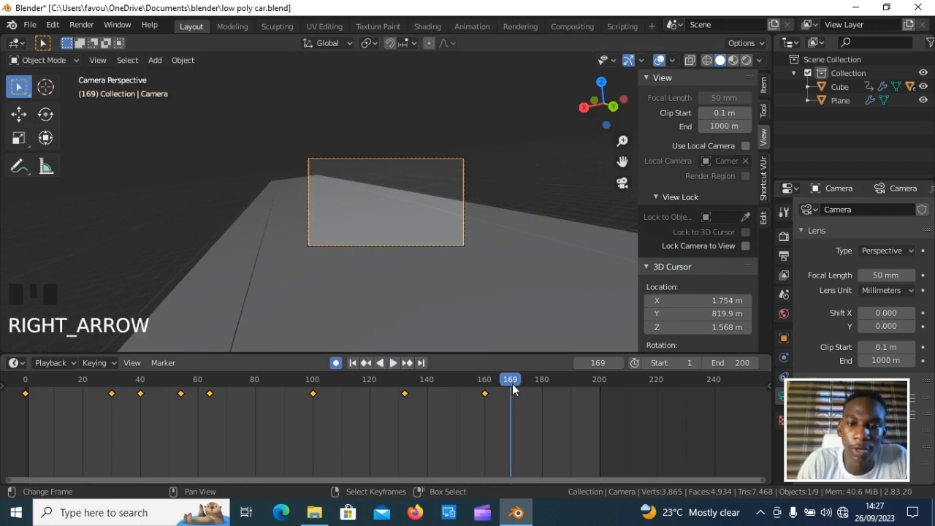
{"action": "key", "text": "Right"}
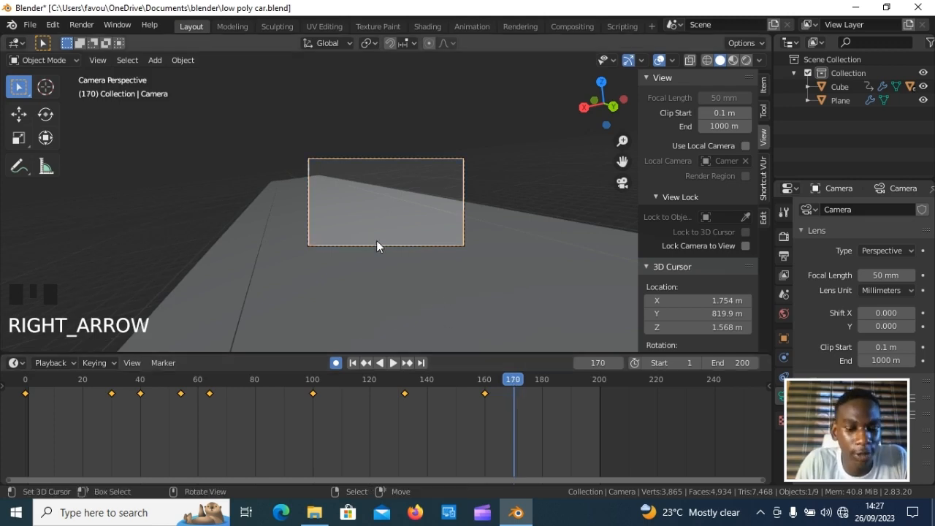
{"action": "key", "text": "g"}
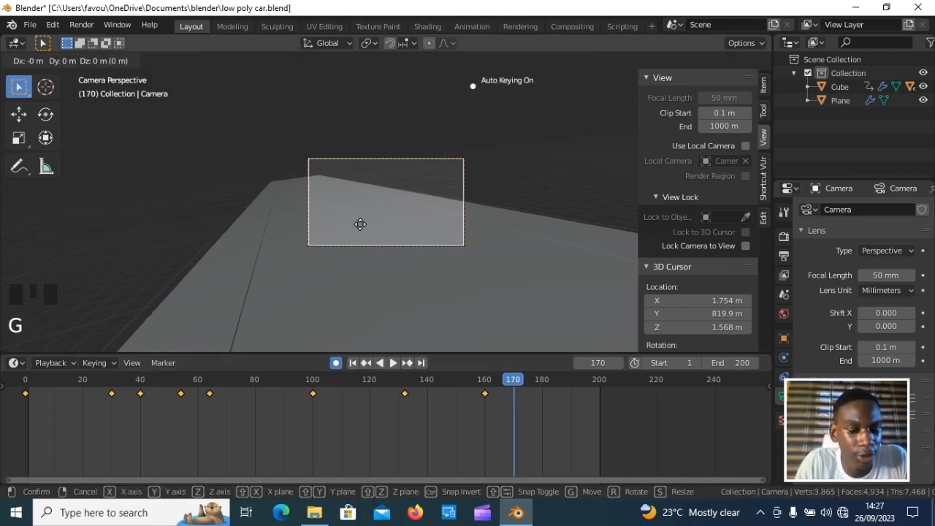
{"action": "key", "text": "shift+z"}
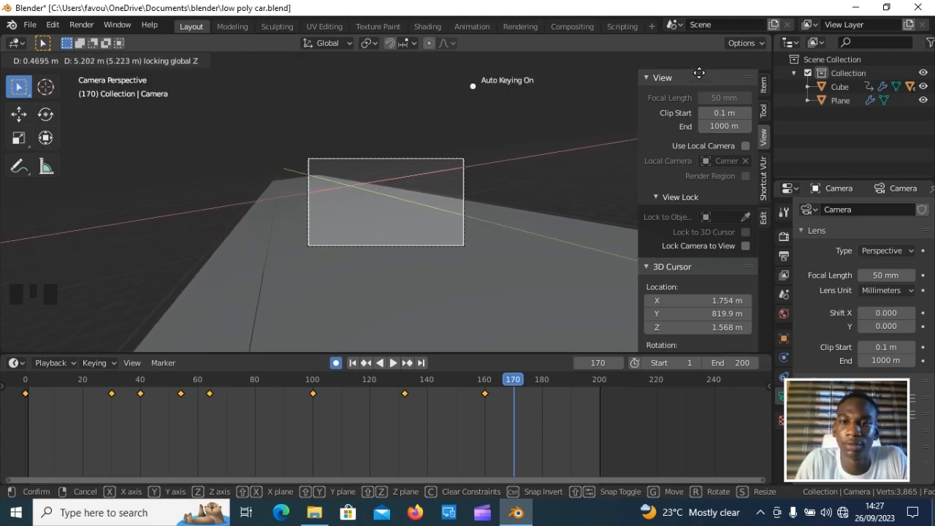
{"action": "left_click", "coordinate": [509, 232]}
{"action": "scroll", "coordinate": [487, 240], "scroll_direction": "down", "scroll_amount": 2}
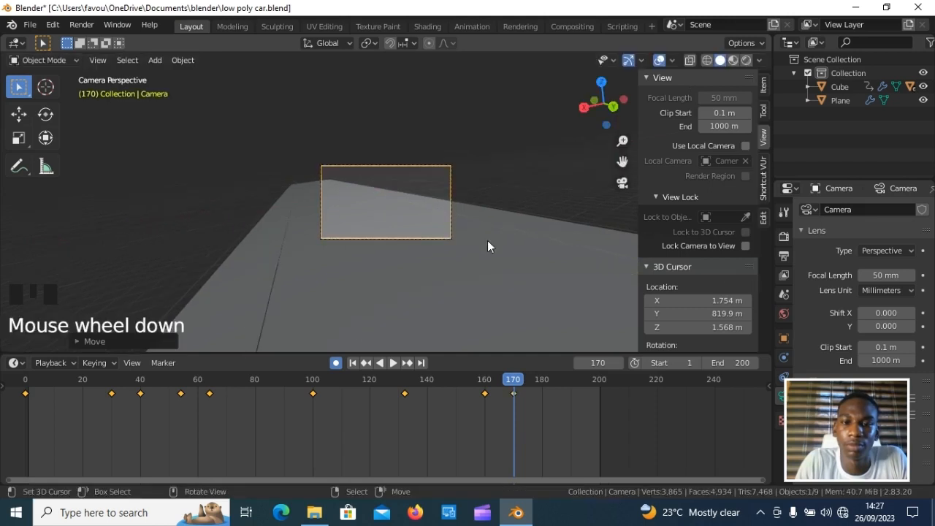
{"action": "scroll", "coordinate": [488, 241], "scroll_direction": "down", "scroll_amount": 1}
{"action": "scroll", "coordinate": [478, 285], "scroll_direction": "down", "scroll_amount": 1}
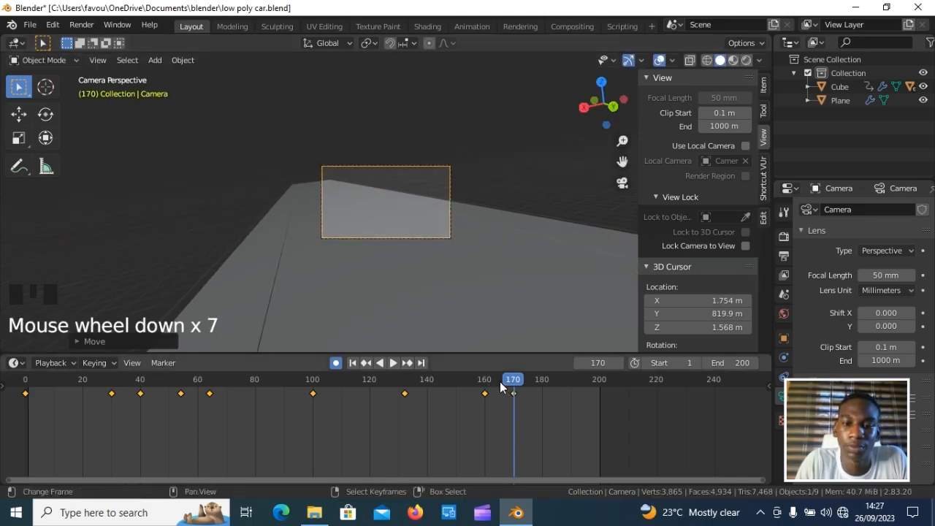
At frame 170, move the camera forward along the global Y axis until the car's edge enters the view outside the frame.
{"action": "key", "text": "Left"}
{"action": "key", "text": "Left"}
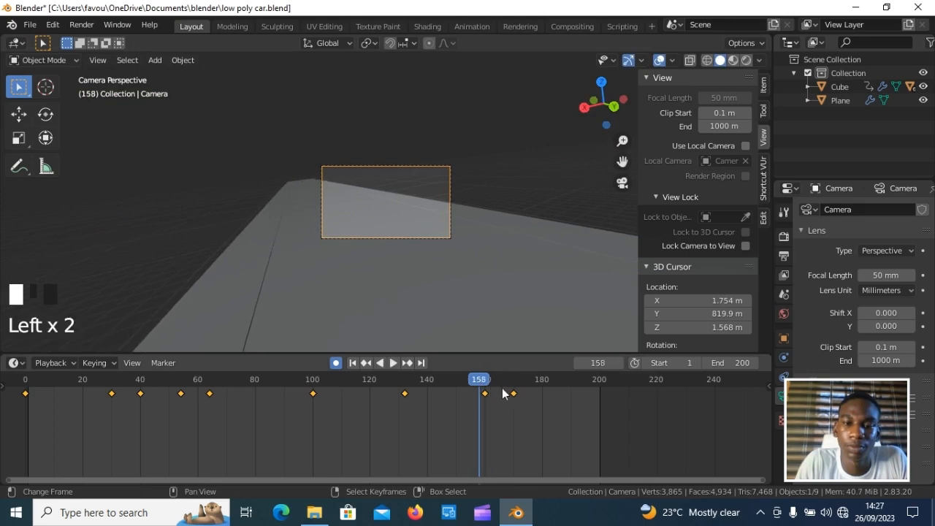
{"action": "left_click", "coordinate": [512, 387]}
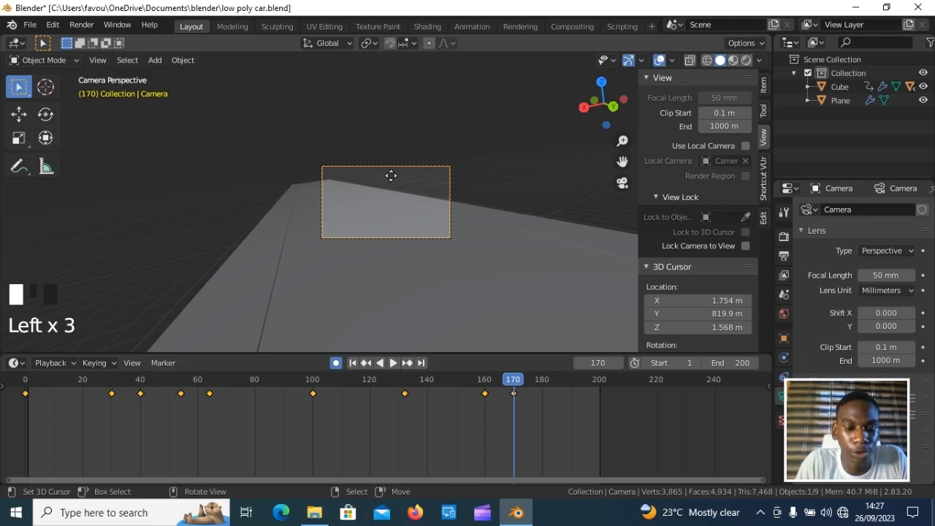
{"action": "key", "text": "g"}
{"action": "key", "text": "y"}
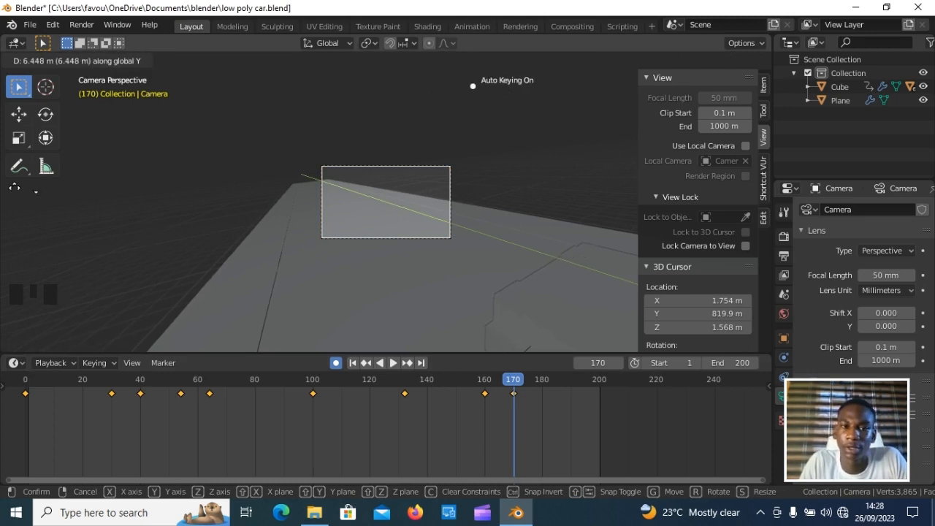
{"action": "left_click", "coordinate": [440, 310]}
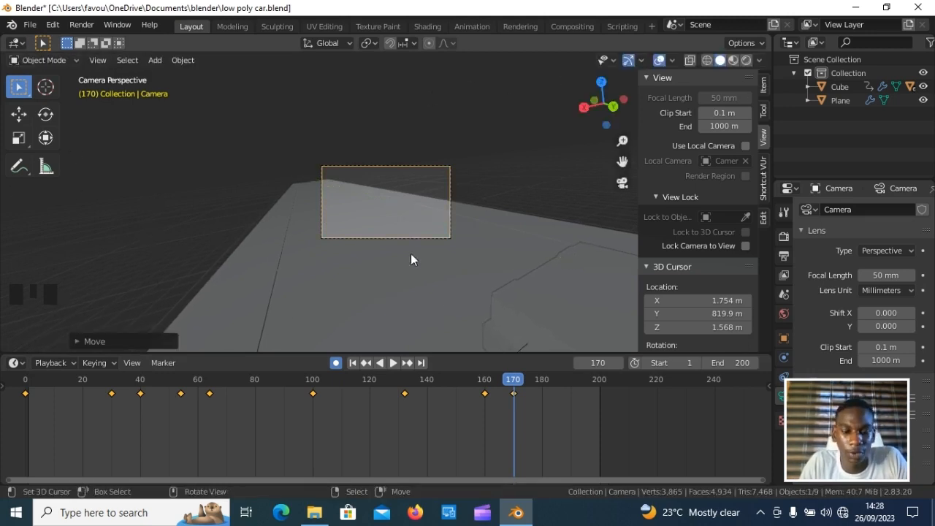
Move the frame 170 camera farther along the global Y axis until part of the car reaches inside the camera frame.
{"action": "key", "text": "g"}
{"action": "key", "text": "y"}
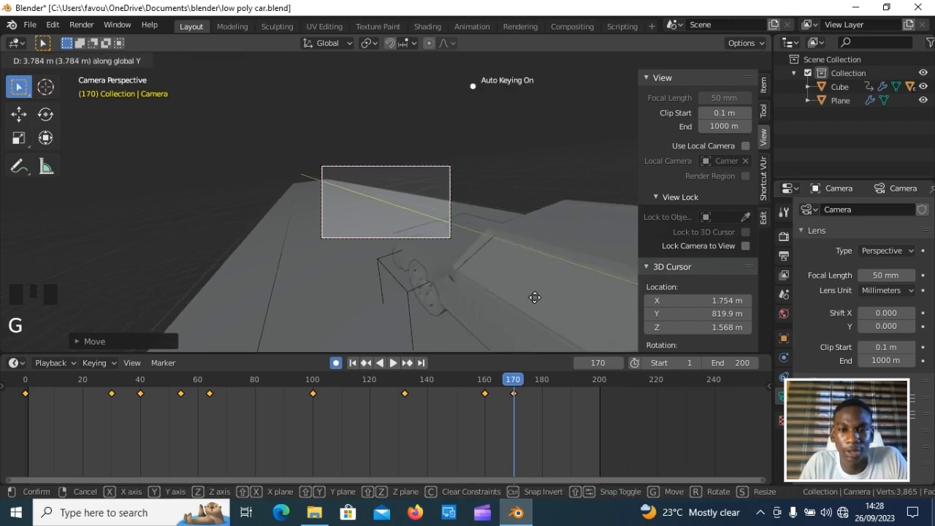
{"action": "left_click", "coordinate": [578, 296]}
Move the camera back from the car at frame 170 until most of the car's body comes into view.
{"action": "scroll", "coordinate": [381, 314], "scroll_direction": "down", "scroll_amount": 1}
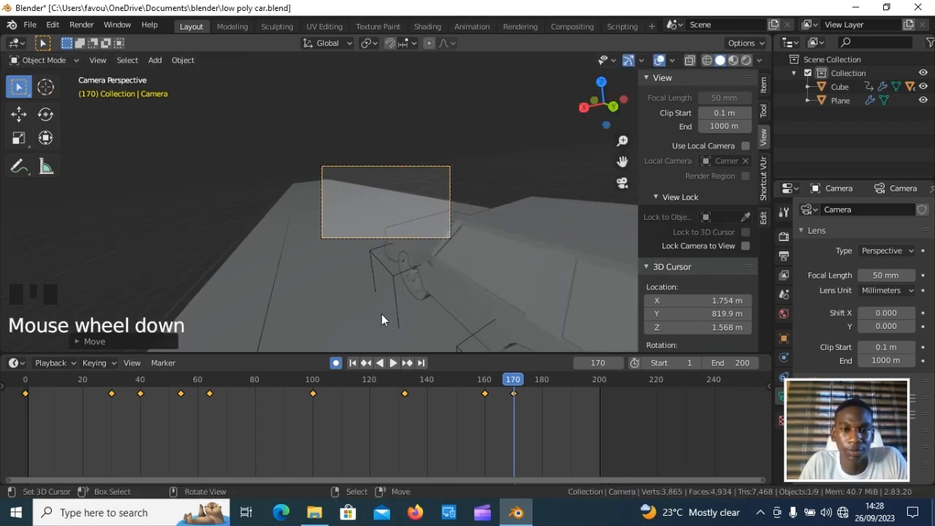
{"action": "scroll", "coordinate": [341, 243], "scroll_direction": "down", "scroll_amount": 2}
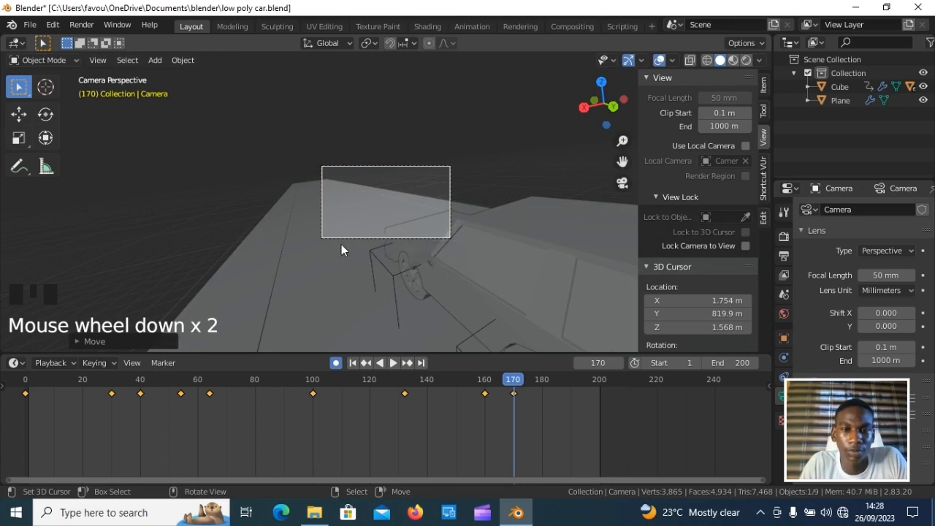
{"action": "scroll", "coordinate": [341, 244], "scroll_direction": "down", "scroll_amount": 1}
{"action": "key", "text": "g"}
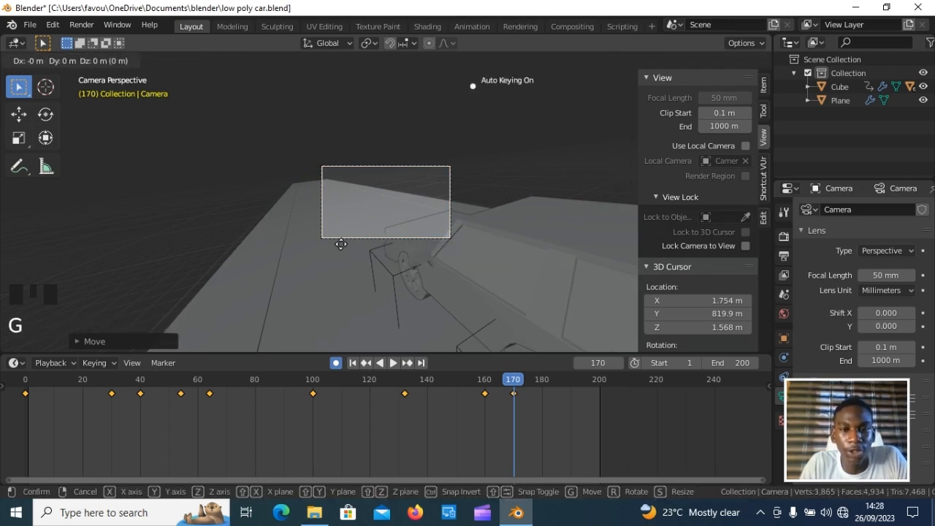
{"action": "left_click", "coordinate": [511, 296]}
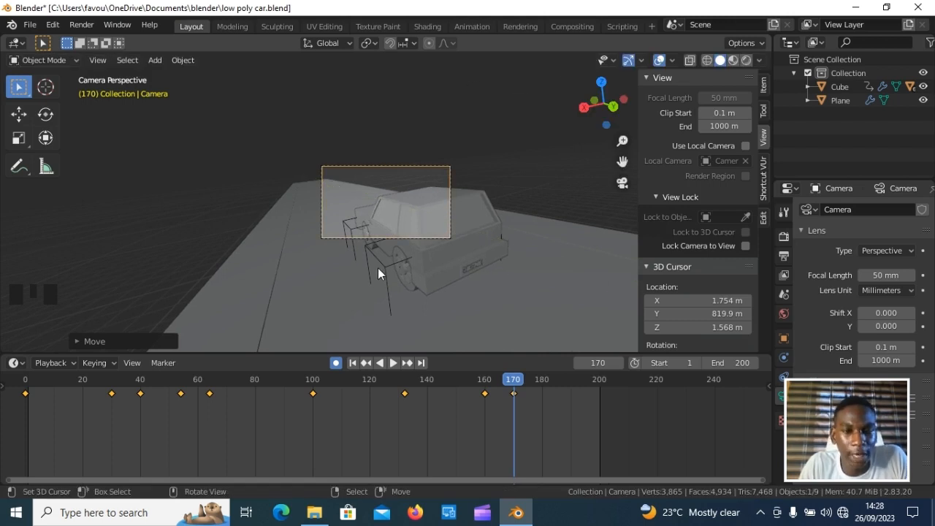
At frame 170, rotate the camera slightly around the global Z axis and trackball-rotate it about -7.5° and 1.7° to raise the car in frame.
{"action": "key", "text": "r"}
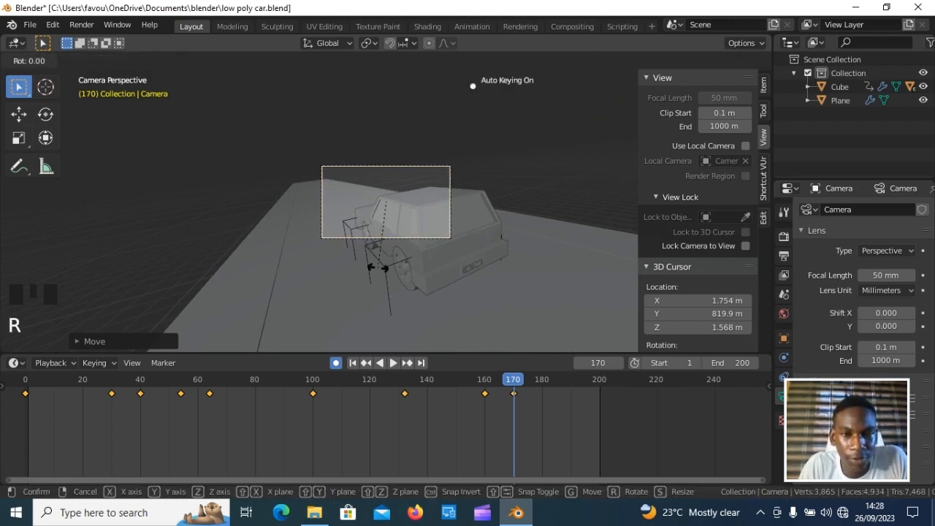
{"action": "key", "text": "z"}
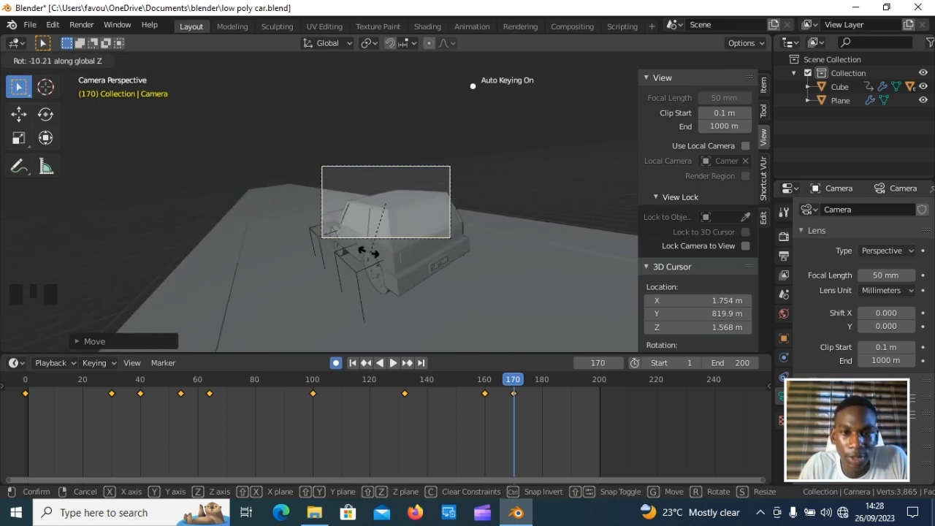
{"action": "left_click", "coordinate": [373, 251]}
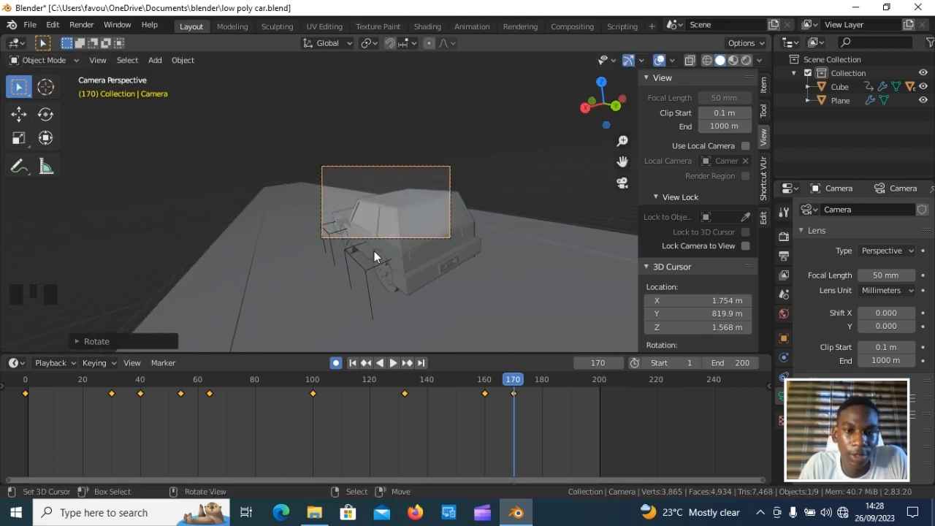
{"action": "key", "text": "r"}
{"action": "key", "text": "r"}
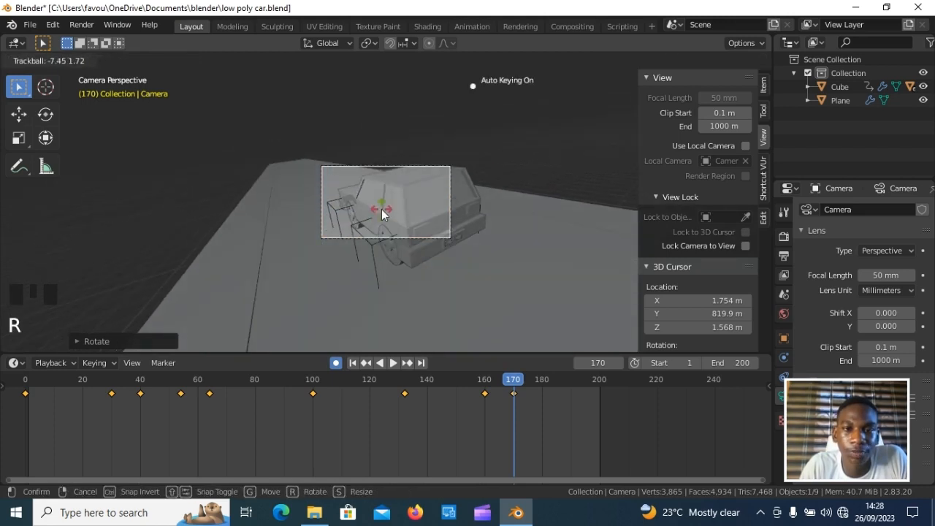
{"action": "left_click", "coordinate": [381, 209]}
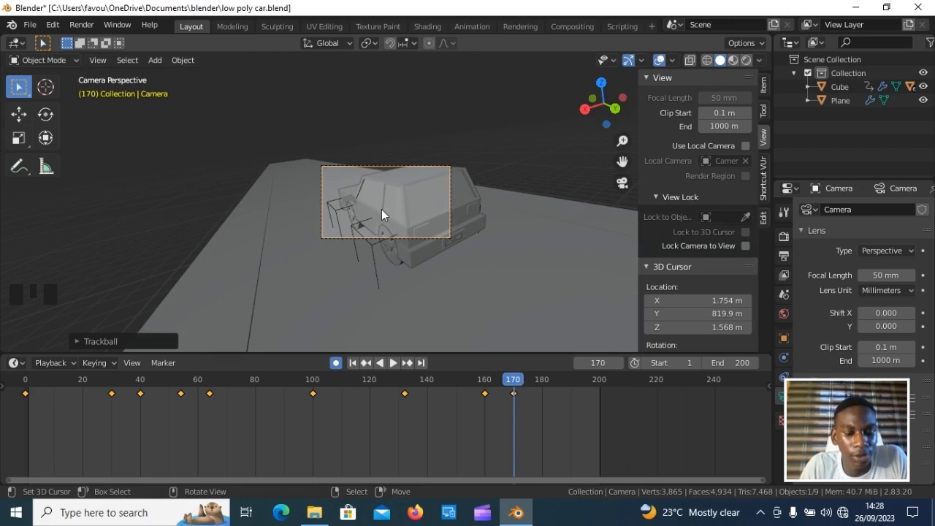
Shift the frame 170 camera horizontally by about 2.2 m with global Z locked, bringing nearly the whole car inside the camera frame.
{"action": "key", "text": "g"}
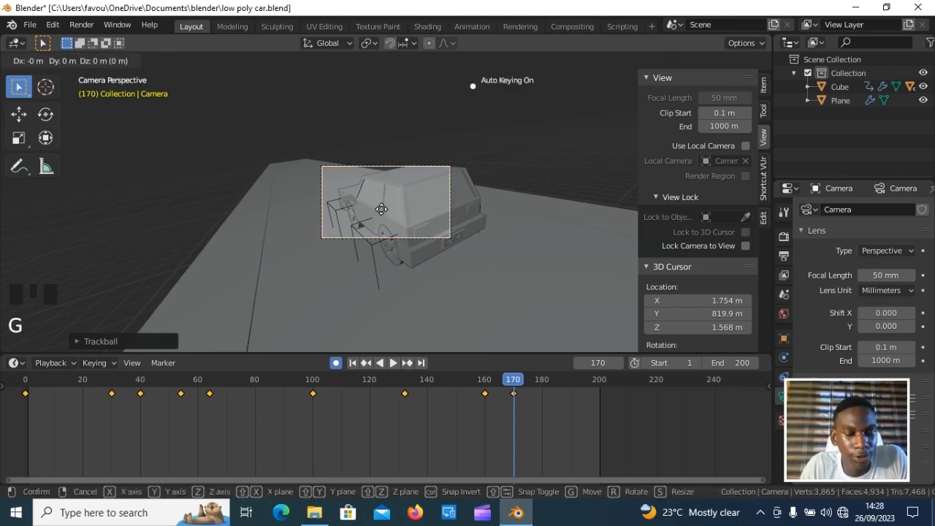
{"action": "key", "text": "shift+z"}
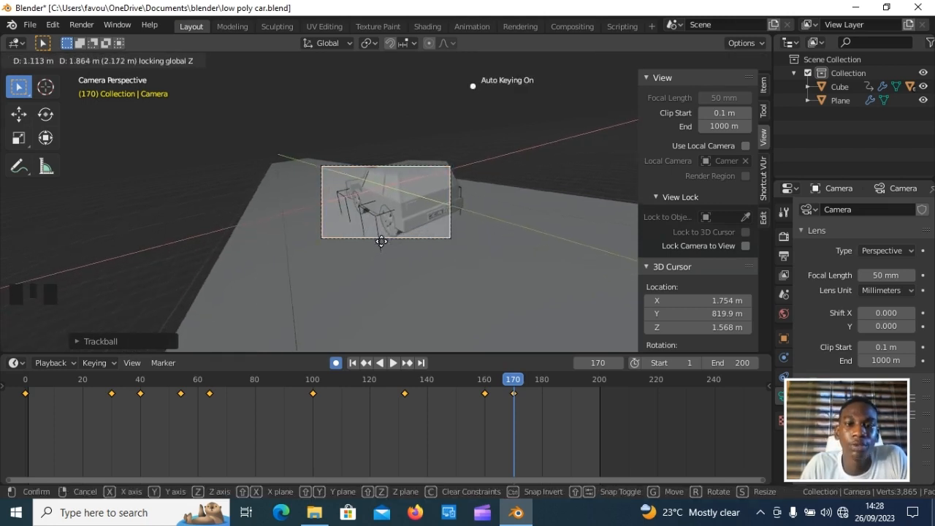
{"action": "left_click", "coordinate": [382, 246]}
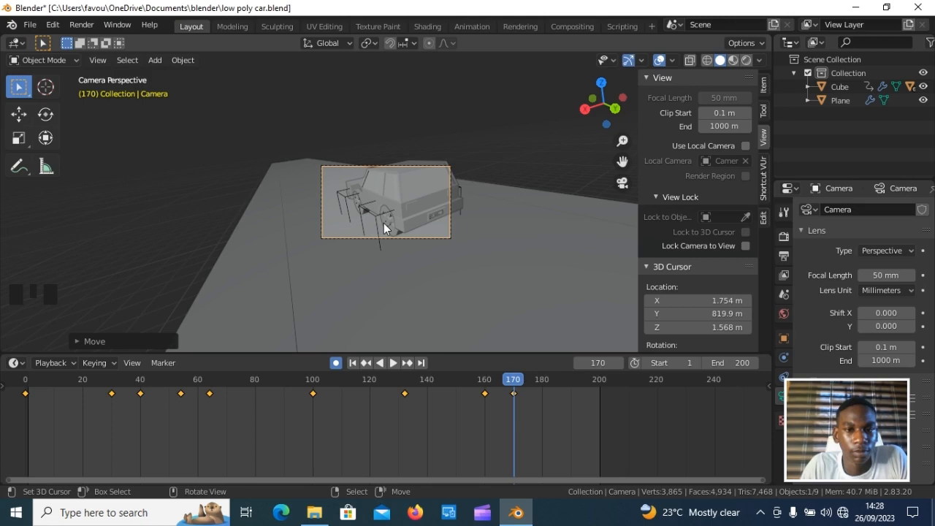
Go to frame 186 and roll the camera about -23° around its viewing axis.
{"action": "left_click", "coordinate": [561, 383]}
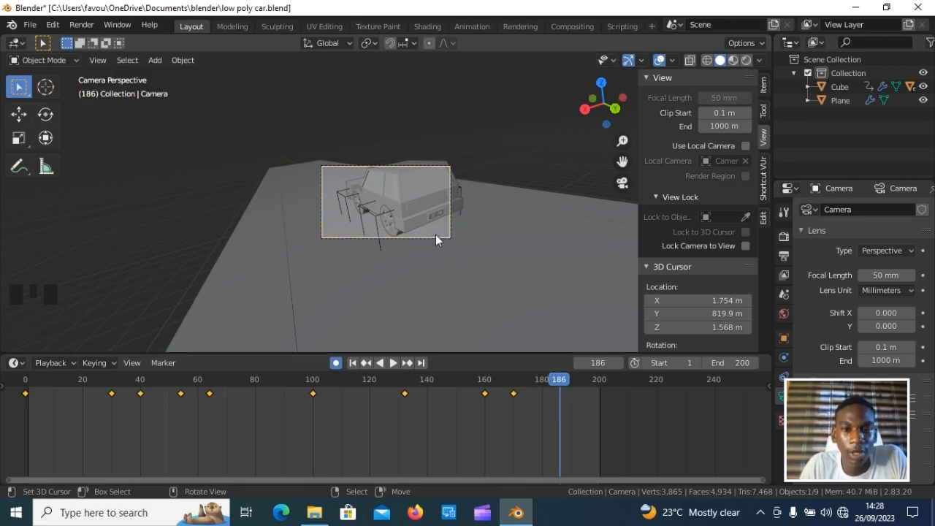
{"action": "key", "text": "r"}
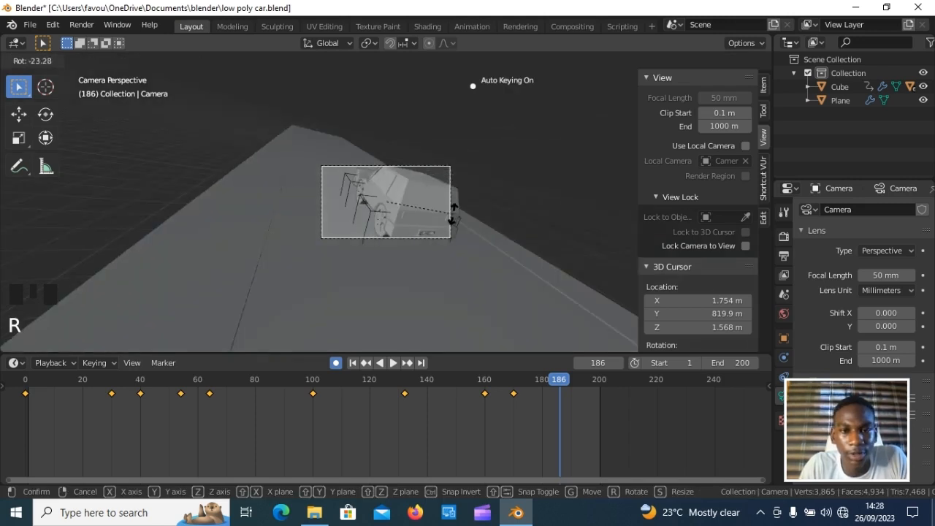
{"action": "left_click", "coordinate": [453, 213]}
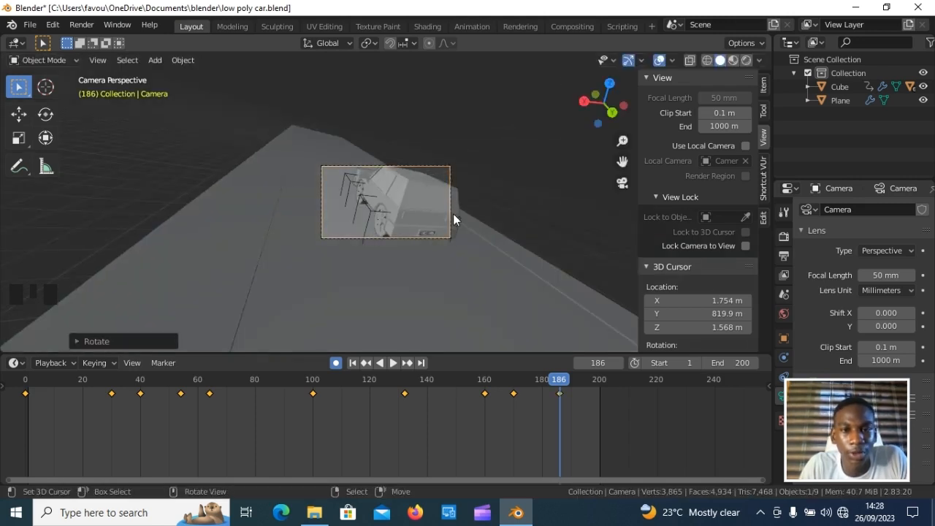
At frame 186, move the camera away from the car with global Z locked and trackball-rotate it about 7.5° and -0.6° to center the car.
{"action": "key", "text": "g"}
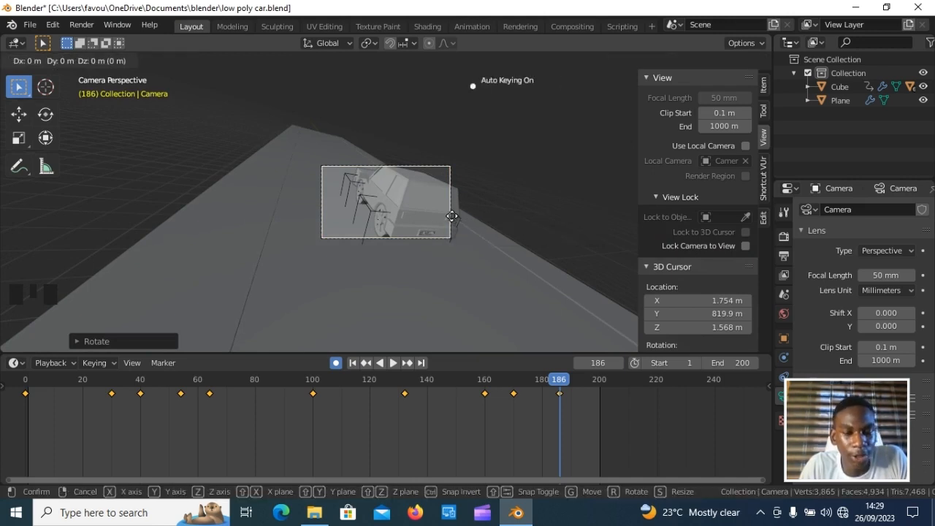
{"action": "key", "text": "shift+z"}
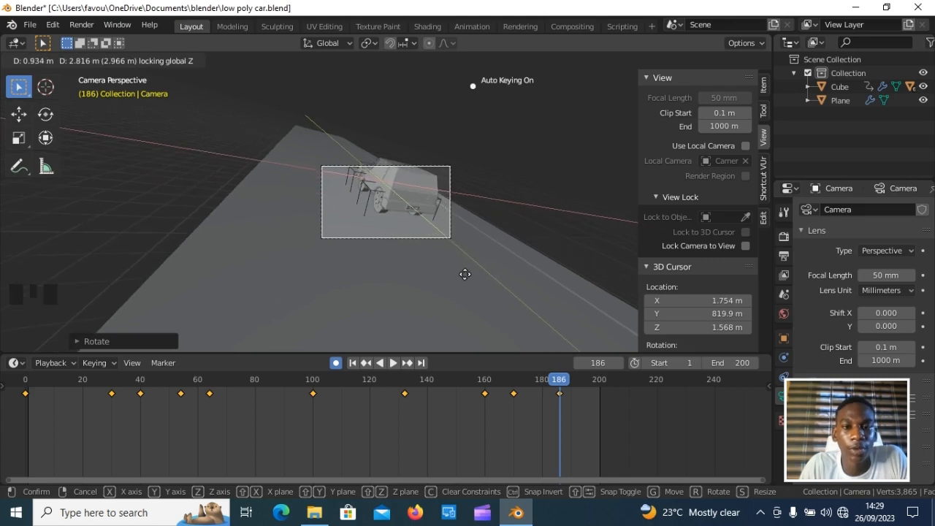
{"action": "left_click", "coordinate": [469, 293]}
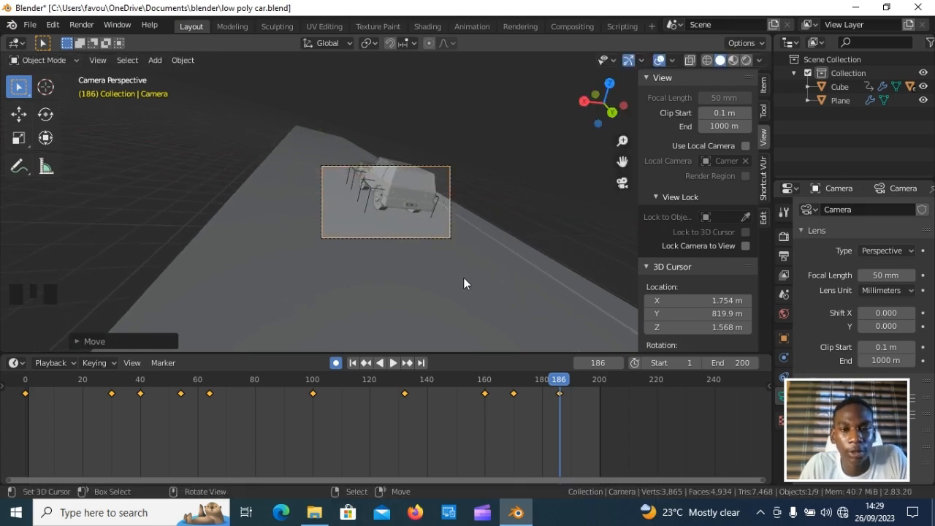
{"action": "key", "text": "r"}
{"action": "key", "text": "r"}
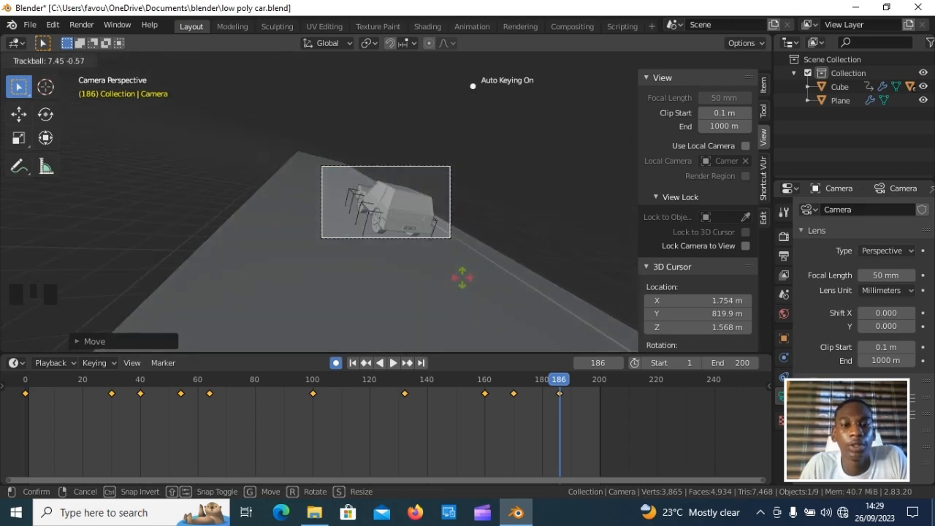
{"action": "left_click", "coordinate": [462, 284]}
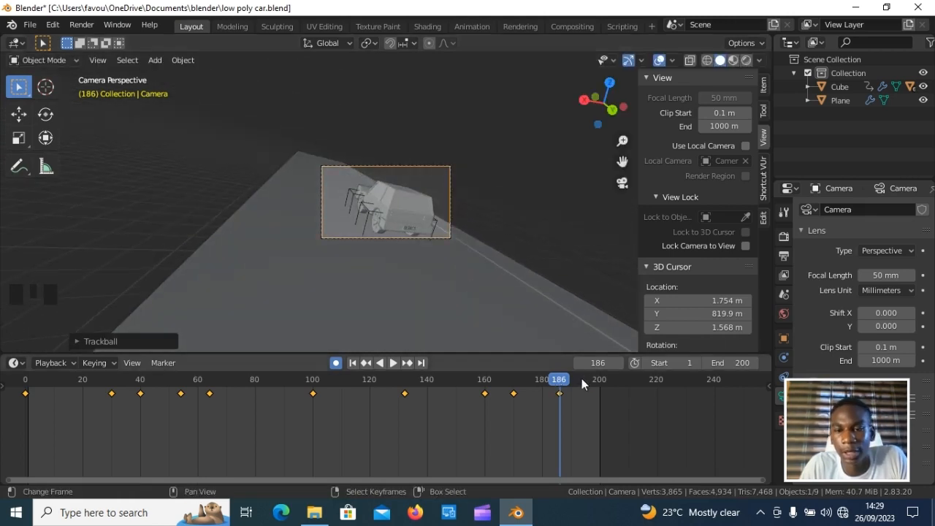
Go to frame 190 and move the camera closer to the car along the global Y axis.
{"action": "left_click", "coordinate": [600, 376]}
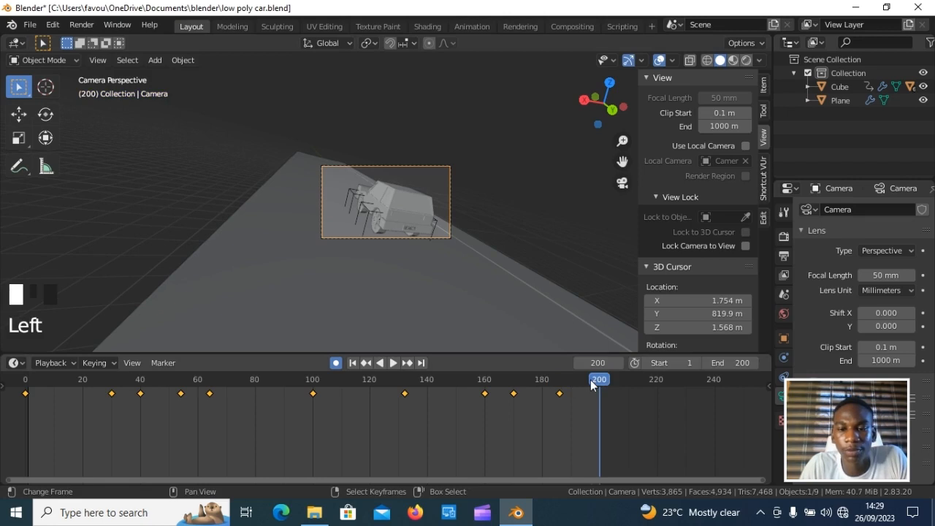
{"action": "left_click", "coordinate": [591, 385]}
{"action": "left_click", "coordinate": [589, 389]}
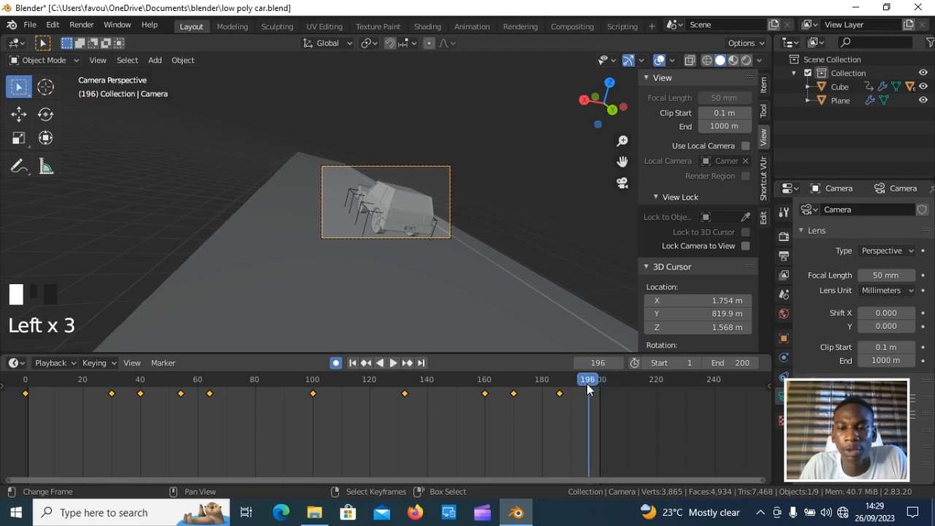
{"action": "left_click", "coordinate": [585, 385]}
{"action": "left_click", "coordinate": [582, 387]}
{"action": "left_click", "coordinate": [582, 388]}
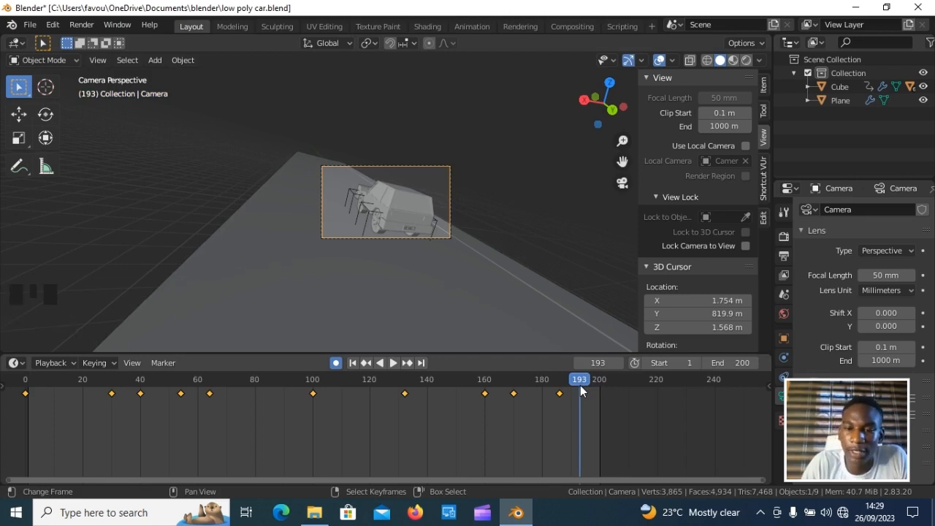
{"action": "key", "text": "Left"}
{"action": "key", "text": "Left"}
{"action": "key", "text": "Left"}
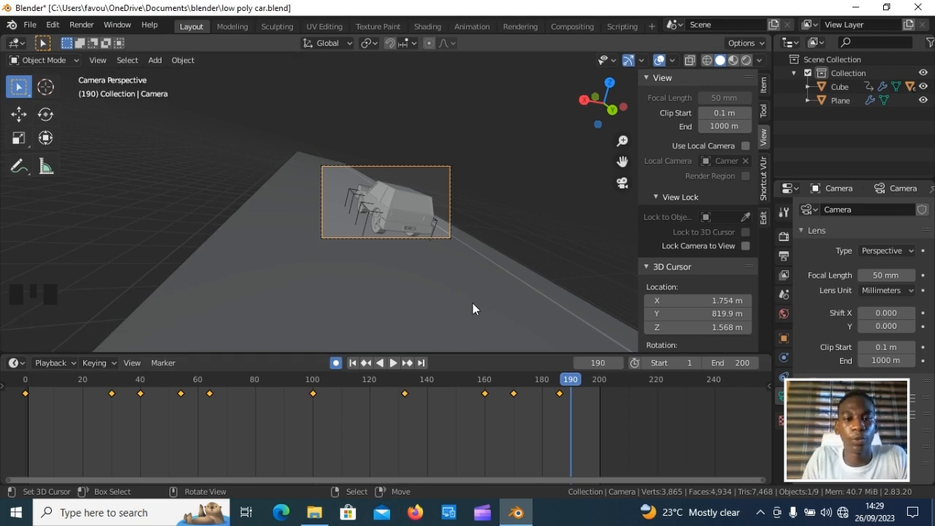
{"action": "key", "text": "g"}
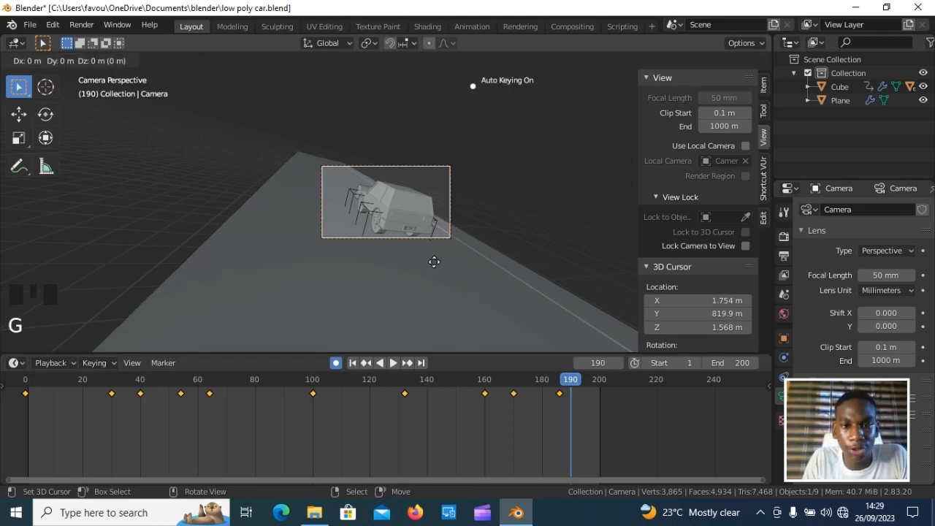
{"action": "key", "text": "y"}
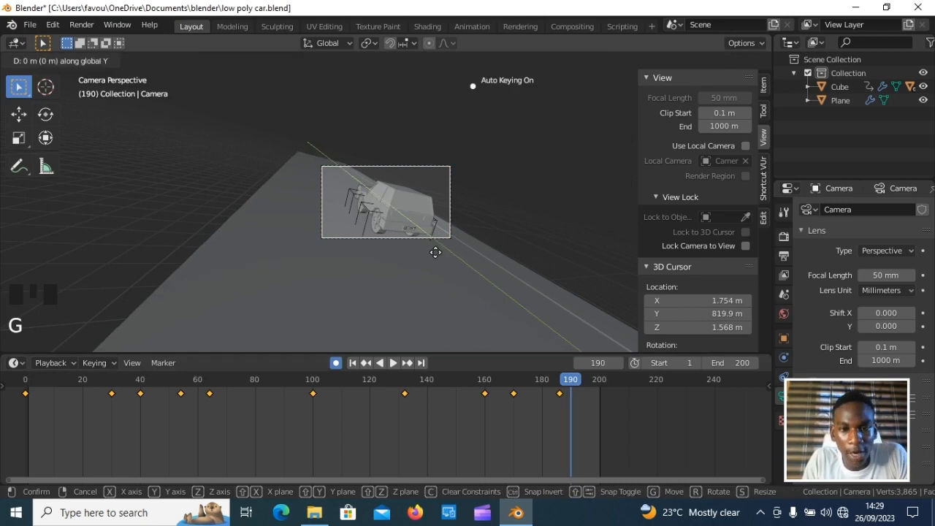
{"action": "left_click", "coordinate": [435, 235]}
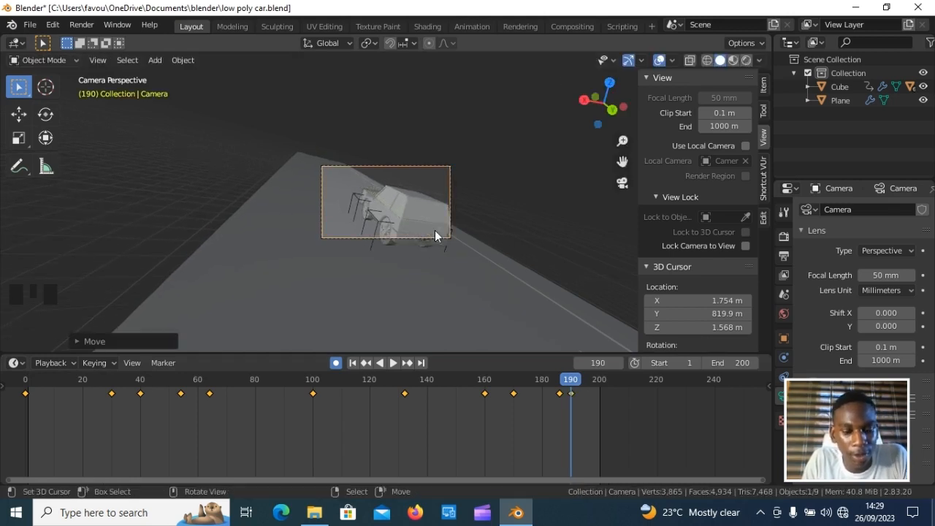
Rotate the frame 190 camera about -29° around the global Y axis.
{"action": "key", "text": "r"}
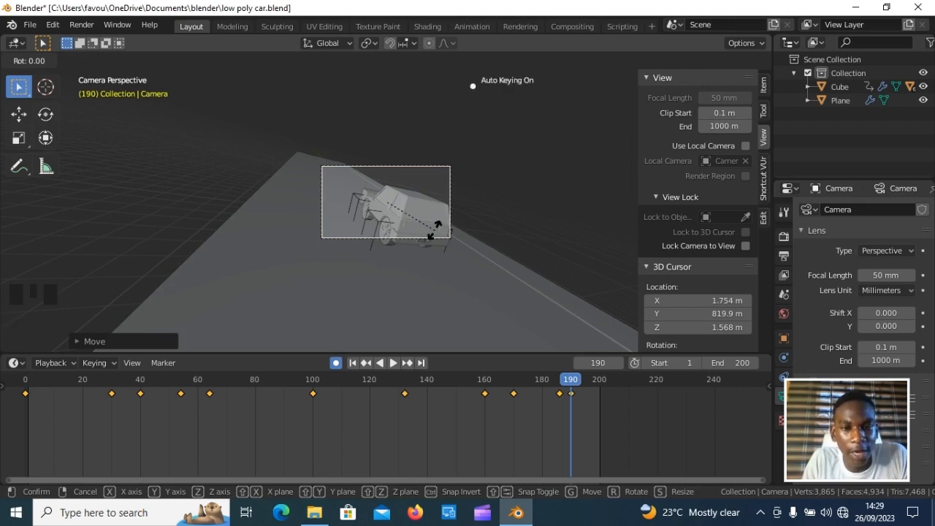
{"action": "key", "text": "y"}
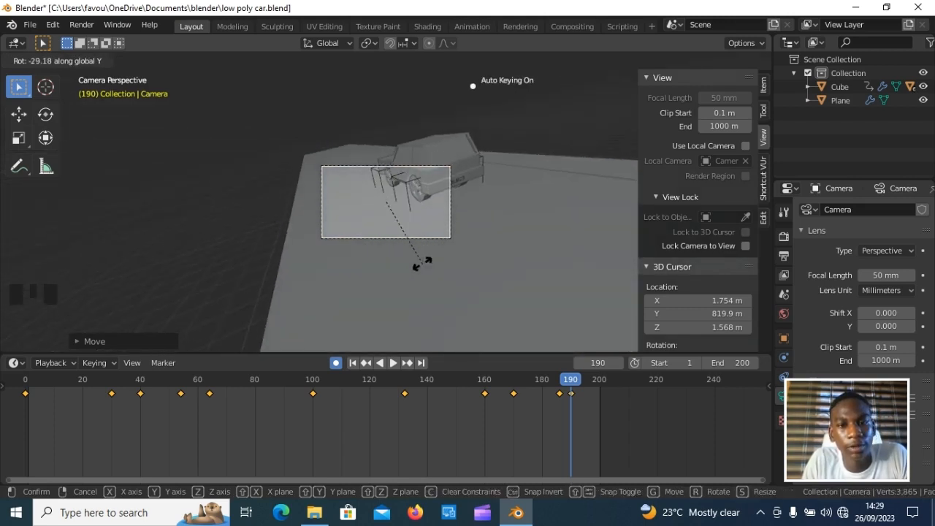
{"action": "left_click", "coordinate": [422, 264]}
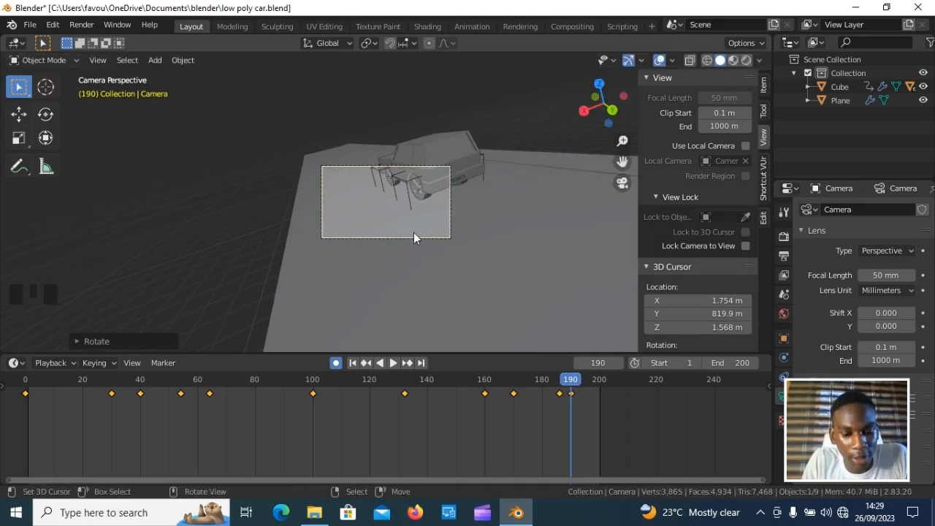
At frame 190, move the camera behind the car, then closer with global Z locked until the car's rear body fills most of the frame.
{"action": "key", "text": "g"}
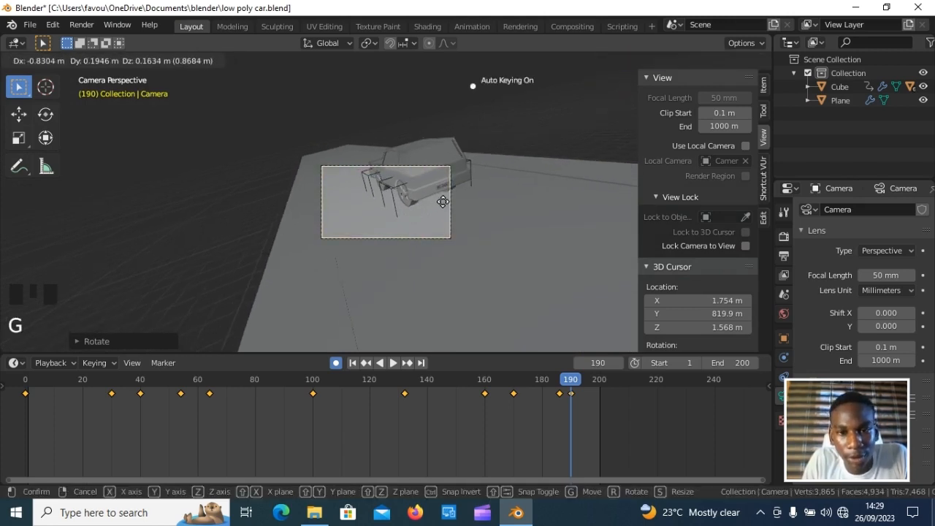
{"action": "left_click", "coordinate": [494, 191]}
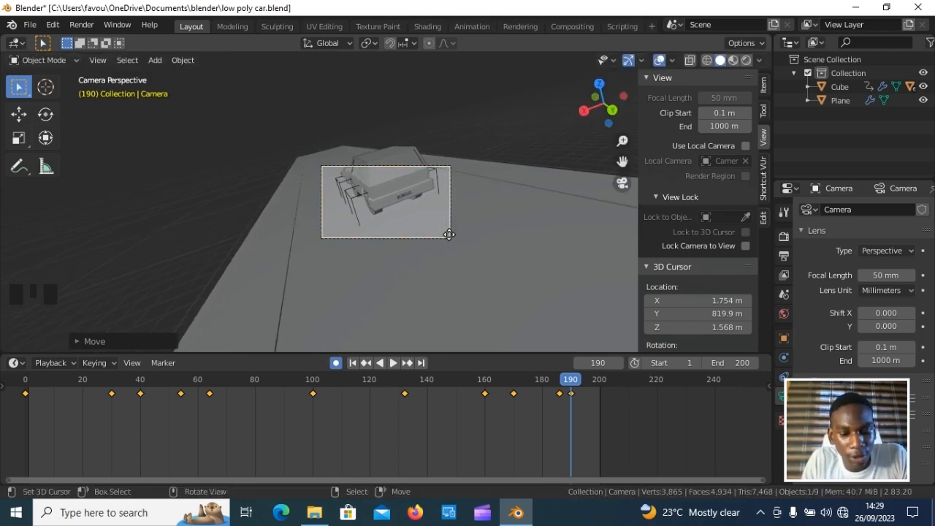
{"action": "key", "text": "g"}
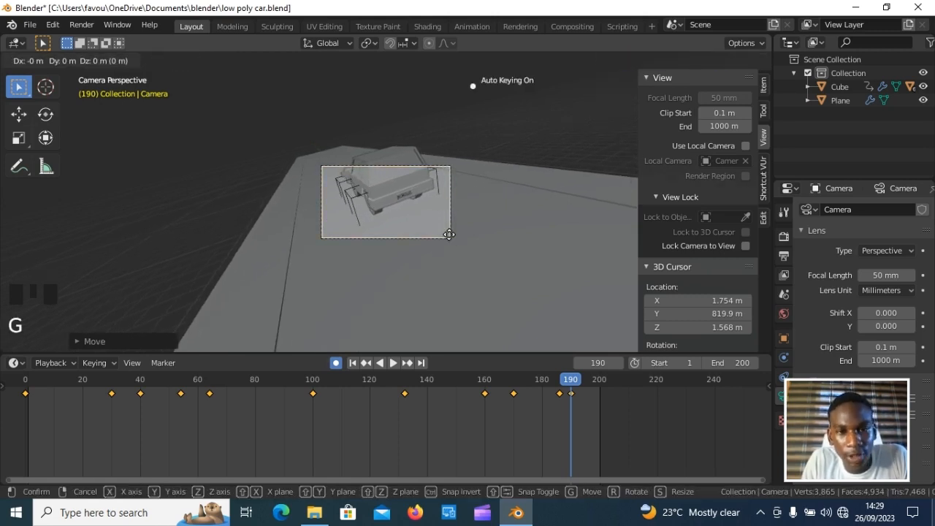
{"action": "key", "text": "shift+z"}
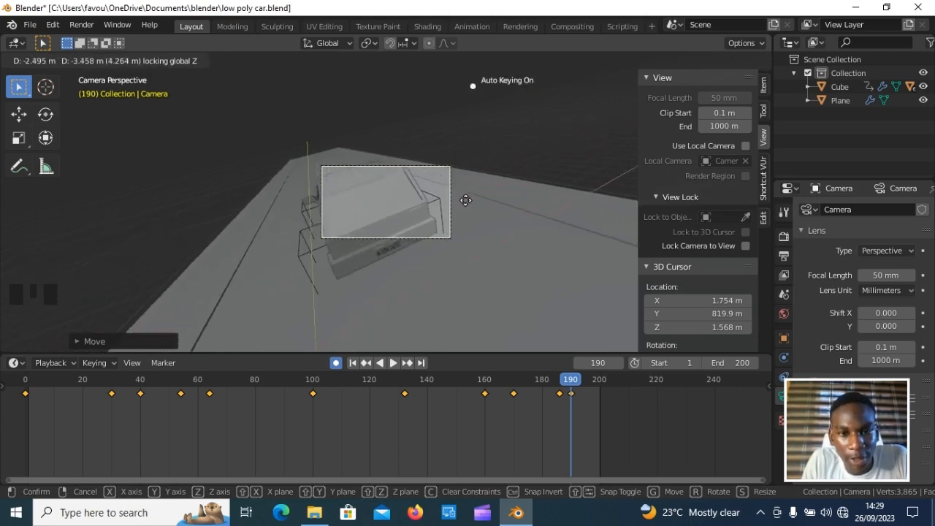
{"action": "left_click", "coordinate": [461, 195]}
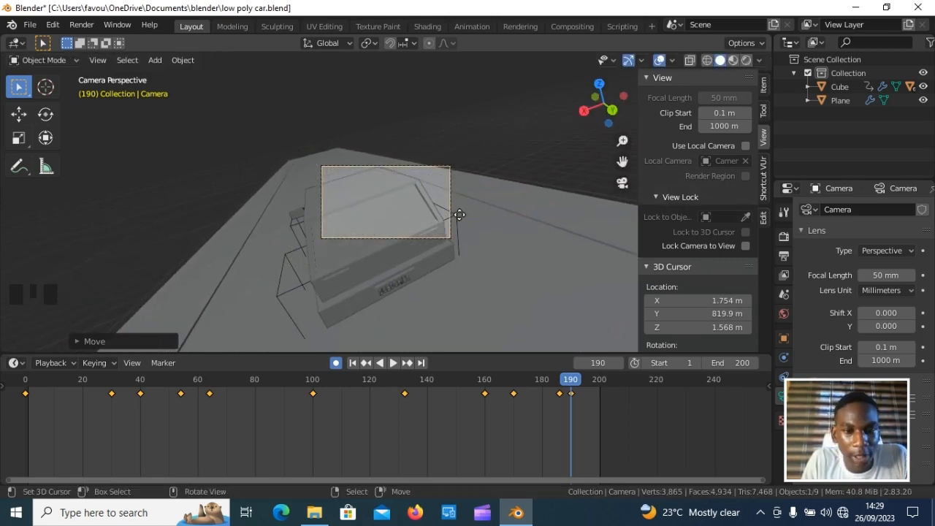
At frame 190, lower the camera about 2.4 m along the global Z axis.
{"action": "key", "text": "g"}
{"action": "key", "text": "z"}
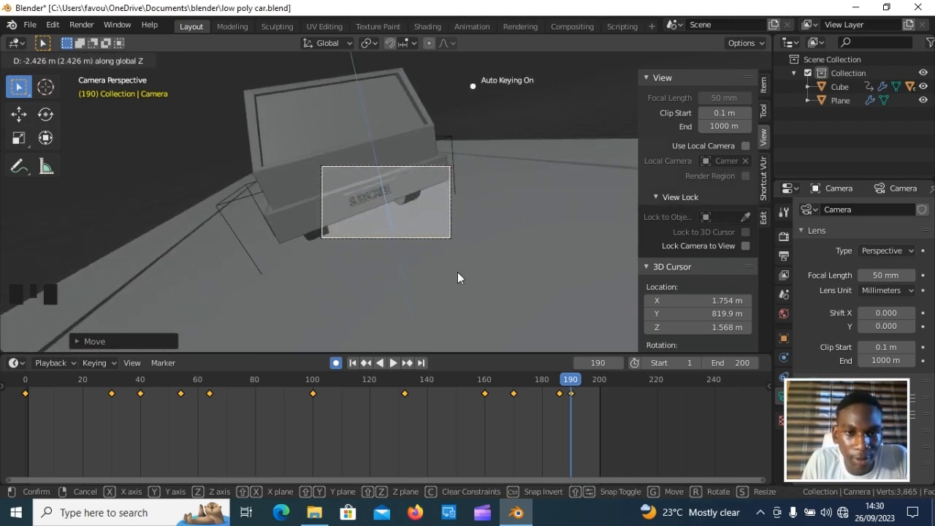
{"action": "left_click", "coordinate": [458, 273]}
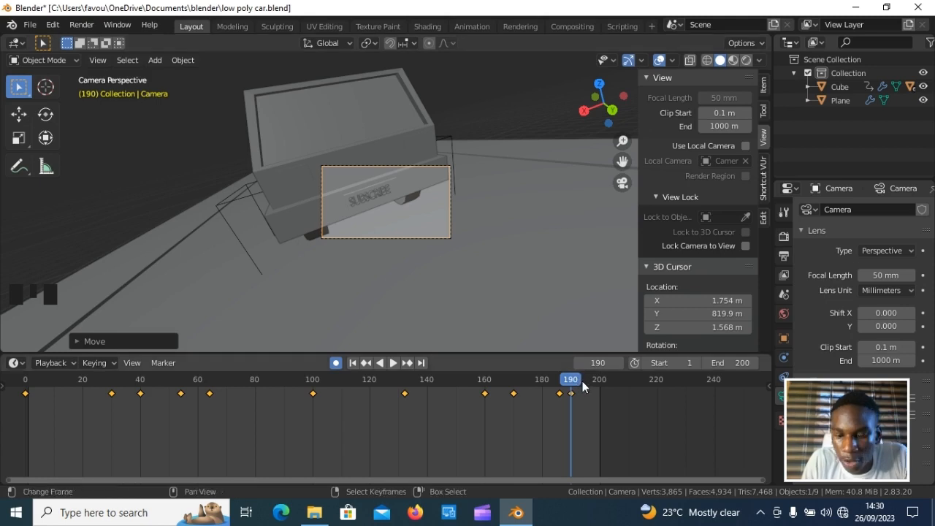
Go to frame 192 and rotate the camera in the view plane until the car's rear bumper sits level.
{"action": "key", "text": "Right"}
{"action": "key", "text": "Right"}
{"action": "key", "text": "Right"}
{"action": "key", "text": "Right"}
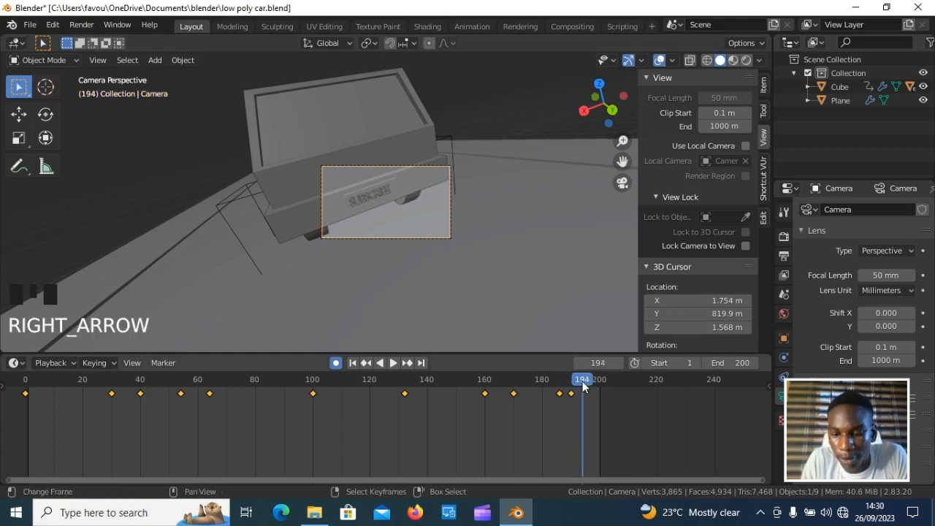
{"action": "key", "text": "Left"}
{"action": "key", "text": "Left"}
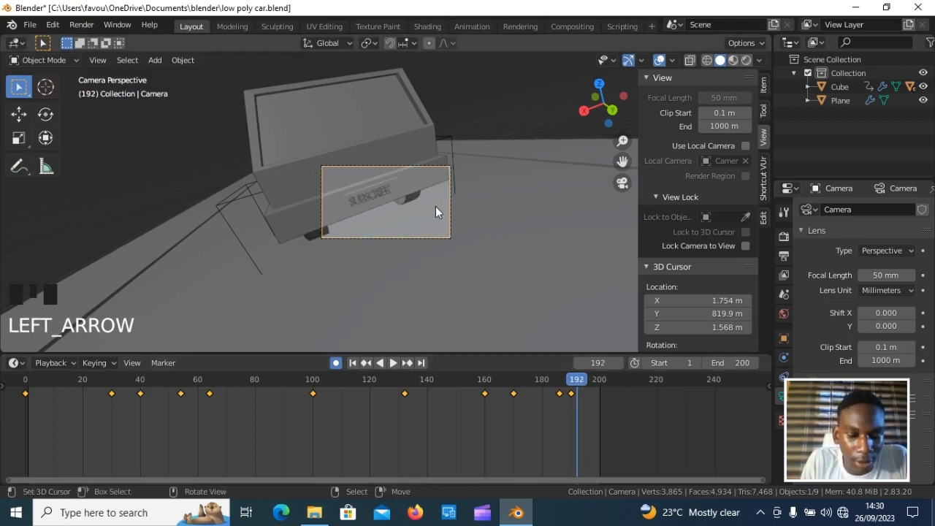
{"action": "key", "text": "r"}
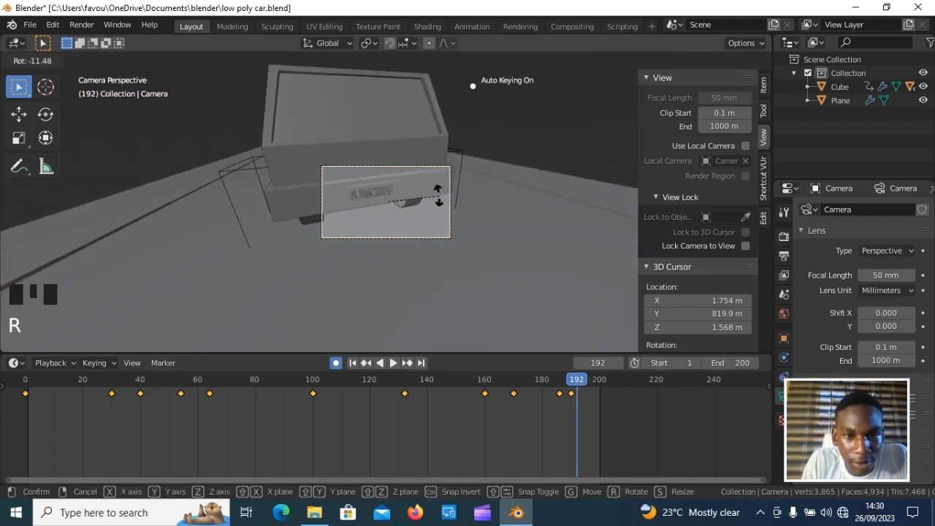
{"action": "left_click", "coordinate": [436, 196]}
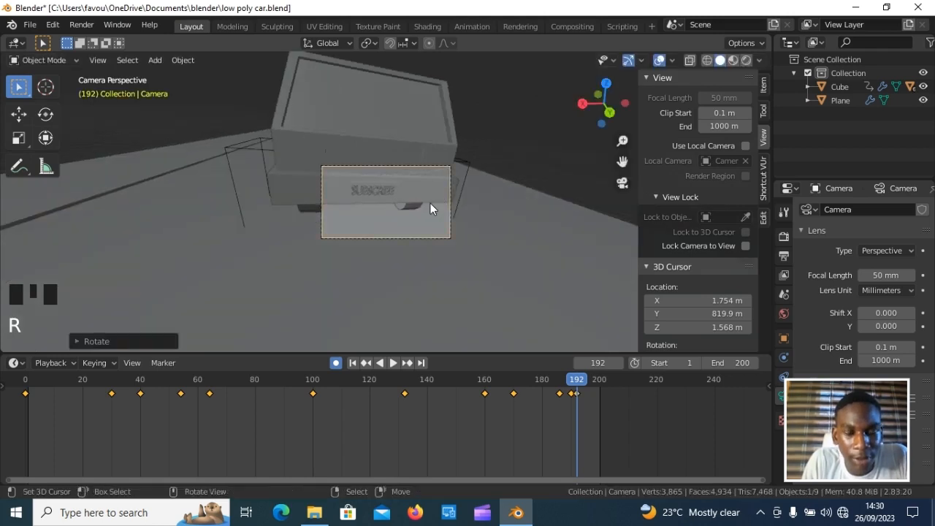
At frame 192, move the camera about -1.2 m along global Y and rotate it about 6.4° around global X toward the SUBSCRIBE plate.
{"action": "key", "text": "g"}
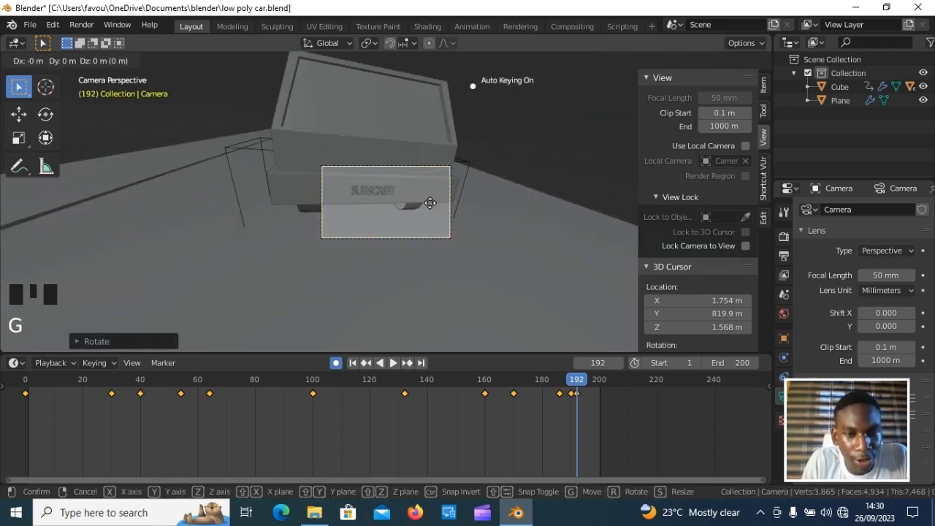
{"action": "key", "text": "y"}
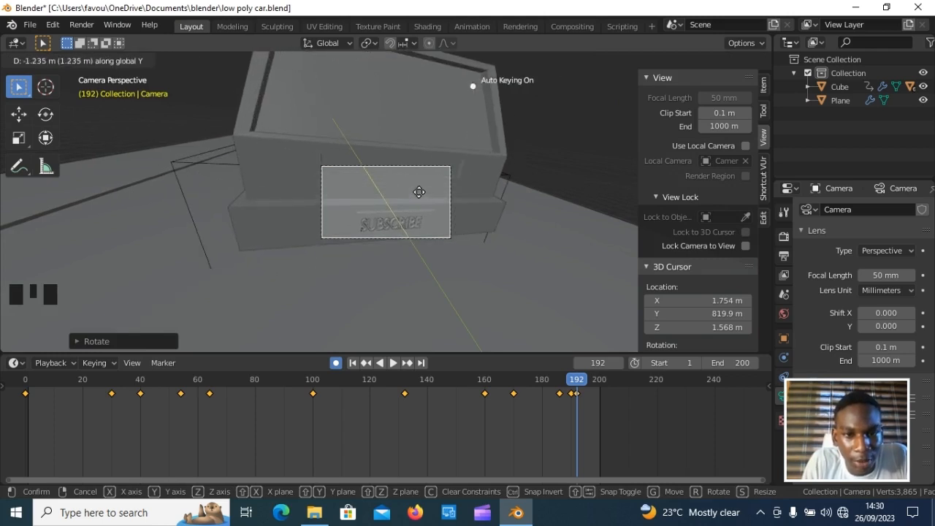
{"action": "left_click", "coordinate": [418, 192]}
{"action": "key", "text": "r"}
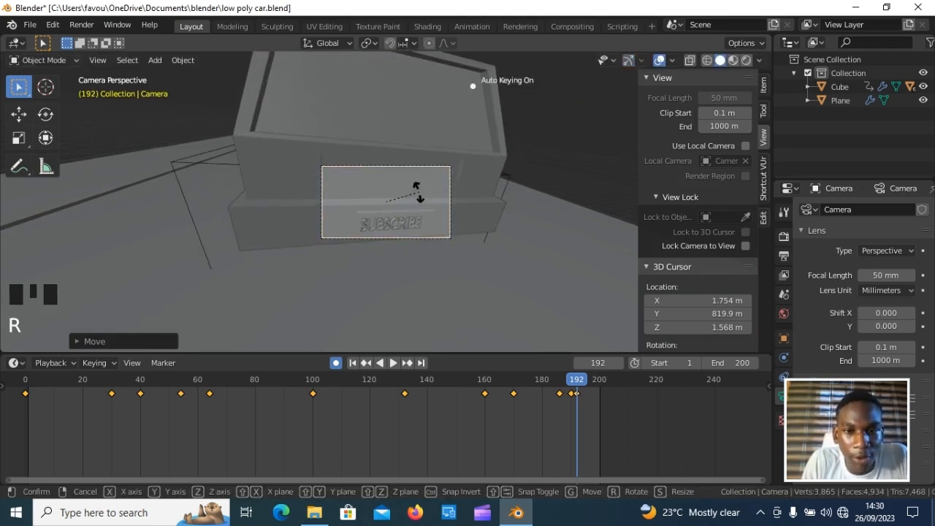
{"action": "key", "text": "x"}
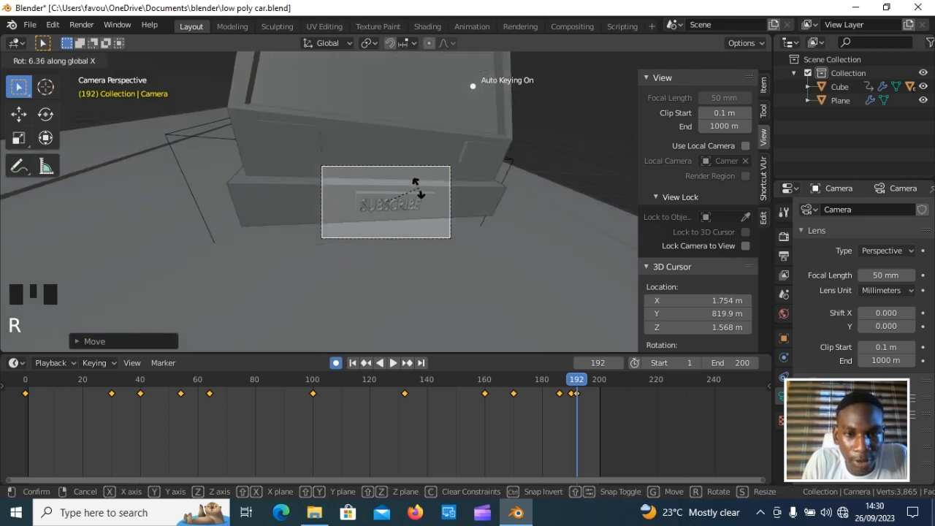
{"action": "left_click", "coordinate": [417, 189]}
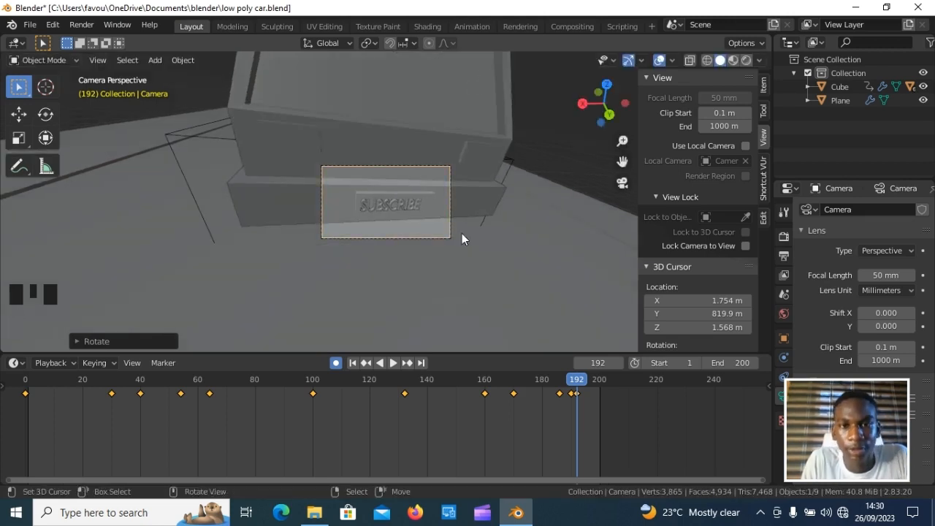
Return the timeline to frame 0 and save the low poly car file.
{"action": "left_click", "coordinate": [600, 386]}
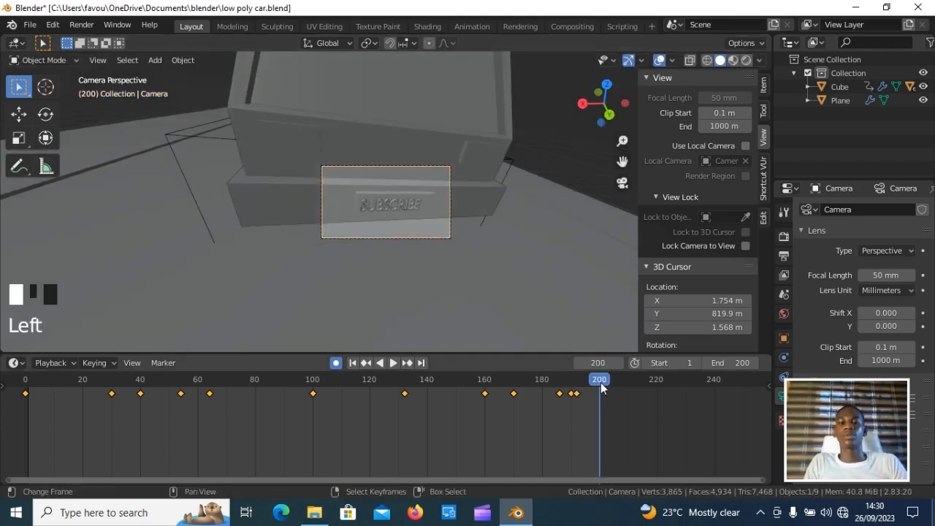
{"action": "left_click", "coordinate": [26, 387]}
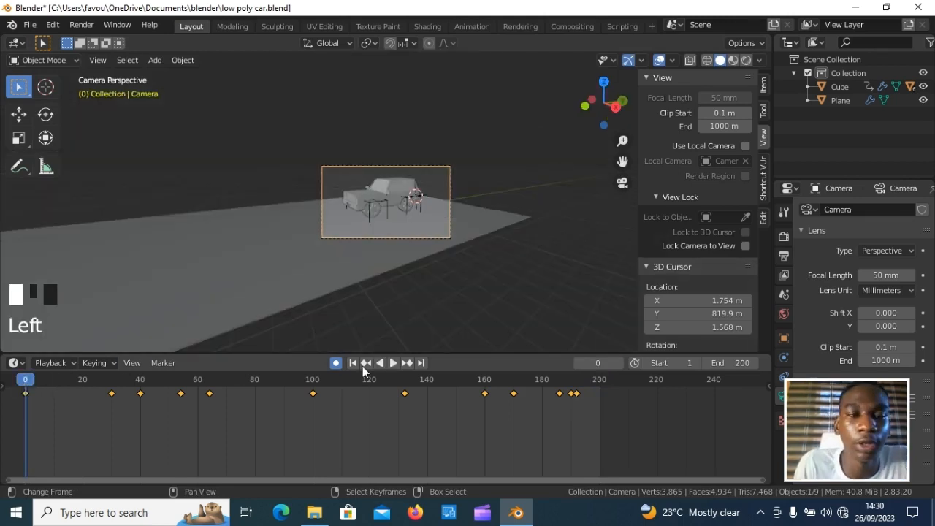
{"action": "left_click", "coordinate": [100, 59]}
{"action": "key", "text": "ctrl+s"}
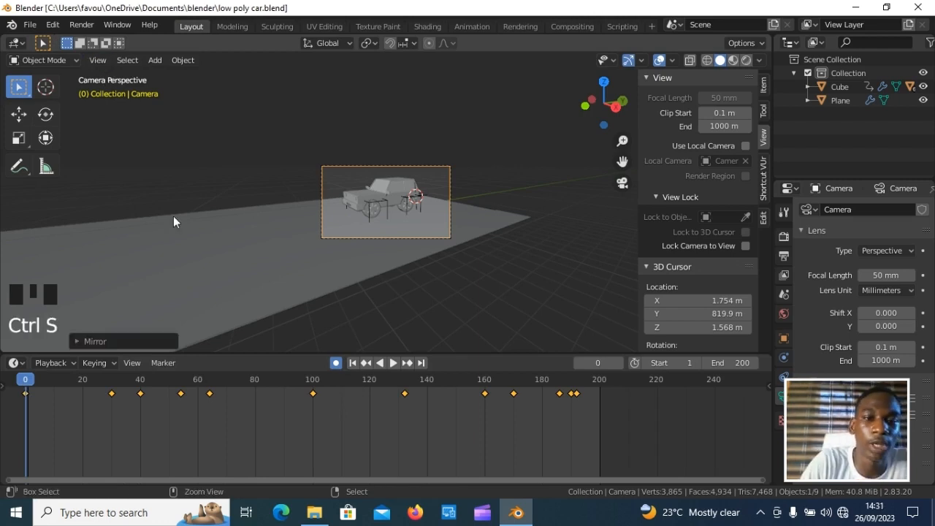
{"action": "left_click", "coordinate": [31, 27]}
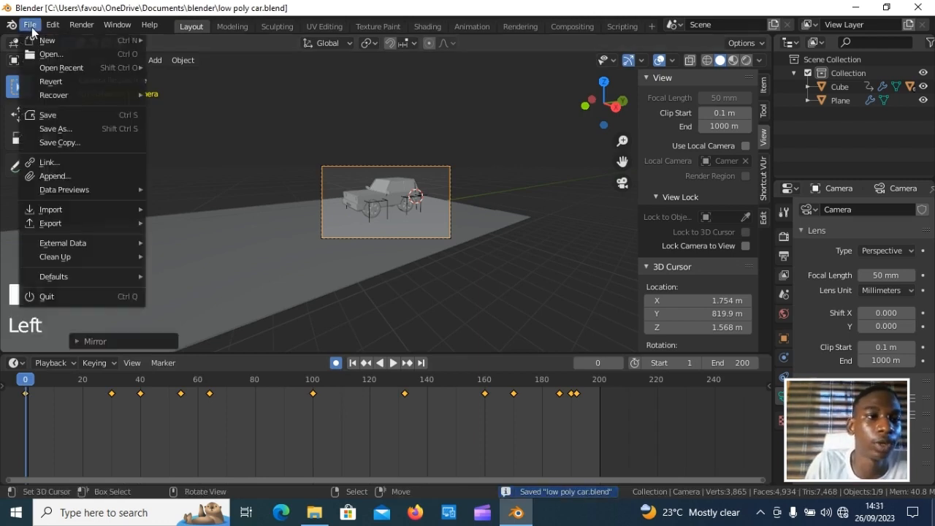
{"action": "left_click", "coordinate": [40, 115]}
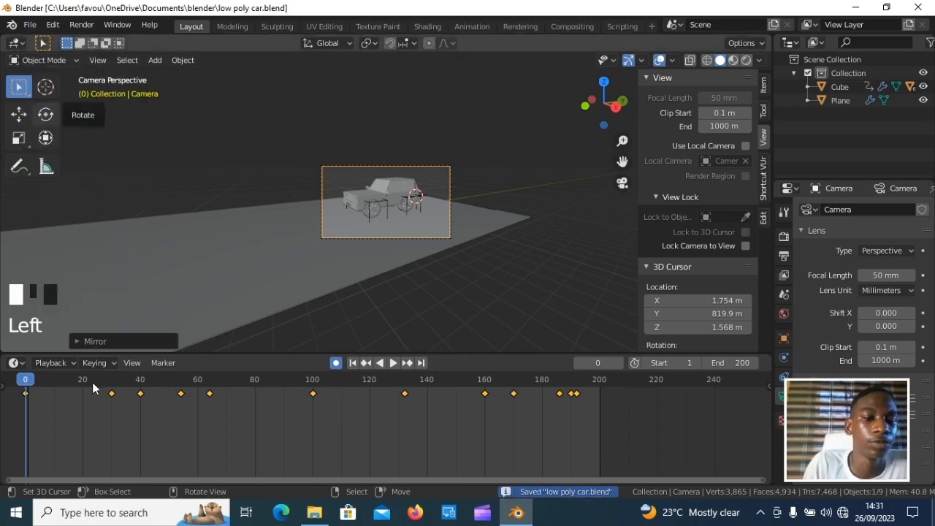
Play the start of the animation through the enlarged camera view in Solid shading and rewind to frame 0.
{"action": "scroll", "coordinate": [110, 87], "scroll_direction": "down", "scroll_amount": 4}
{"action": "left_click", "coordinate": [98, 60]}
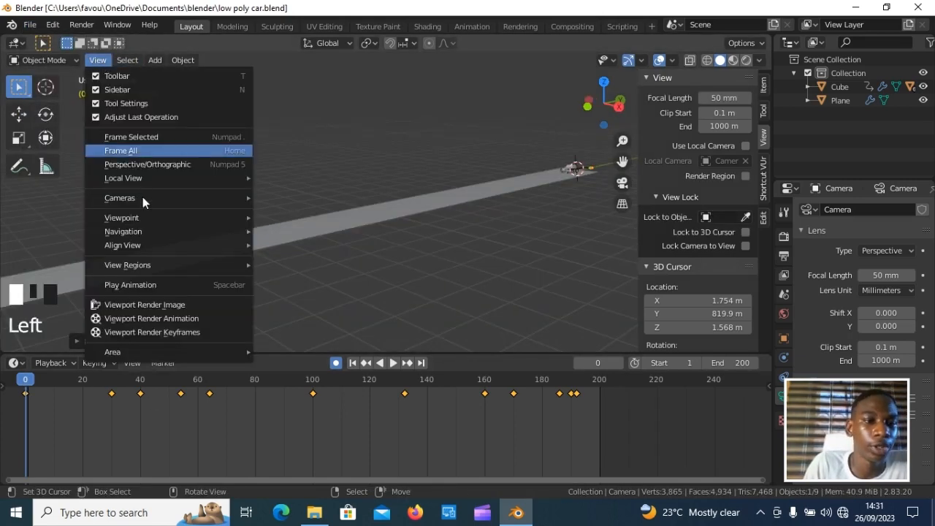
{"action": "mouse_move", "coordinate": [144, 220]}
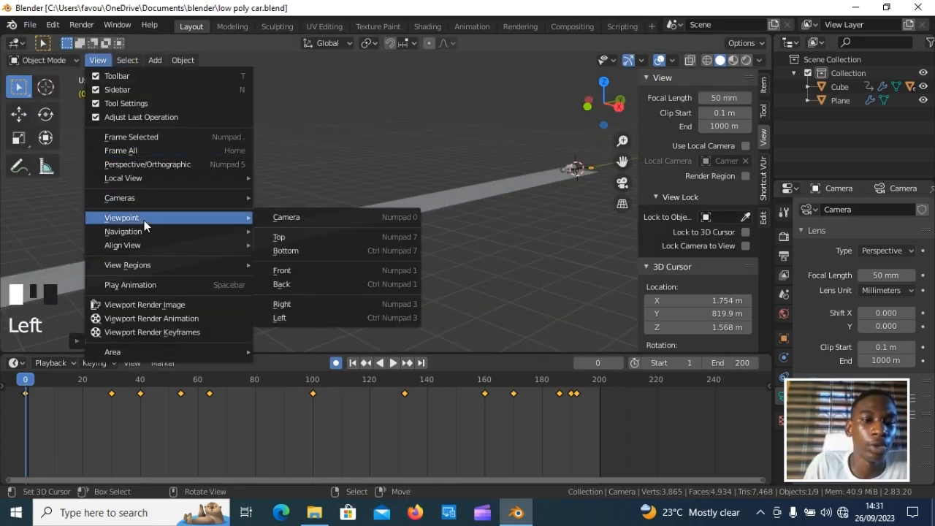
{"action": "left_click", "coordinate": [277, 219]}
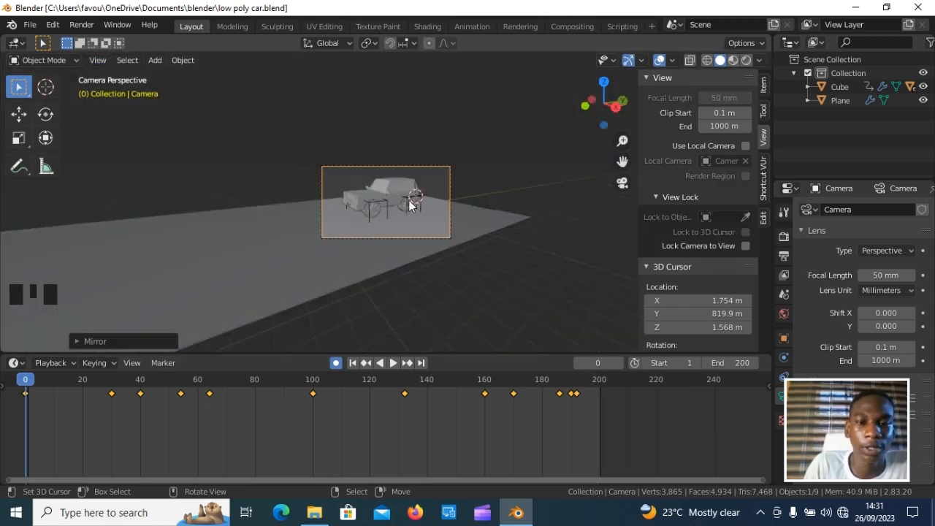
{"action": "scroll", "coordinate": [409, 205], "scroll_direction": "up", "scroll_amount": 7}
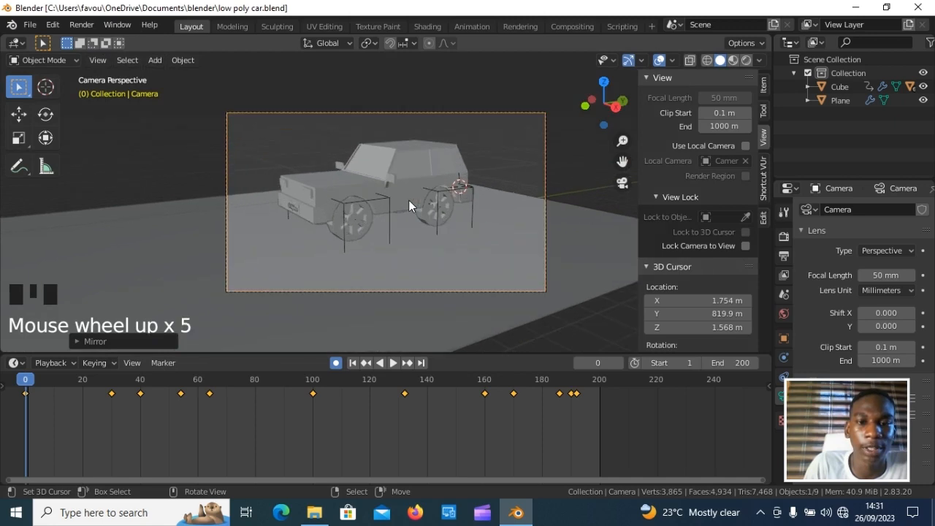
{"action": "scroll", "coordinate": [409, 199], "scroll_direction": "up", "scroll_amount": 1}
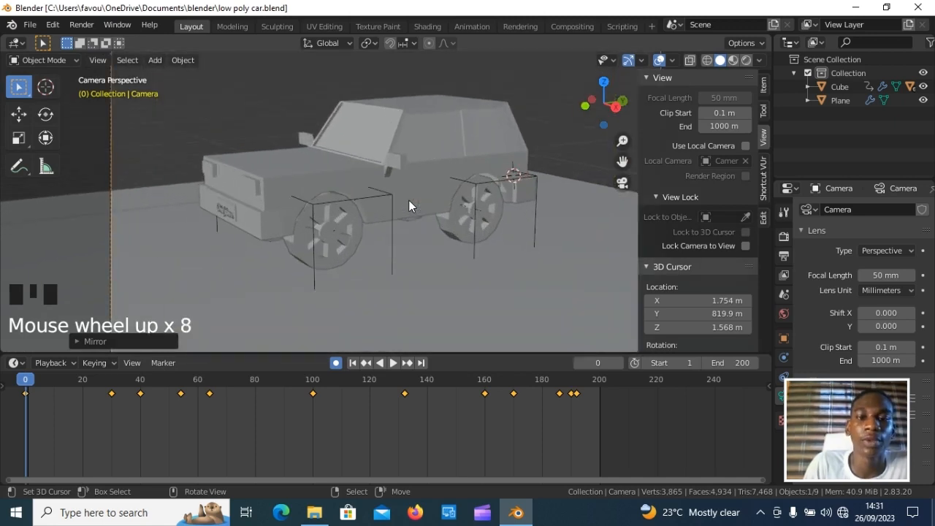
{"action": "scroll", "coordinate": [408, 199], "scroll_direction": "down", "scroll_amount": 1}
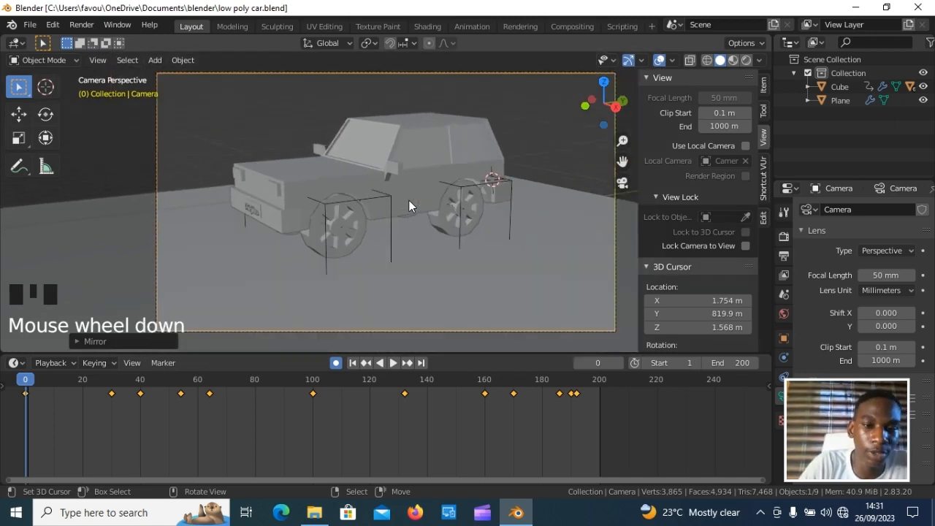
{"action": "left_click", "coordinate": [396, 363]}
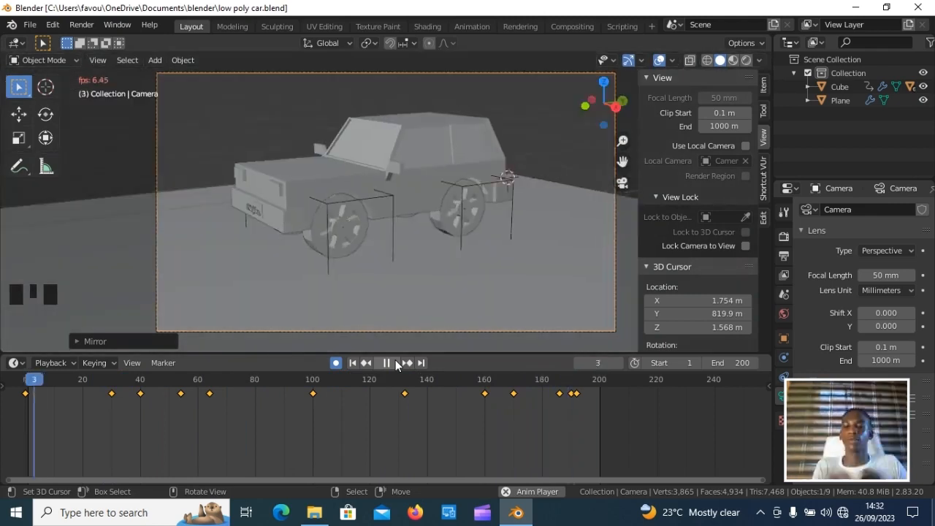
{"action": "key", "text": "space"}
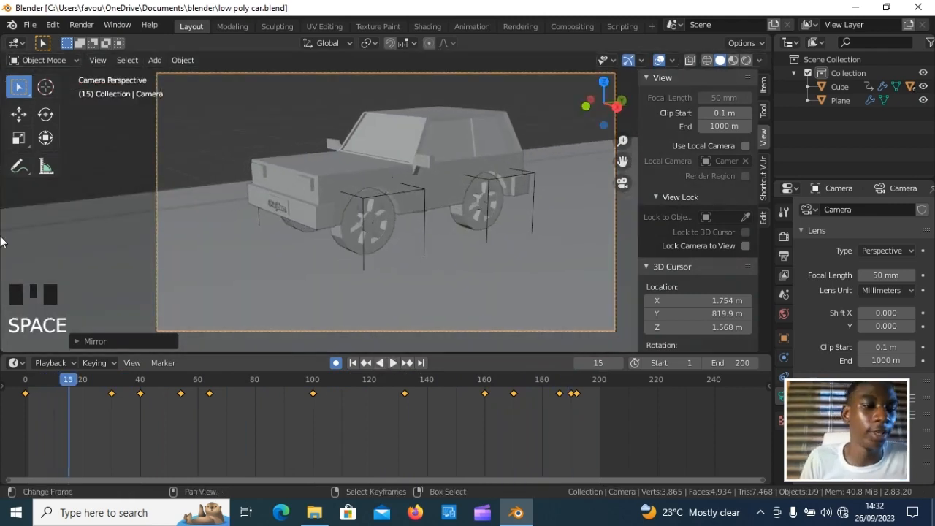
{"action": "left_click", "coordinate": [25, 381]}
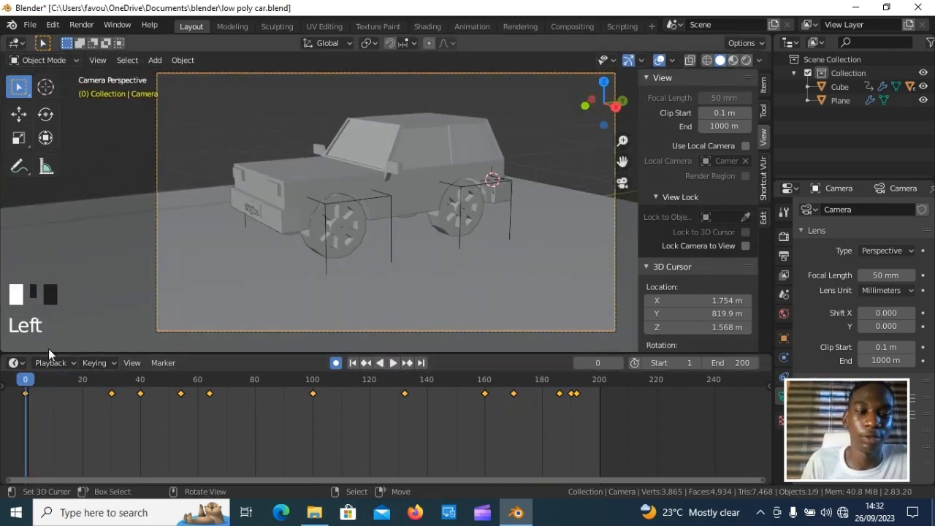
Play the start of the animation in Material Preview shading and rewind to frame 0.
{"action": "left_click", "coordinate": [734, 61]}
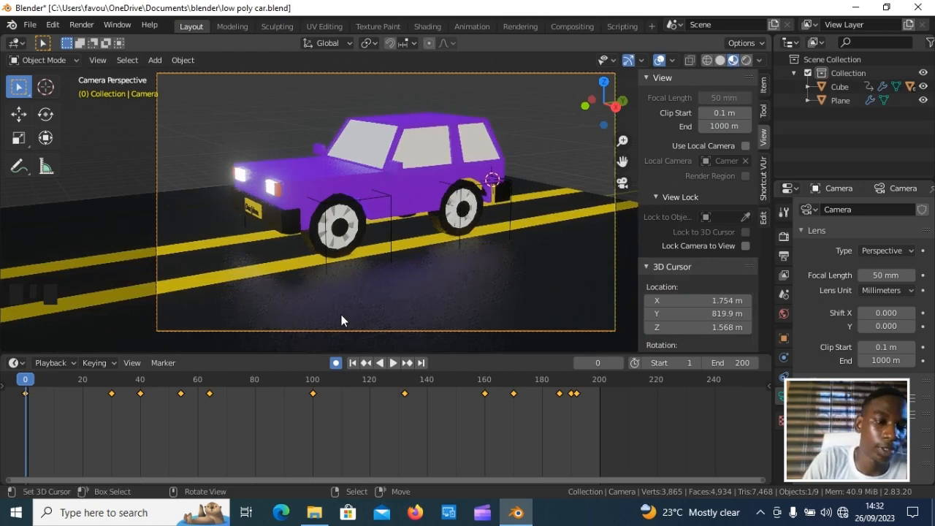
{"action": "key", "text": "space"}
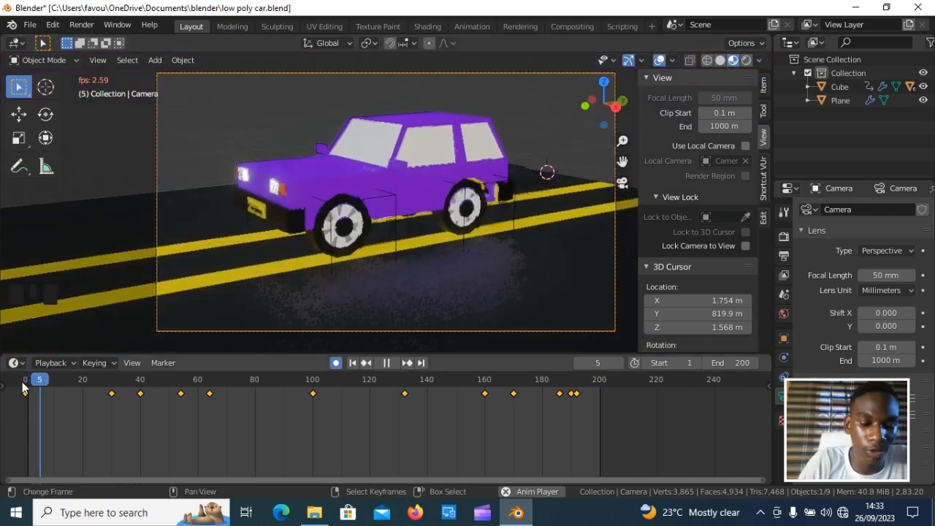
{"action": "key", "text": "space"}
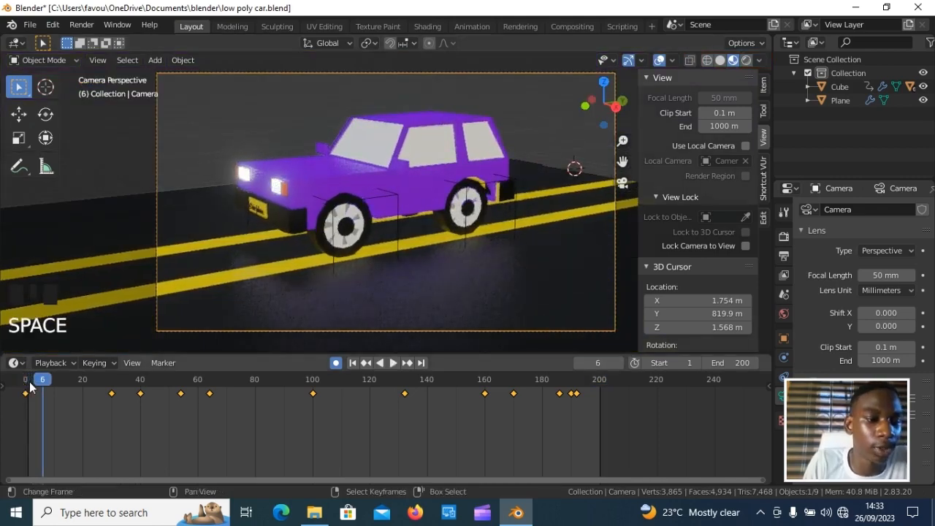
{"action": "left_click", "coordinate": [26, 381]}
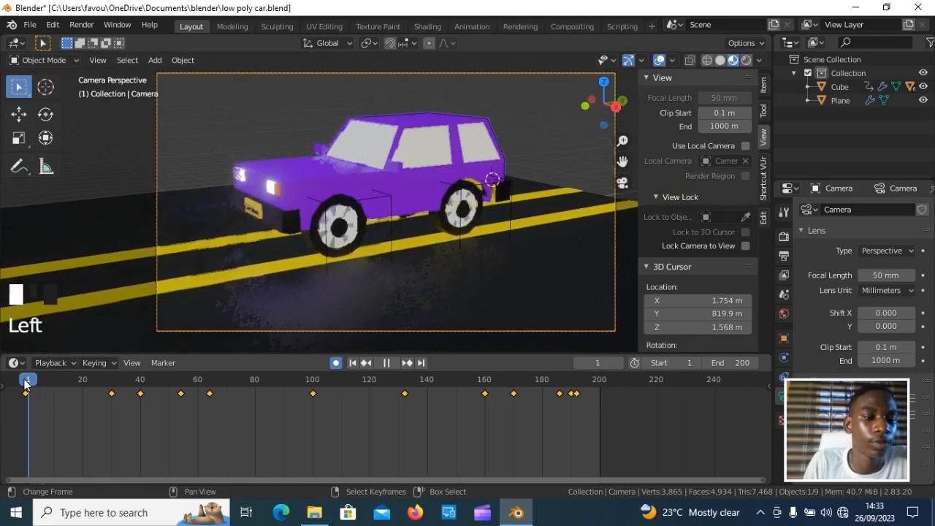
{"action": "left_click_drag", "start_coordinate": [25, 381], "coordinate": [24, 381]}
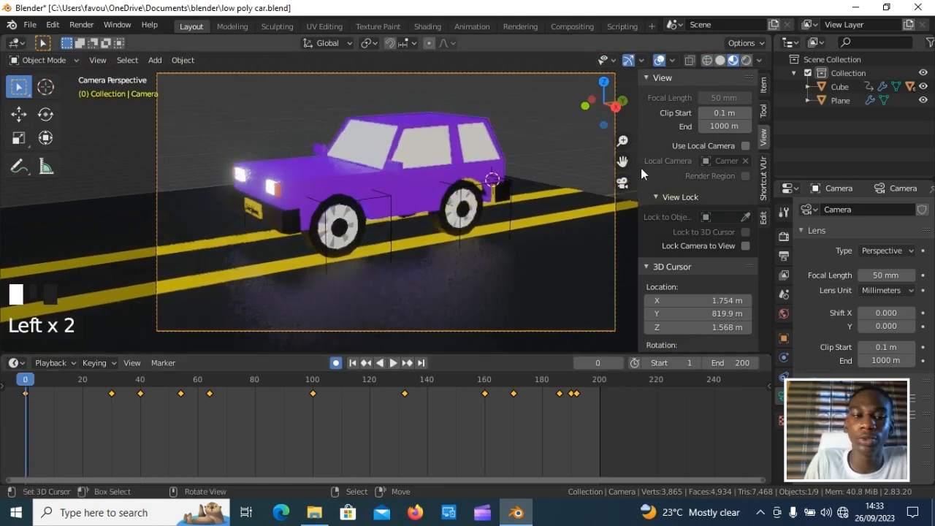
Examine the car's lighting in Rendered shading from outside the camera view.
{"action": "left_click", "coordinate": [744, 60]}
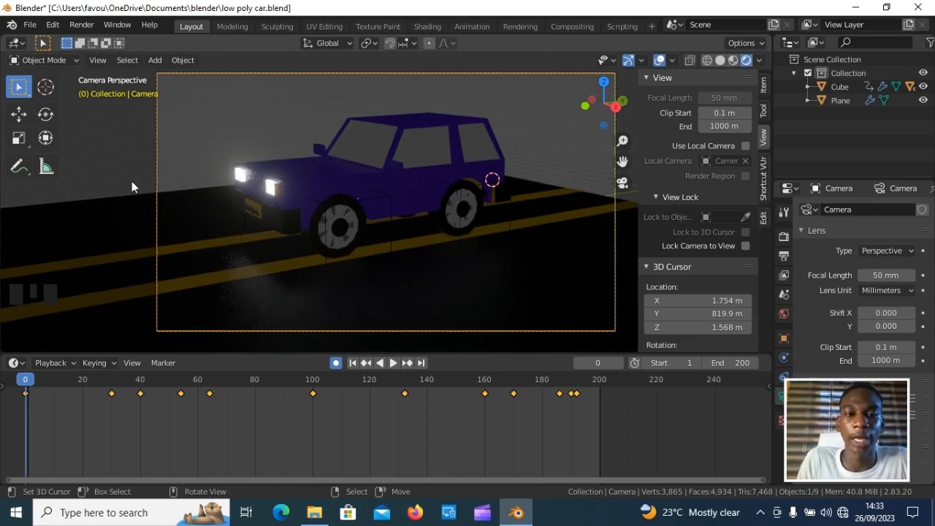
{"action": "middle_click_drag", "start_coordinate": [131, 186], "coordinate": [224, 159]}
{"action": "scroll", "coordinate": [224, 159], "scroll_direction": "down", "scroll_amount": 2}
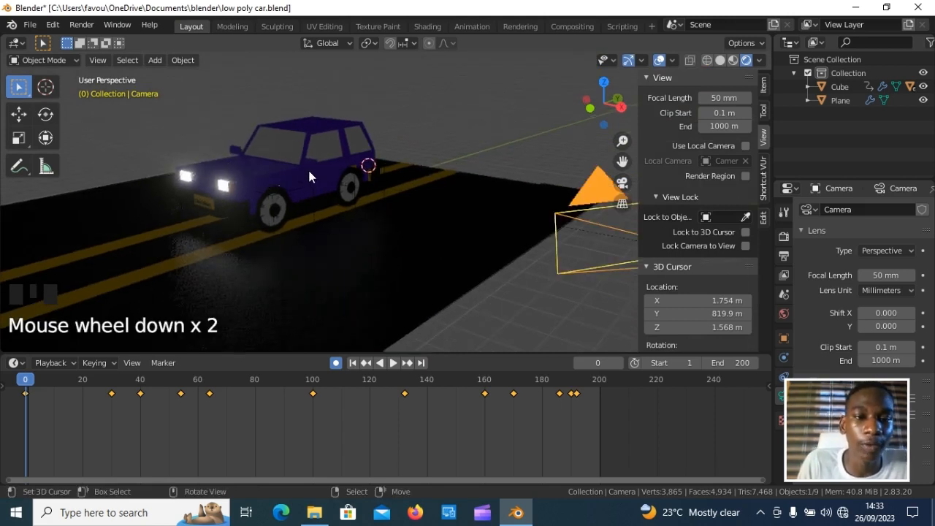
Place the 3D cursor on the car's roof and set the viewport back to Solid shading.
{"action": "left_click", "coordinate": [305, 130]}
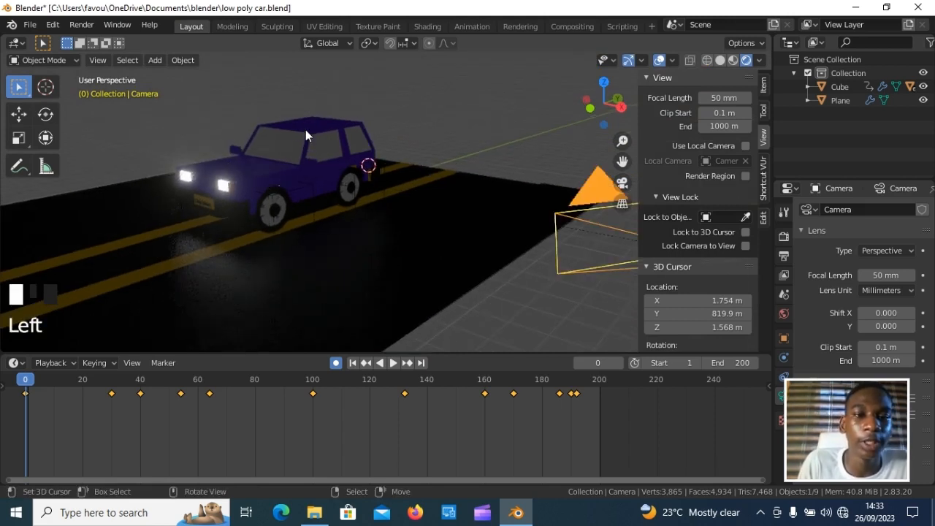
{"action": "scroll", "coordinate": [305, 129], "scroll_direction": "up", "scroll_amount": 3}
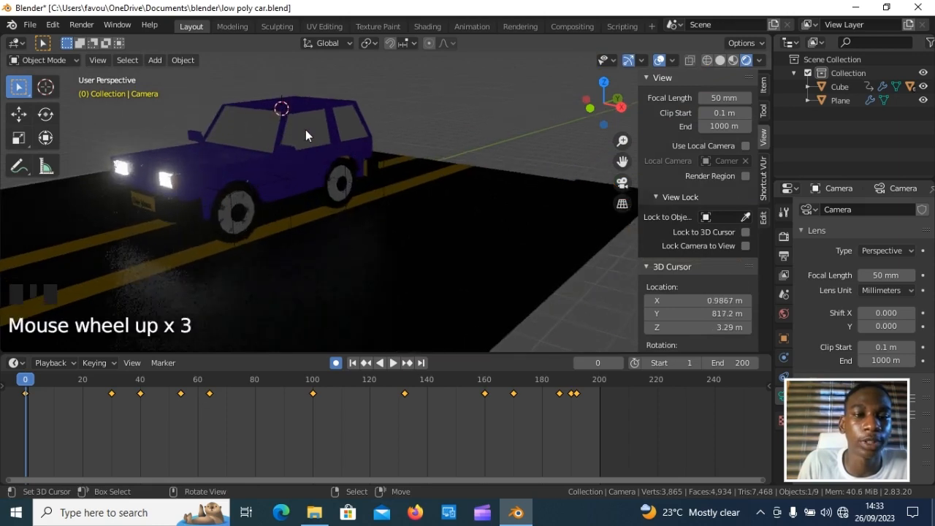
{"action": "left_click", "coordinate": [721, 60]}
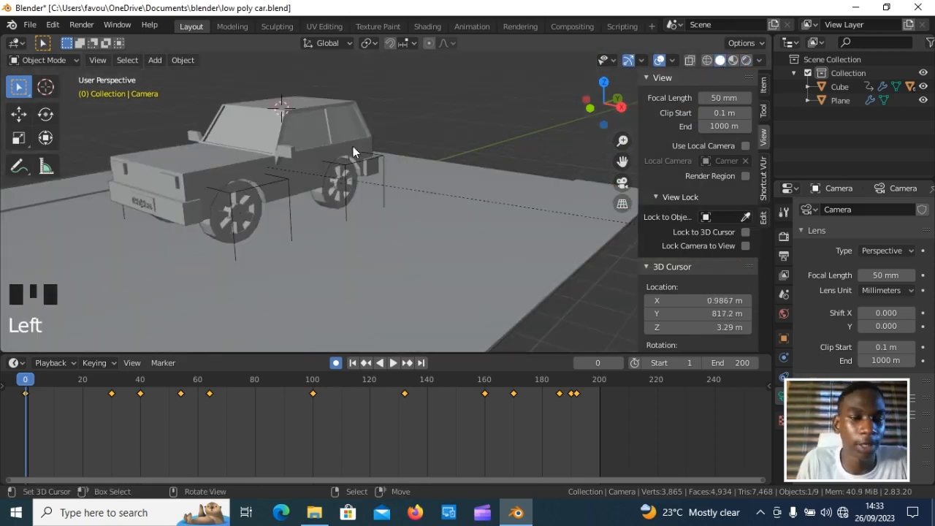
Add a Sun light at the 3D cursor on the car's roof and raise it along Z well above the car.
{"action": "middle_click_drag", "start_coordinate": [353, 146], "coordinate": [370, 233], "text": "shift"}
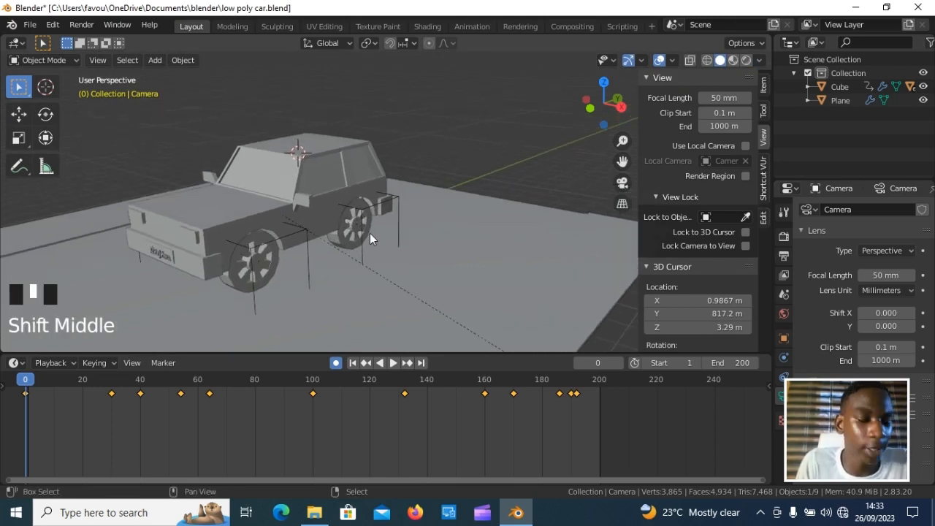
{"action": "key", "text": "shift+a"}
{"action": "mouse_move", "coordinate": [344, 202]}
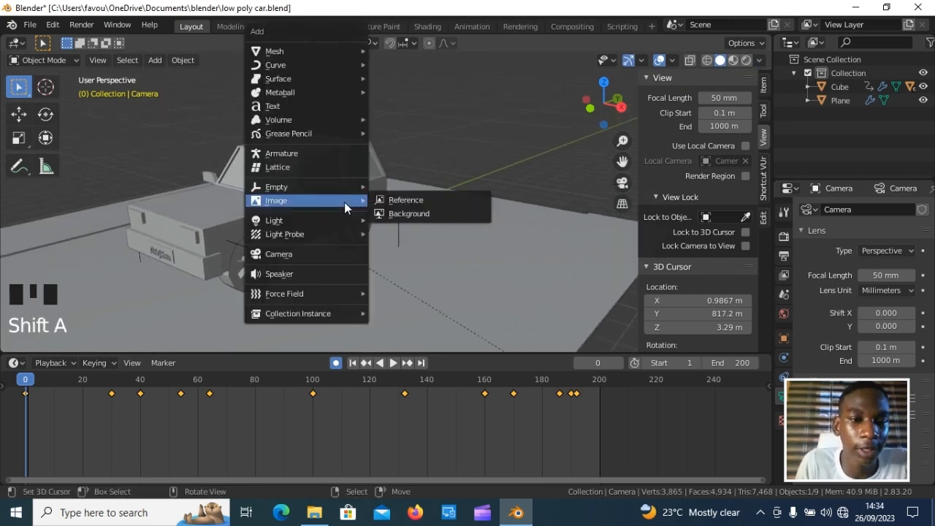
{"action": "mouse_move", "coordinate": [344, 220]}
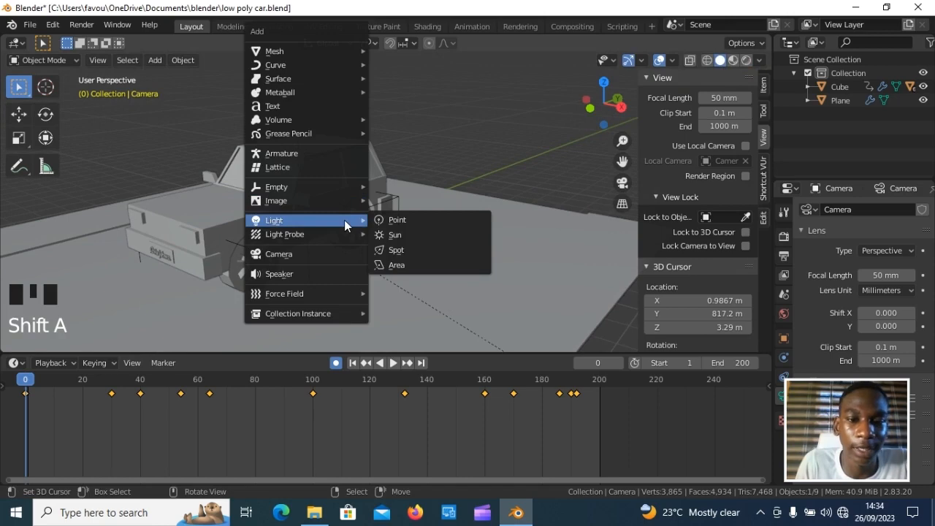
{"action": "left_click", "coordinate": [392, 235]}
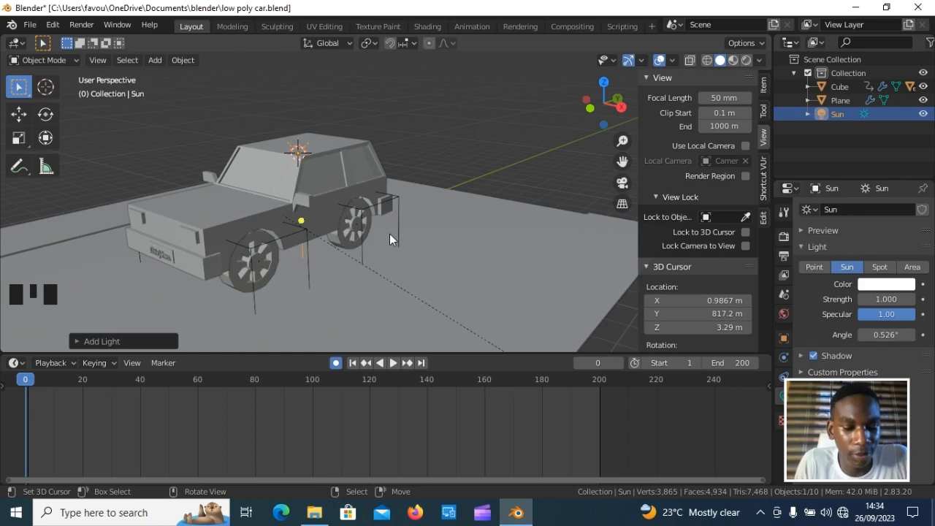
{"action": "key", "text": "g"}
{"action": "key", "text": "z"}
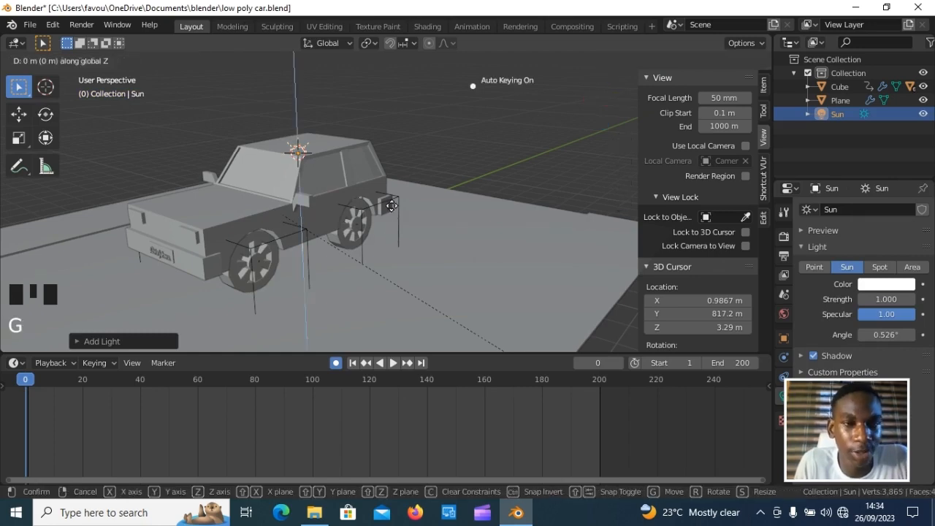
{"action": "left_click", "coordinate": [383, 61]}
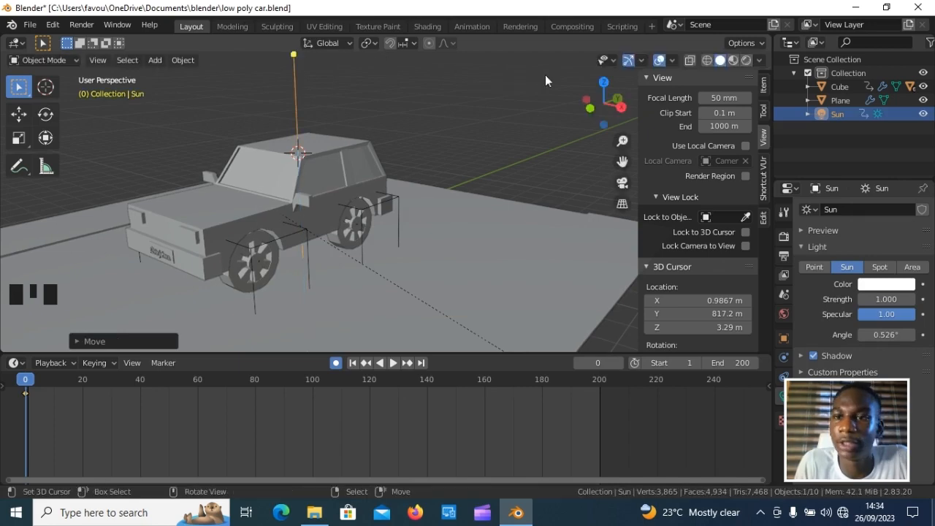
Set the viewport to Rendered shading and view the car, road and sun light from farther away.
{"action": "left_click", "coordinate": [745, 61]}
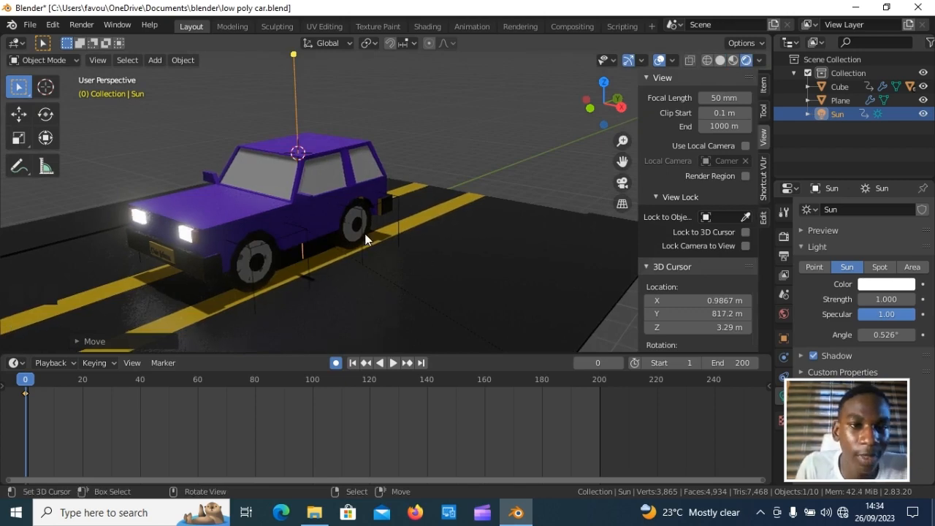
{"action": "scroll", "coordinate": [235, 261], "scroll_direction": "down", "scroll_amount": 2}
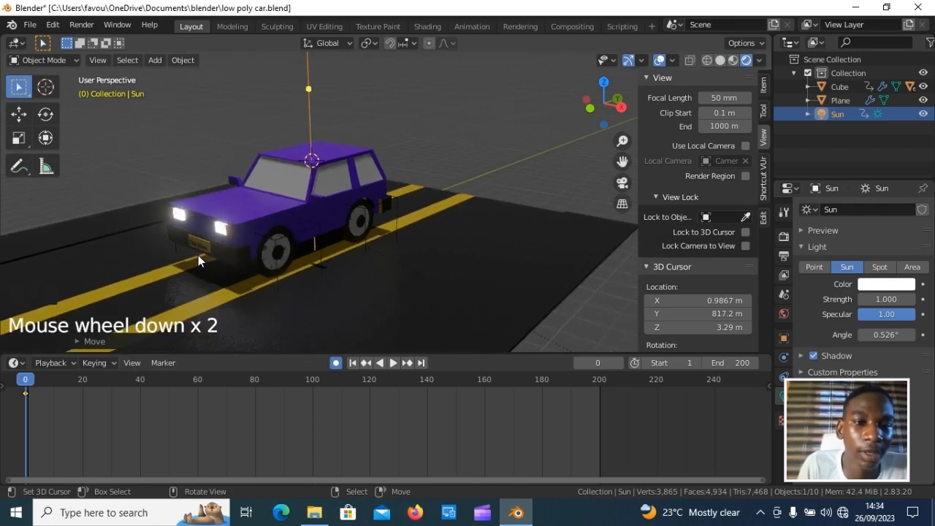
{"action": "scroll", "coordinate": [198, 256], "scroll_direction": "down", "scroll_amount": 3}
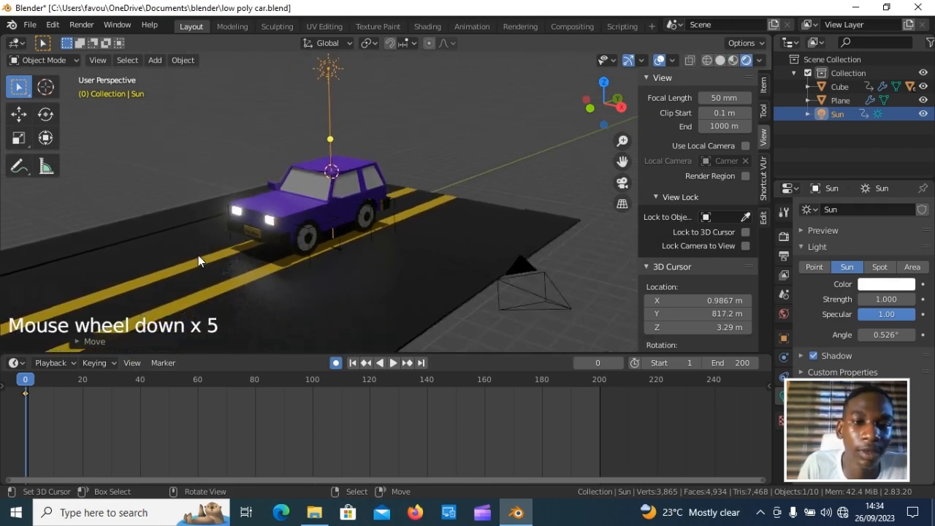
{"action": "scroll", "coordinate": [198, 260], "scroll_direction": "down", "scroll_amount": 1}
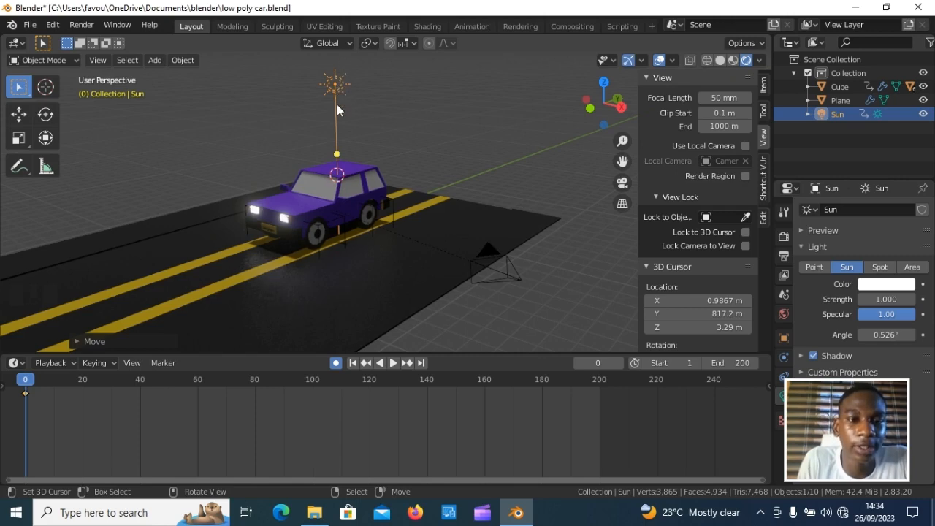
Parent the sun light to the car body using the Object parent type.
{"action": "right_click", "coordinate": [341, 162]}
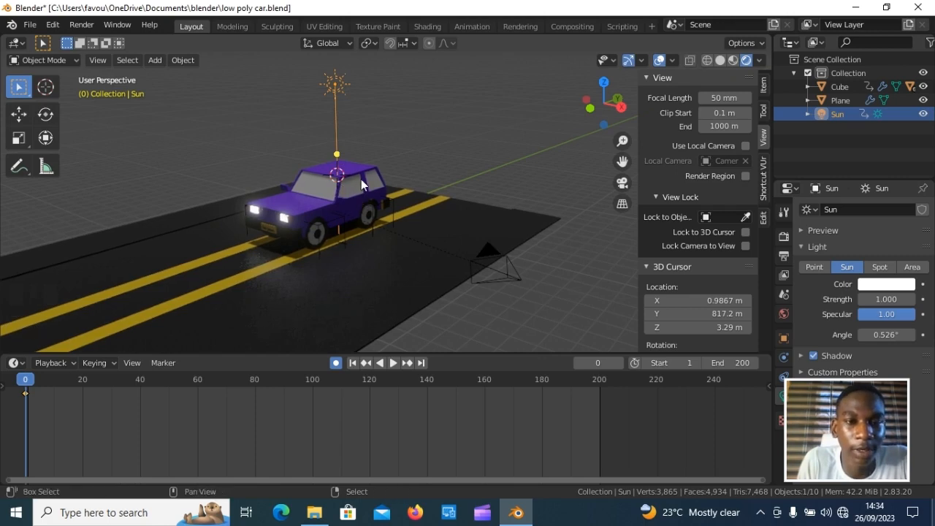
{"action": "right_click", "coordinate": [360, 184], "text": "shift"}
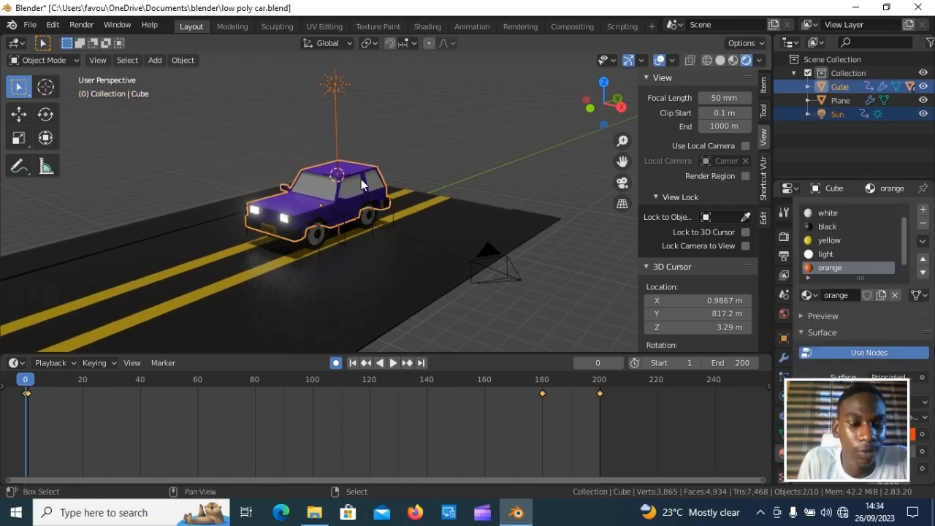
{"action": "key", "text": "ctrl+p"}
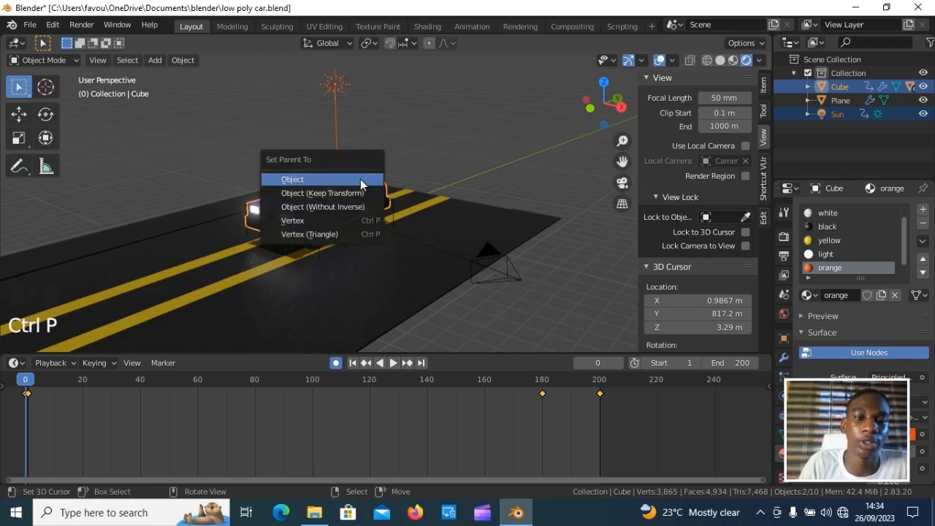
{"action": "left_click", "coordinate": [360, 179]}
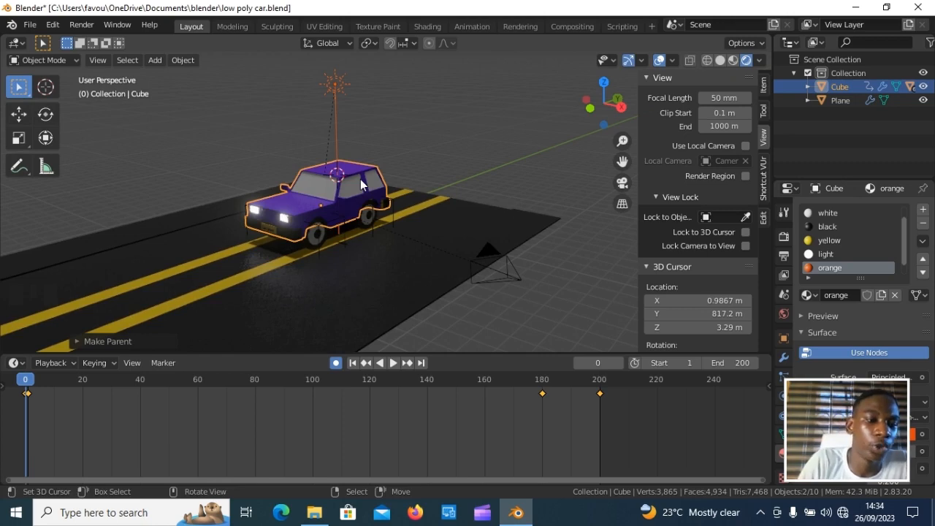
Play the animation briefly outside the camera view, stop it, and return to frame 1.
{"action": "key", "text": "space"}
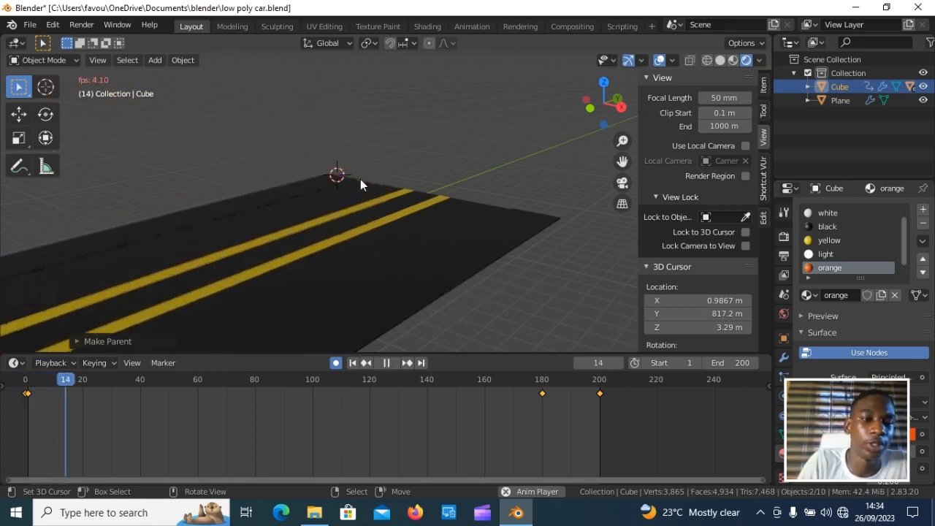
{"action": "key", "text": "space"}
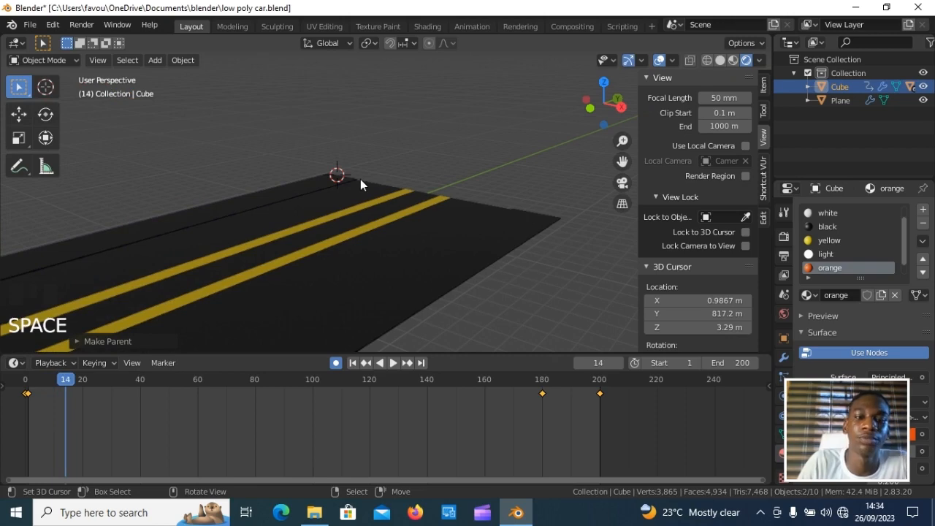
{"action": "left_click", "coordinate": [28, 389]}
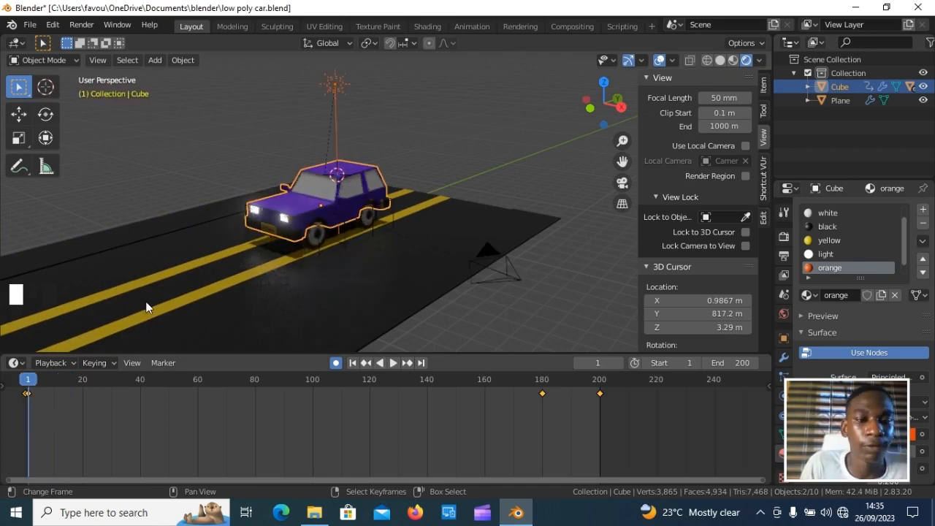
Switch to the camera viewpoint and play the first frames of the animation in Rendered shading.
{"action": "left_click", "coordinate": [97, 59]}
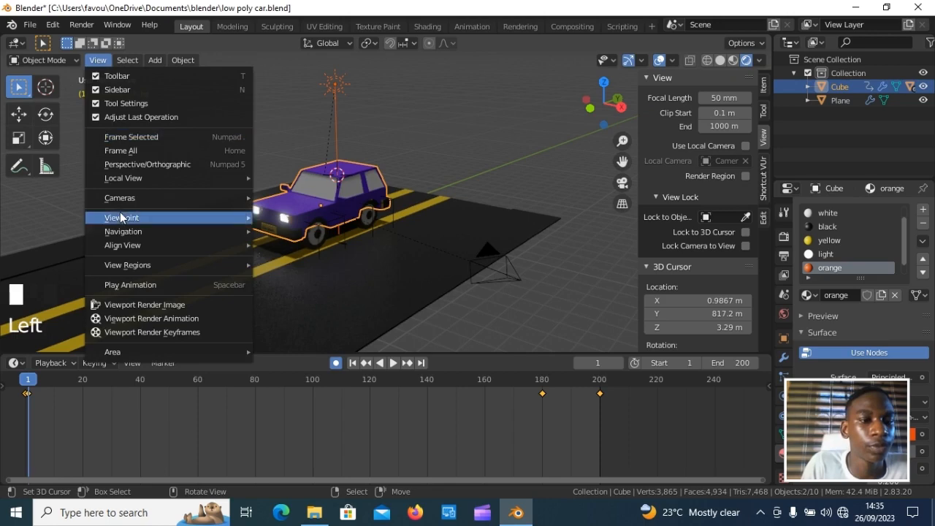
{"action": "mouse_move", "coordinate": [121, 217]}
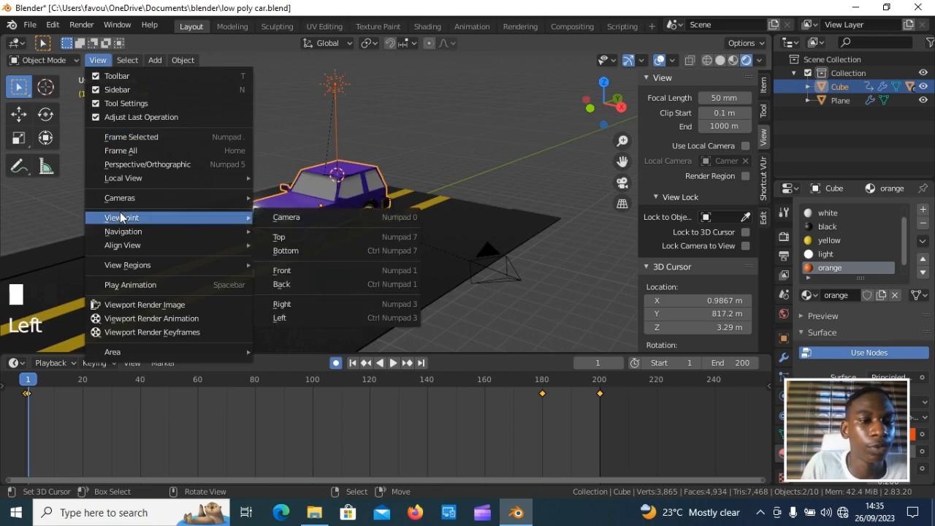
{"action": "left_click", "coordinate": [276, 223]}
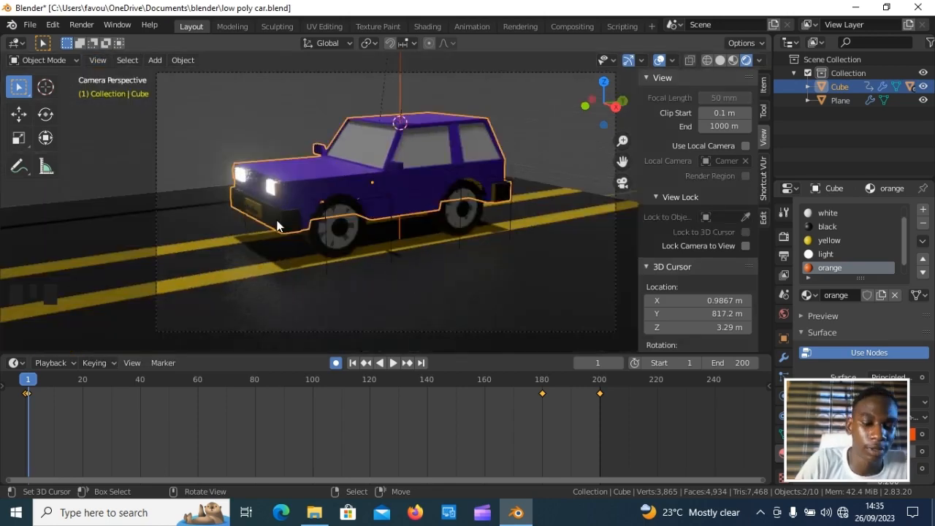
{"action": "key", "text": "space"}
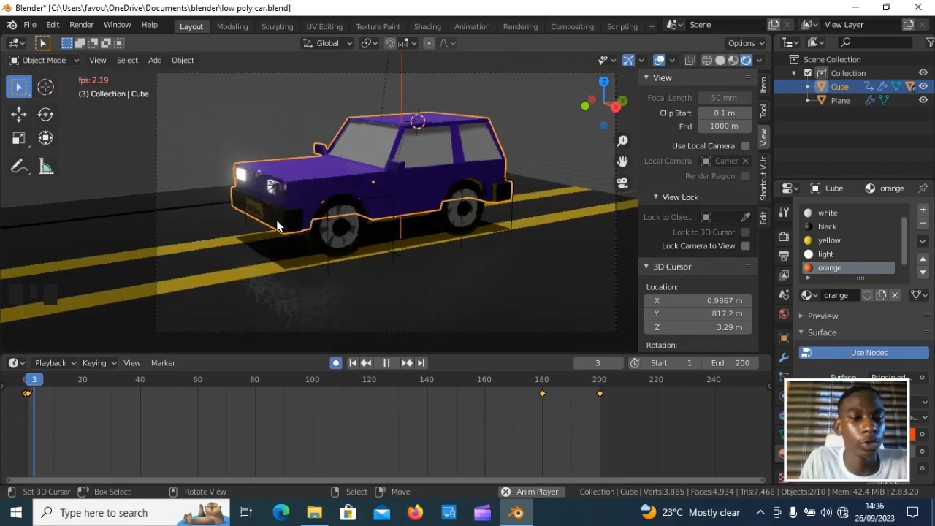
{"action": "key", "text": "space"}
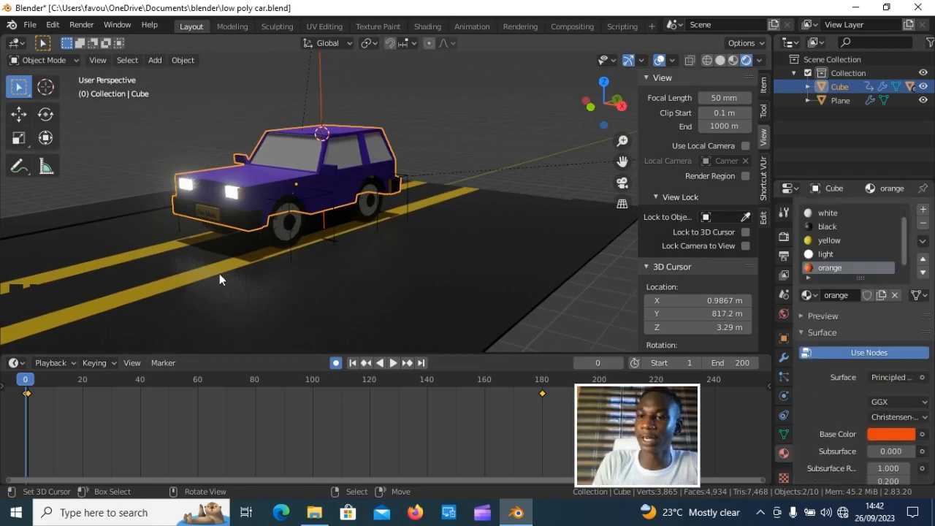
Set the render output path to the "lopoly car" folder on the Desktop.
{"action": "left_click", "coordinate": [783, 257]}
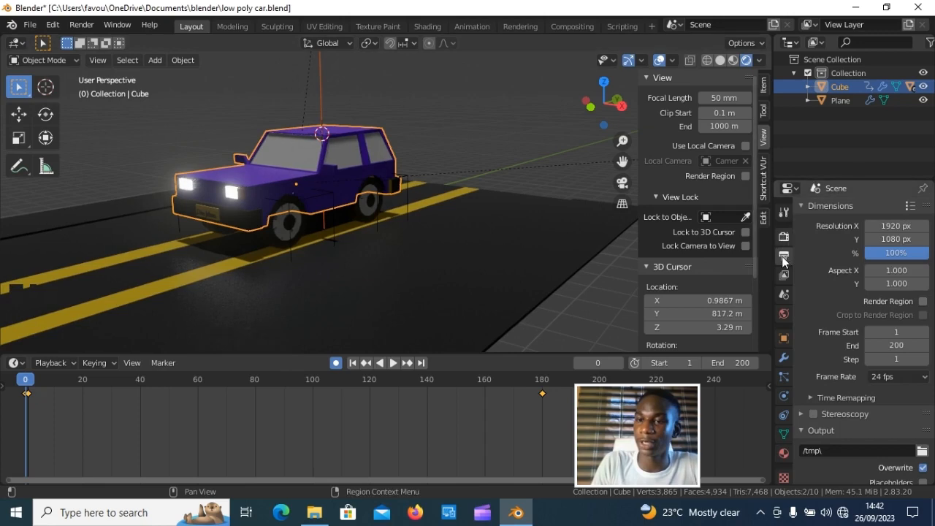
{"action": "scroll", "coordinate": [865, 285], "scroll_direction": "down", "scroll_amount": 7}
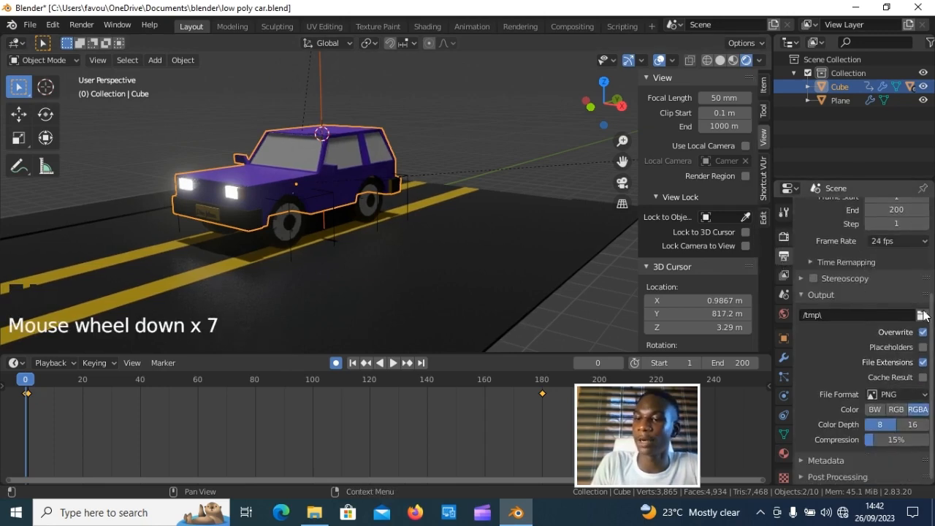
{"action": "left_click", "coordinate": [922, 315]}
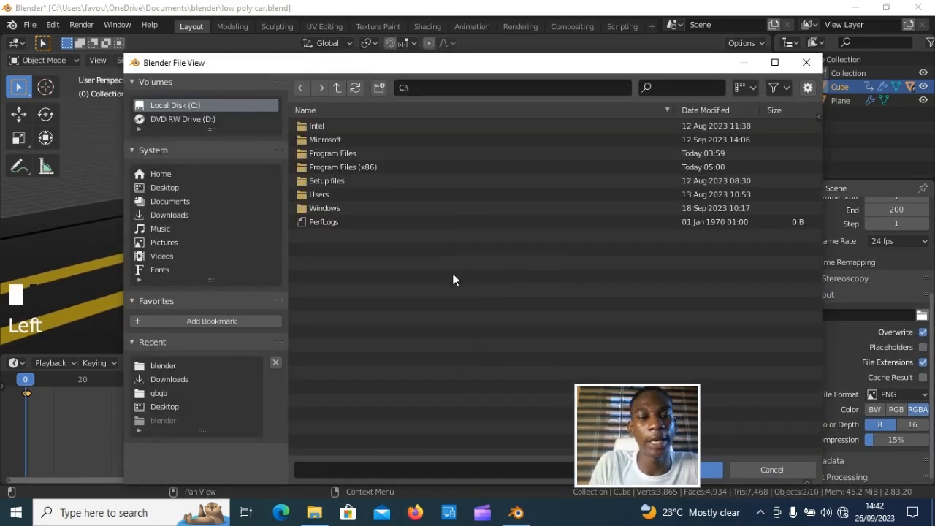
{"action": "left_click", "coordinate": [169, 188]}
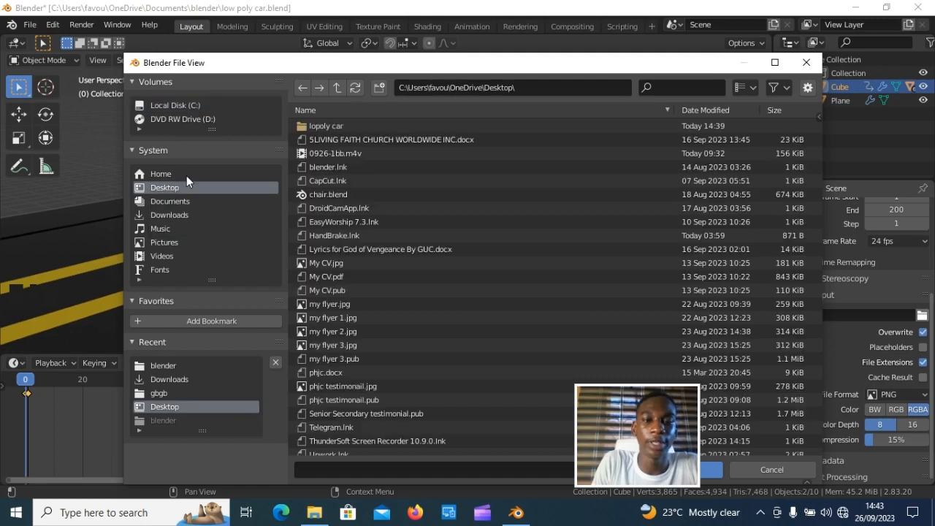
{"action": "left_click", "coordinate": [383, 124]}
{"action": "double_click", "coordinate": [383, 124]}
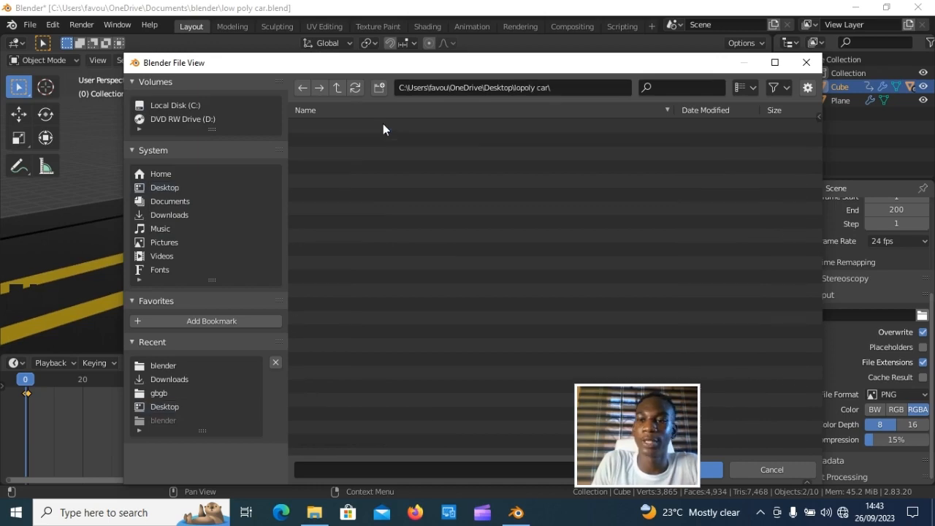
{"action": "left_click_drag", "start_coordinate": [627, 444], "coordinate": [523, 425]}
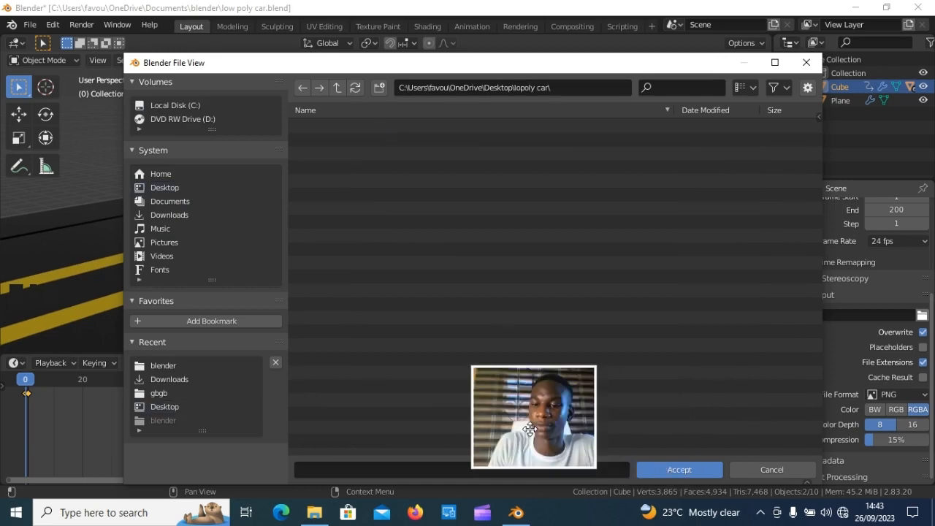
{"action": "left_click", "coordinate": [679, 470]}
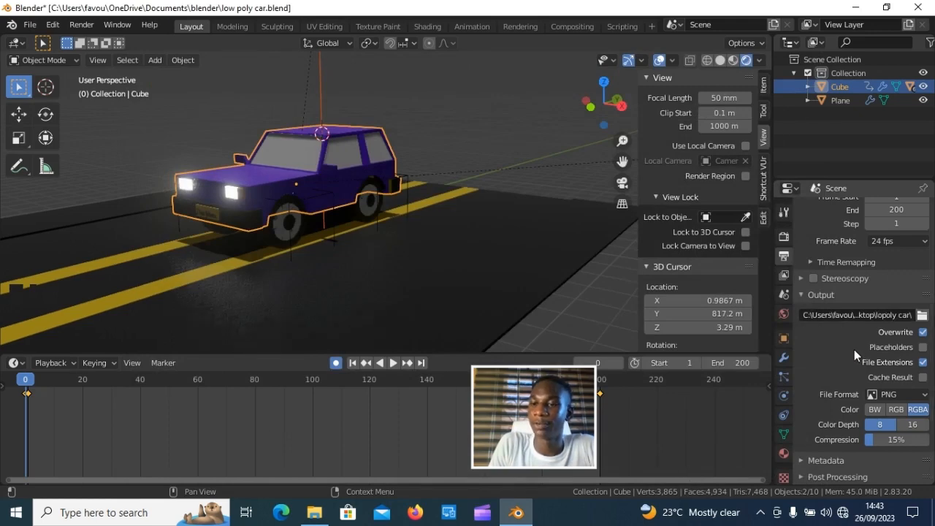
Set the output file format to FFmpeg video and start rendering the animation.
{"action": "scroll", "coordinate": [854, 349], "scroll_direction": "down", "scroll_amount": 2}
{"action": "scroll", "coordinate": [806, 327], "scroll_direction": "down", "scroll_amount": 1}
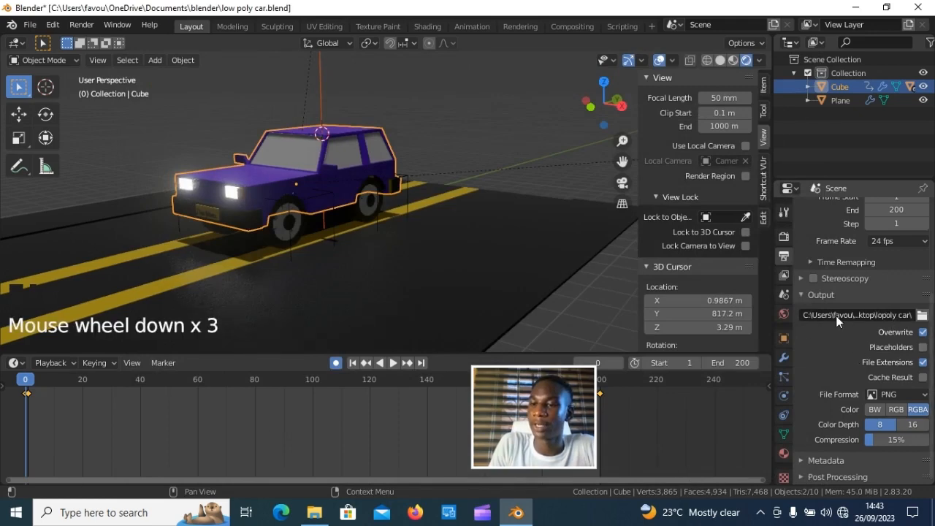
{"action": "scroll", "coordinate": [859, 374], "scroll_direction": "down", "scroll_amount": 2}
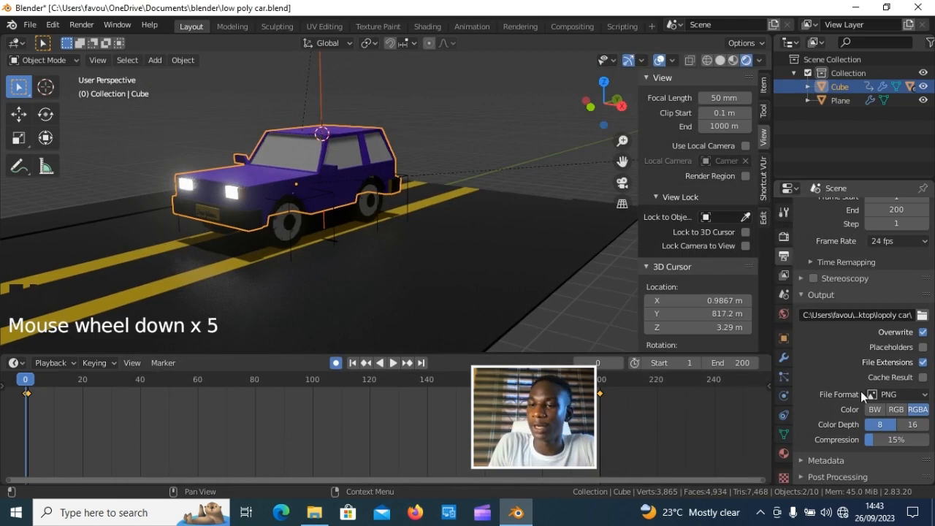
{"action": "left_click", "coordinate": [904, 392]}
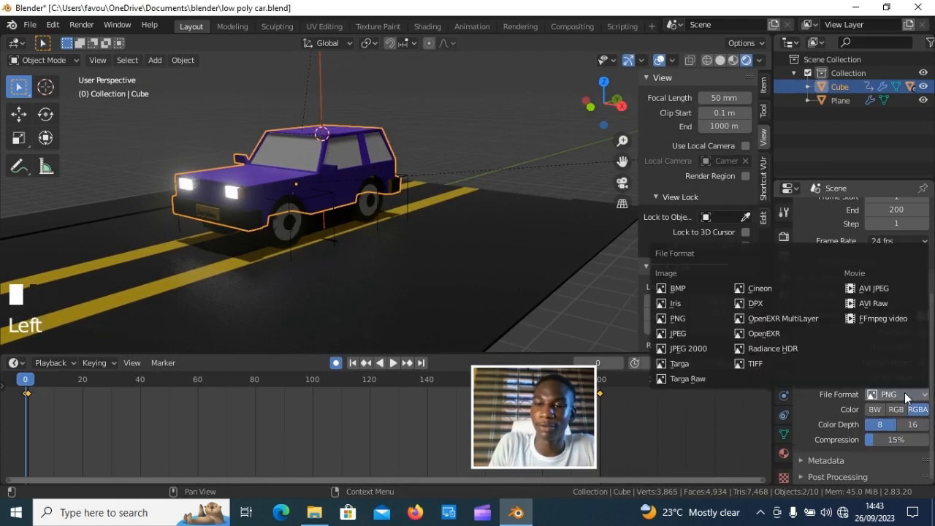
{"action": "left_click", "coordinate": [862, 318]}
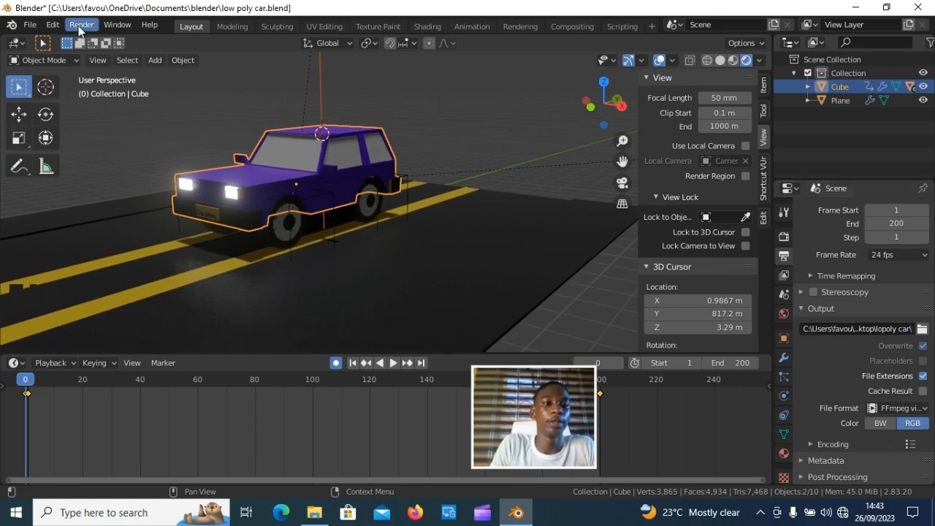
{"action": "left_click", "coordinate": [78, 26]}
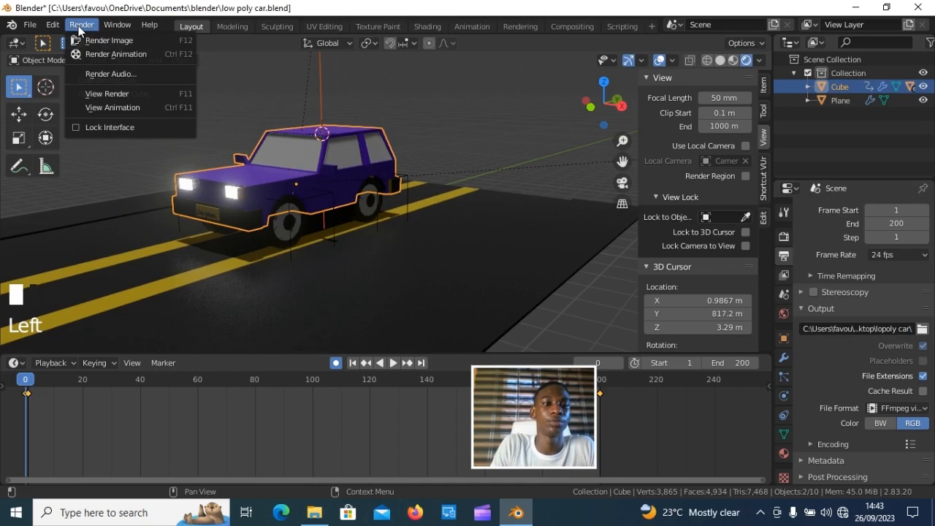
{"action": "left_click", "coordinate": [108, 54]}
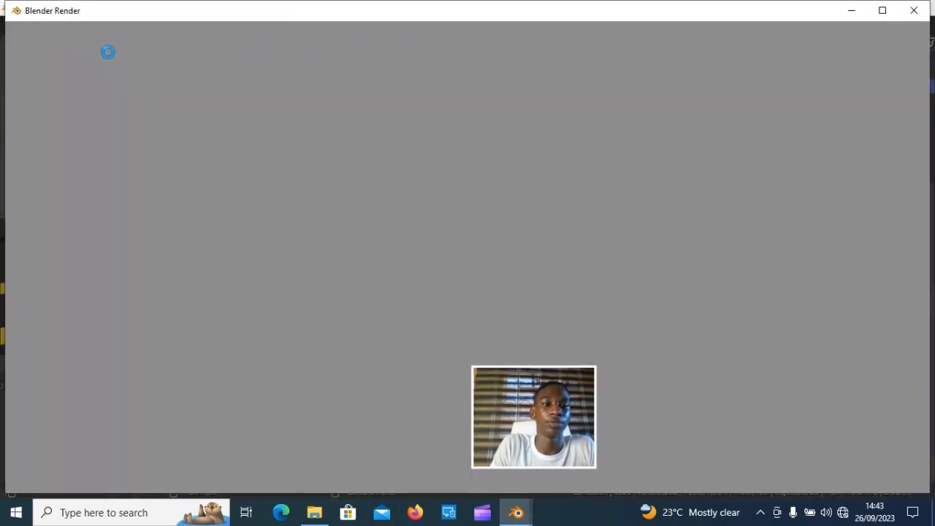